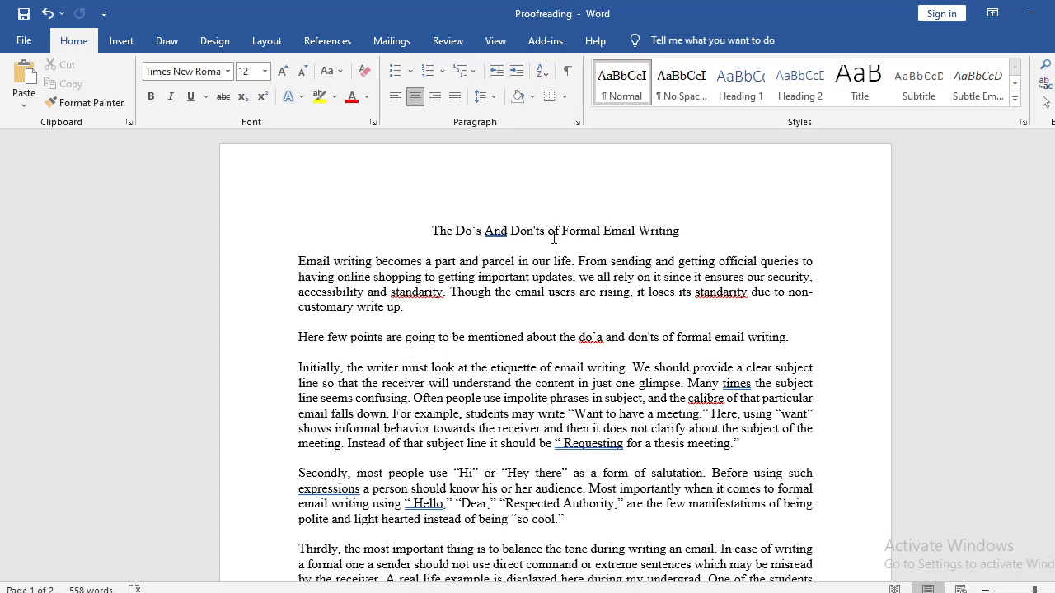
Review the document's title and skim the text down to the concluding paragraph on the second page.
left_click_drag(430, 232, 684, 235)
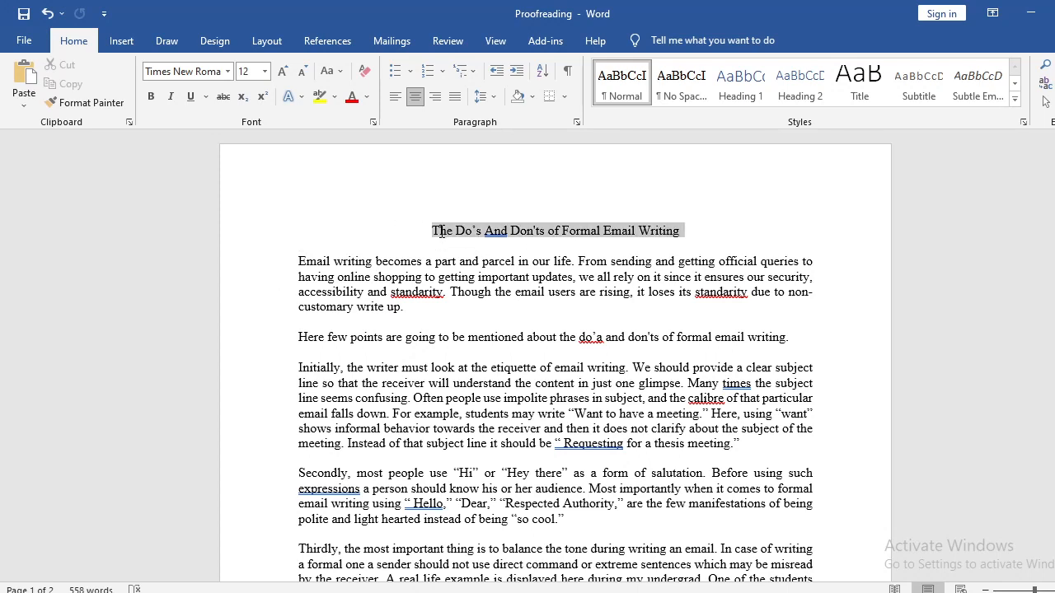
left_click(694, 232)
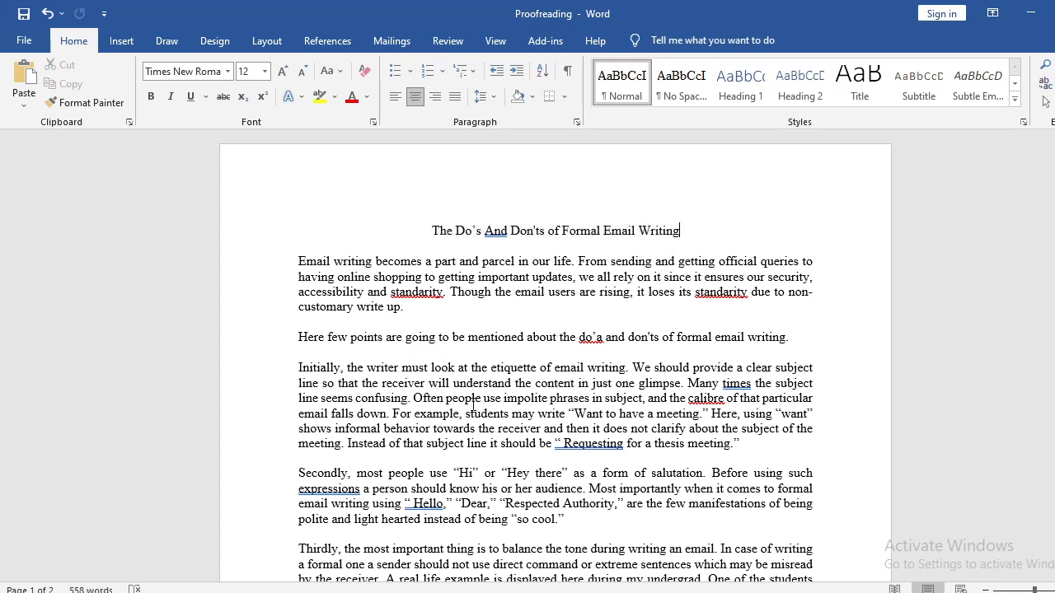
scroll(520, 429, "down", 3)
scroll(521, 437, "down", 12)
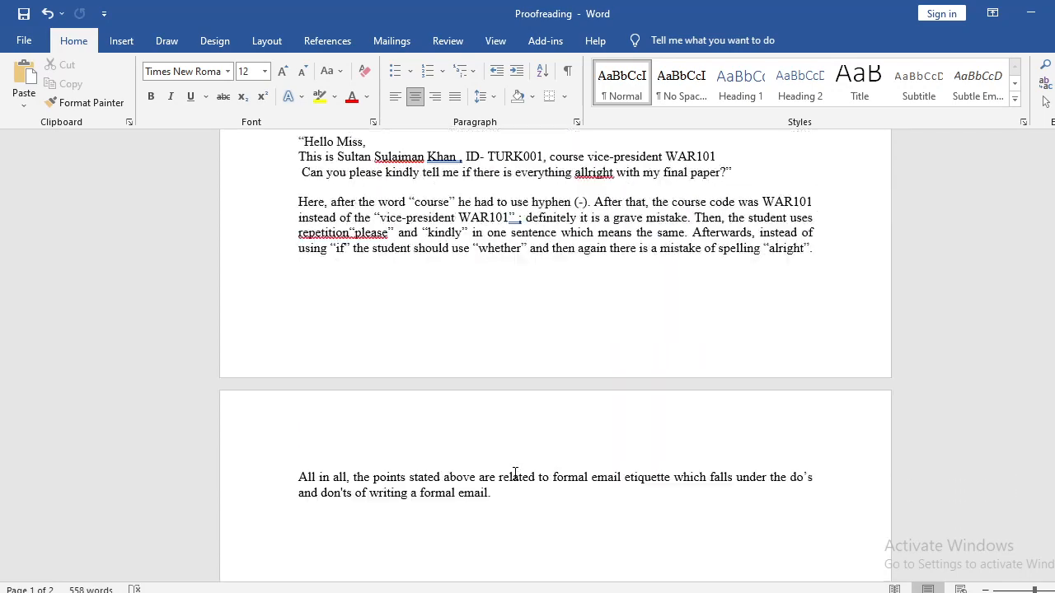
scroll(511, 504, "up", 8)
scroll(512, 504, "up", 8)
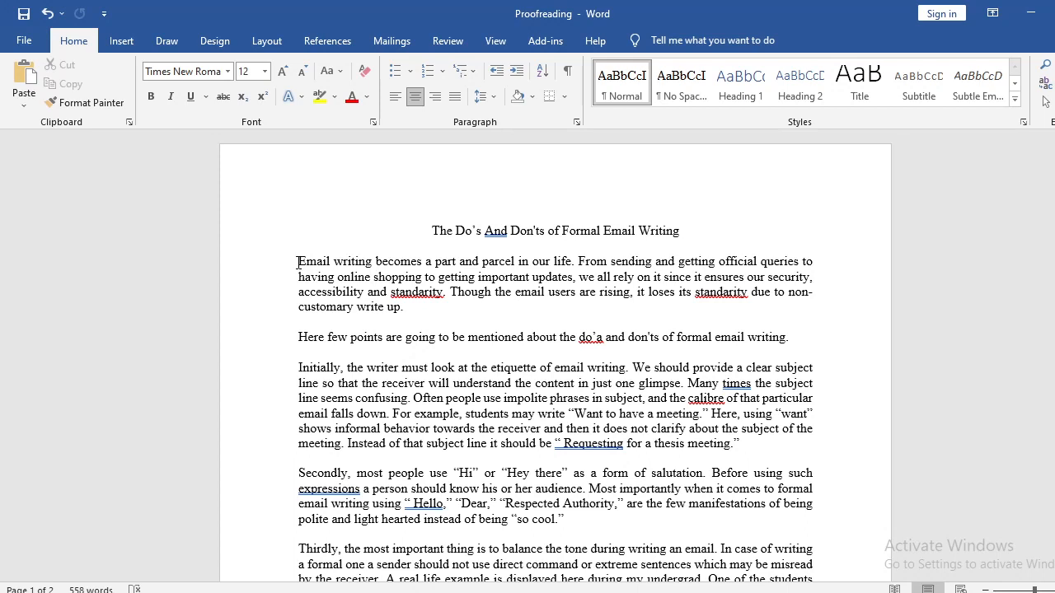
left_click_drag(431, 231, 694, 212)
left_click(704, 240)
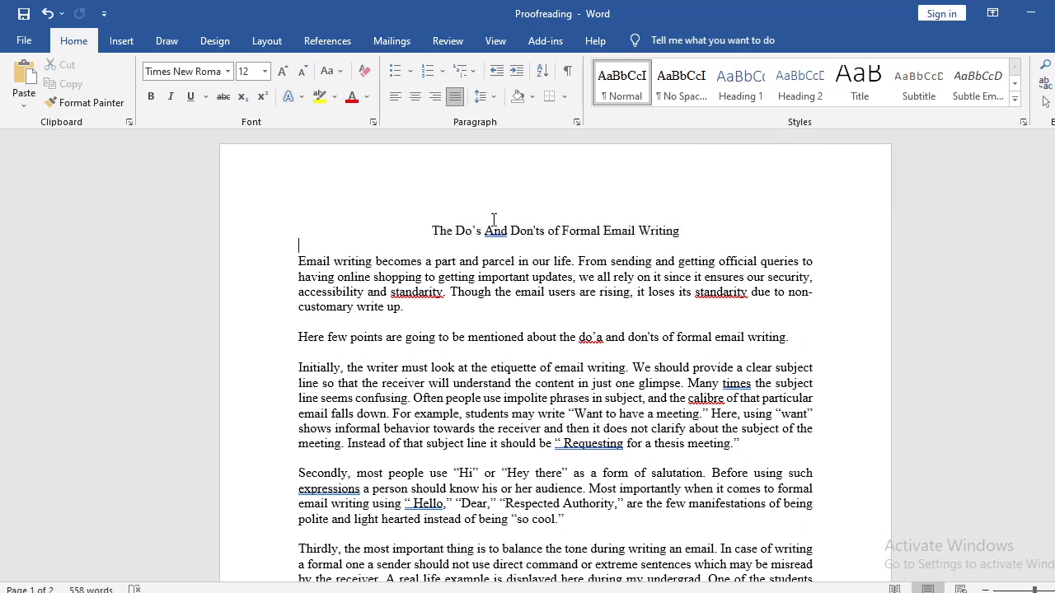
Examine the apostrophes and capitalization of "Do's And Don'ts" in the title.
mouse_move(460, 231)
left_mouse_down()
mouse_move(493, 234)
mouse_move(480, 230)
left_mouse_up()
left_click(525, 230)
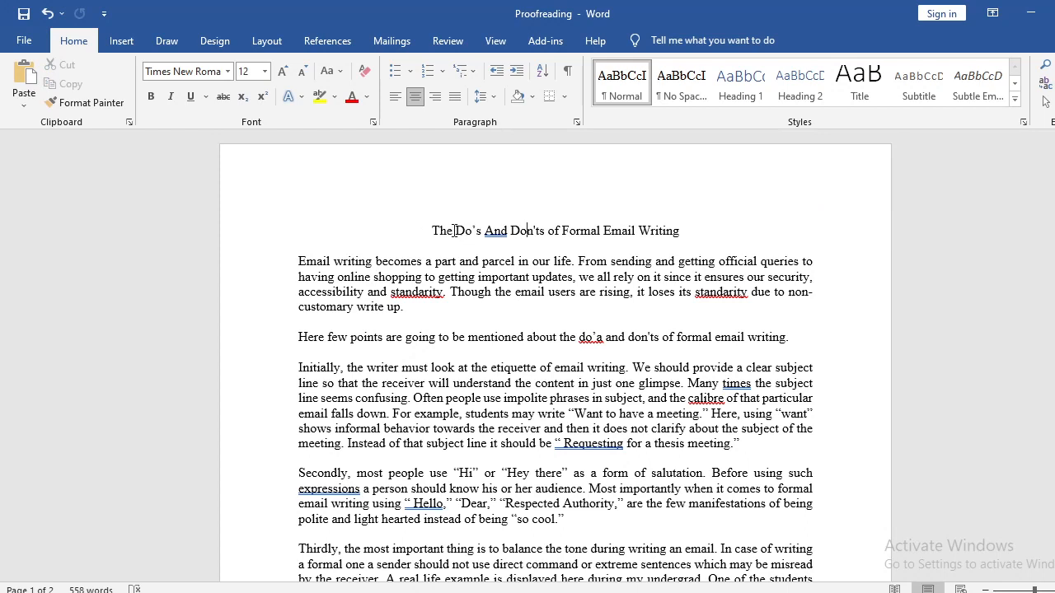
left_click_drag(433, 231, 482, 232)
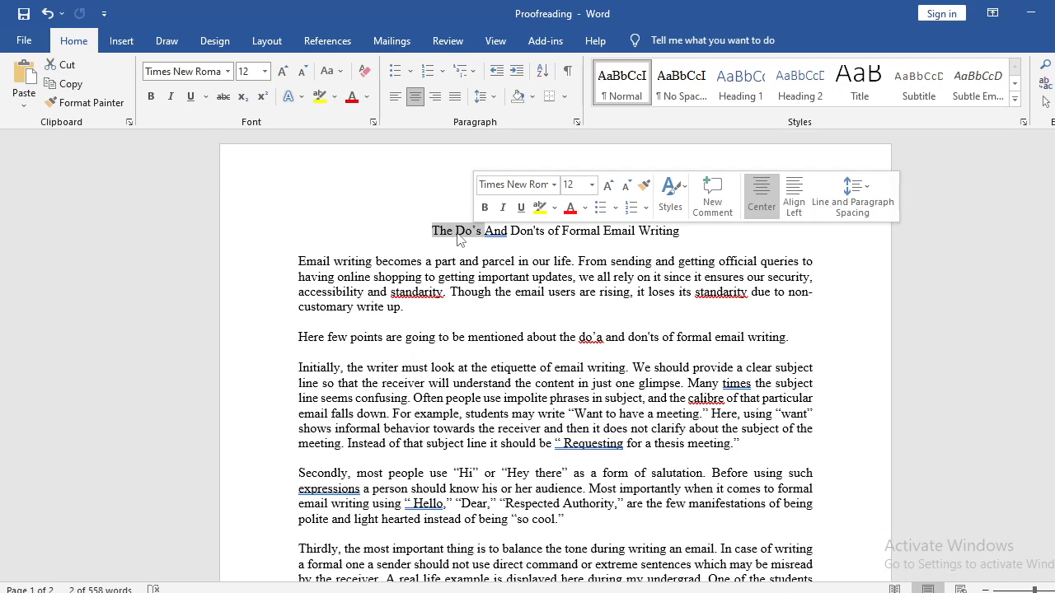
left_click(458, 235)
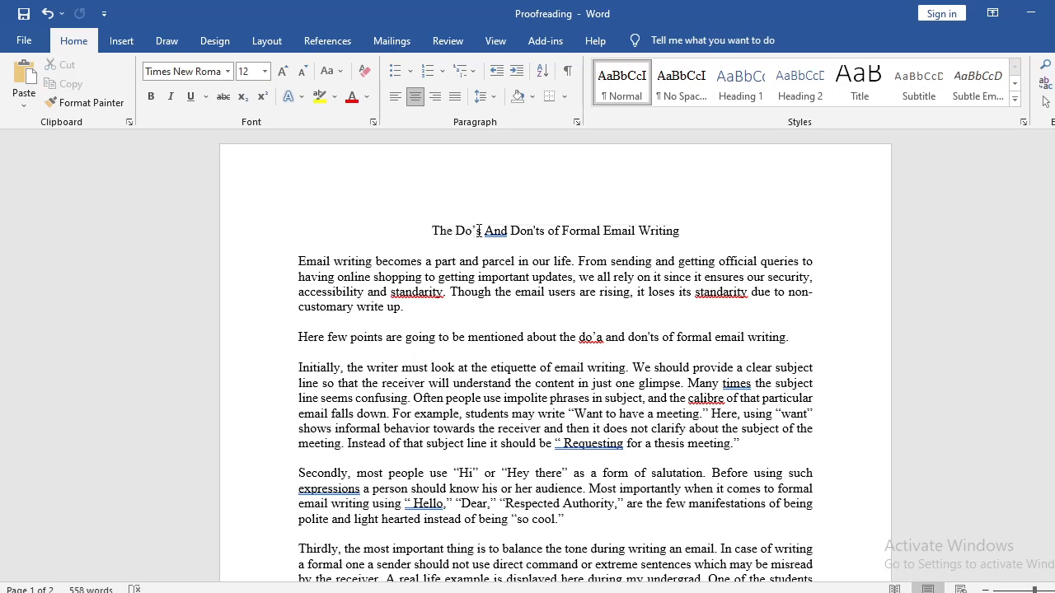
left_click_drag(477, 231, 540, 232)
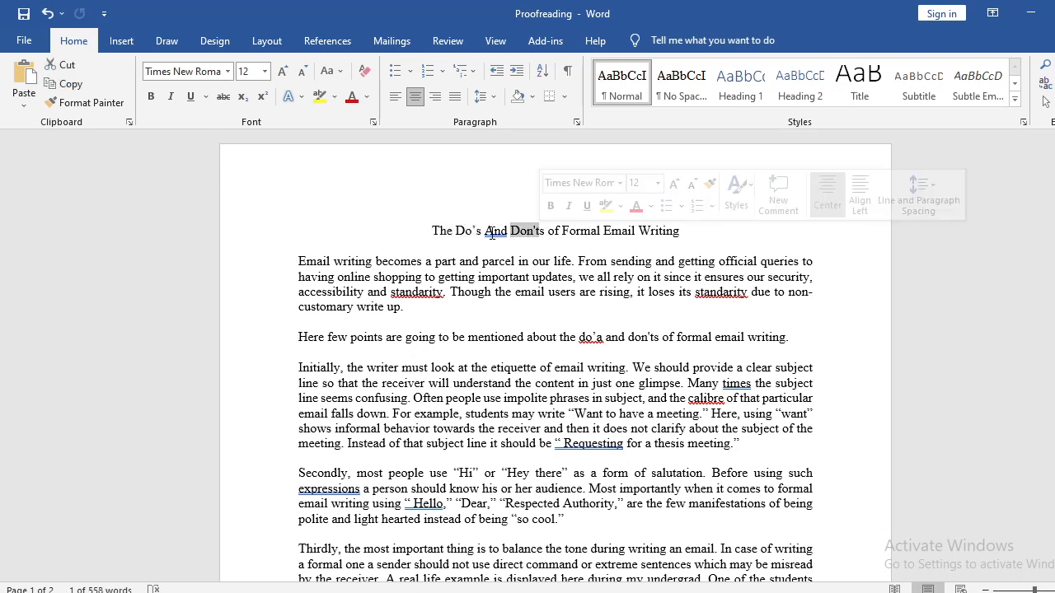
left_click(478, 228)
double_click(478, 230)
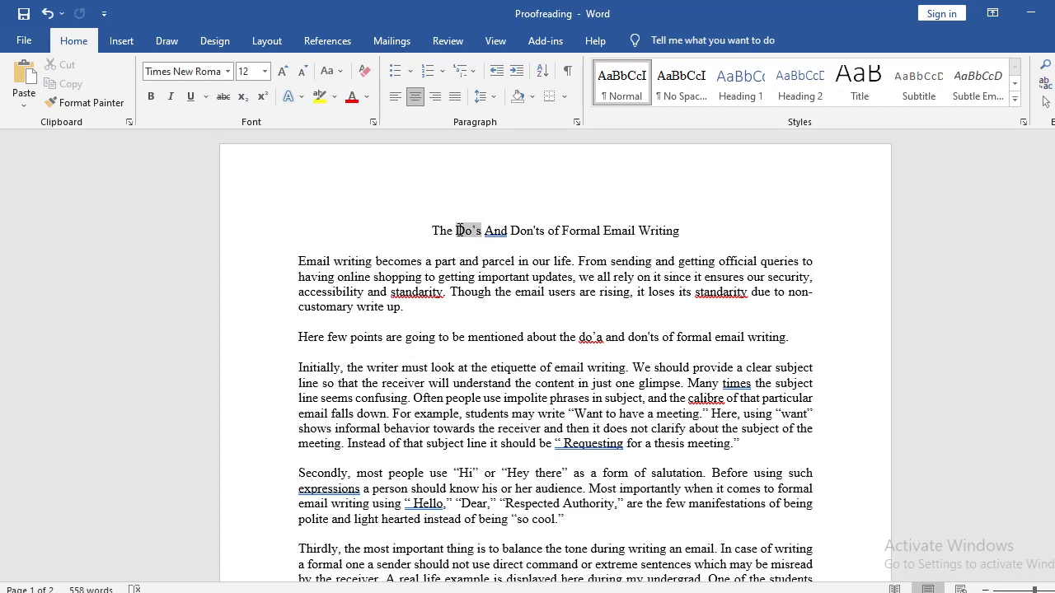
left_click(510, 237)
left_click_drag(514, 236, 544, 235)
left_click(683, 229)
left_click_drag(683, 229, 514, 233)
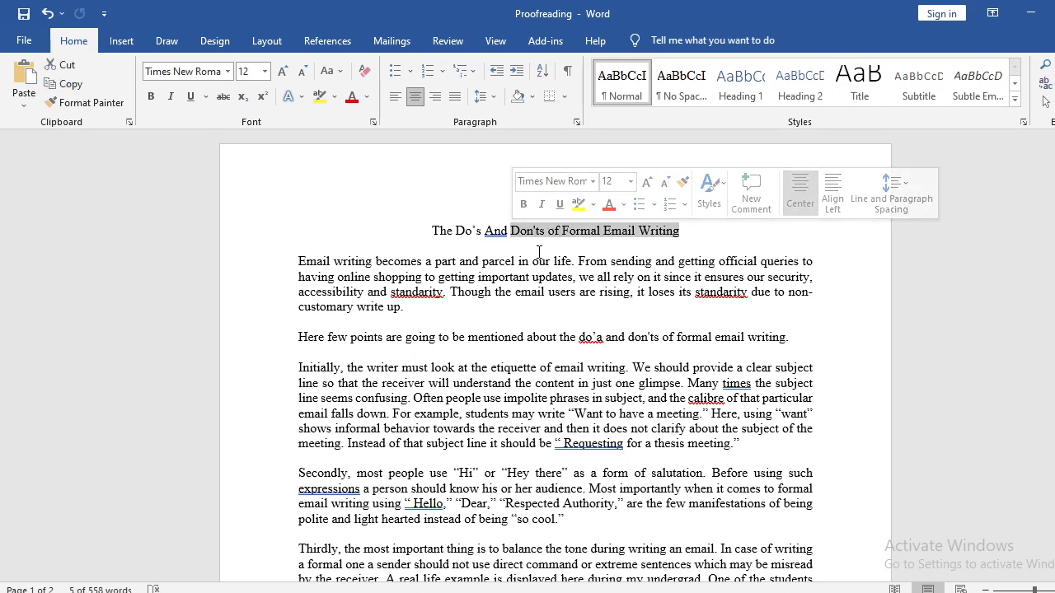
left_click_drag(511, 230, 543, 233)
left_click(472, 234)
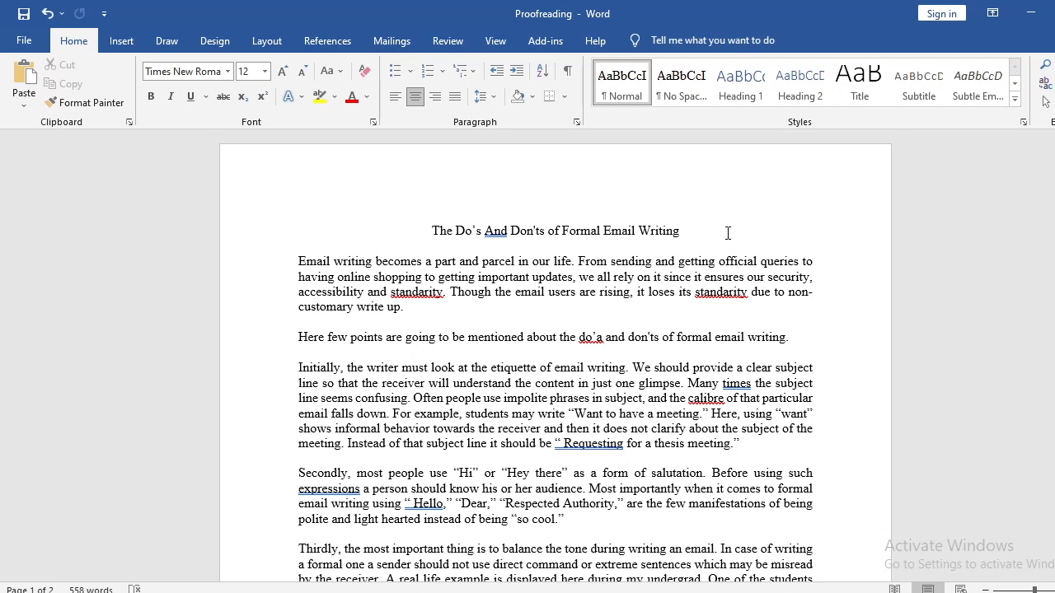
Add a new line below the title and enter the example word "Seven's".
left_click(726, 234)
key("Return")
key("Return")
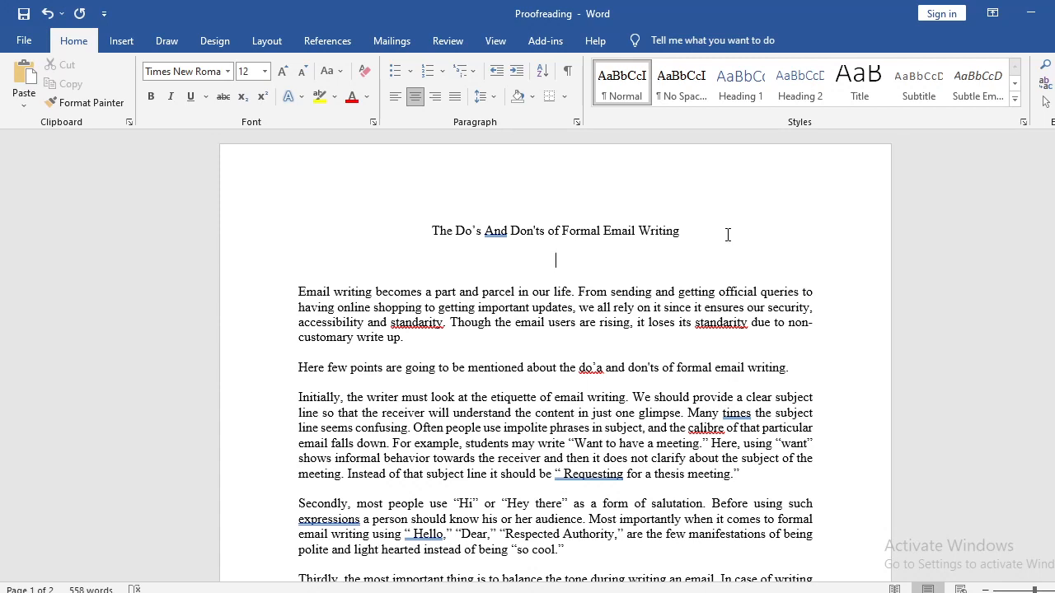
type("Seven")
type("'")
type("s")
key("shift+Left")
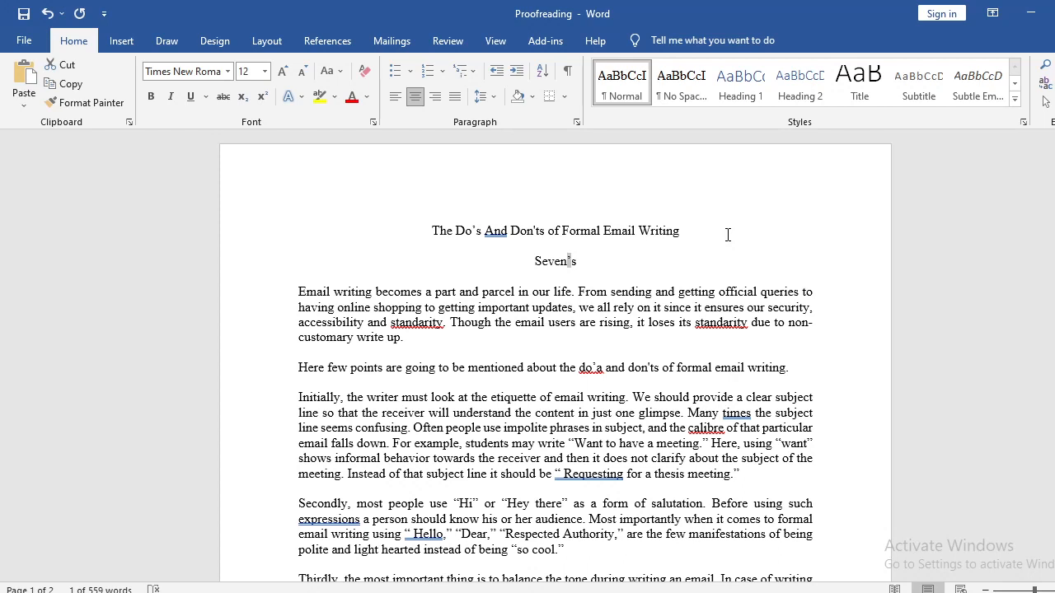
Replace the example below the title with "It's = it has / it is / it was".
key("Left")
key("BackSpace")
key("BackSpace")
key("BackSpace")
key("BackSpace")
key("BackSpace")
type("U")
key("BackSpace")
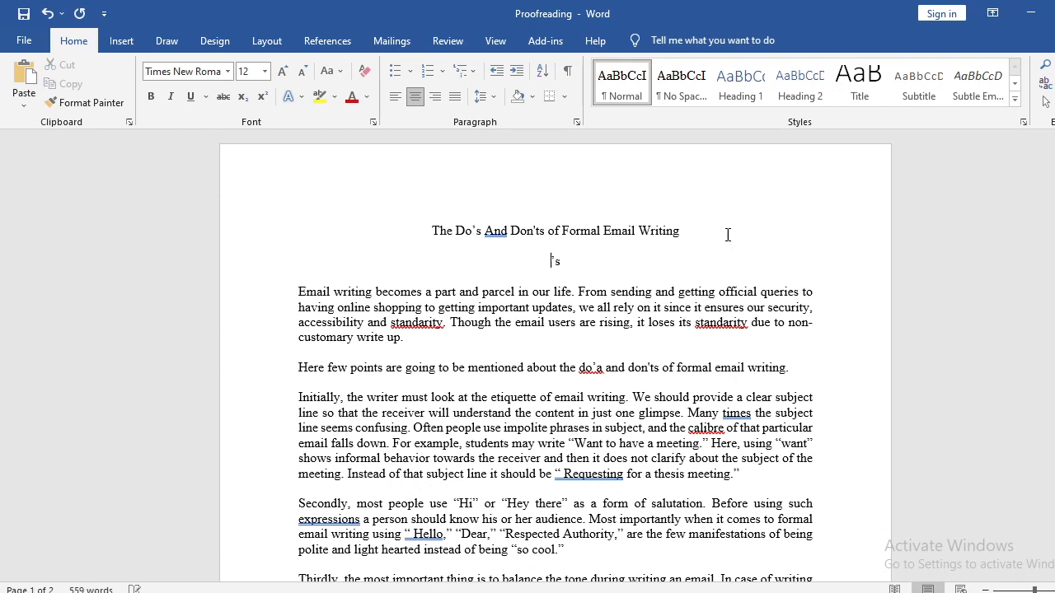
type("It’s = it has / it is / it was")
Delete the contraction example and its extra line below the title.
key("ctrl+shift+Left")
key("ctrl+shift+Left")
key("ctrl+shift+Left")
key("ctrl+shift+Left")
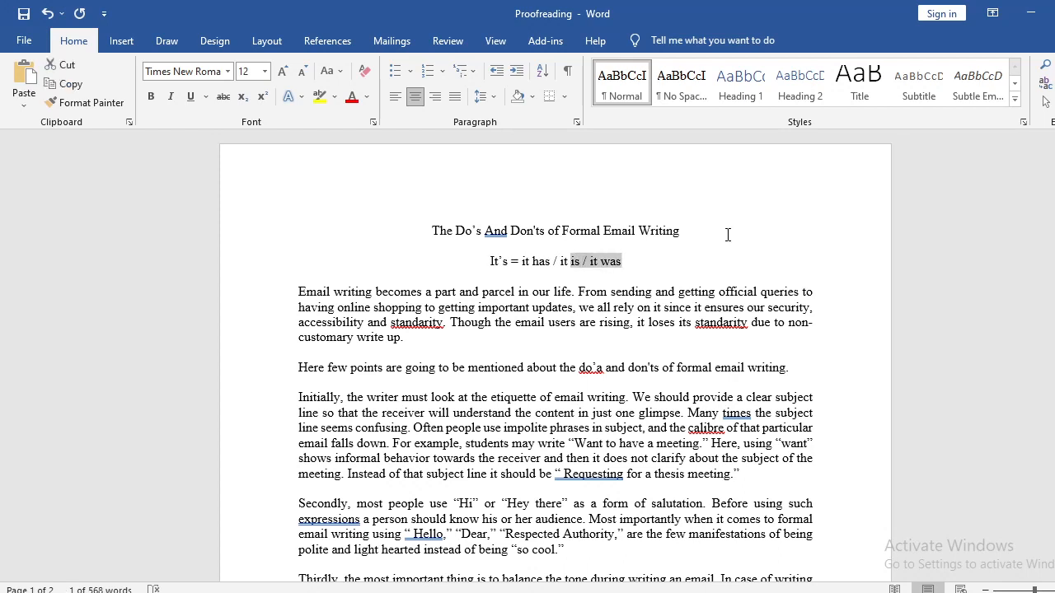
key("ctrl+shift+Left")
key("ctrl+shift+Left")
key("ctrl+shift+Left")
key("ctrl+shift+Left")
key("ctrl+shift+Left")
key("ctrl+shift+Left")
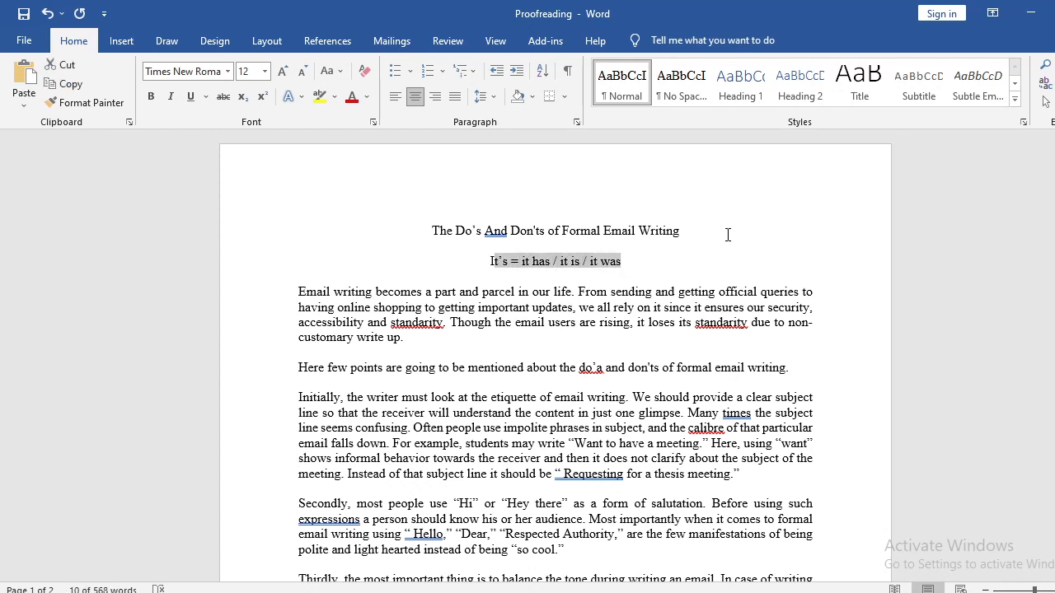
key("BackSpace")
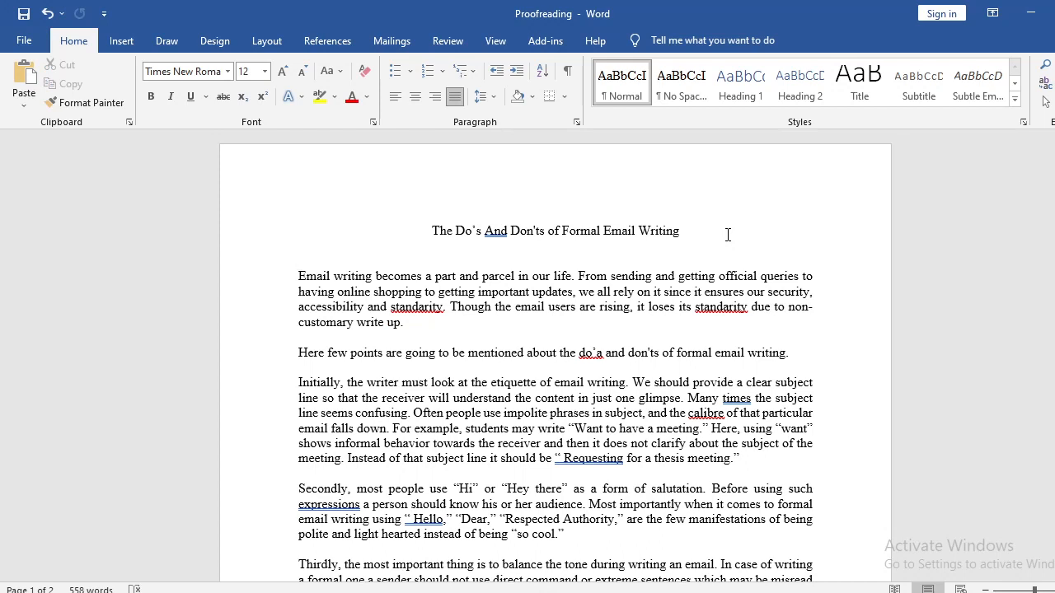
key("BackSpace")
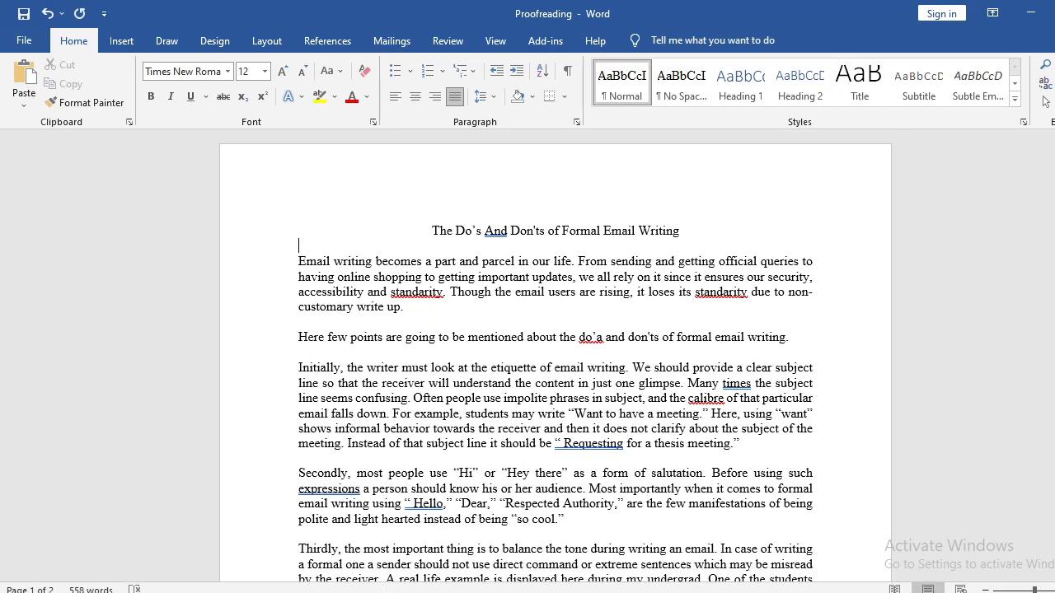
Try the title's "Do's" without its apostrophe and put the apostrophe back.
left_click_drag(473, 230, 472, 232)
left_click(477, 231)
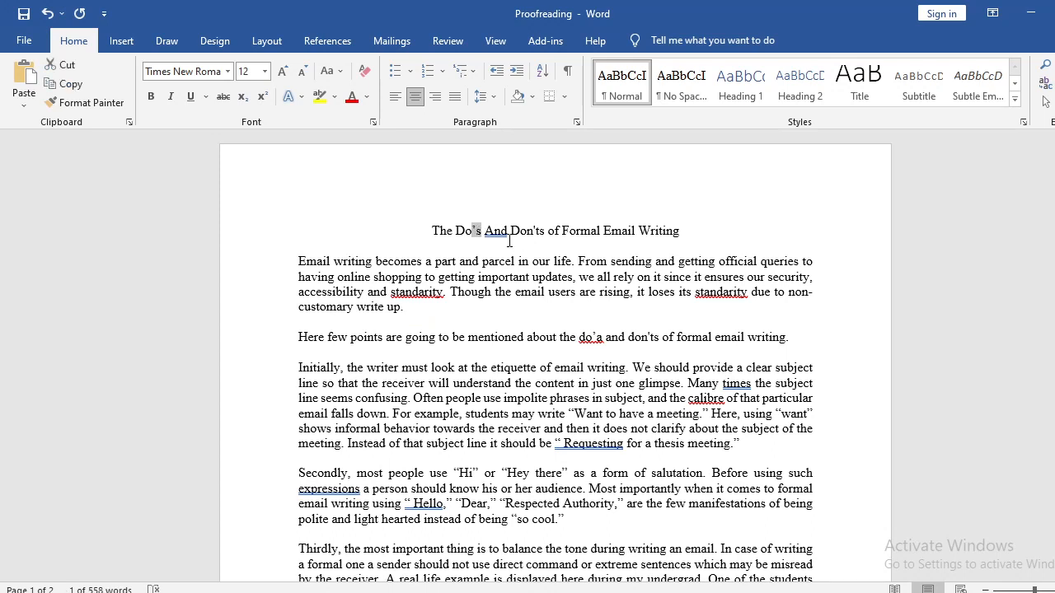
type("'")
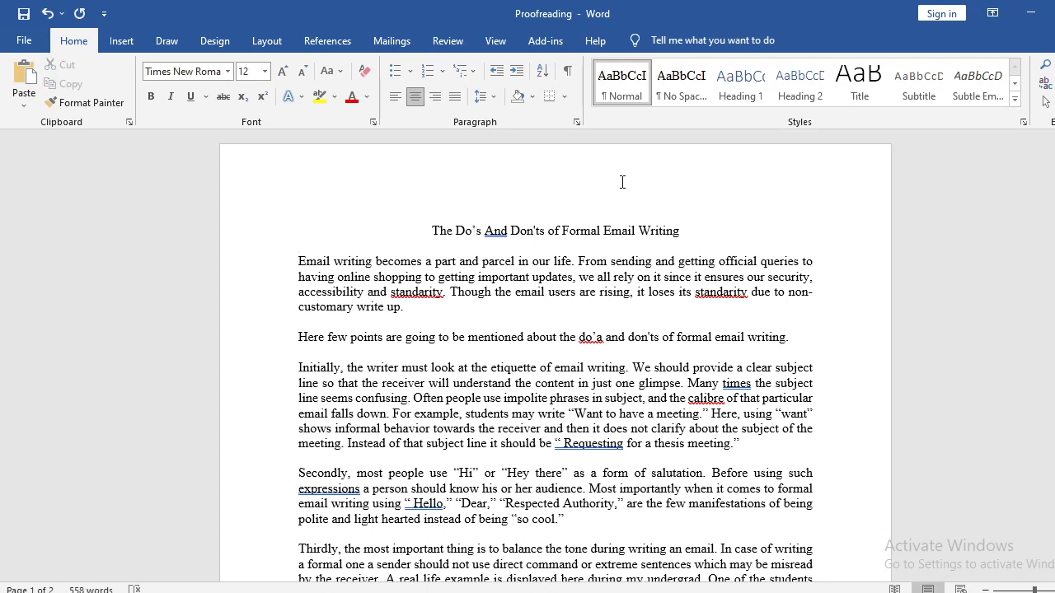
key("BackSpace")
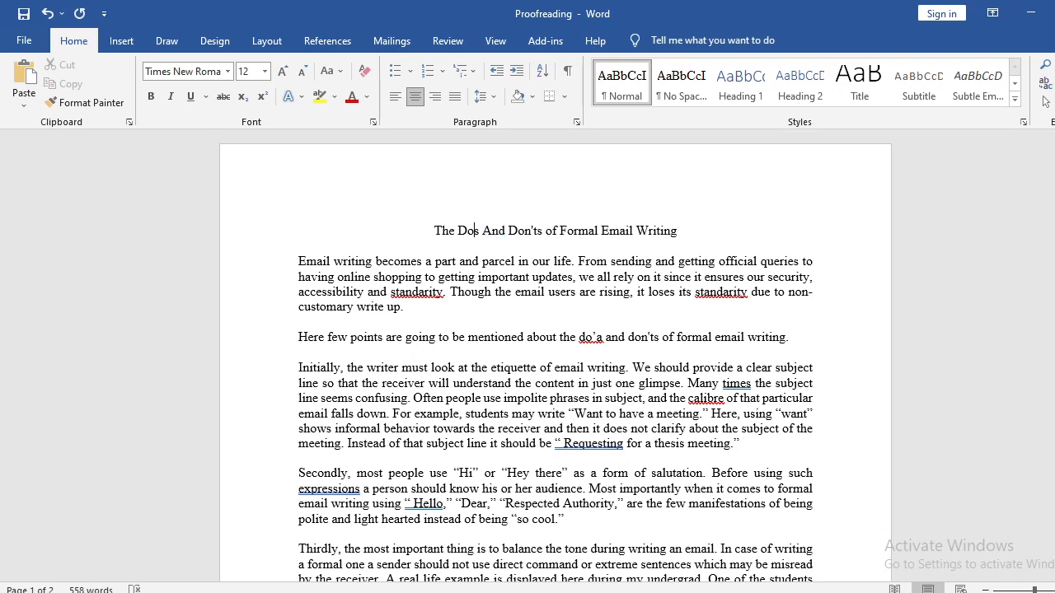
type("'")
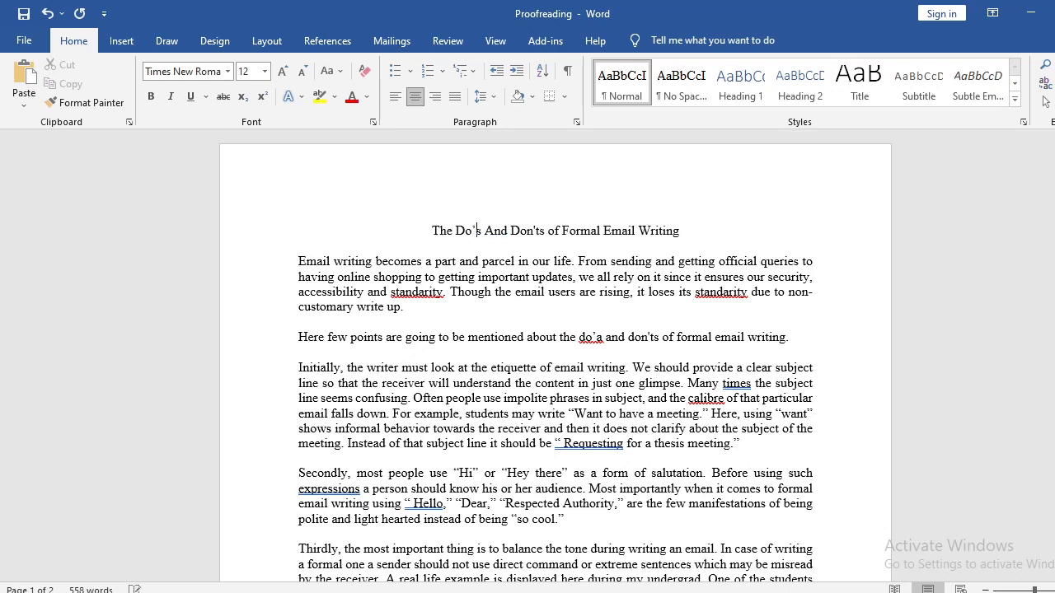
Remove the apostrophe from "Do's" in the title so the word reads "Dos".
key("ctrl+shift+Left")
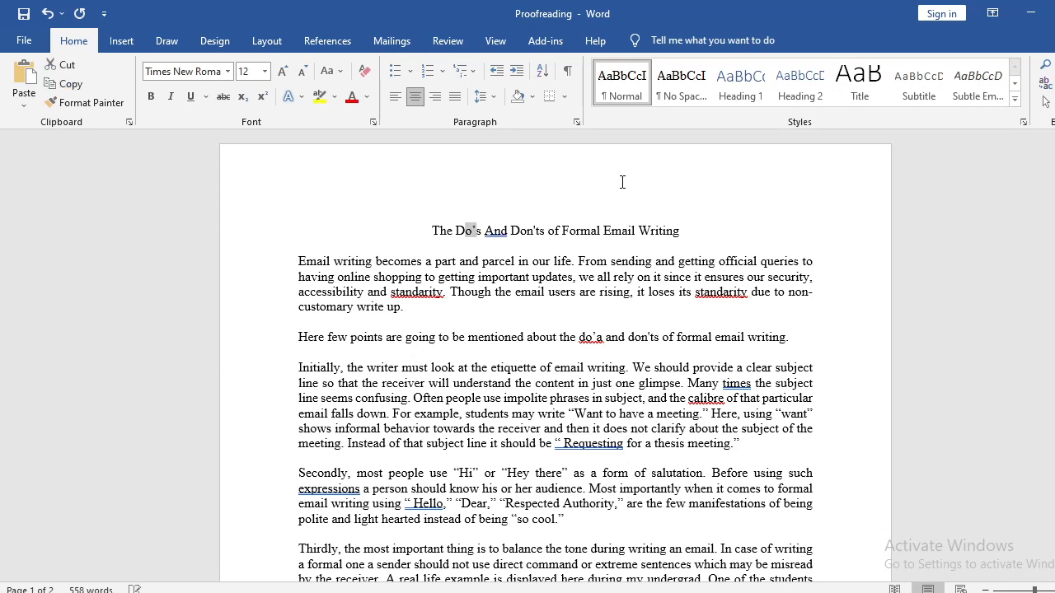
key("Right")
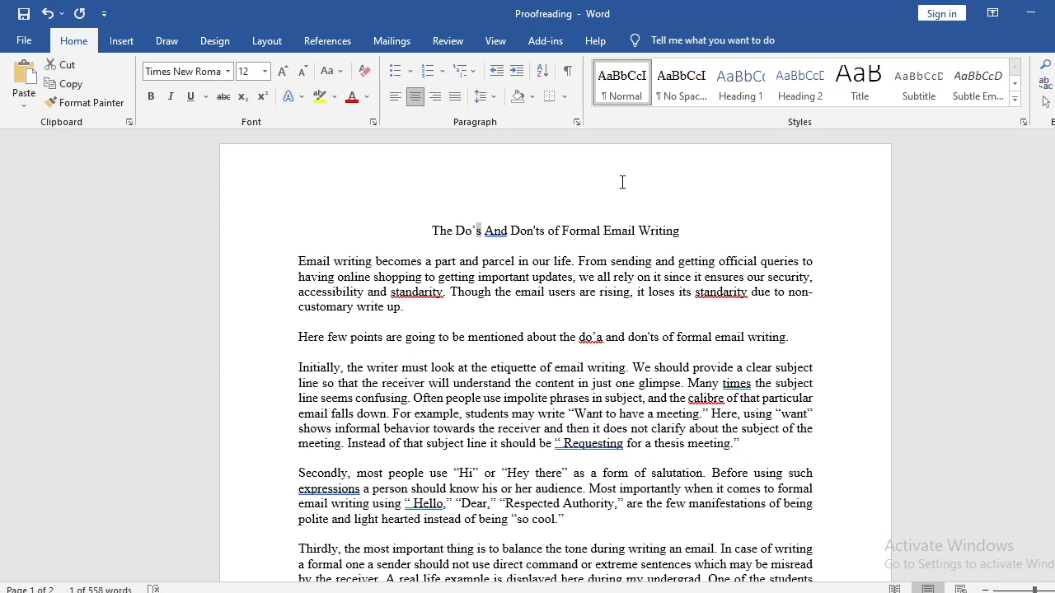
key("Left")
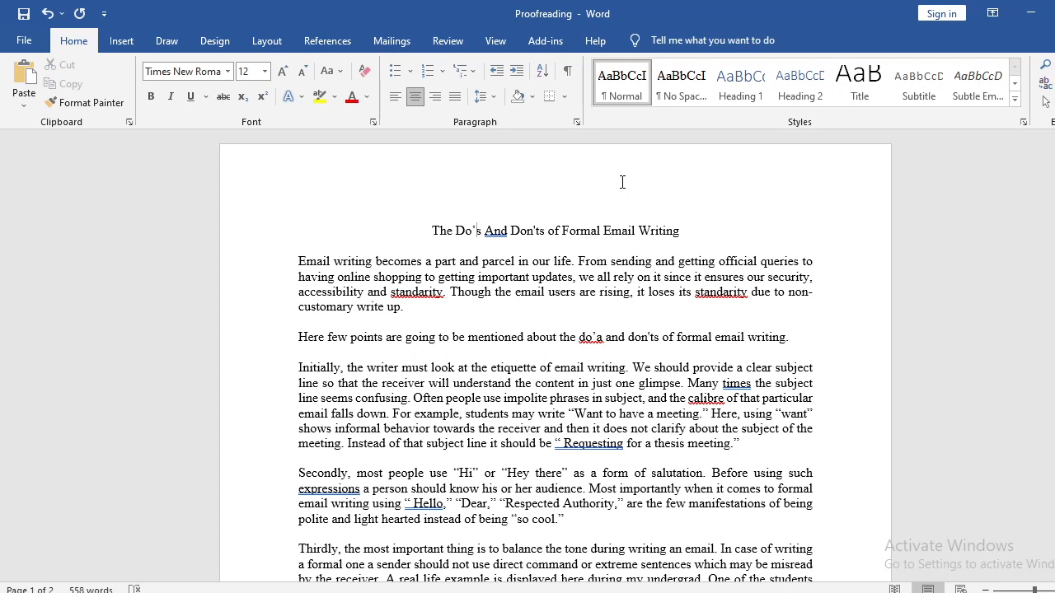
key("BackSpace")
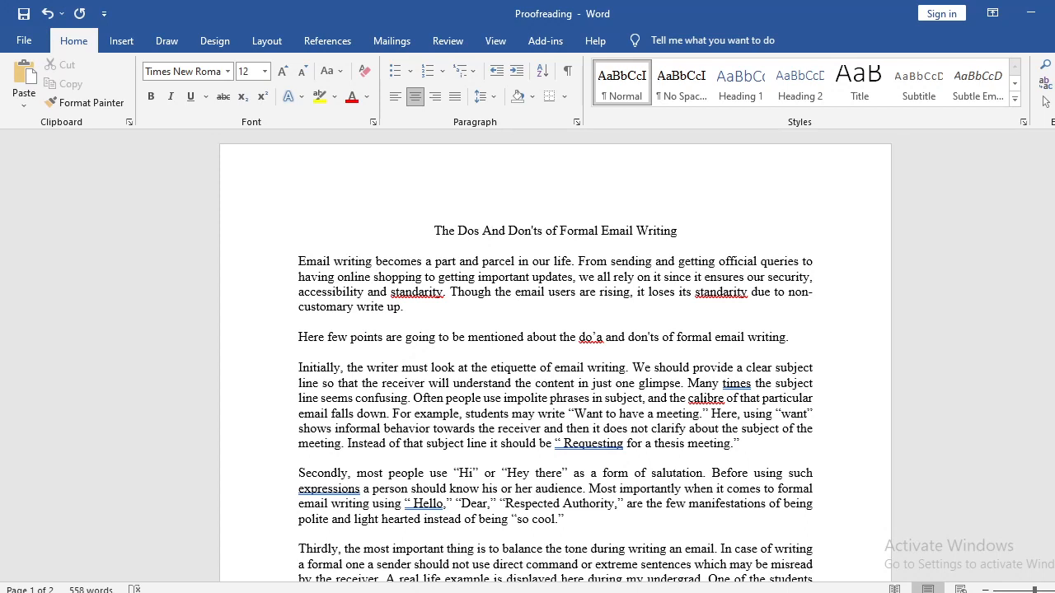
Change "And" to lowercase "and" in the title.
key("BackSpace")
type("a")
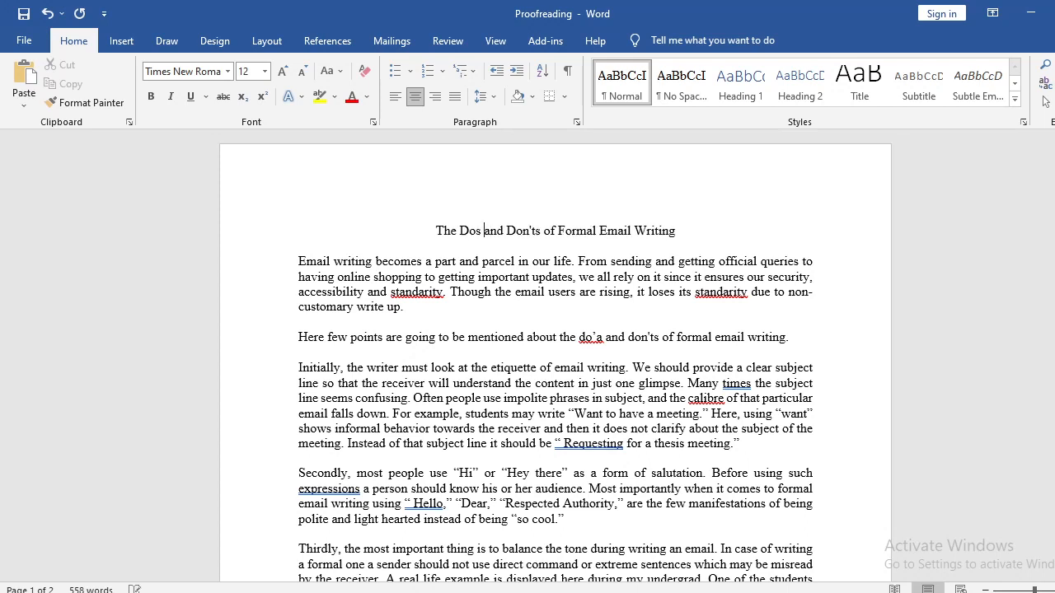
key("shift+Right")
key("shift+Right")
key("shift+Right")
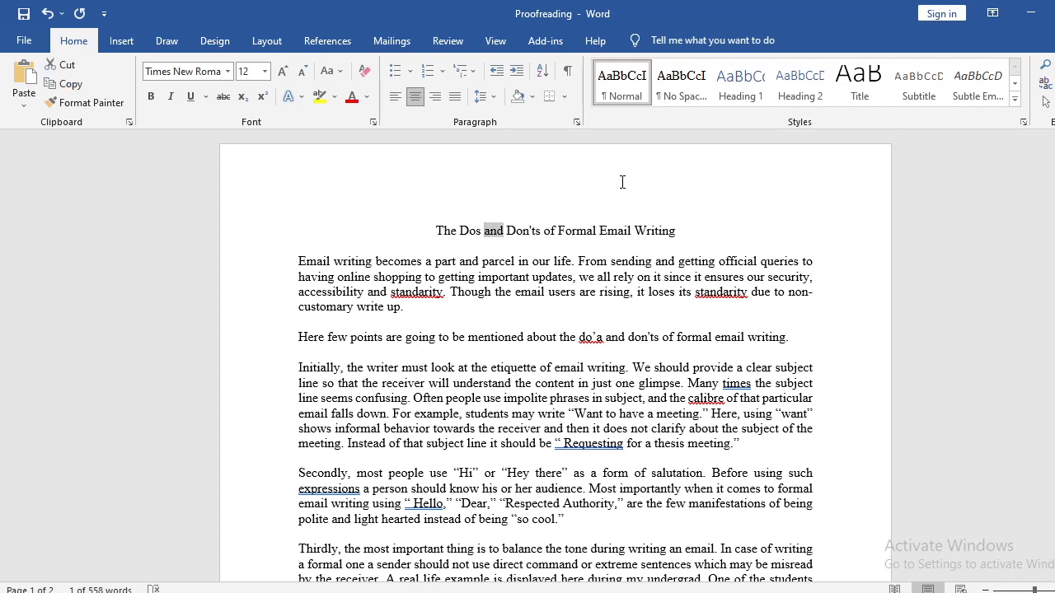
key("Left")
key("shift+Right")
key("shift+Right")
key("shift+Right")
key("Right")
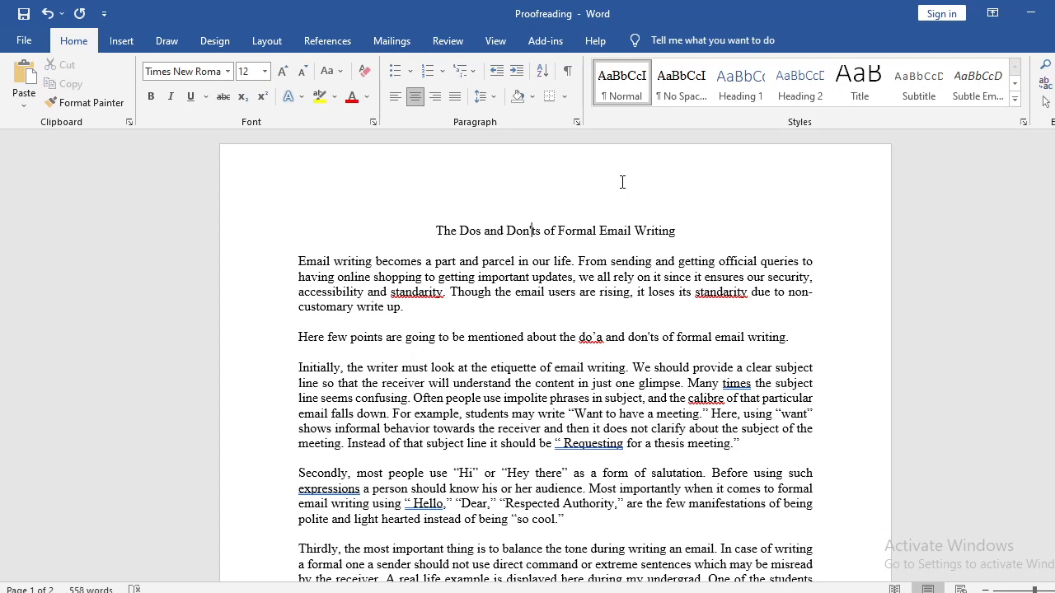
Examine the placement of the apostrophe in "Don'ts" in the title.
key("shift+Right")
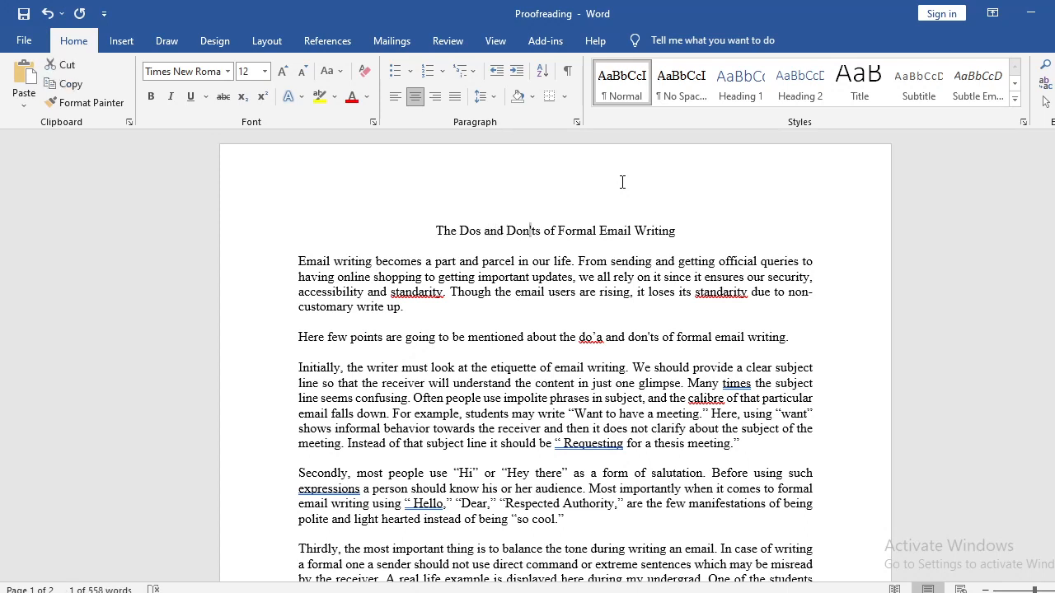
key("Left")
key("shift+Right")
left_click(531, 233)
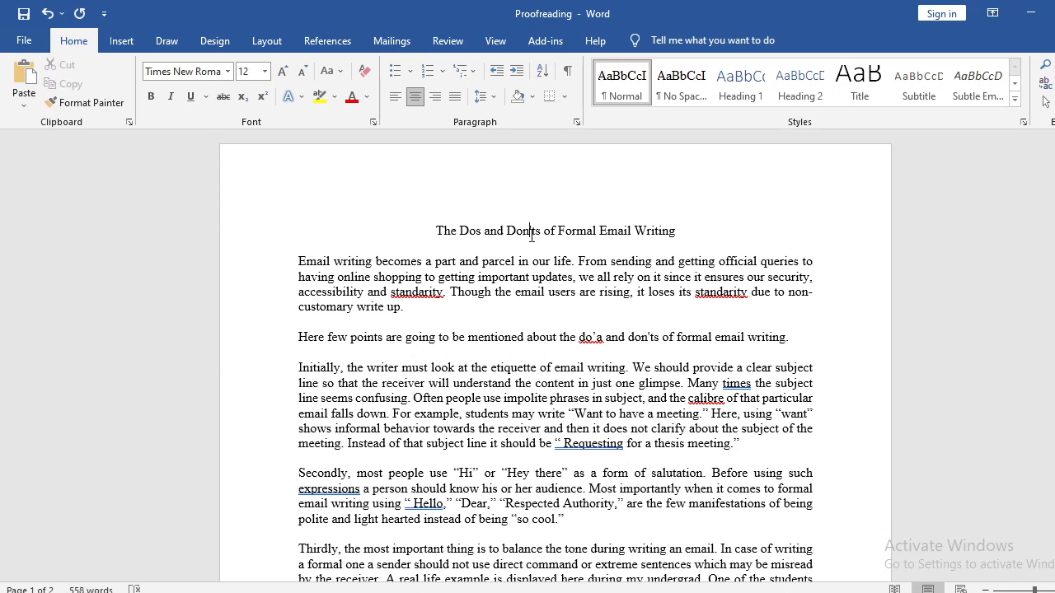
left_click(532, 238)
left_click_drag(529, 235, 531, 237)
left_click(528, 238)
left_click(531, 239)
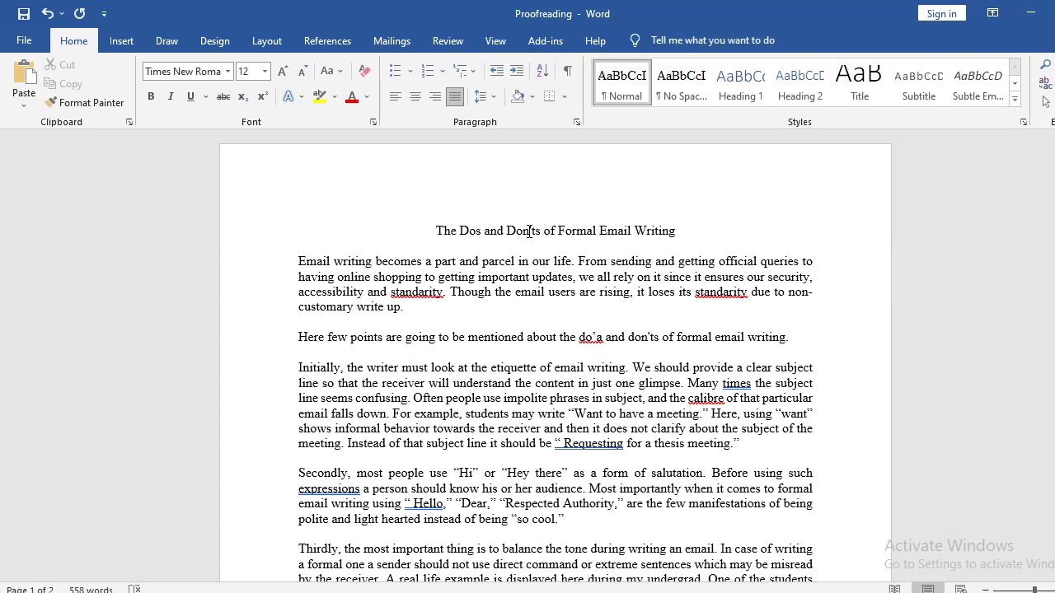
left_click(530, 231)
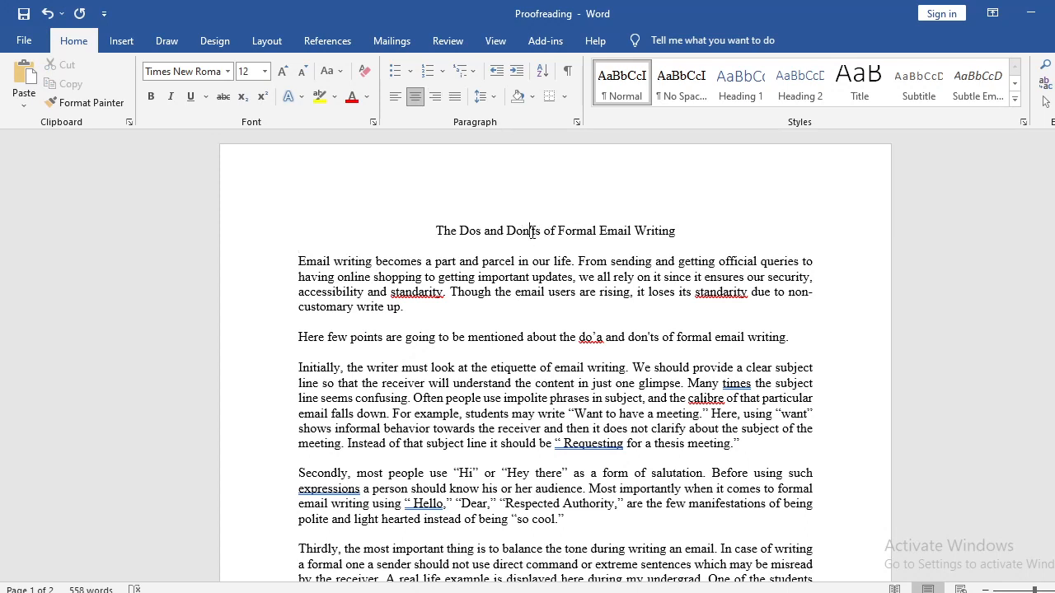
Try a second apostrophe before the final "s" of "Don'ts" in the title and take it out again.
left_click_drag(530, 232, 532, 231)
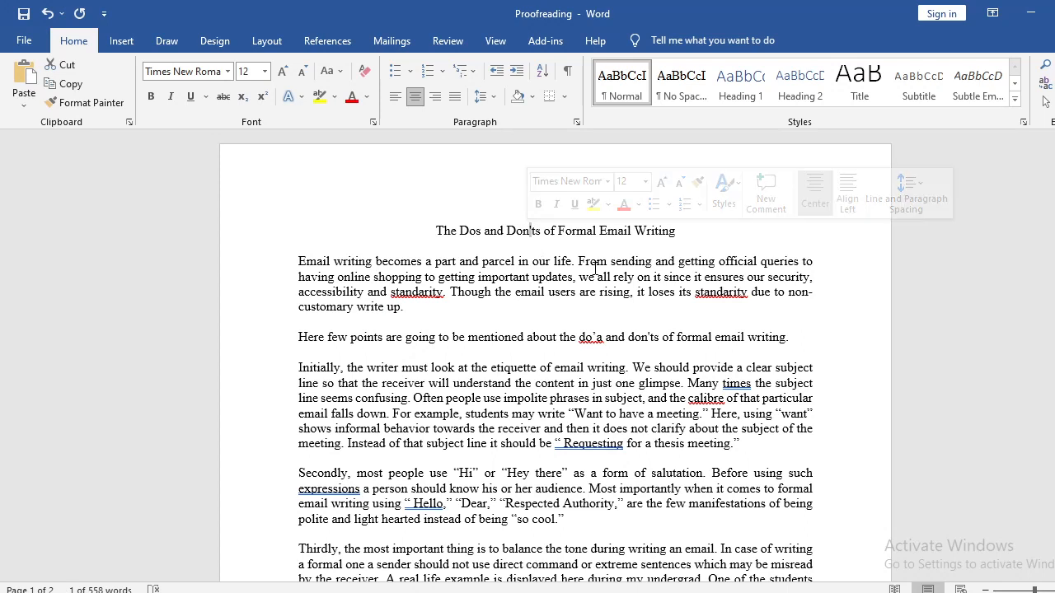
left_click(539, 244)
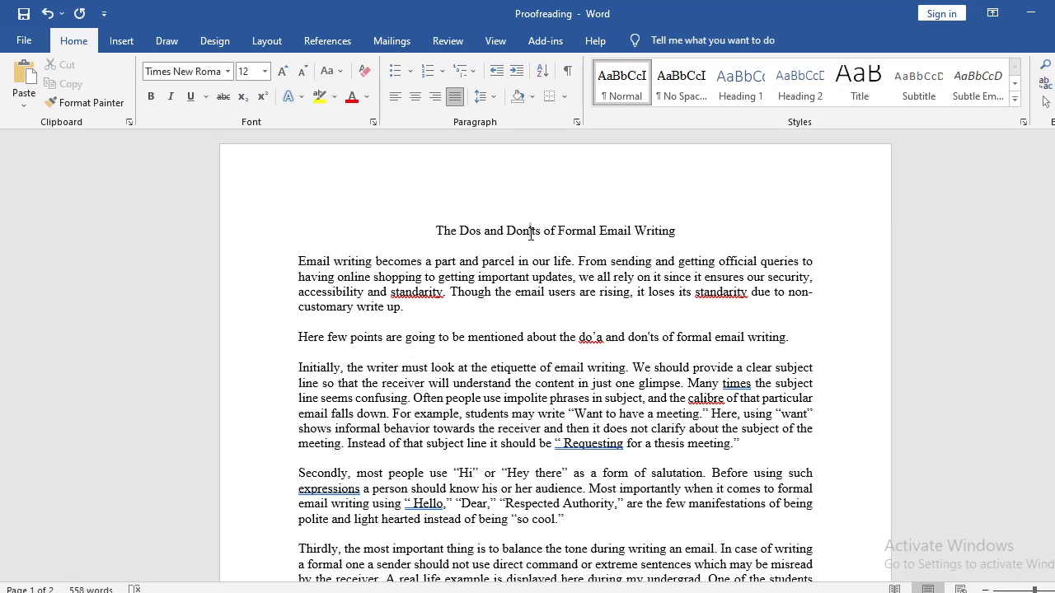
left_click_drag(531, 233, 539, 234)
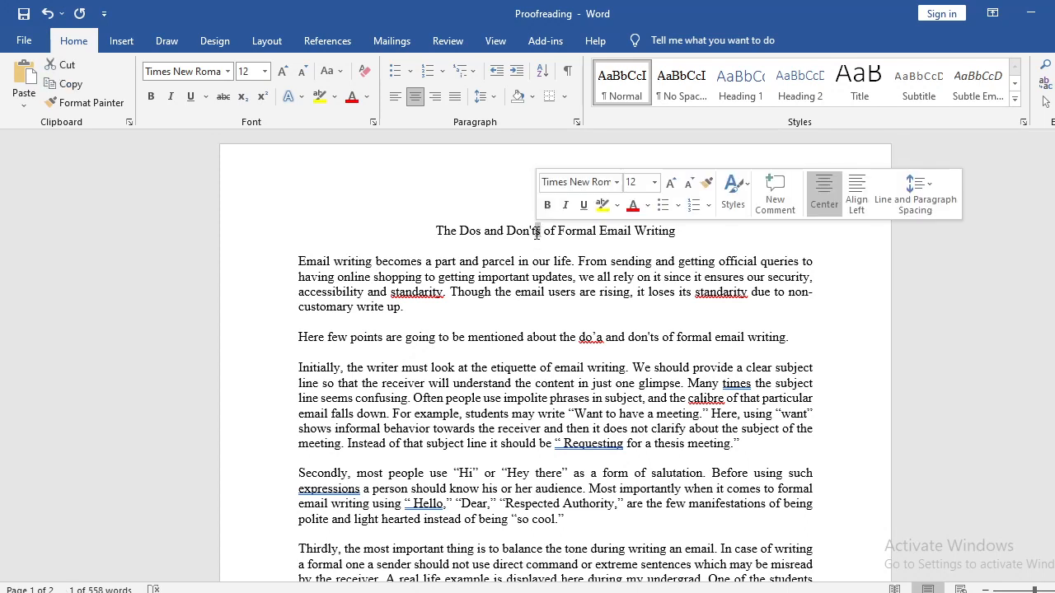
left_click(538, 233)
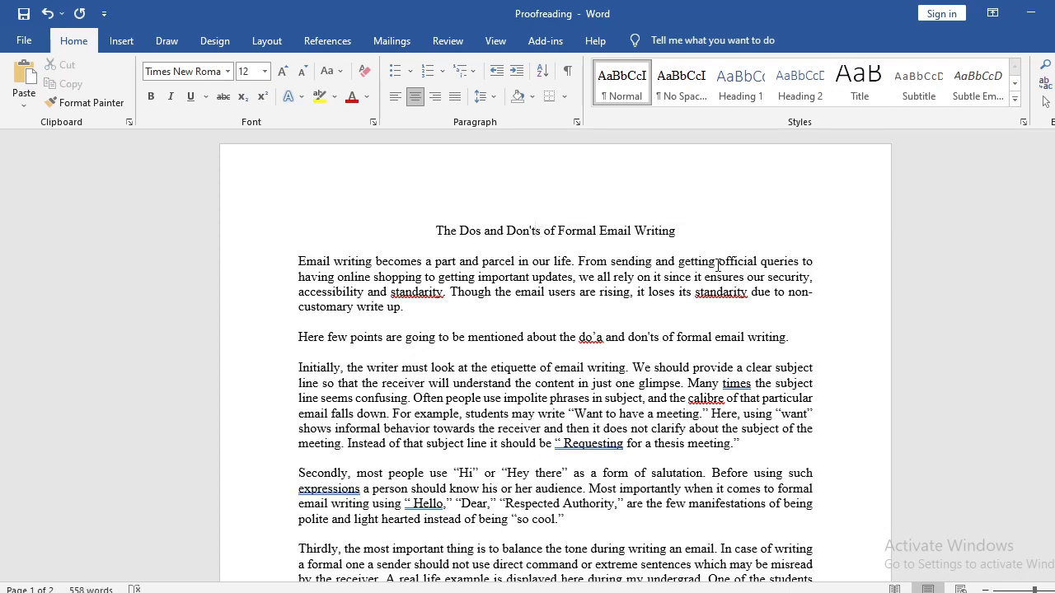
type("'")
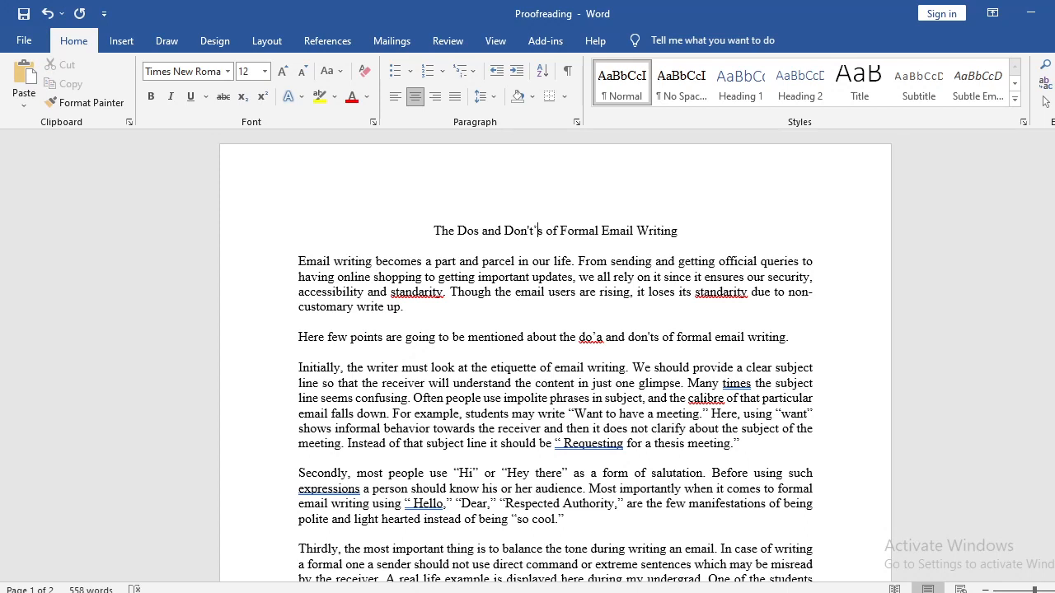
key("BackSpace")
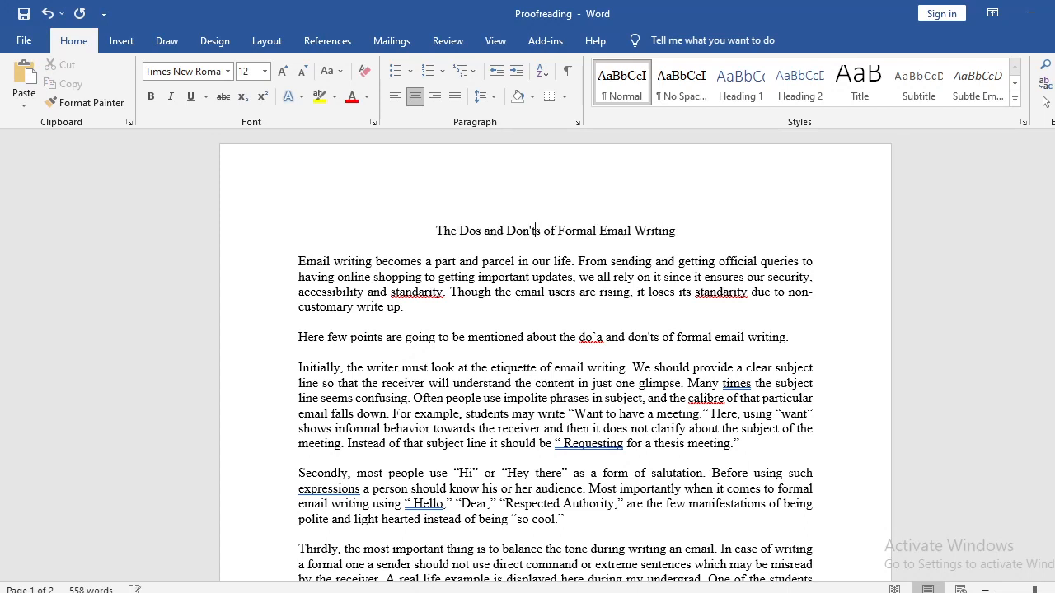
key("Right")
key("Right")
key("Right")
key("Right")
key("Right")
key("Right")
key("Right")
key("Right")
key("Right")
key("Right")
key("Right")
key("Right")
key("Right")
key("Right")
key("Right")
key("Right")
key("Right")
key("Right")
key("Right")
key("Right")
key("Down")
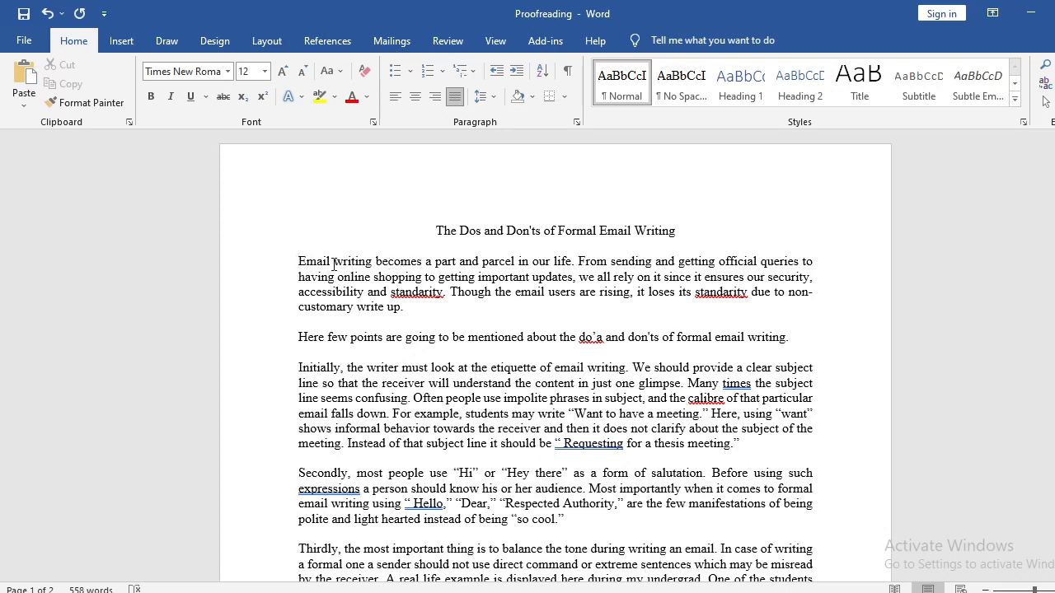
Examine the wording of the opening sentence, especially the phrase "becomes a part and parcel".
left_click_drag(375, 264, 414, 262)
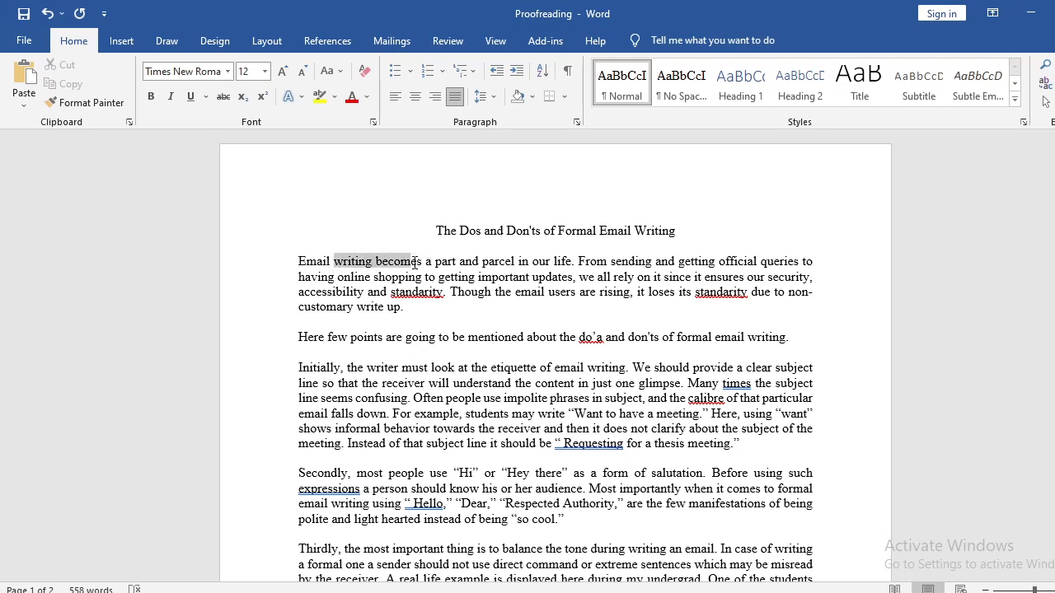
left_click(414, 261)
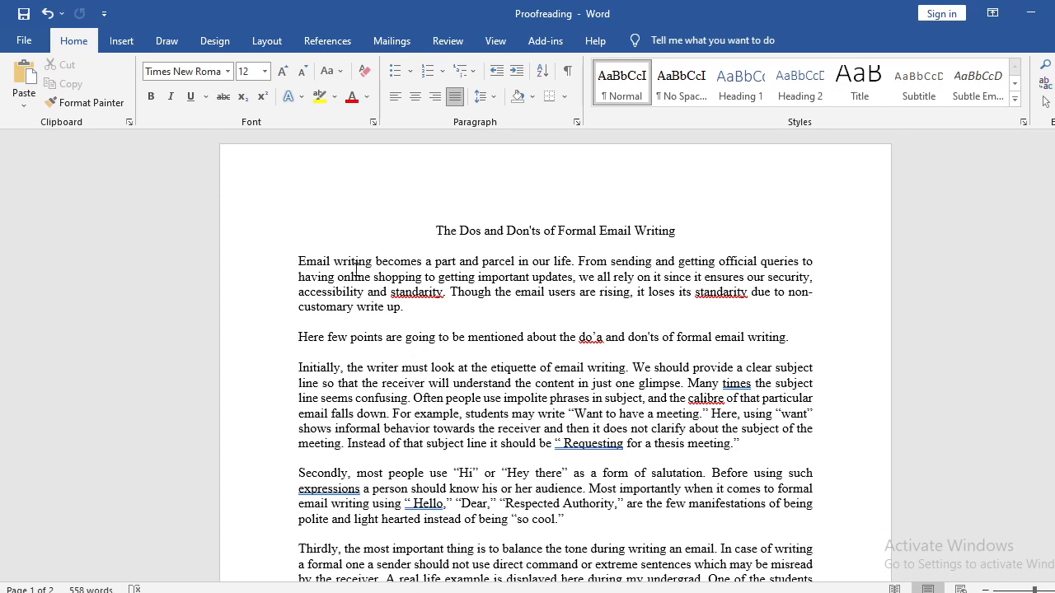
left_click_drag(300, 261, 573, 261)
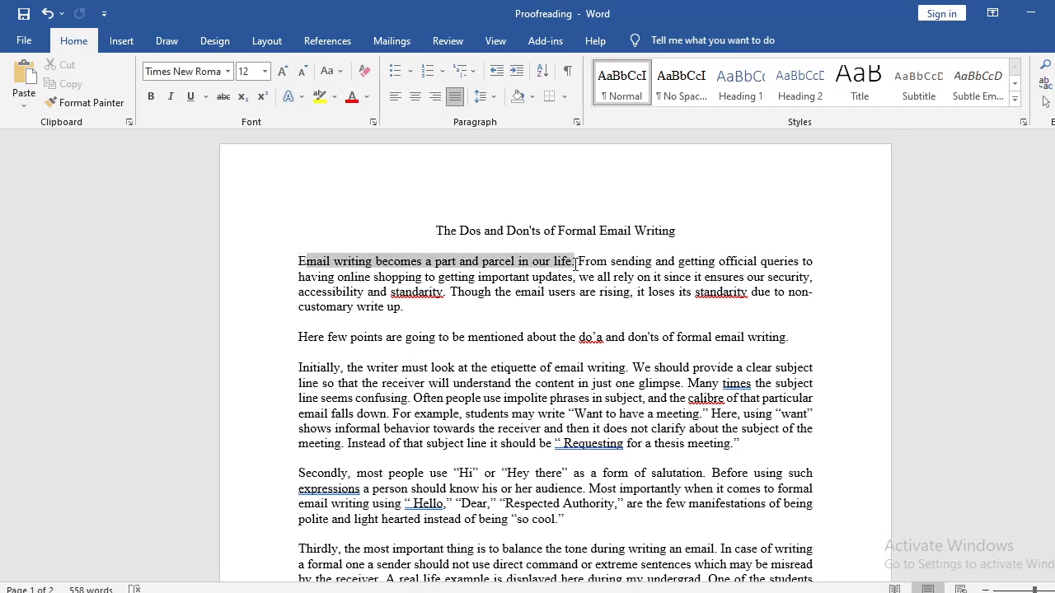
left_click(375, 262)
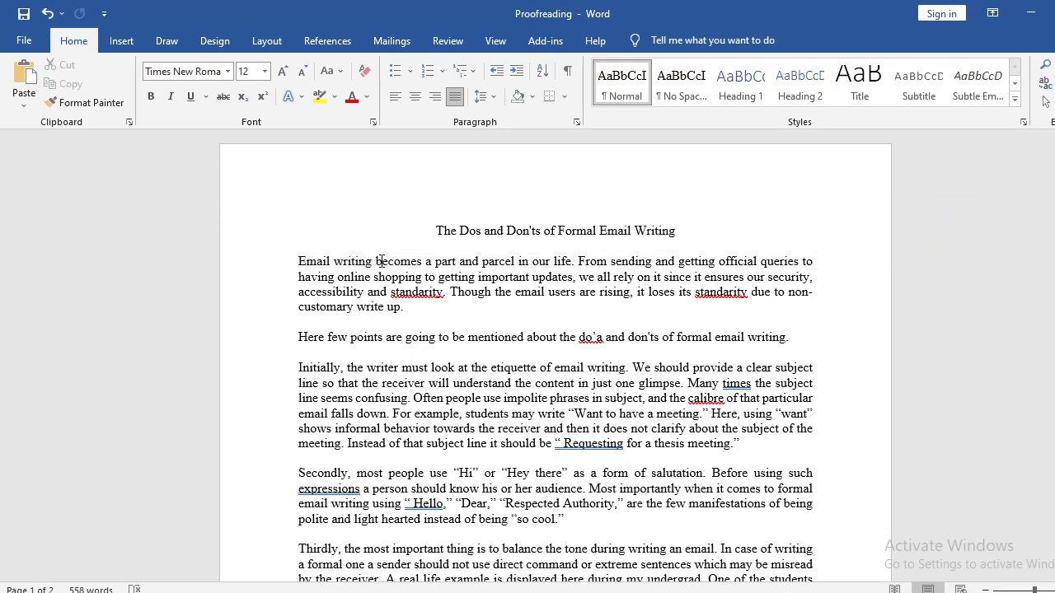
left_click_drag(376, 263, 464, 267)
left_click(464, 266)
double_click(396, 261)
left_click(400, 263)
left_click_drag(376, 261, 492, 262)
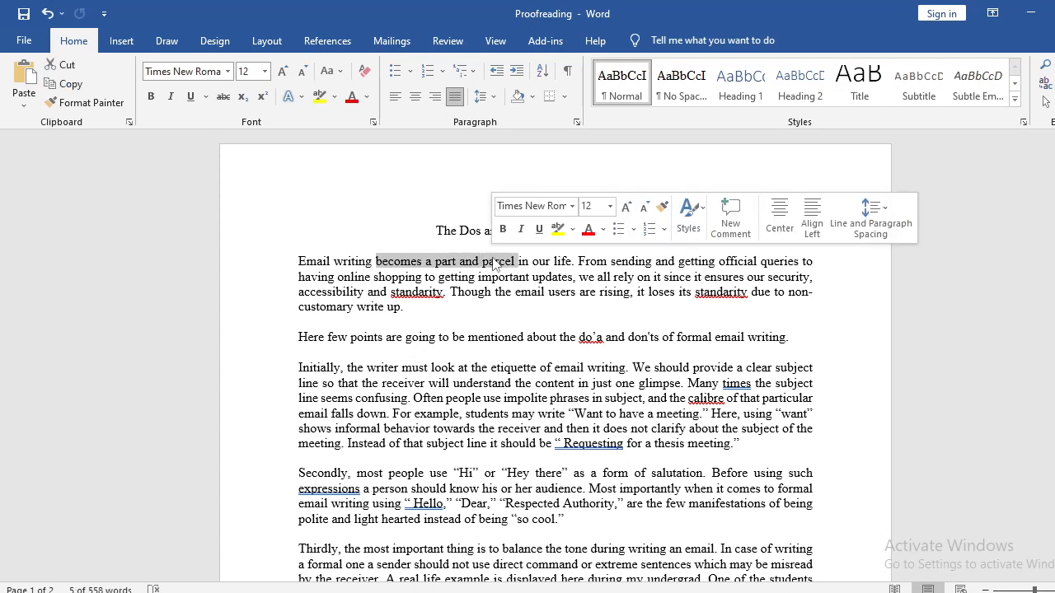
left_click(404, 262)
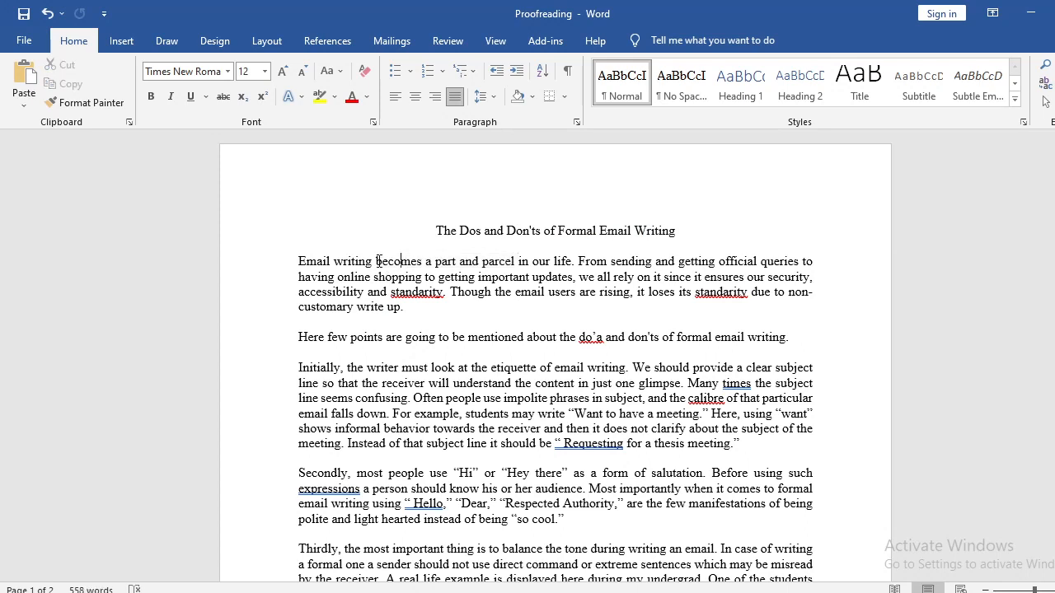
Replace "becomes" in the opening sentence with the alternatives "is / has become".
left_click_drag(381, 260, 420, 258)
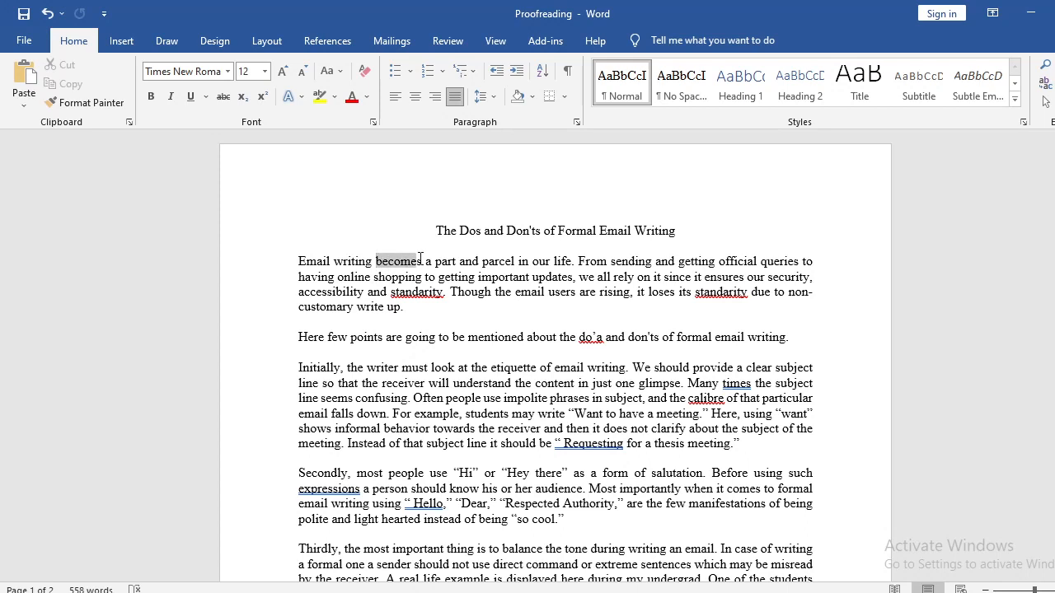
left_click(422, 261)
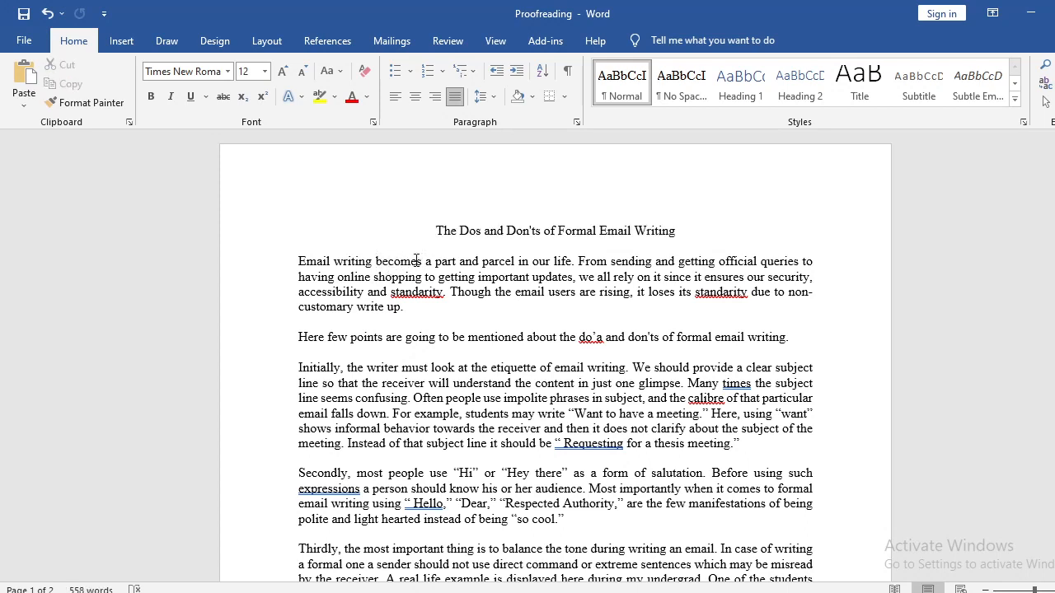
left_click(375, 261)
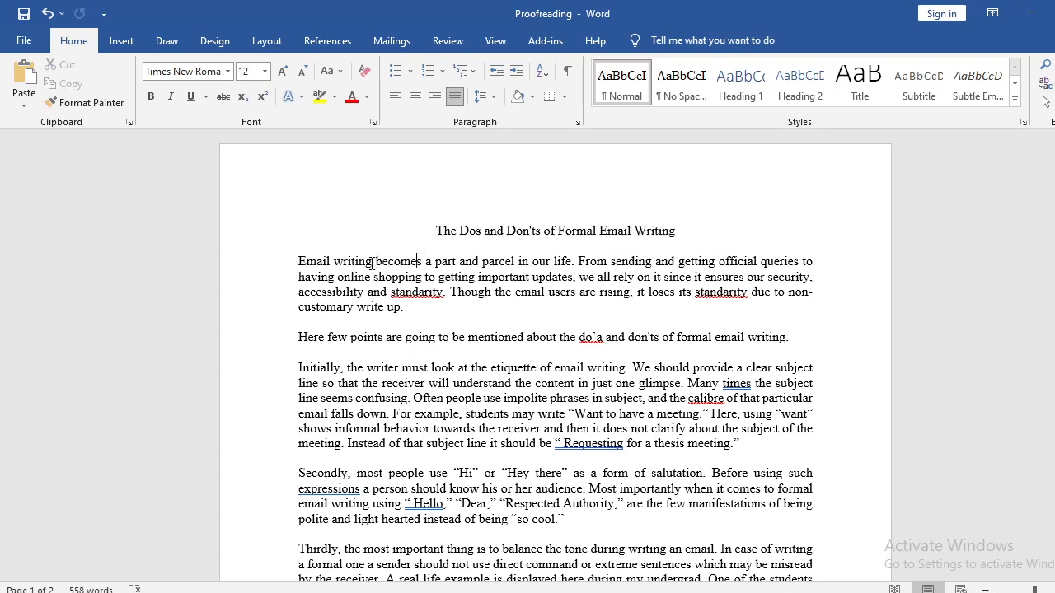
left_click(422, 262)
key("shift+Right")
key("shift+Right")
key("shift+Right")
key("shift+Right")
key("shift+Right")
key("shift+Right")
key("shift+Right")
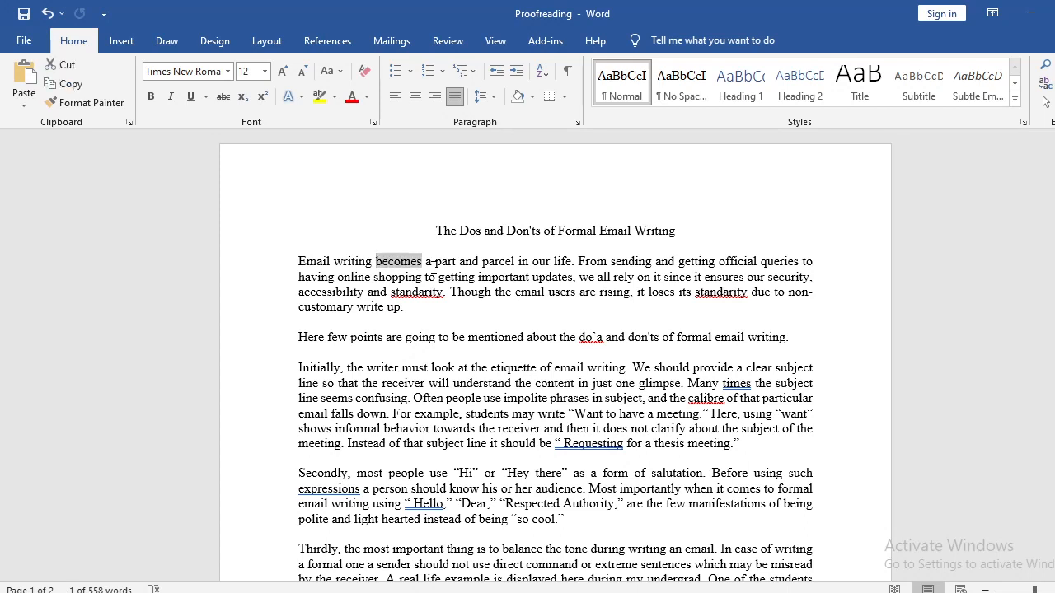
type("is")
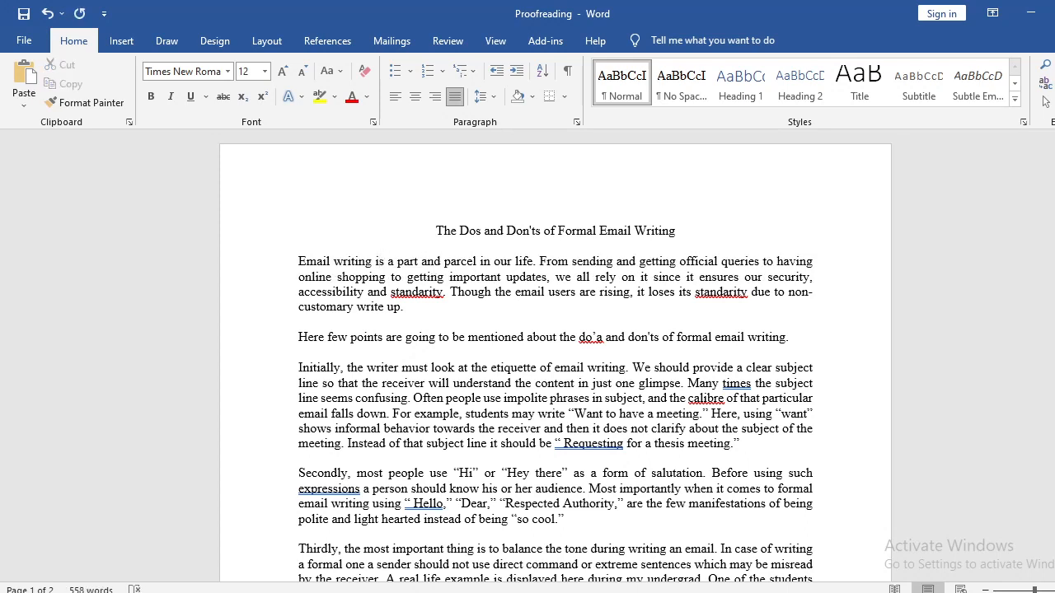
type(" / has ")
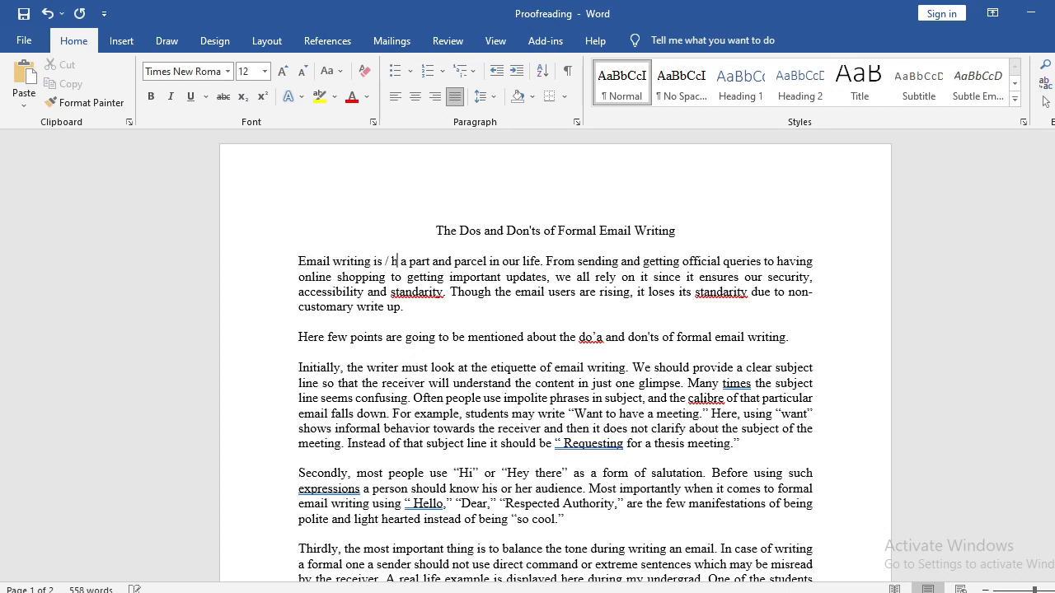
type("become")
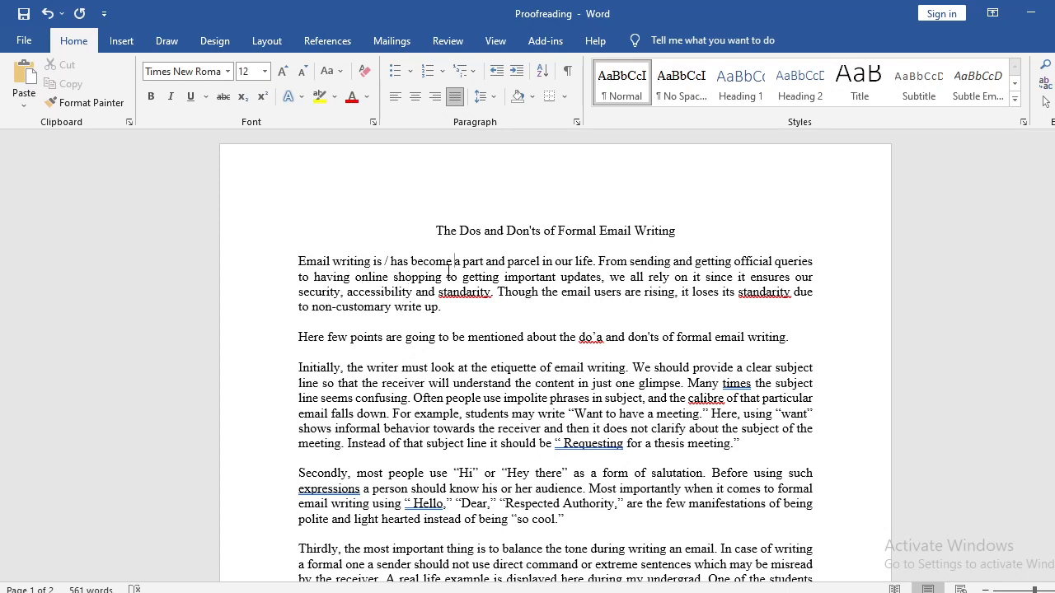
Examine the sentence beginning "From sending and getting official queries", including the phrase "having online shopping" and the word "standarity".
left_click_drag(315, 279, 422, 284)
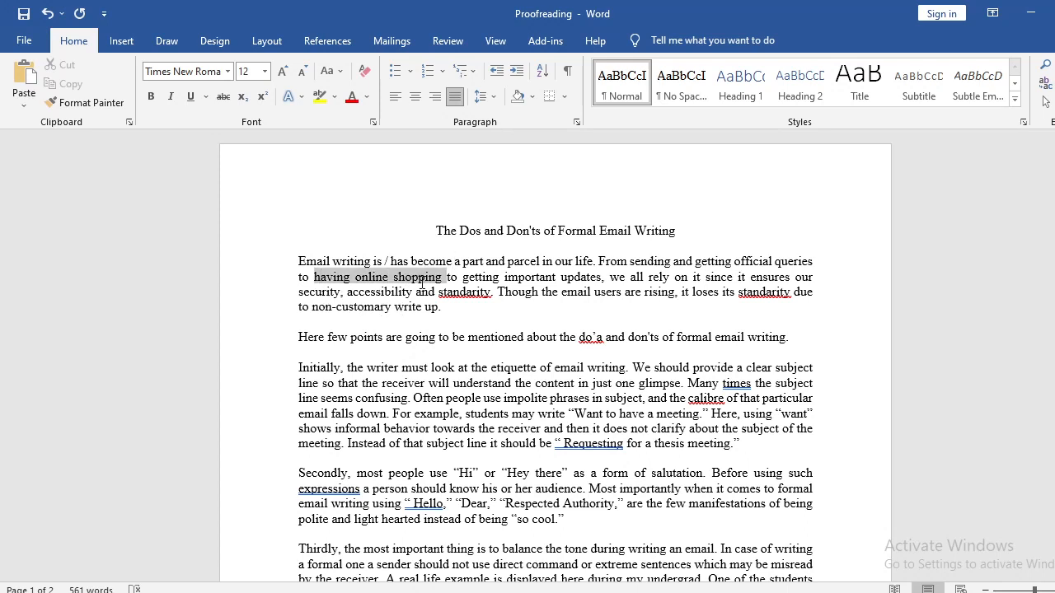
left_click(423, 279)
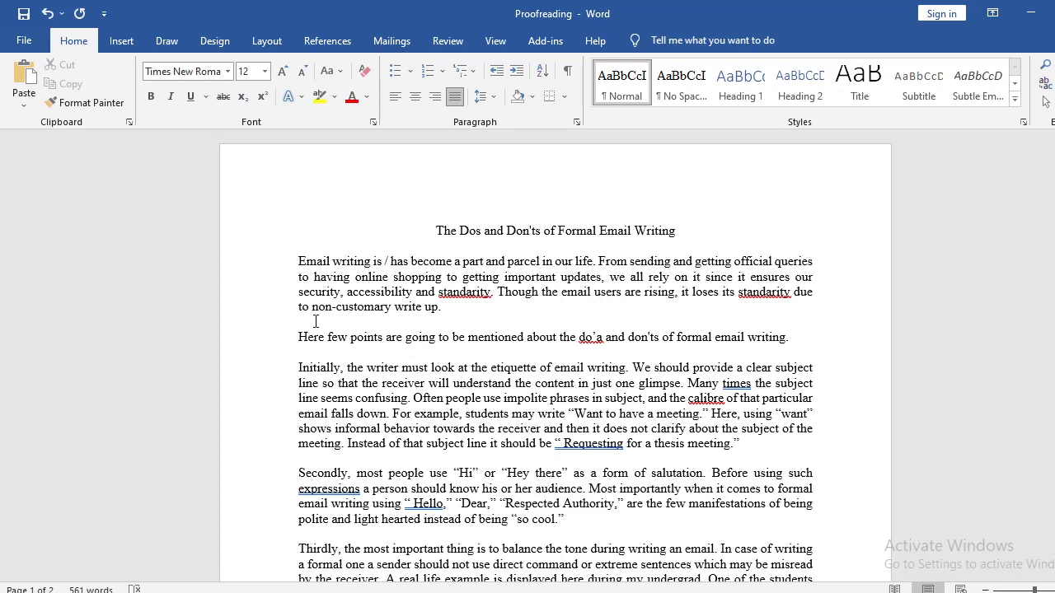
left_click_drag(491, 293, 445, 291)
left_click(453, 303)
left_click_drag(600, 265, 742, 278)
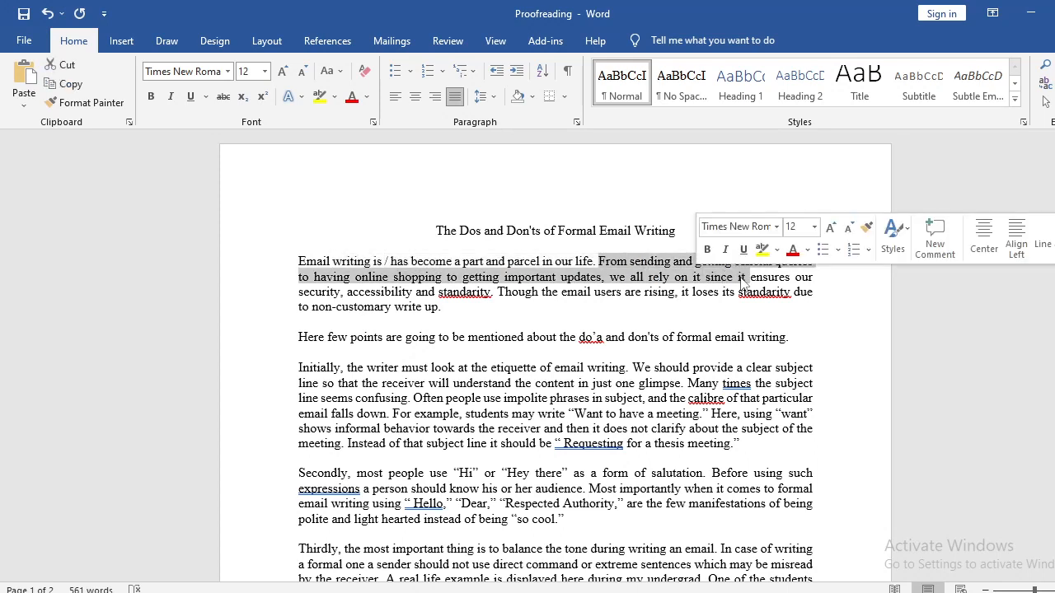
left_click(756, 277)
left_click_drag(812, 262, 599, 262)
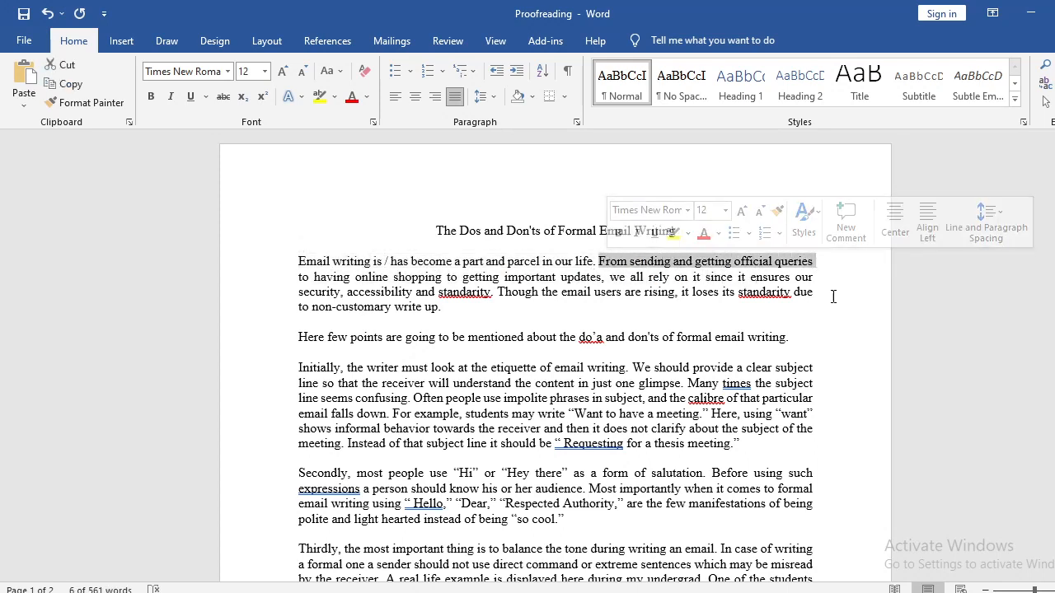
left_click(334, 281)
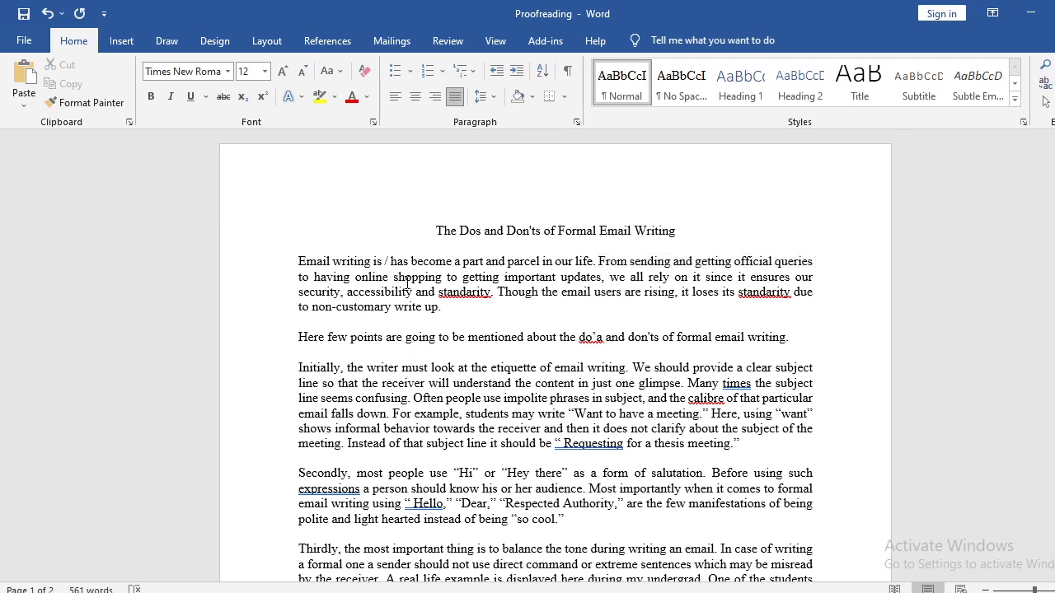
Replace "having" before "online shopping" in the first paragraph with "doing".
double_click(332, 278)
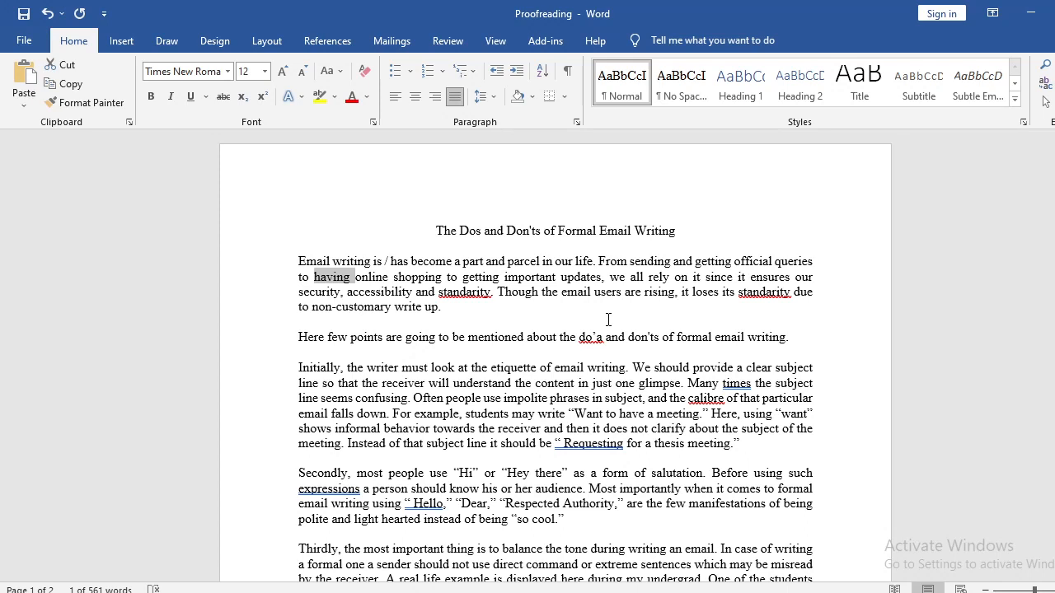
type("in")
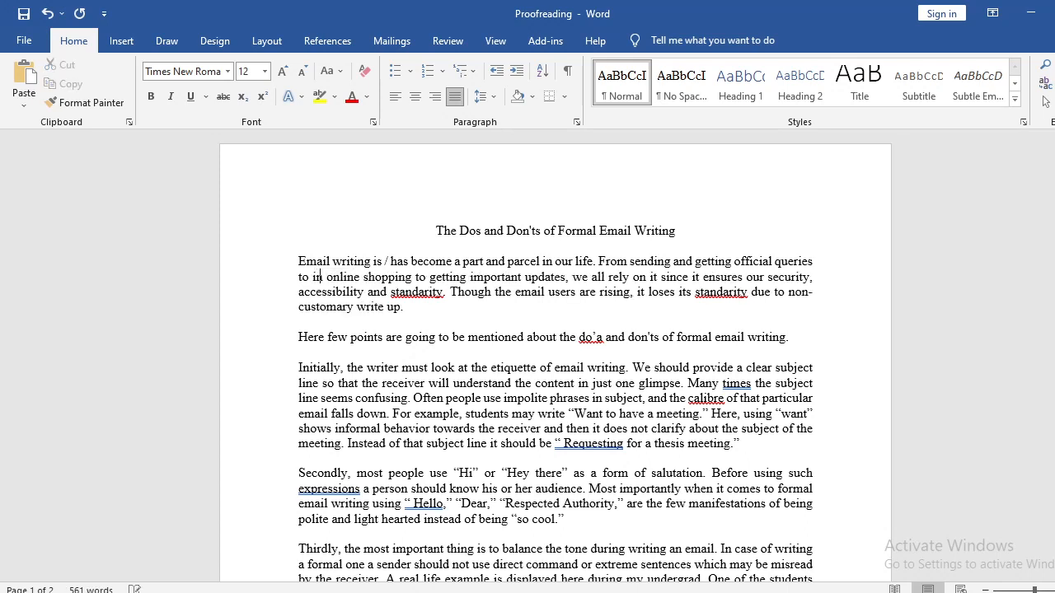
key("BackSpace")
key("BackSpace")
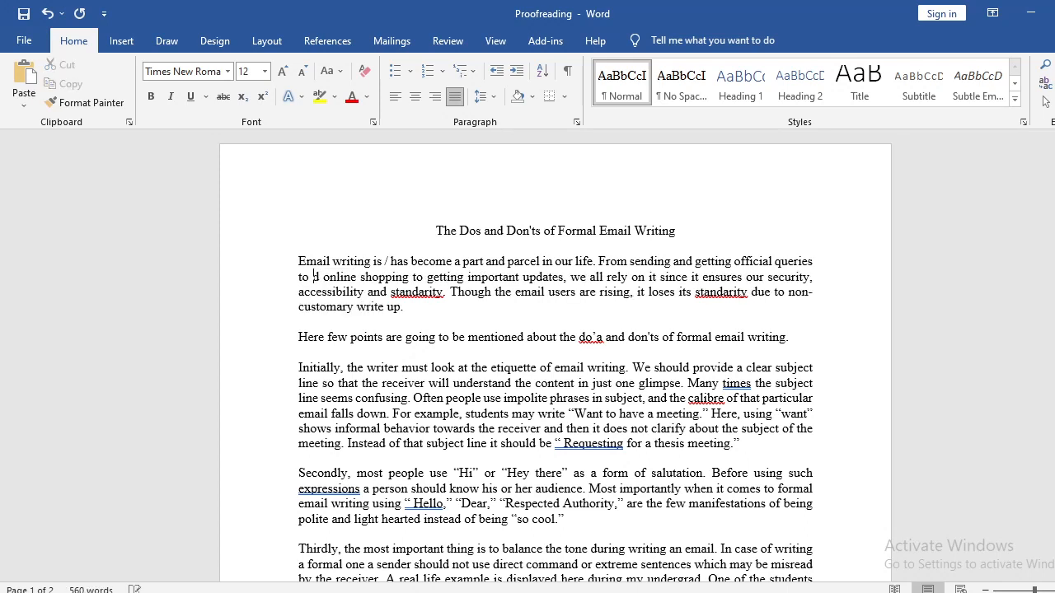
type("doing")
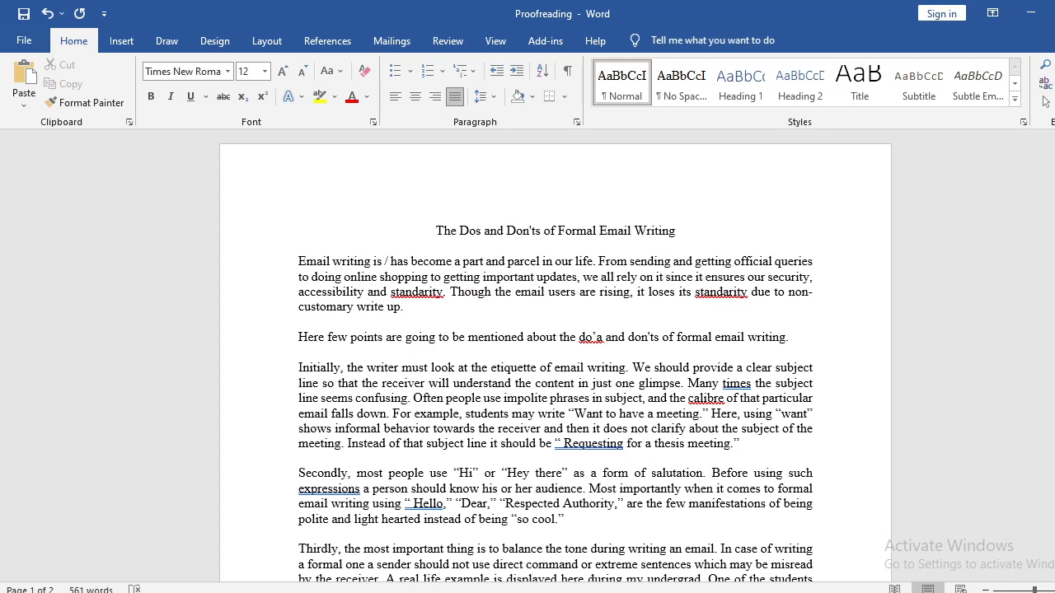
double_click(331, 276)
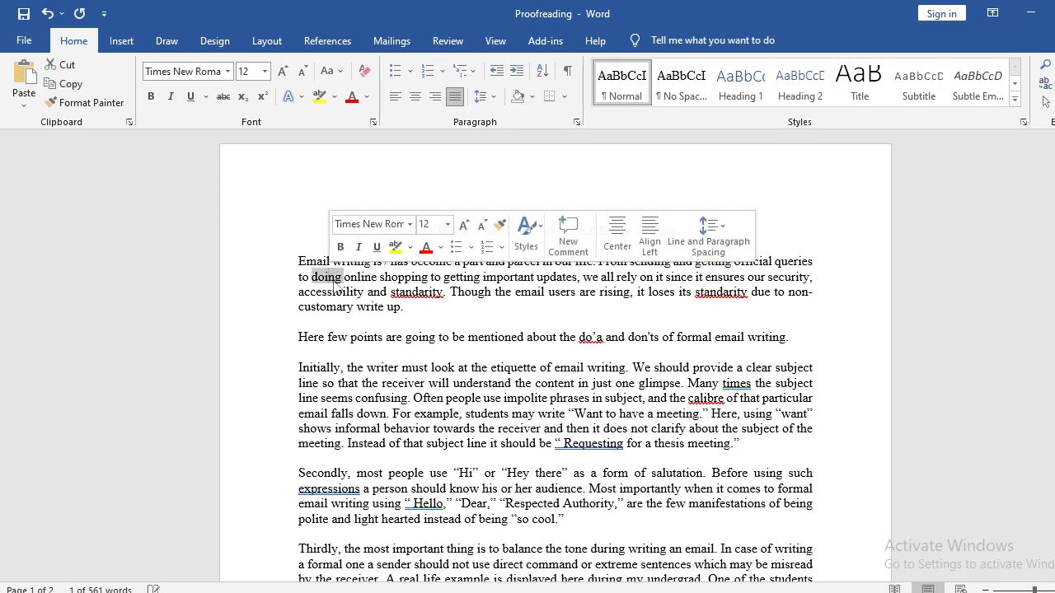
left_click(346, 278)
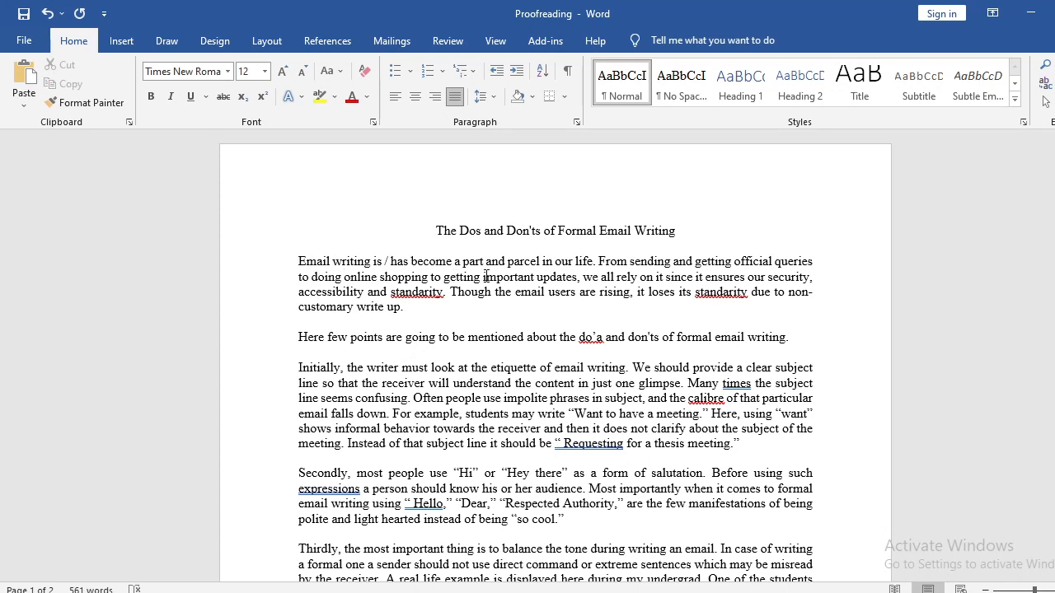
Check the phrase "important updates" and the word "standarity" after "accessibility and" in the first paragraph.
left_click_drag(580, 278, 488, 282)
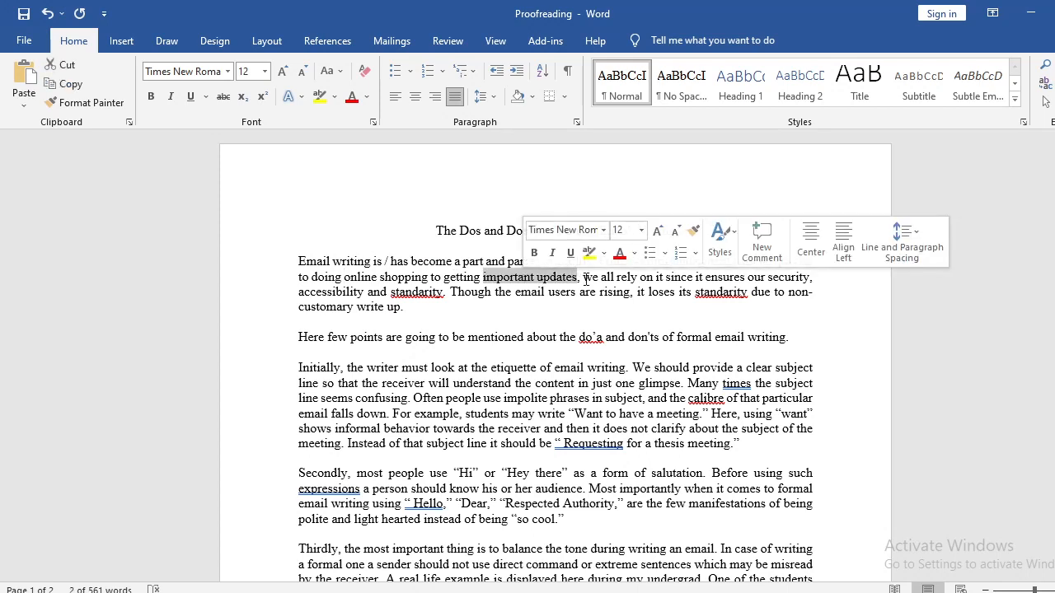
left_click(584, 278)
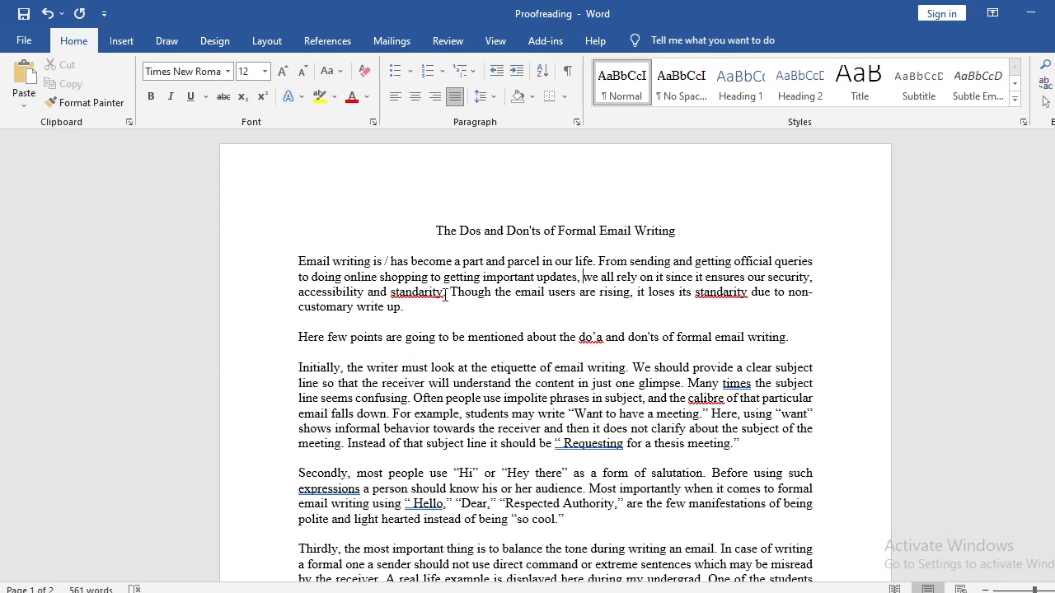
left_click_drag(444, 295, 390, 293)
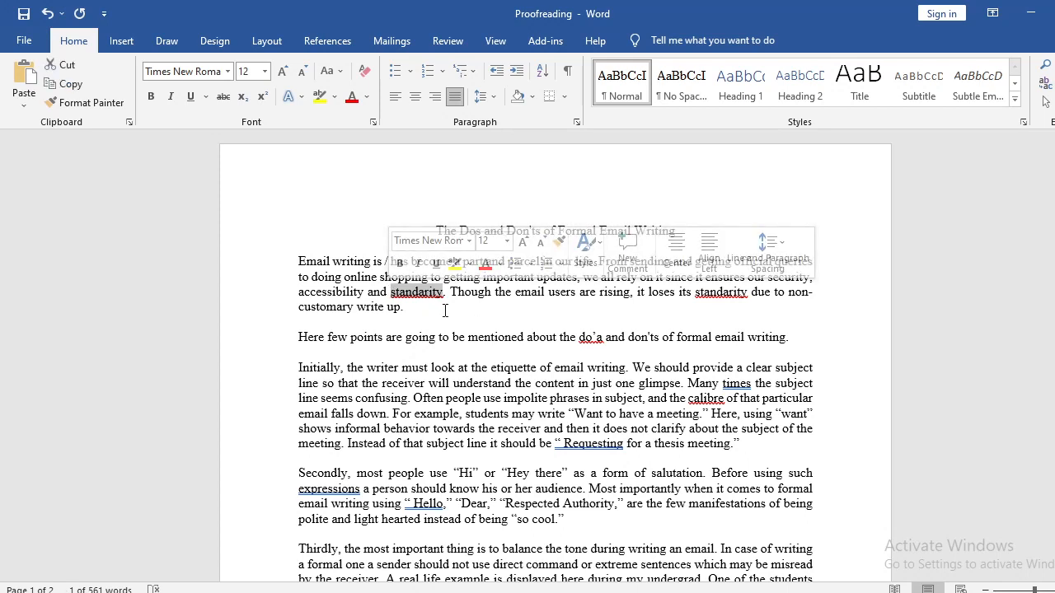
left_click(444, 309)
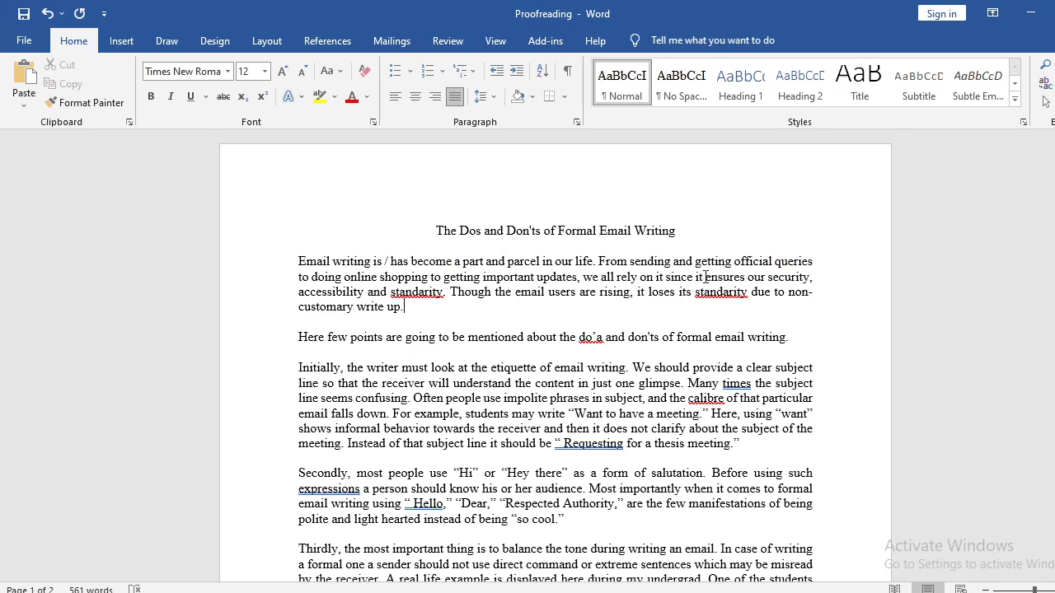
left_click_drag(705, 277, 420, 301)
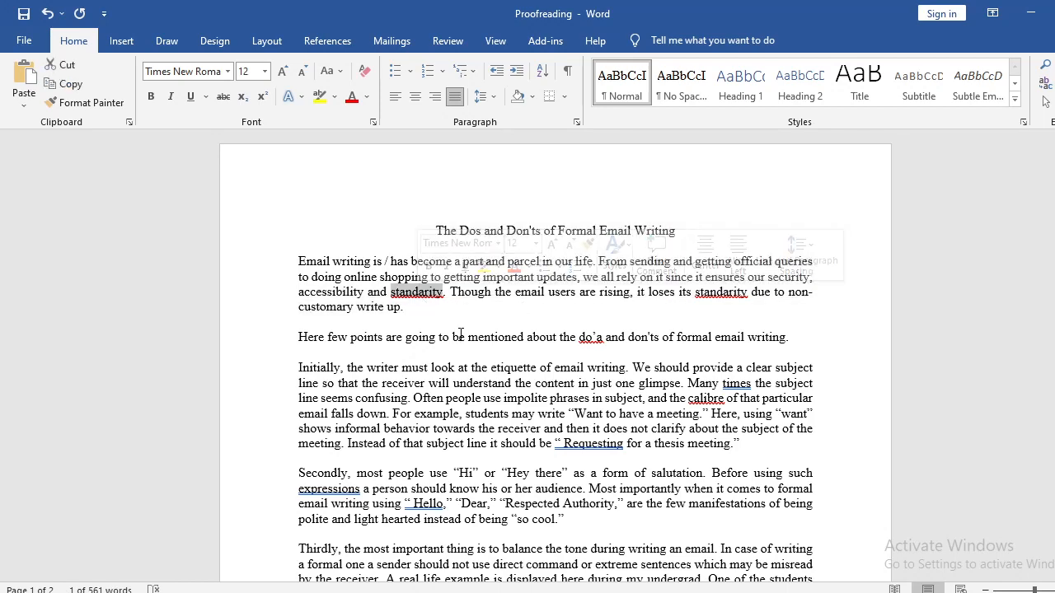
Replace the comma after "security" in the first paragraph with "and".
left_click(423, 302)
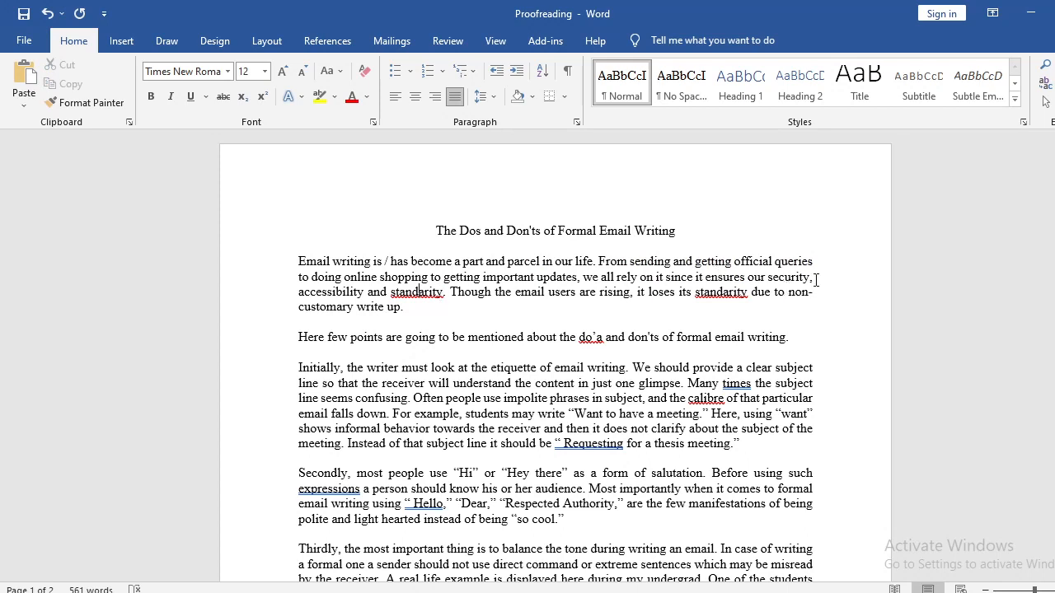
key("BackSpace")
key("BackSpace")
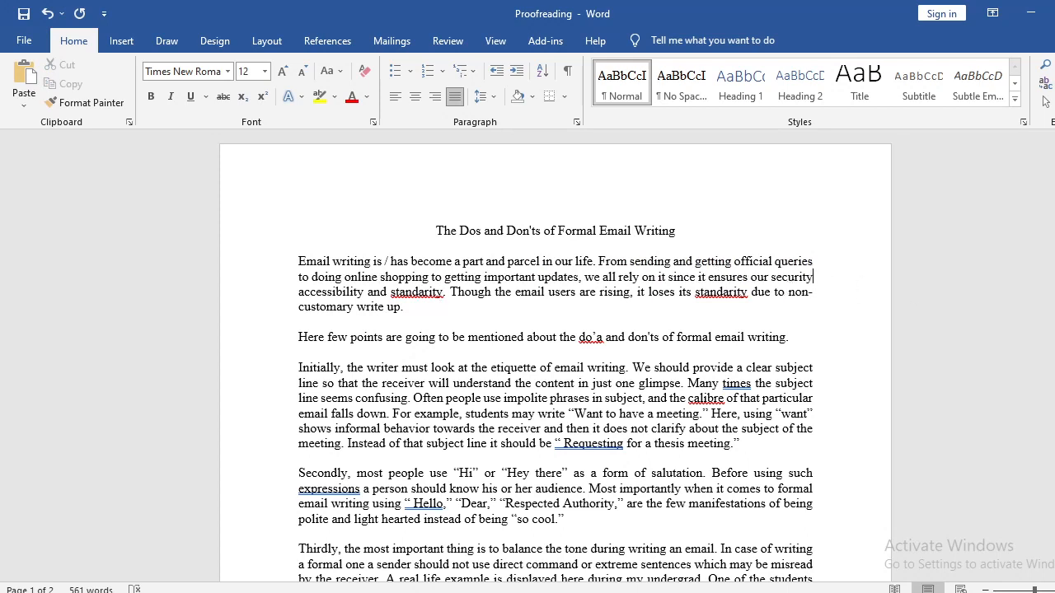
type("and")
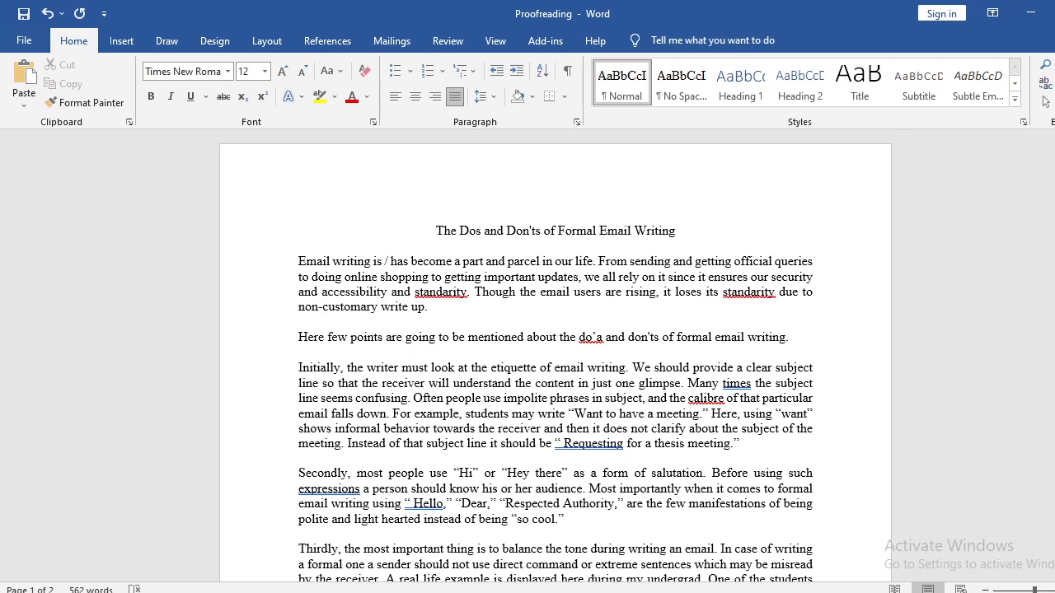
Replace "and standarity" after "accessibility" in the first paragraph with ", among other things".
key("ctrl+shift+Right")
key("ctrl+shift+Right")
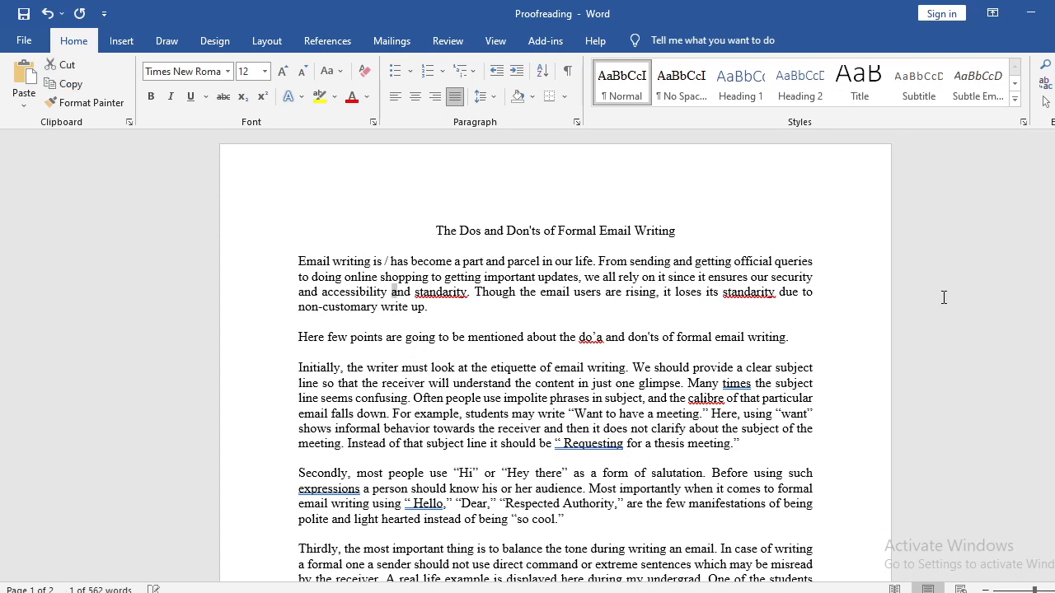
key("Delete")
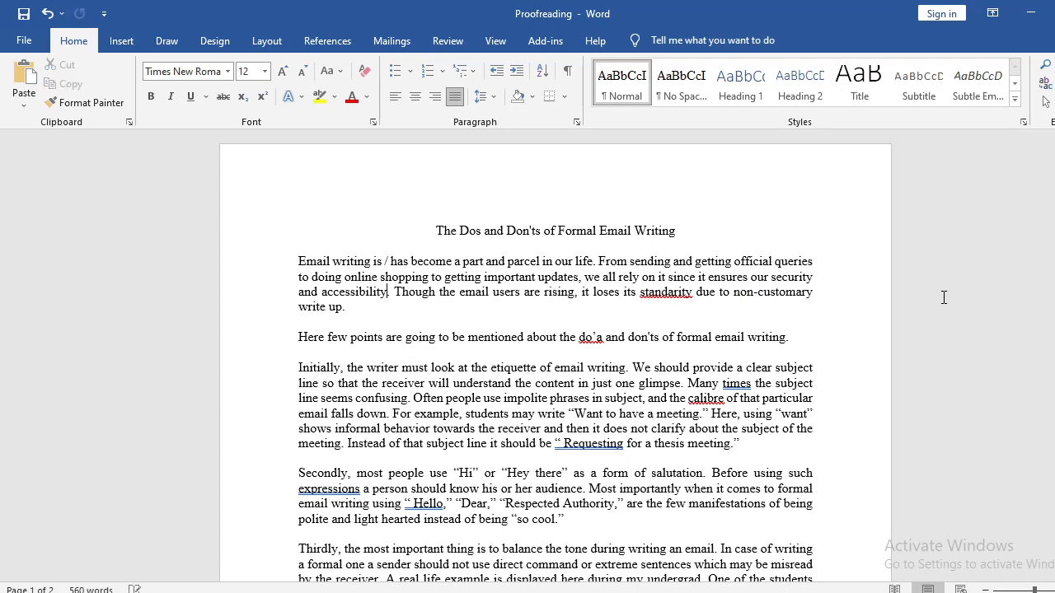
type(", ")
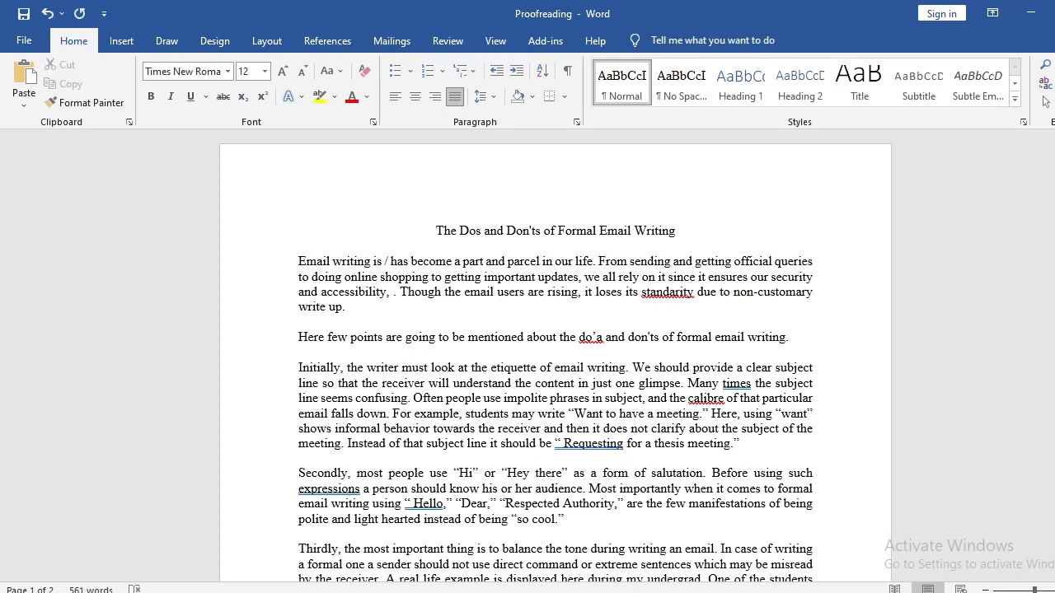
type("among other")
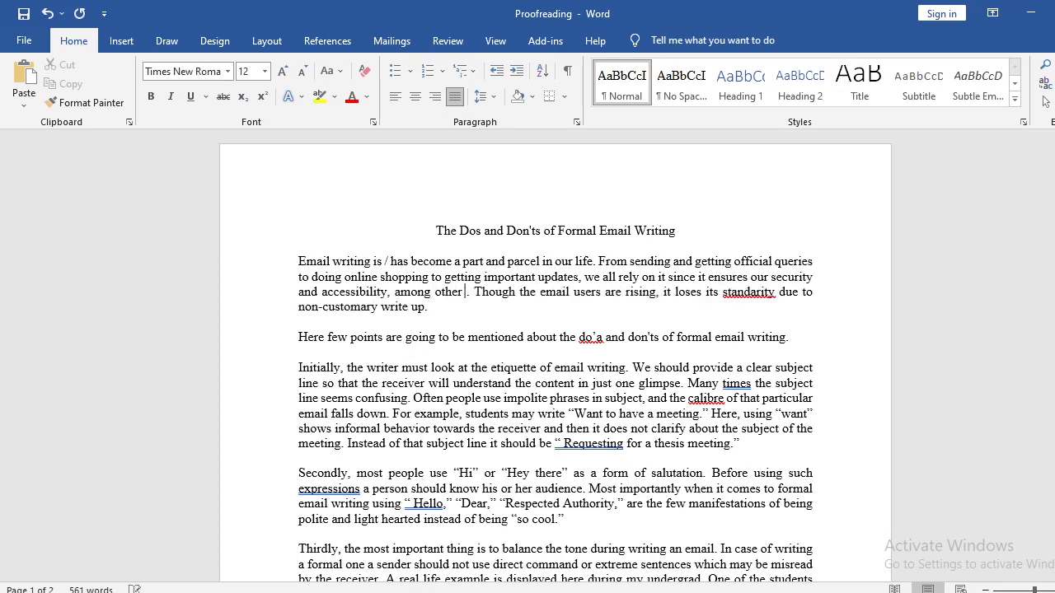
type(" things")
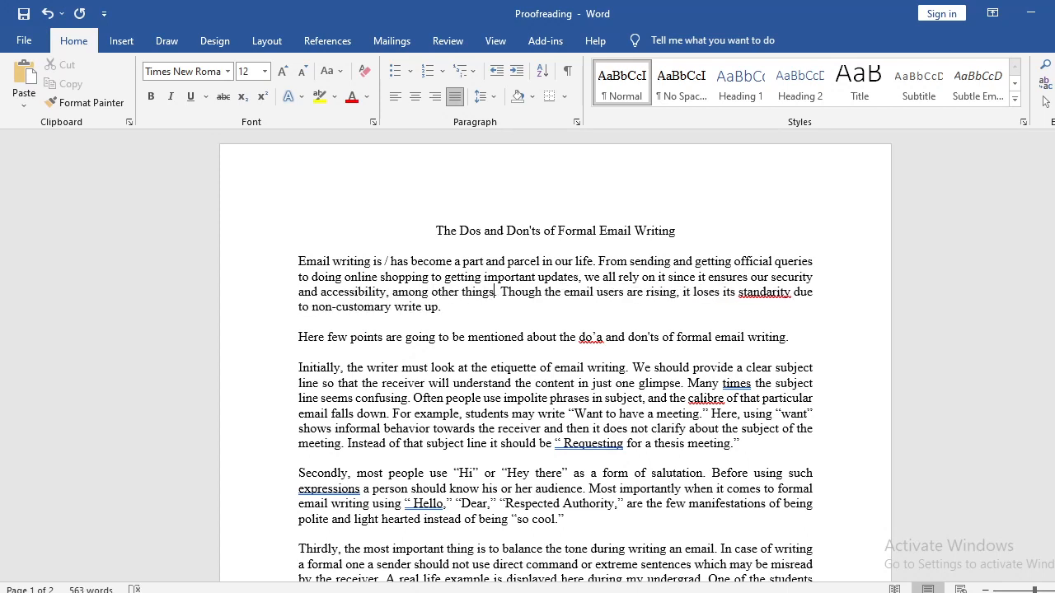
Replace the misspelled "standarity" after "it loses its" in the first paragraph with "standards".
left_click_drag(584, 277, 669, 277)
left_click(671, 281)
left_click(337, 293)
double_click(777, 292)
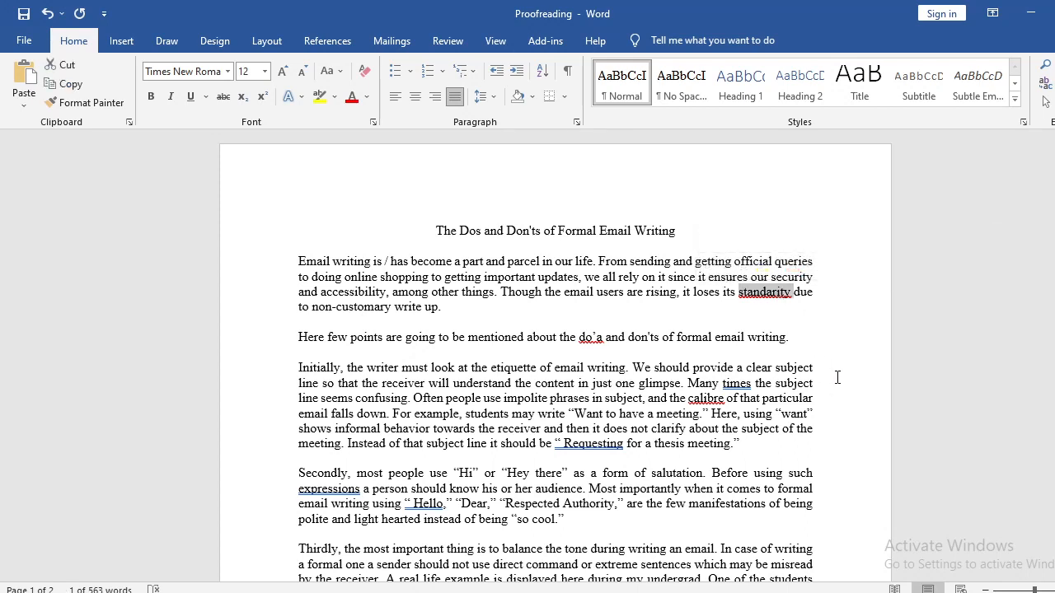
type("standards")
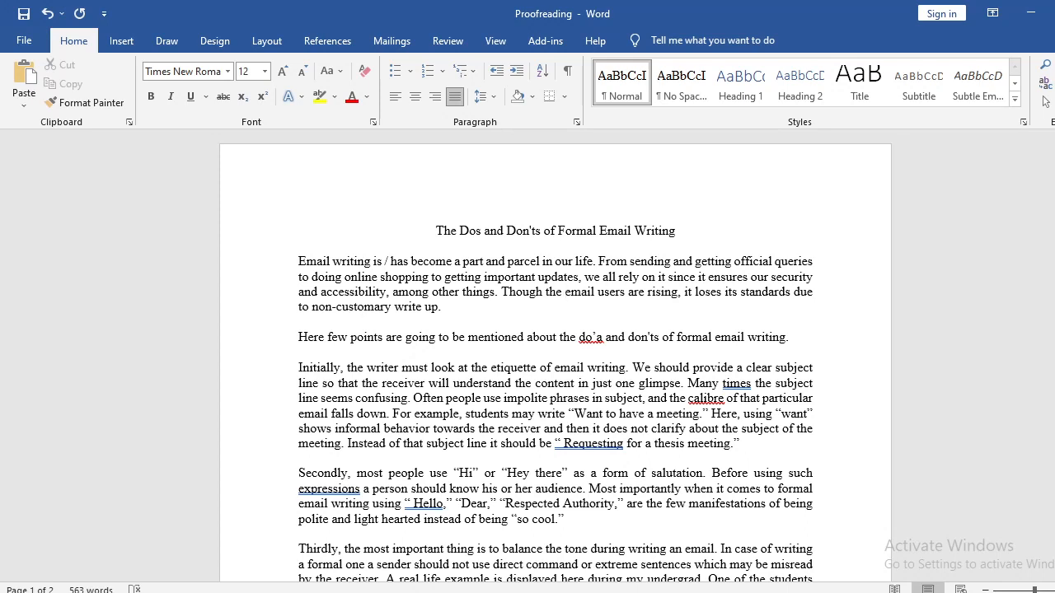
Insert "number of" before "email users" in the first paragraph and change the verb "are" to "is".
type("number of")
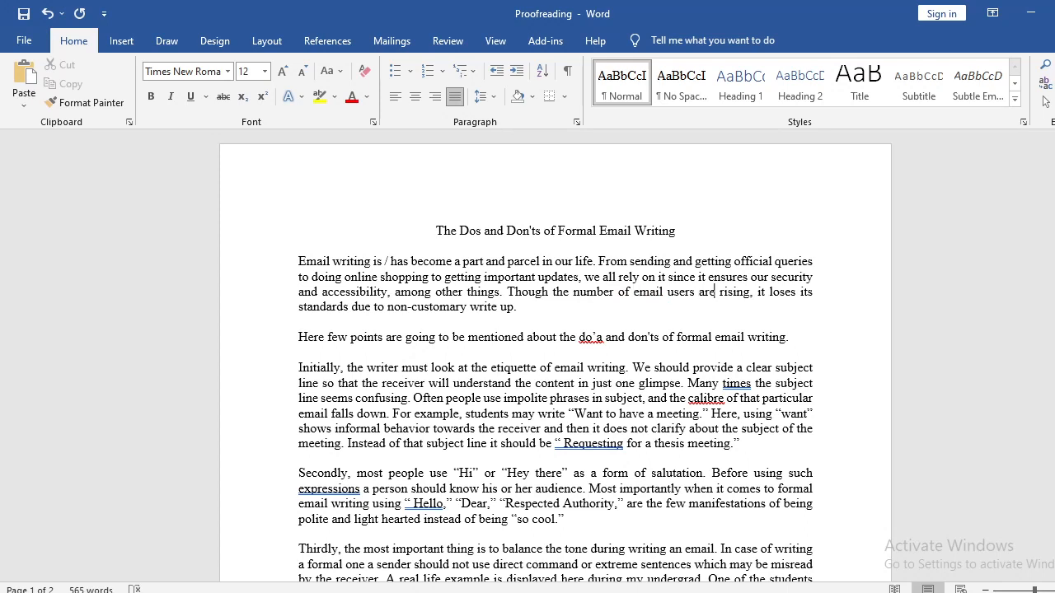
key("shift+Left")
key("shift+Left")
key("shift+Left")
type("is")
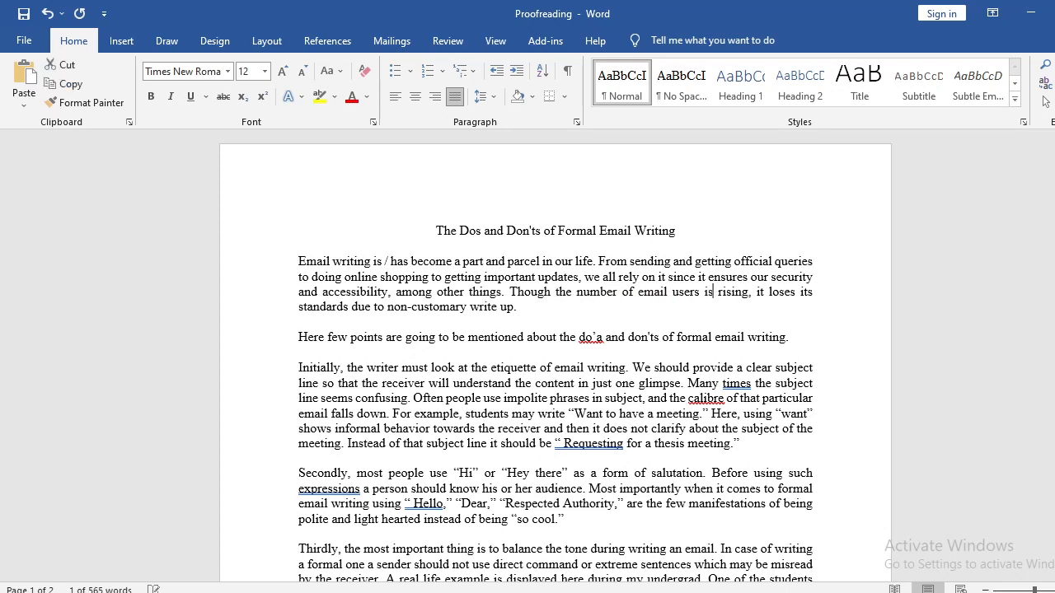
Check the subject-verb agreement between "number" and "is" in the first paragraph's last sentence and review the rest of that sentence.
double_click(593, 292)
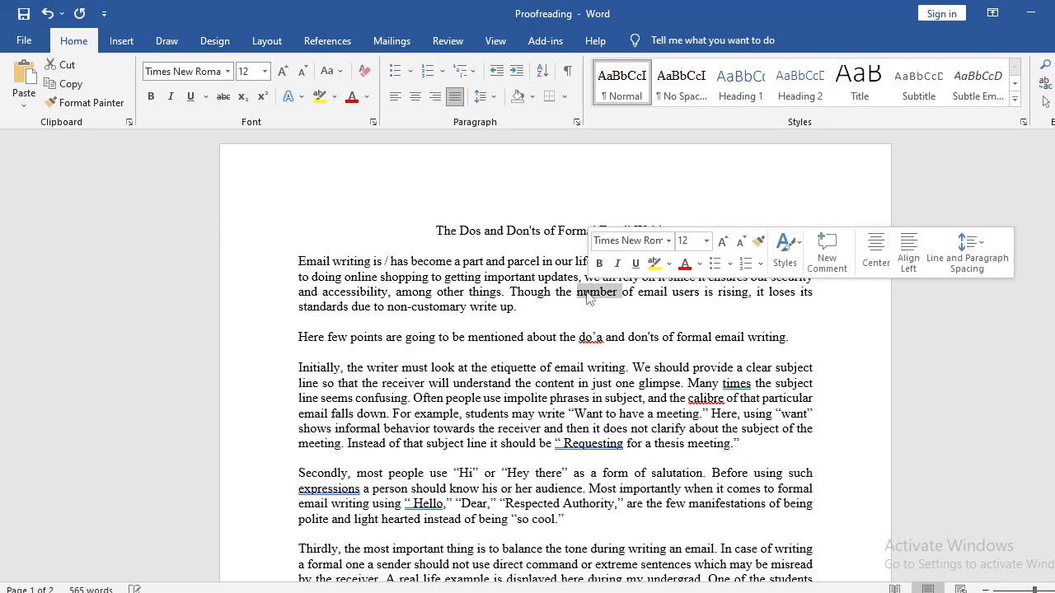
double_click(709, 291)
double_click(596, 292)
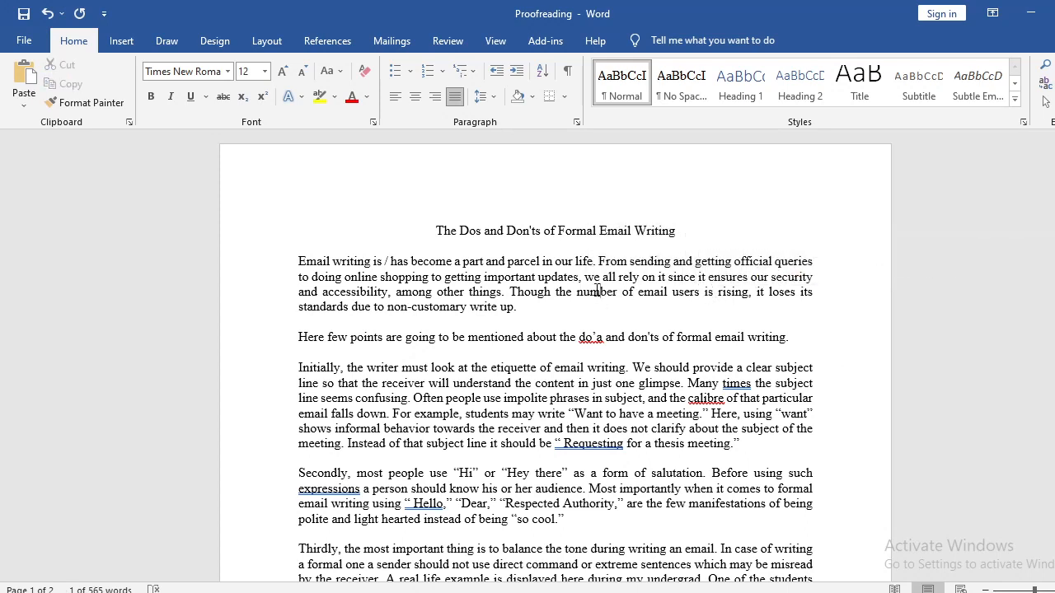
left_click(713, 293)
double_click(708, 292)
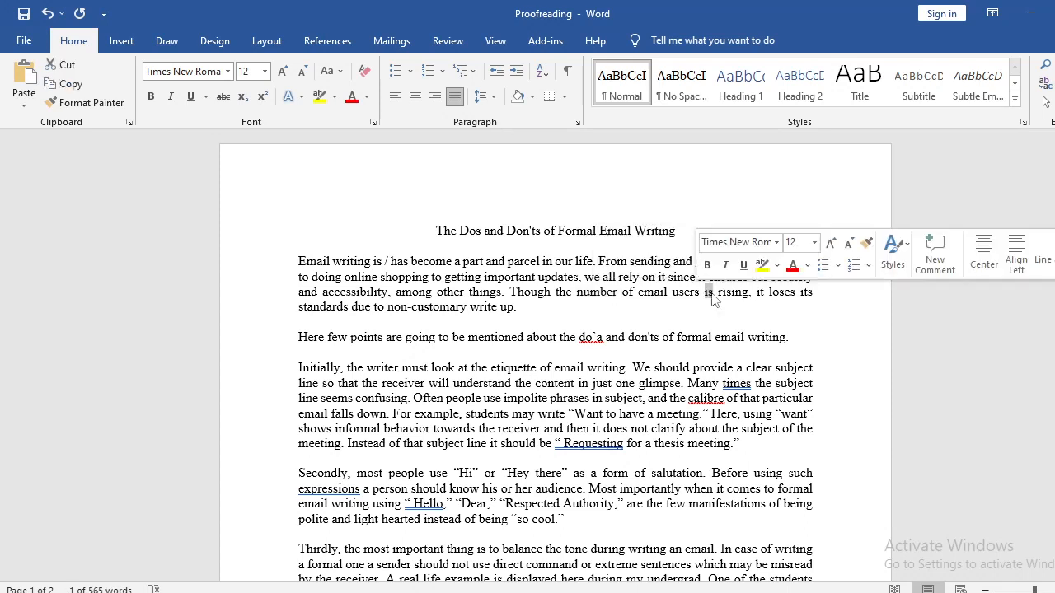
left_click(730, 293)
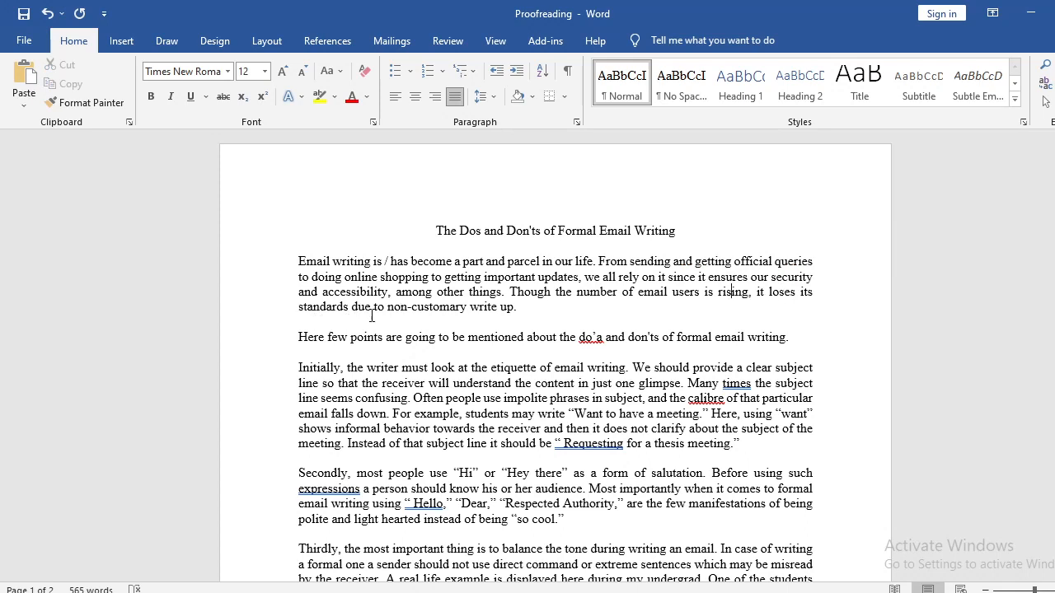
left_click_drag(576, 292, 627, 307)
left_click(626, 306)
Replace the pronoun "it" before "loses its standards" with "email writing".
left_click_drag(756, 291, 805, 291)
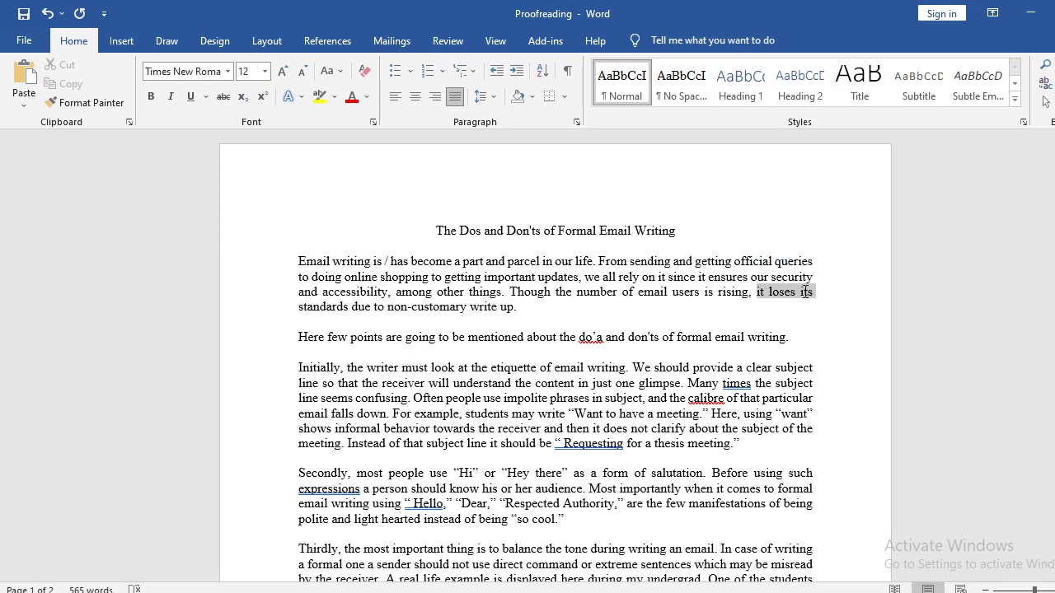
double_click(760, 292)
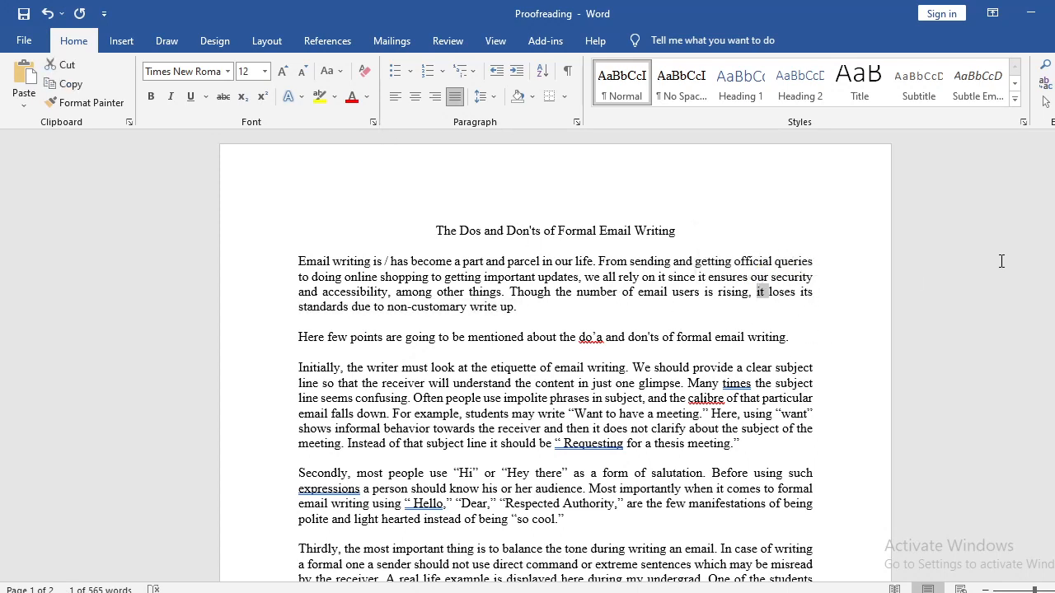
type("email")
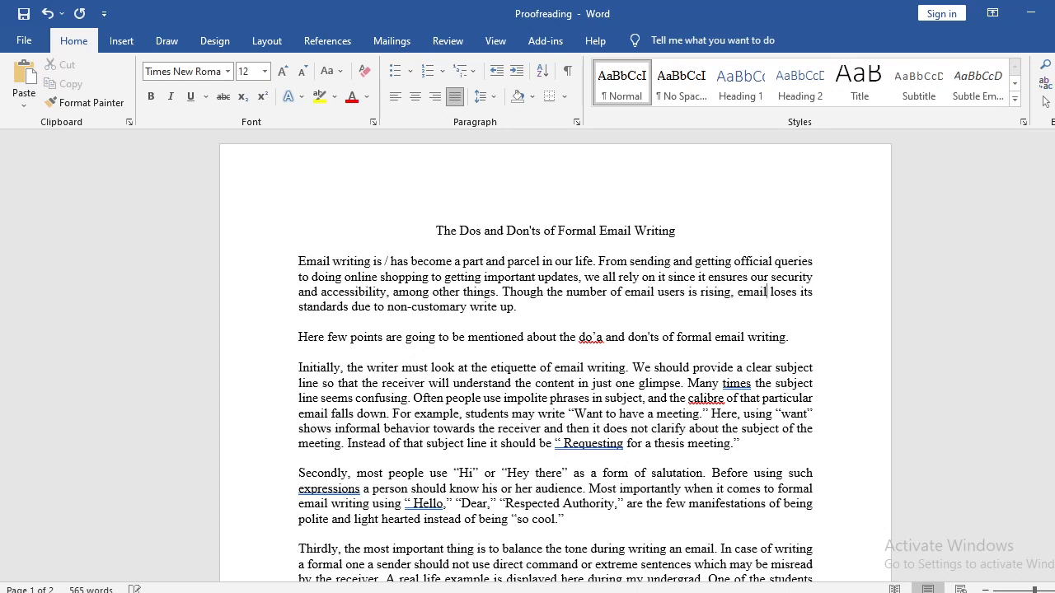
type(" wr ")
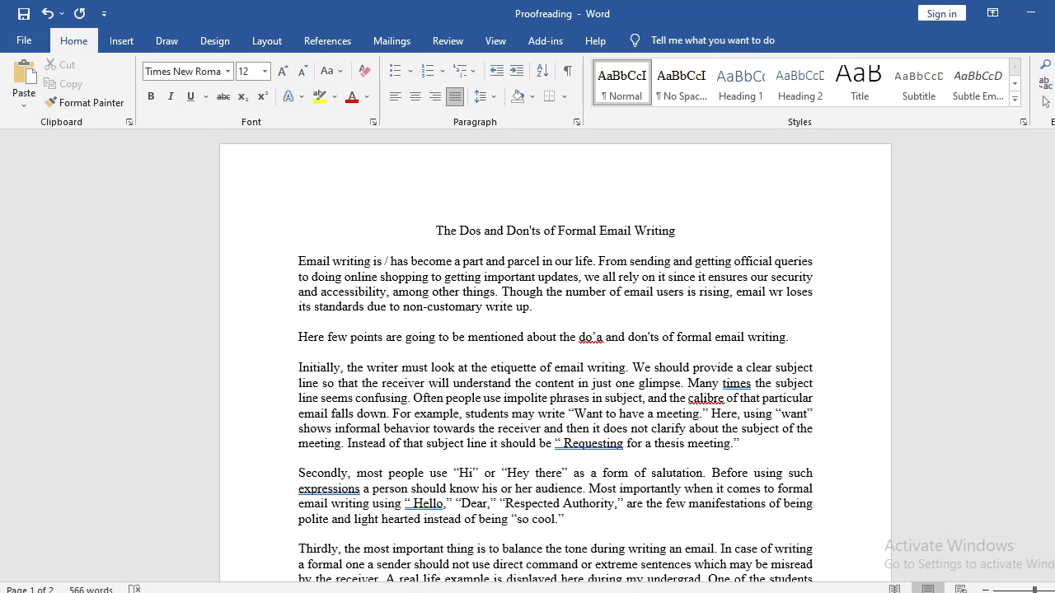
type("iting")
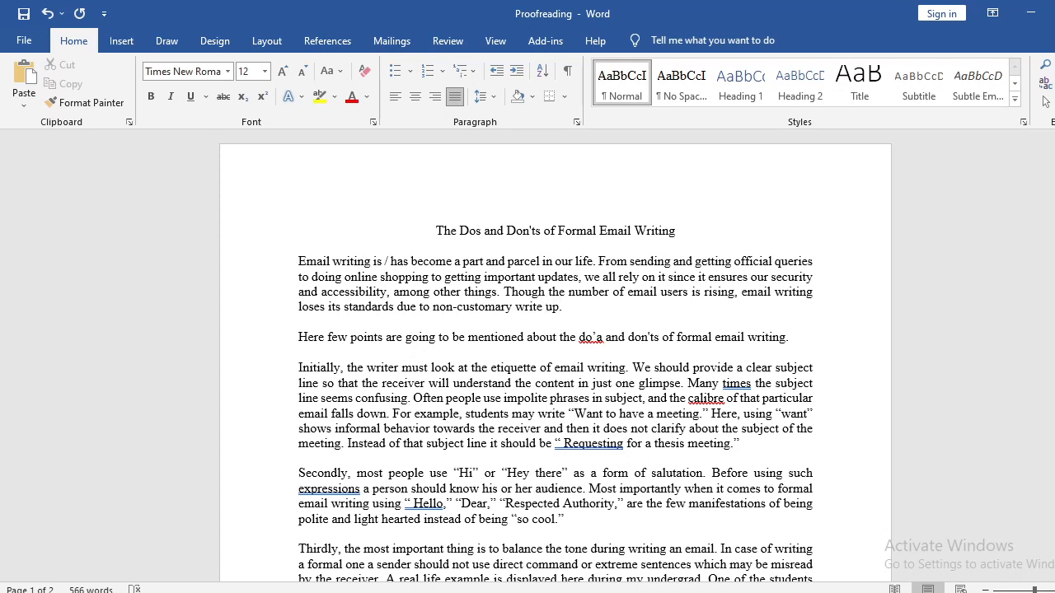
Make "write up" plural as "write ups" in the phrase "non-customary write up" ending the first paragraph.
left_click_drag(744, 293, 371, 292)
left_click(445, 313)
left_click_drag(432, 306, 560, 305)
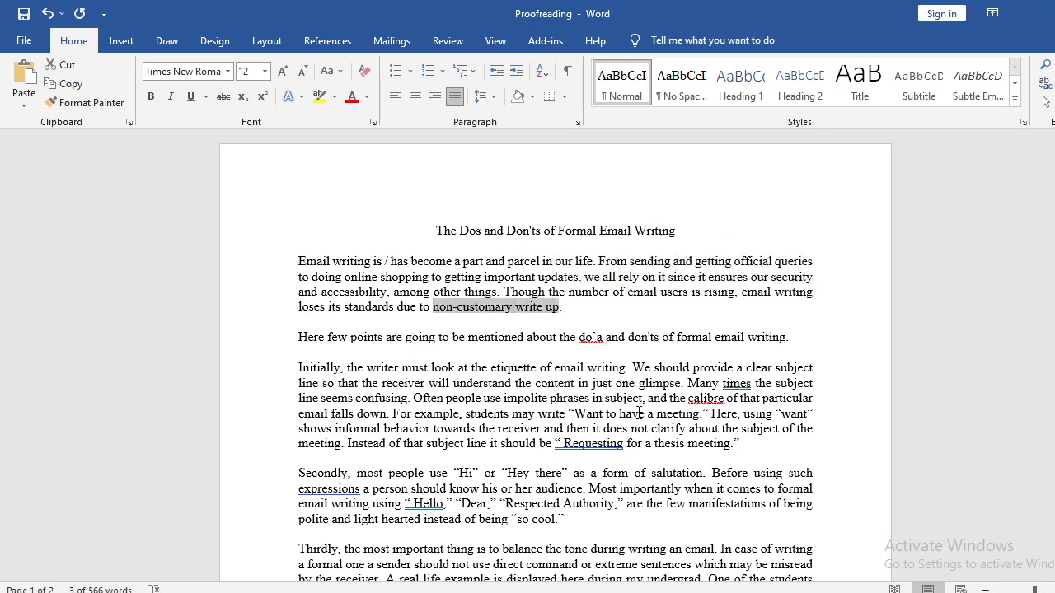
left_click(564, 313)
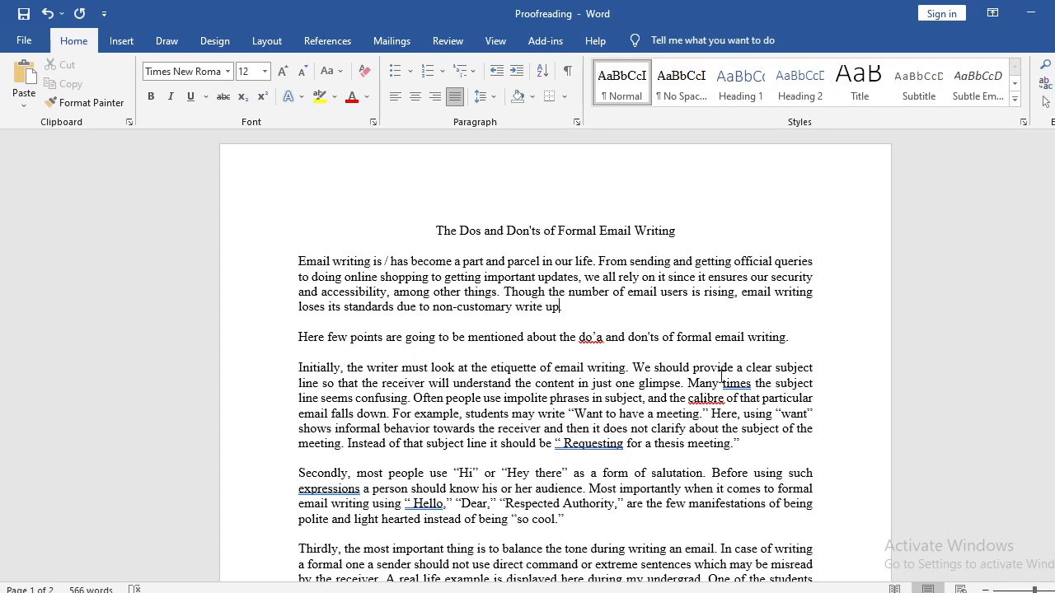
type("s.")
Try the alternative wording "pieces of writing." before "write ups" at the end of the first paragraph and remove it again.
left_click(512, 306)
type("pieces of writing.")
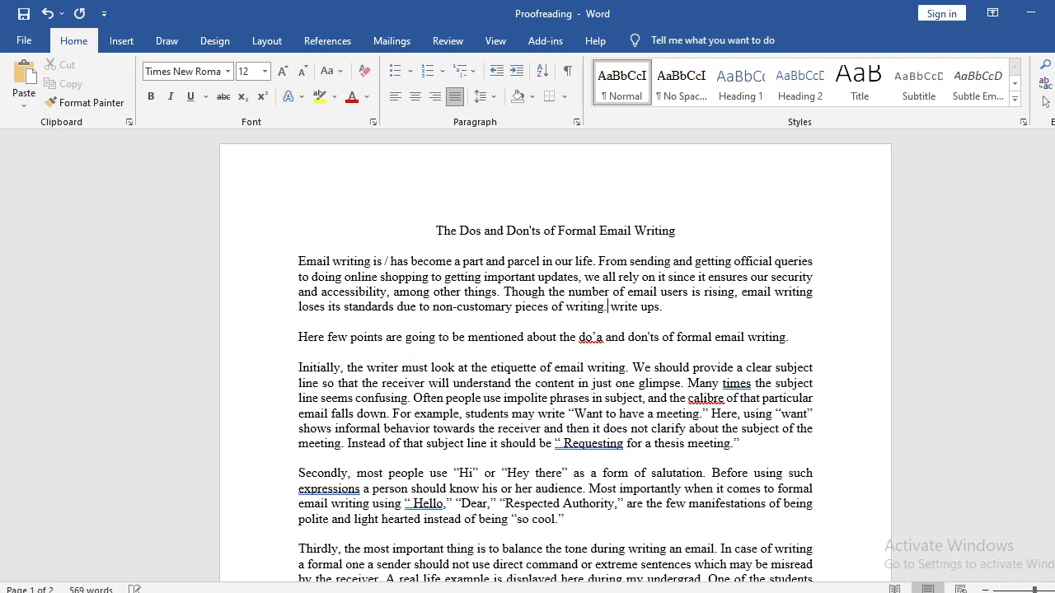
key("shift+Right")
key("shift+Right")
key("shift+Right")
key("shift+Right")
key("shift+Right")
key("shift+Right")
key("shift+Right")
key("shift+Right")
key("shift+Right")
key("shift+Right")
key("shift+Right")
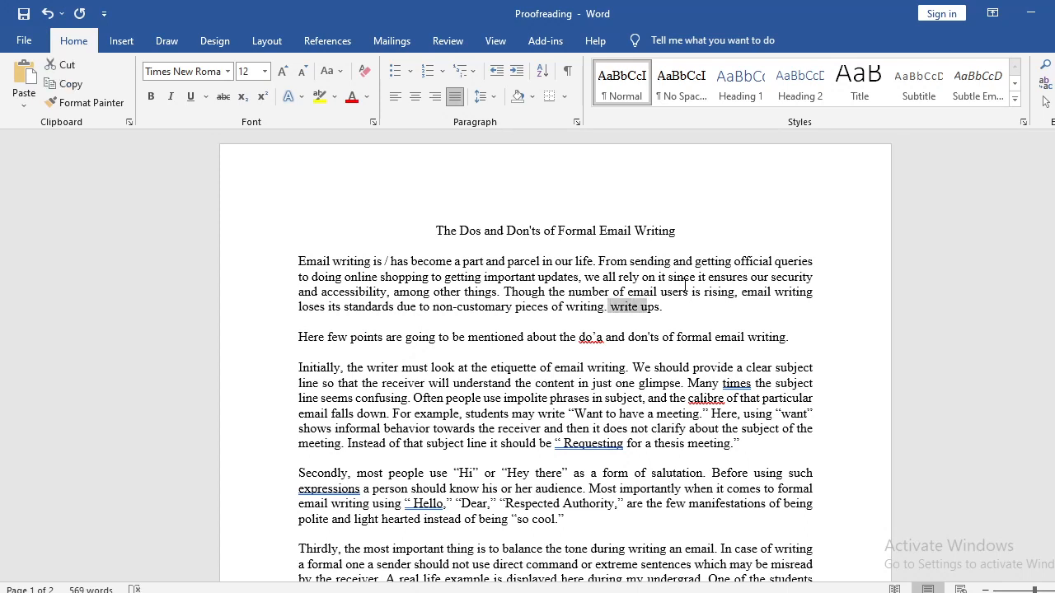
key("shift+Left")
key("shift+Left")
key("shift+Left")
key("shift+Left")
key("shift+Left")
key("shift+Left")
key("shift+Left")
key("shift+Left")
key("shift+Left")
key("shift+Left")
key("shift+Left")
key("shift+Left")
key("shift+Left")
key("shift+Left")
key("shift+Left")
key("shift+Left")
key("shift+Left")
key("shift+Left")
key("shift+Left")
key("shift+Left")
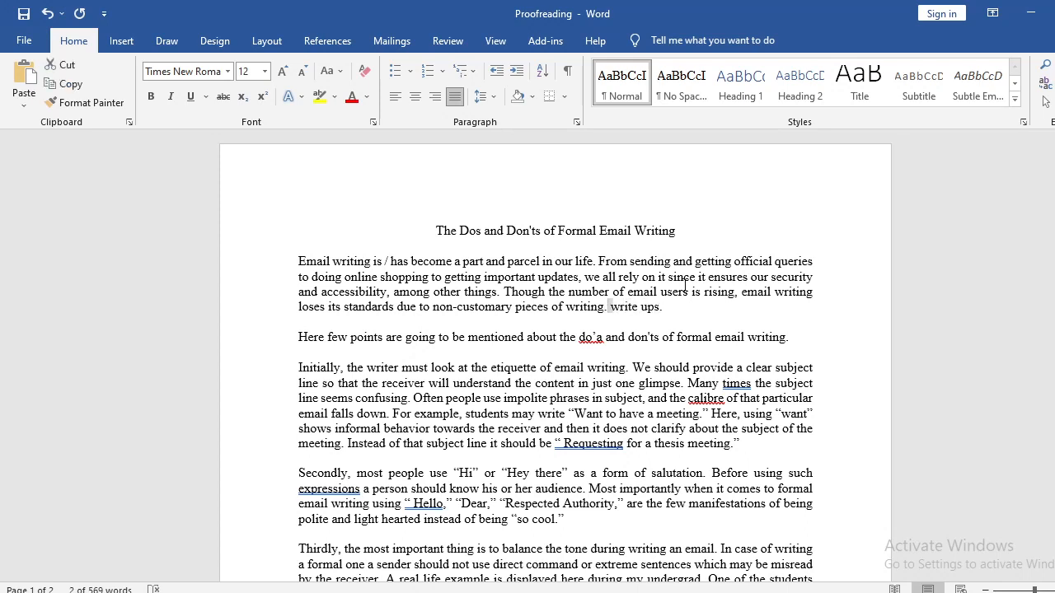
key("shift+Left")
key("Delete")
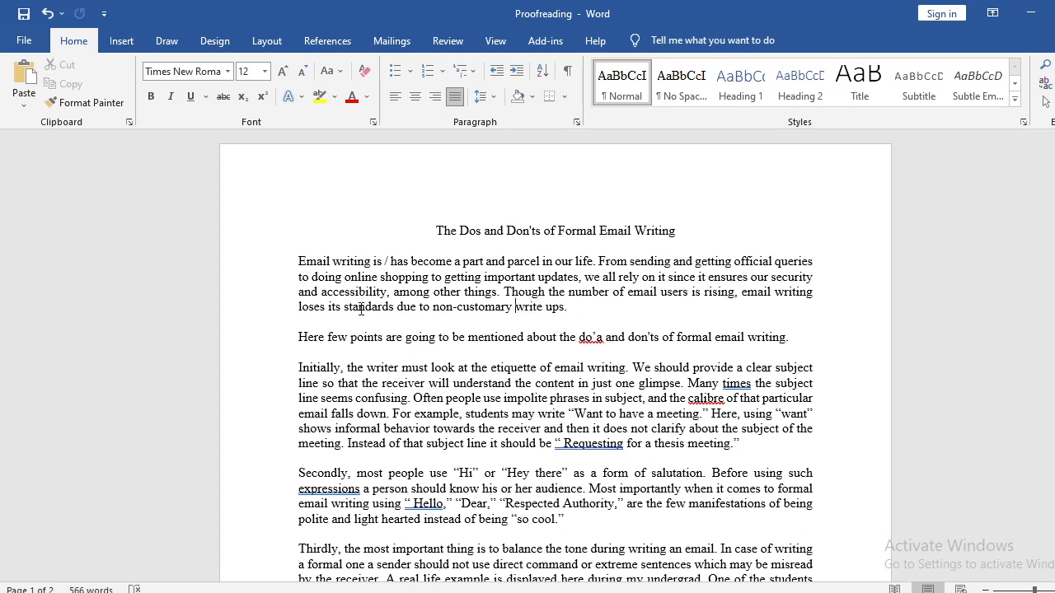
Correct "do’a" to "dos" in the sentence beginning "Here few points".
left_click_drag(313, 337, 601, 339)
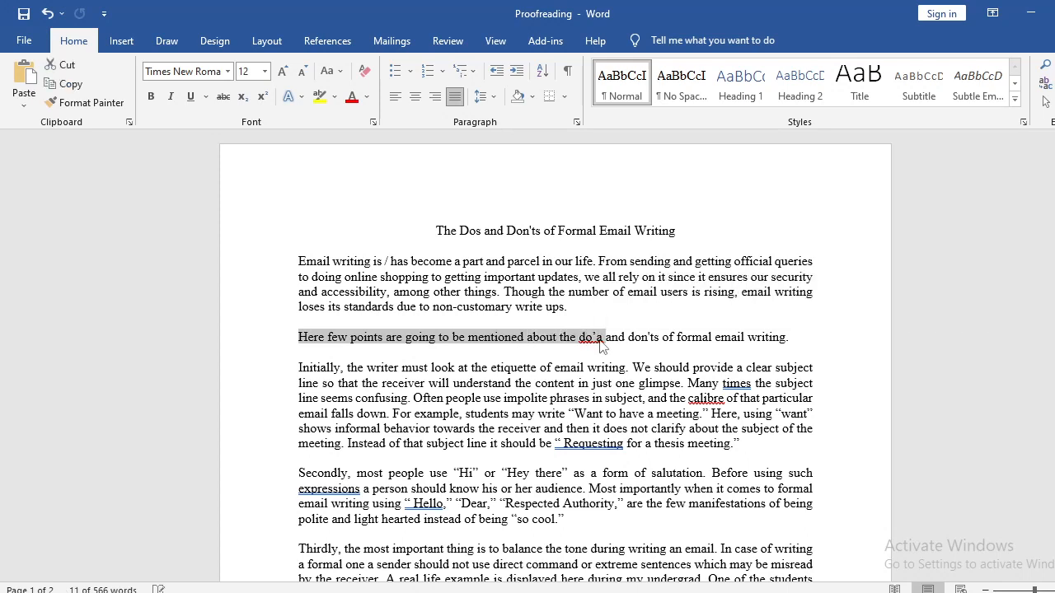
left_click(602, 338)
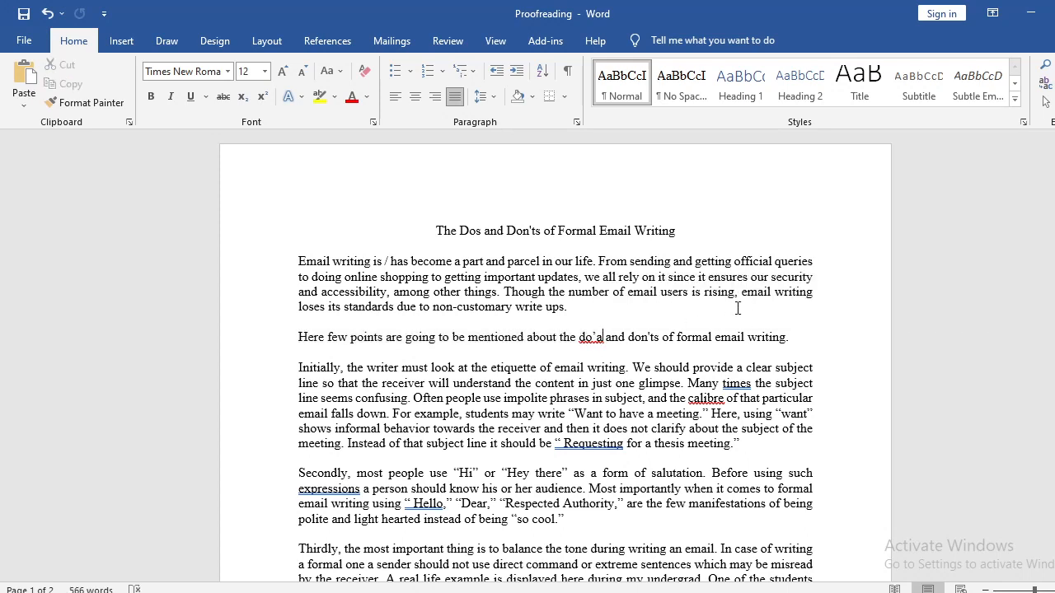
key("BackSpace")
type("s")
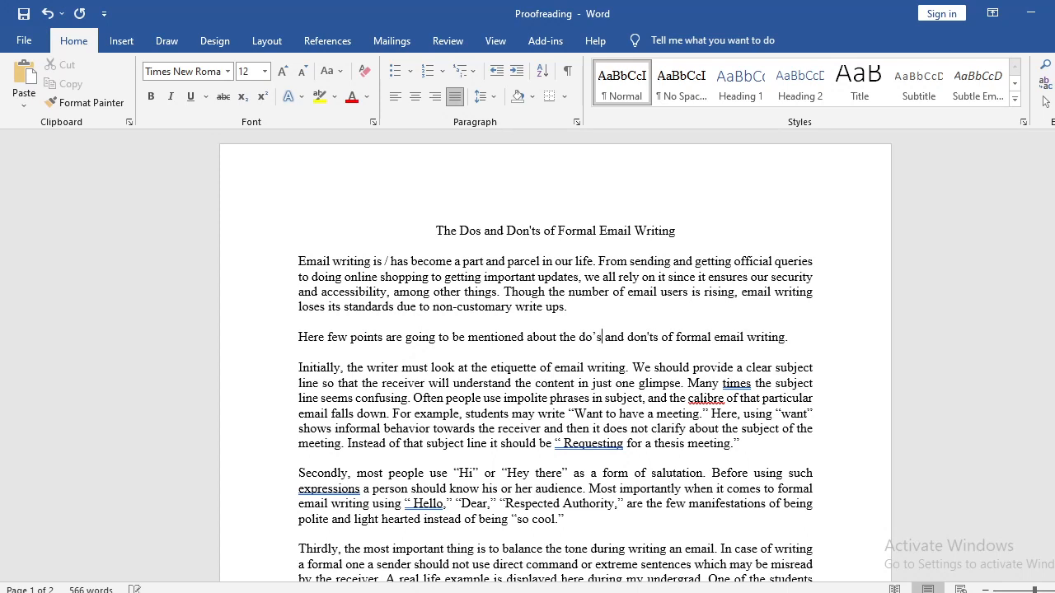
key("BackSpace")
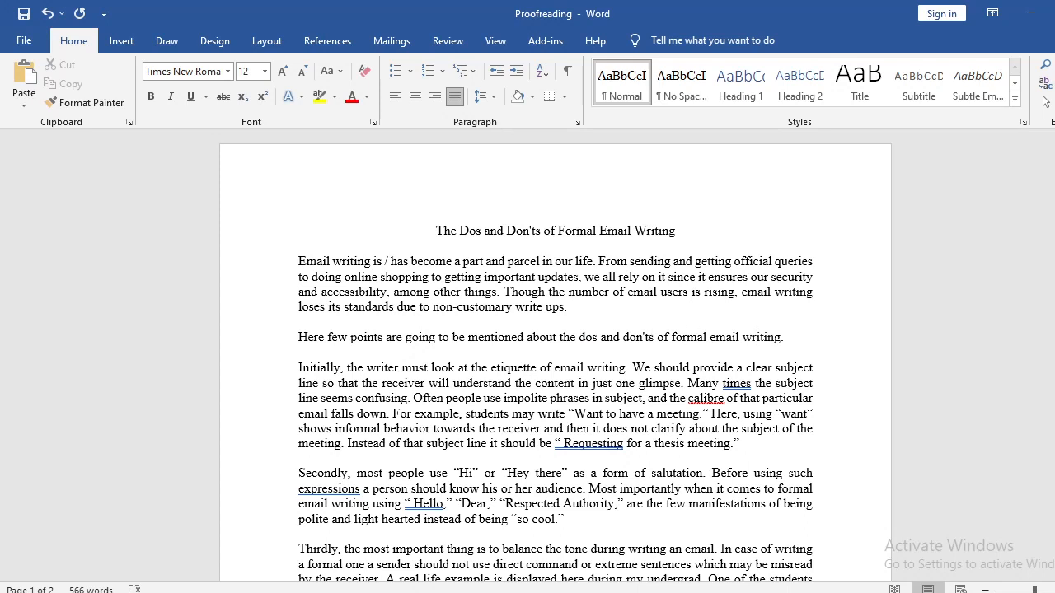
Examine the sentence "Here few points are going to be mentioned", especially the word "few".
left_click(525, 337)
left_click_drag(330, 337, 789, 339)
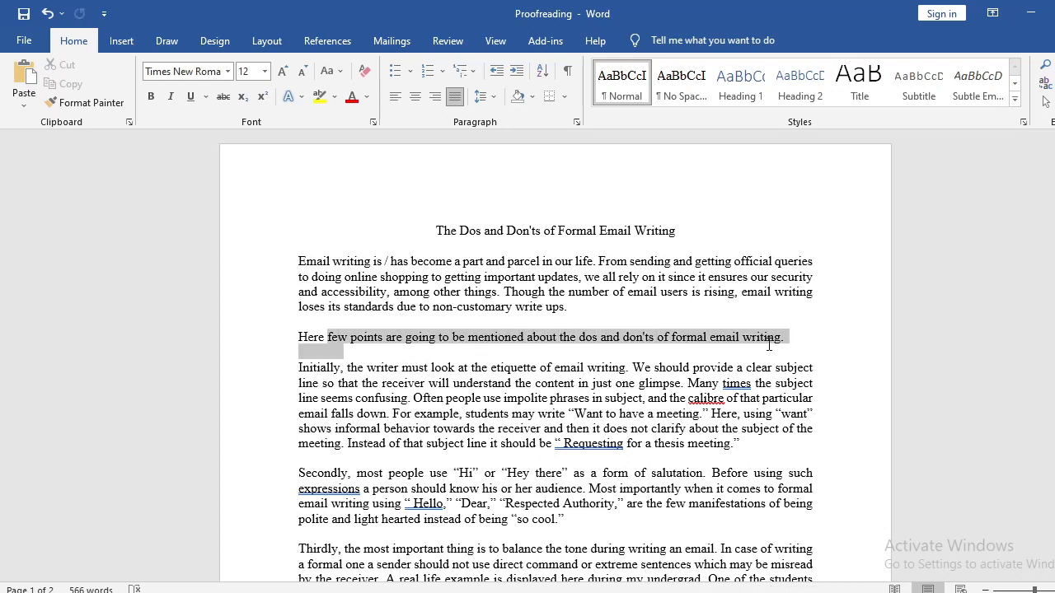
left_click(430, 337)
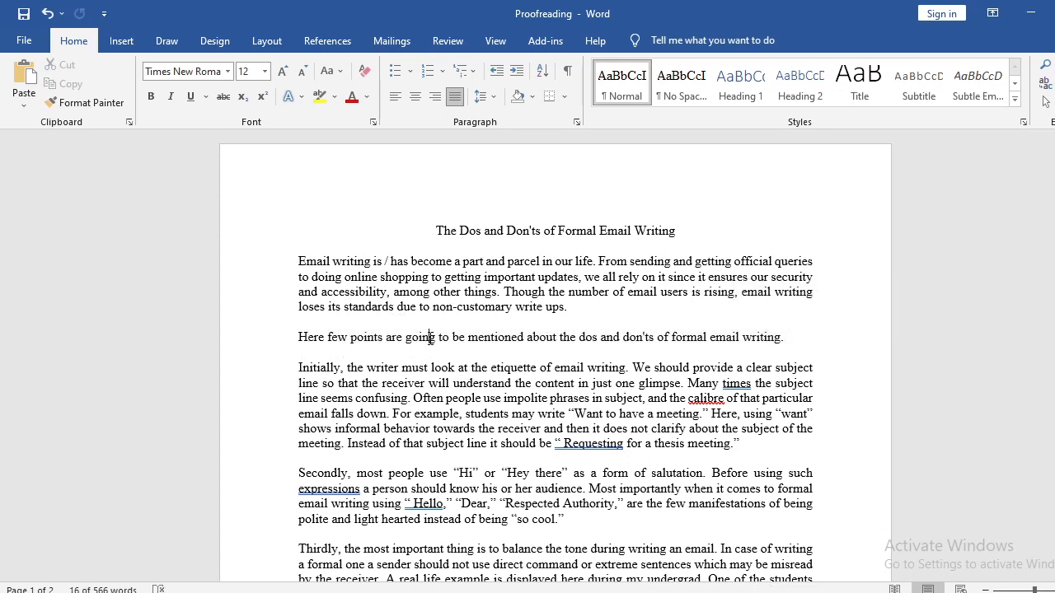
double_click(343, 338)
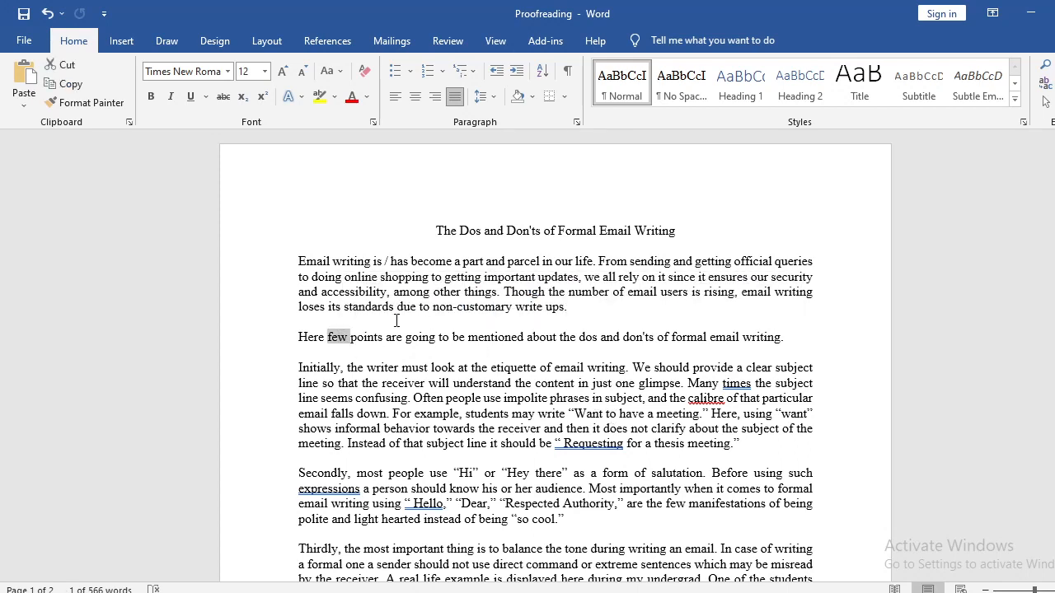
left_click(342, 340)
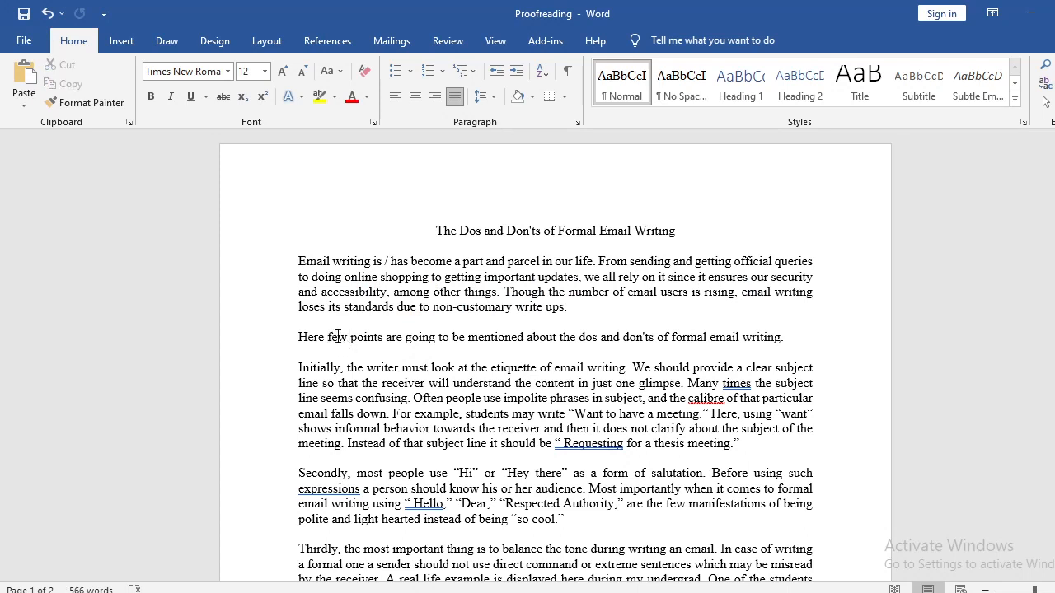
Replace "few" with "some" and add a comma after "Here" so the introductory sentence begins "Here, some points".
double_click(340, 339)
left_click(359, 339)
left_click_drag(326, 339, 465, 338)
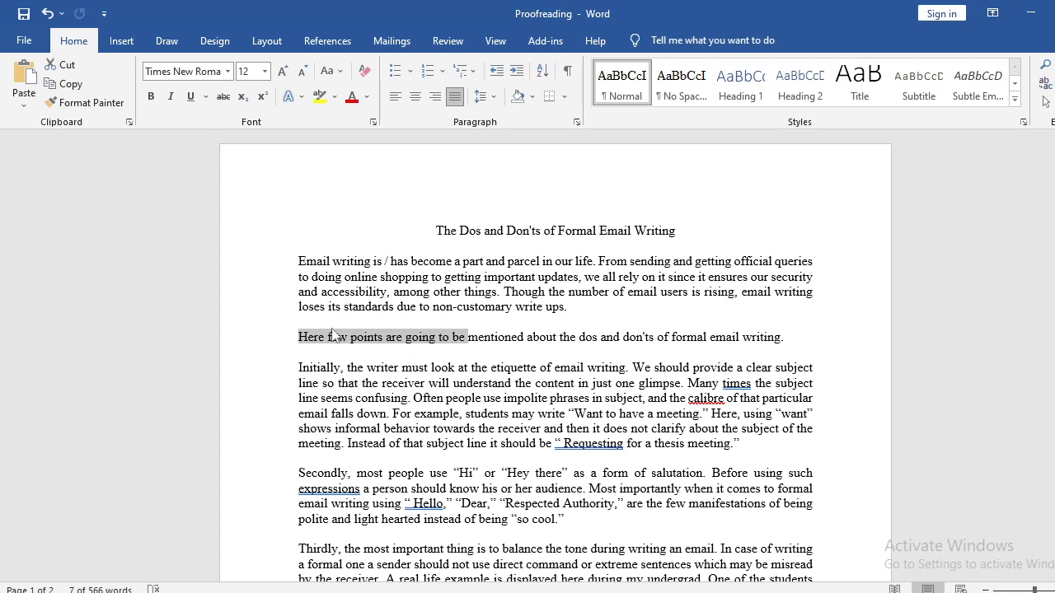
double_click(335, 338)
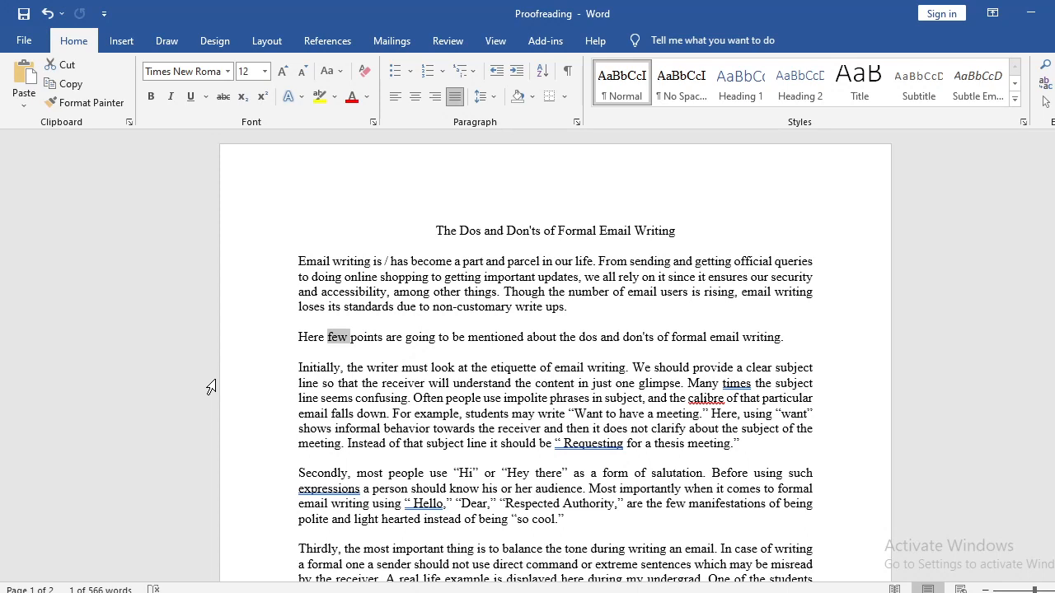
key("Left")
type("a")
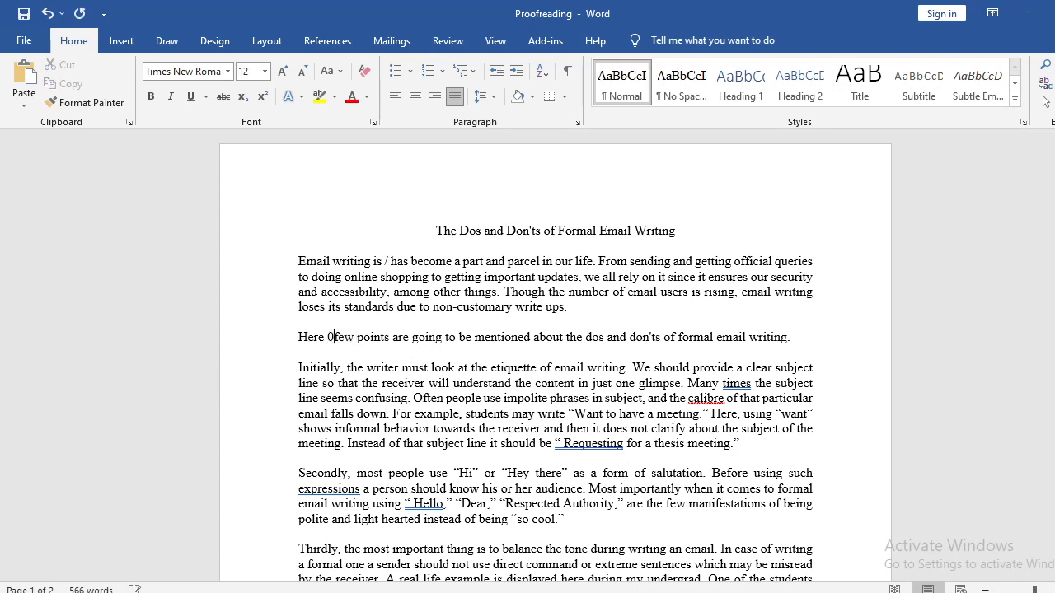
key("BackSpace")
key("shift+Right")
key("shift+Right")
key("shift+Right")
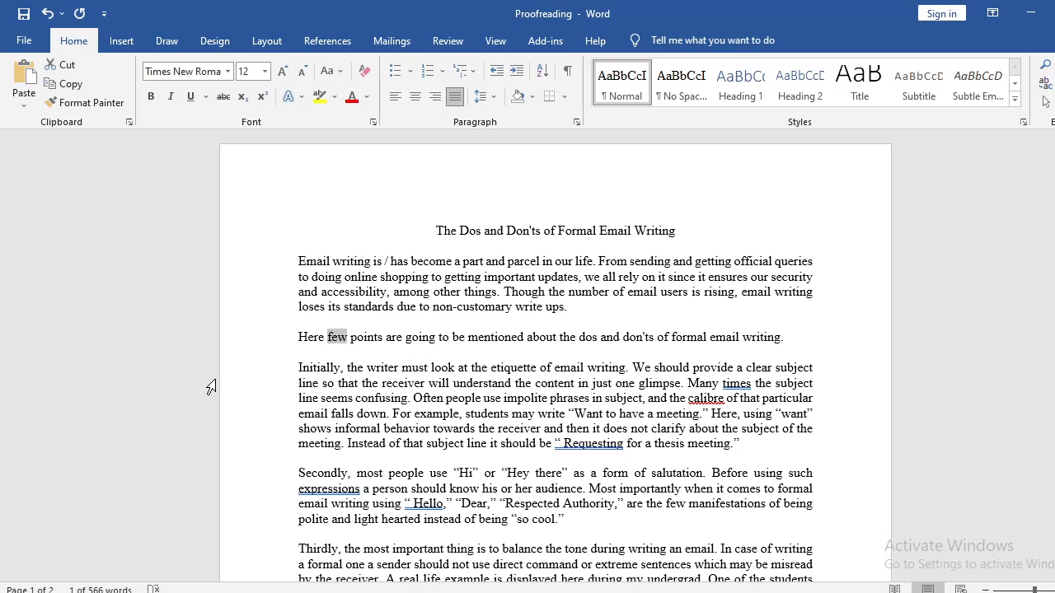
key("Delete")
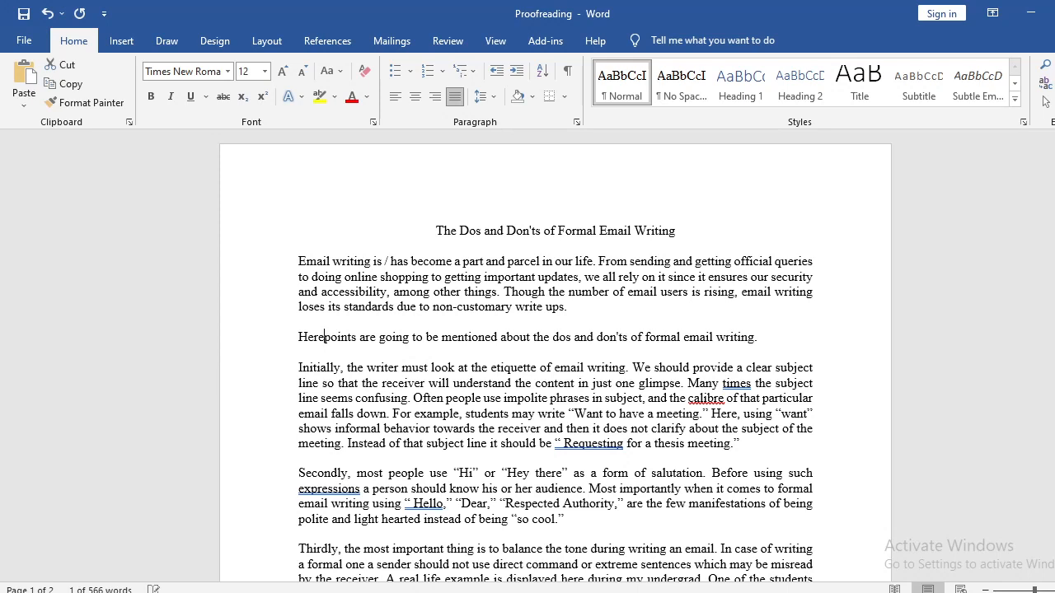
type(", some ")
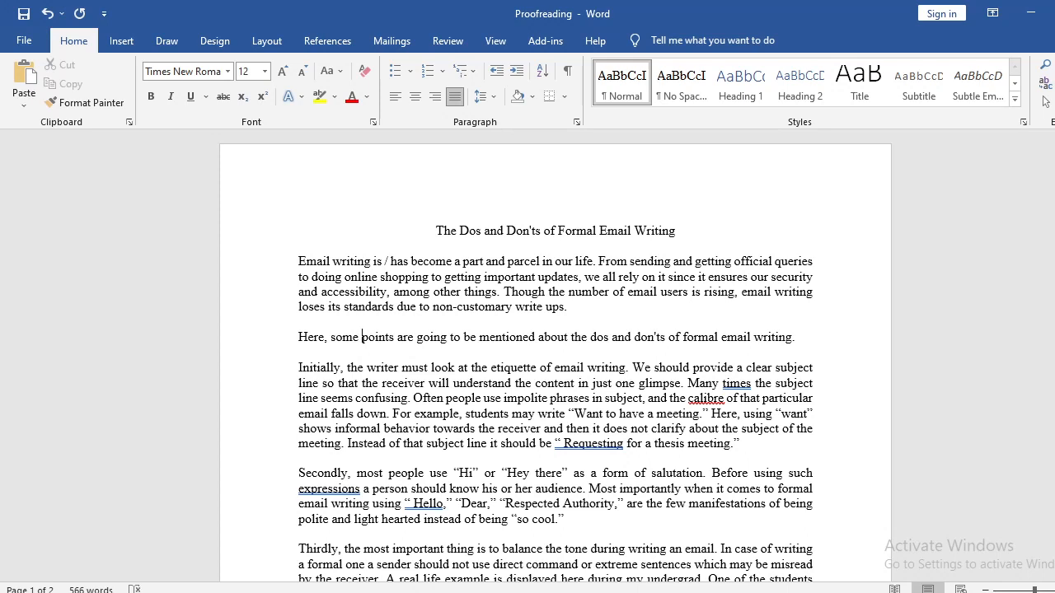
type("rele")
key("BackSpace")
key("BackSpace")
key("BackSpace")
key("BackSpace")
Make "etiquette" plural as "etiquettes" in the first sentence of the paragraph beginning "Initially".
key("Right")
key("Right")
key("Right")
key("Right")
key("Right")
key("Right")
key("Right")
key("Right")
key("Right")
key("Right")
key("Right")
key("Right")
key("Right")
key("Right")
key("Right")
key("Right")
key("Right")
key("Right")
key("Right")
key("Right")
key("Right")
key("Right")
key("Right")
key("Right")
key("Right")
key("Right")
key("Right")
key("Right")
key("Right")
key("Right")
key("Right")
key("Right")
key("Right")
key("Right")
key("Right")
key("Right")
key("Right")
key("Right")
key("Right")
key("Right")
scroll(280, 381, "down", 2)
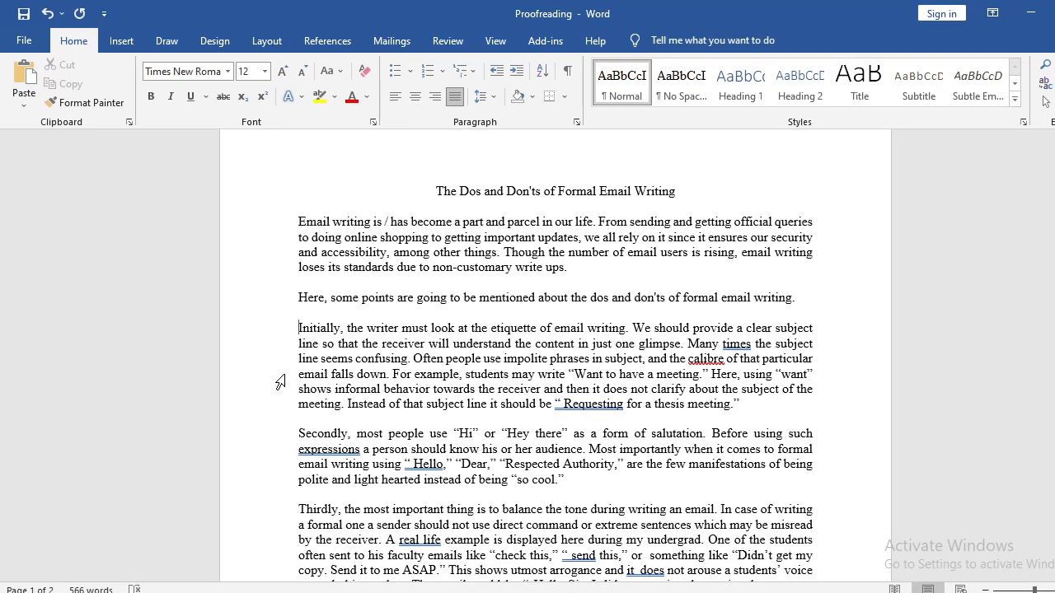
scroll(280, 382, "down", 2)
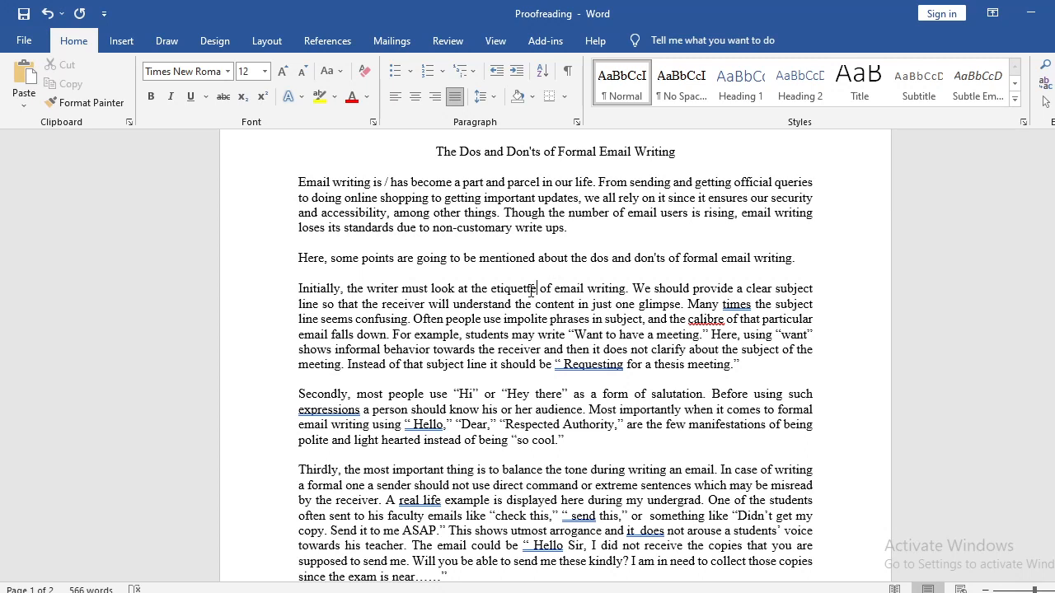
type("s")
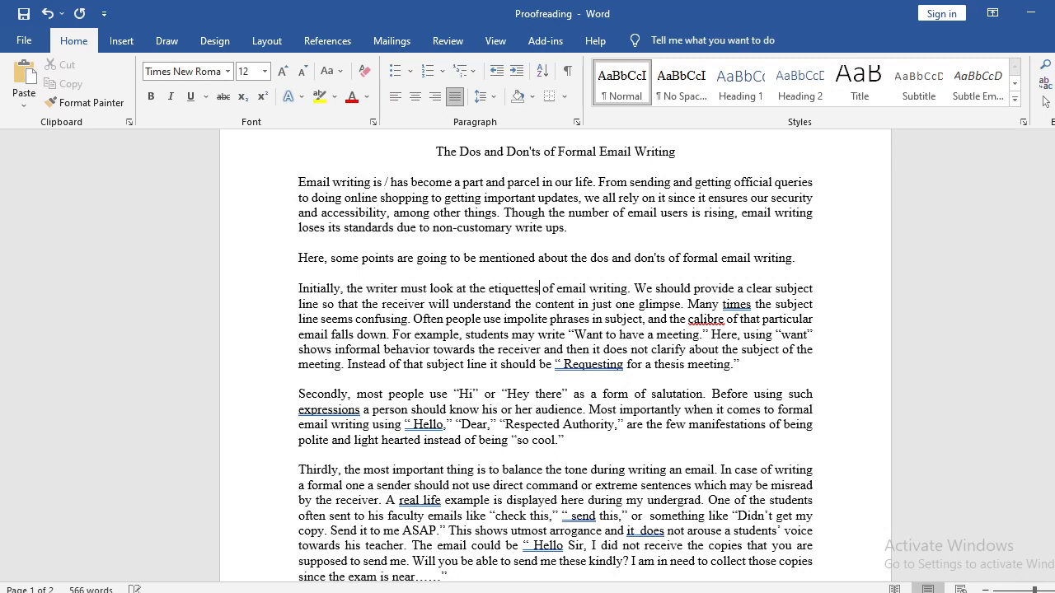
left_click_drag(540, 291, 528, 291)
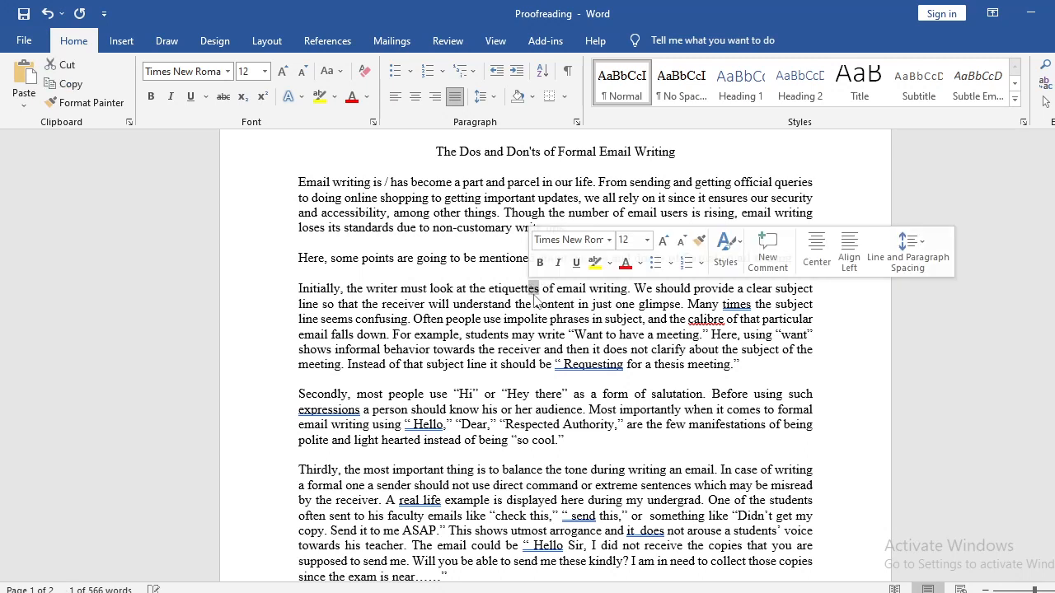
left_click(535, 293)
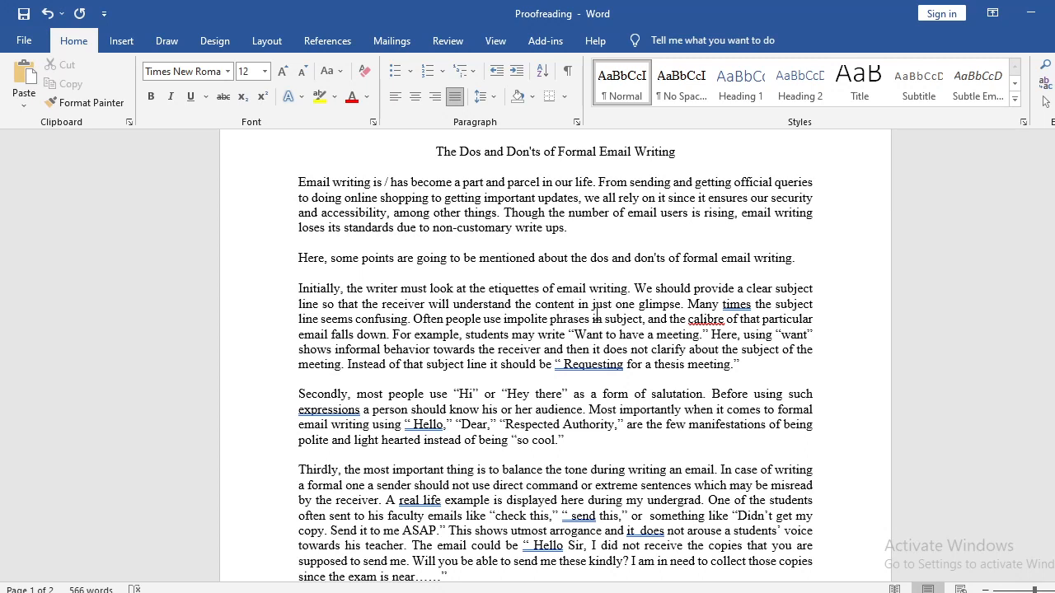
Insert a comma after "Many times" in the sentence about the confusing subject line.
left_click(674, 300, "ctrl")
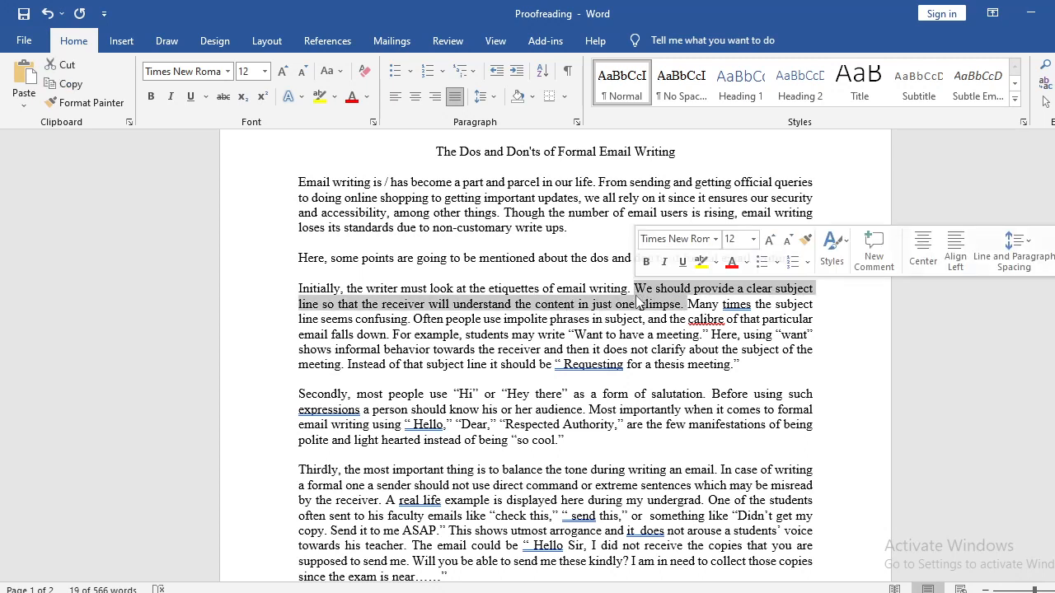
left_click(762, 303)
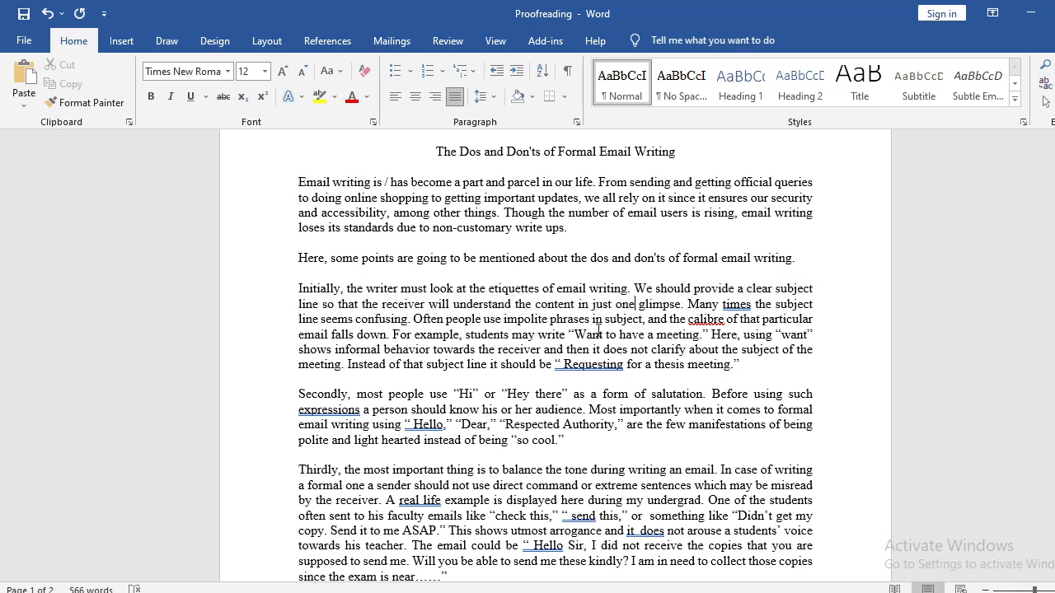
left_click(753, 305)
type(",")
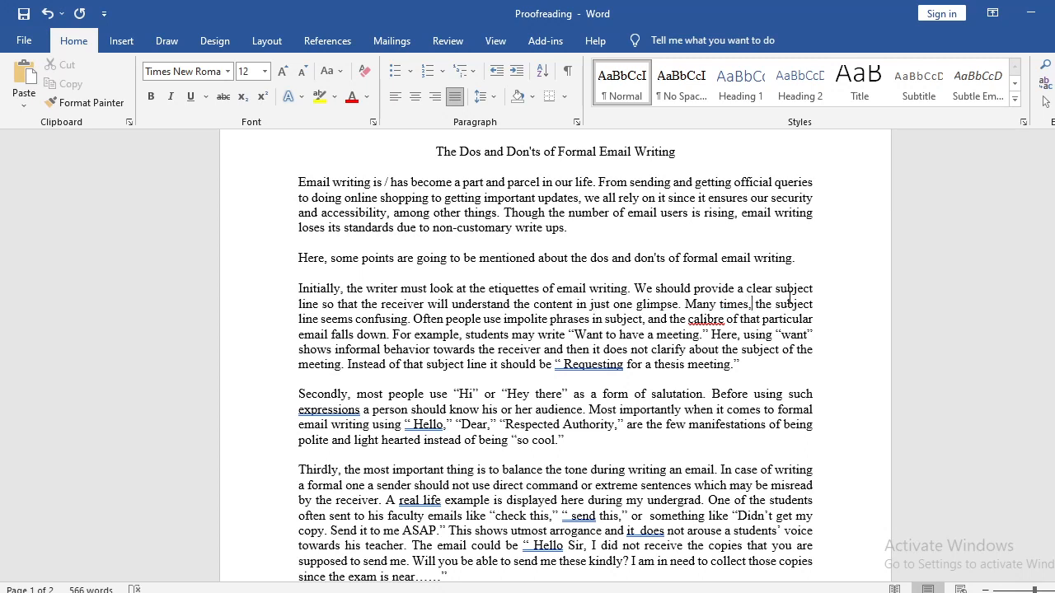
key("shift+Left")
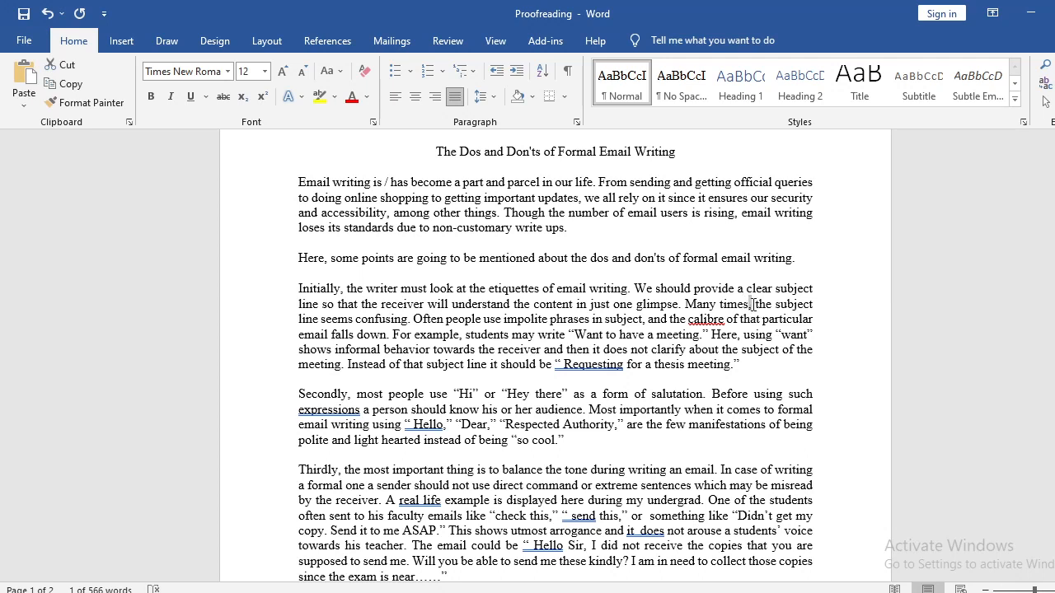
left_click(750, 304)
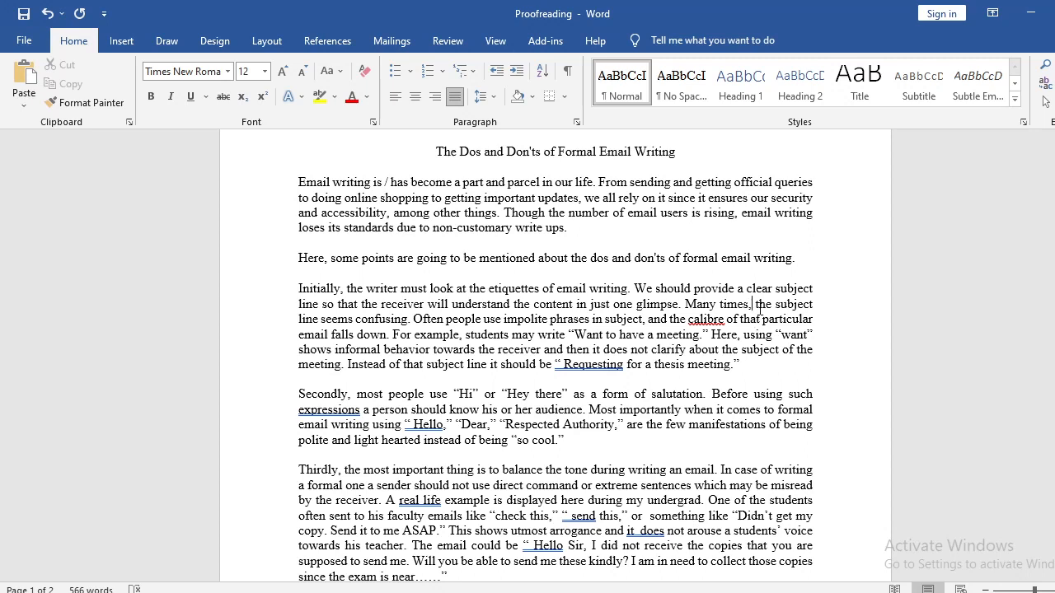
left_click(750, 304)
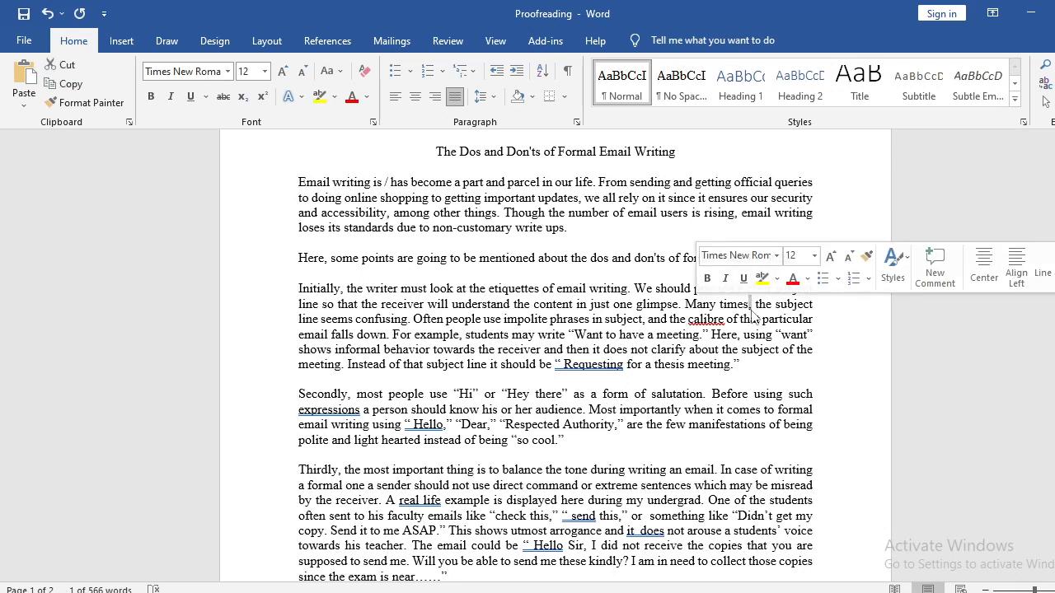
type(",")
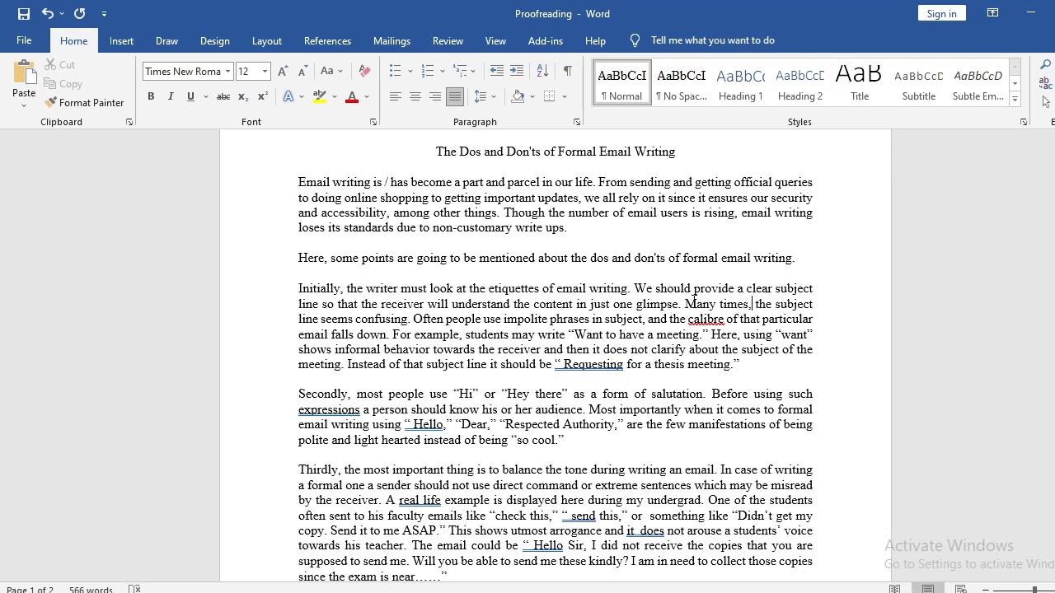
Replace "Many times," with "What often happens is that" before "the subject line seems confusing", leaving no comma.
left_click_drag(686, 303, 746, 307)
left_click(697, 305)
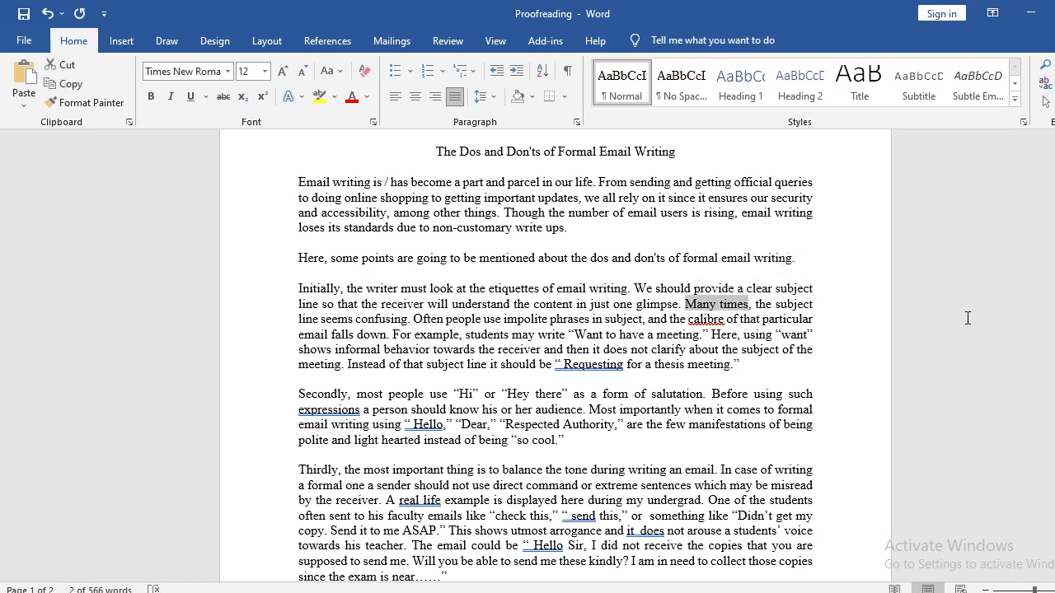
type("What often")
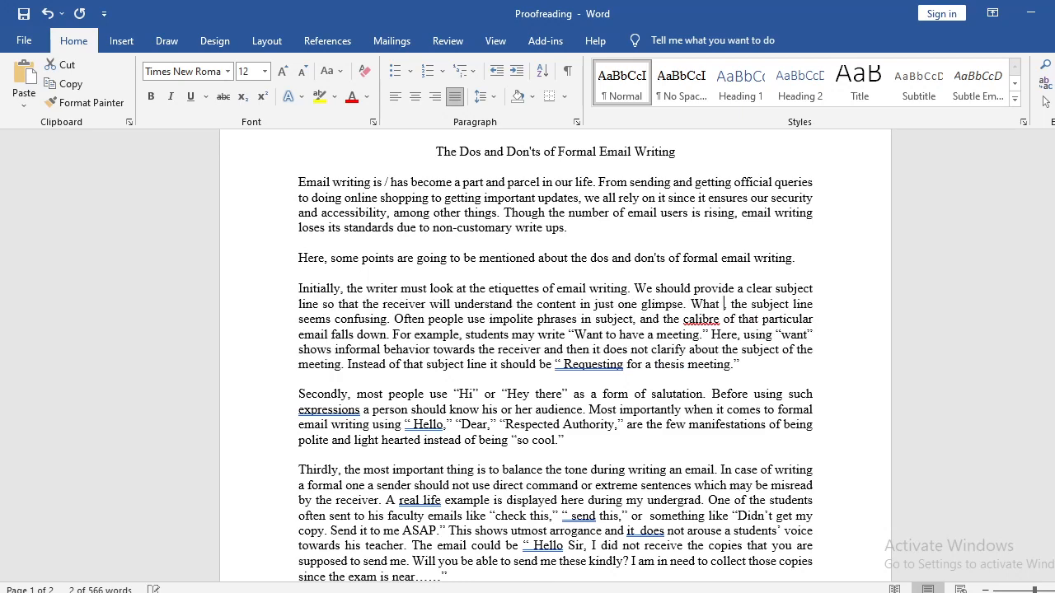
type(" happens is t")
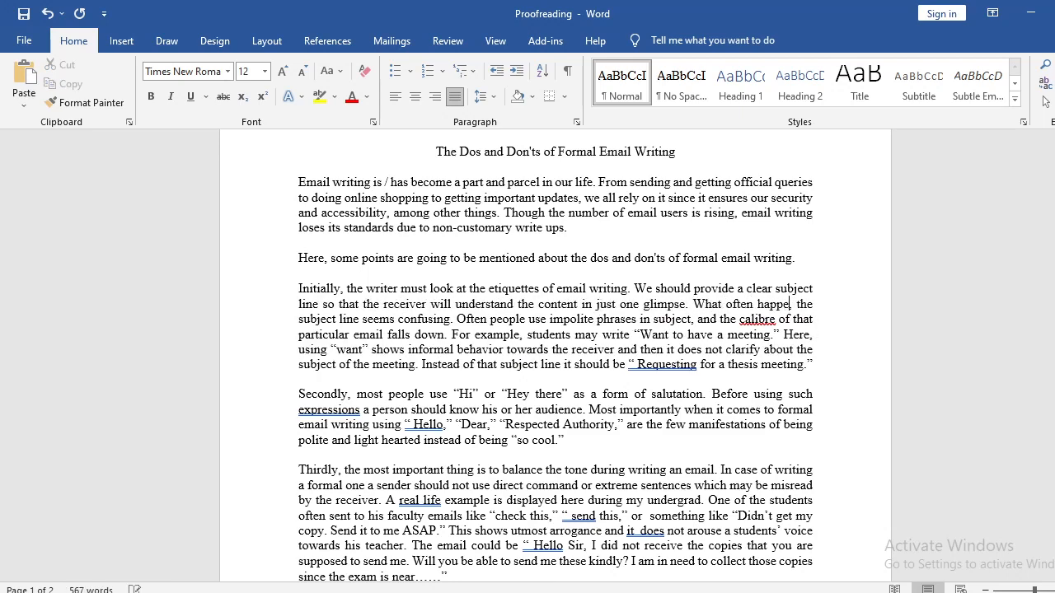
type("hat")
key("shift+Right")
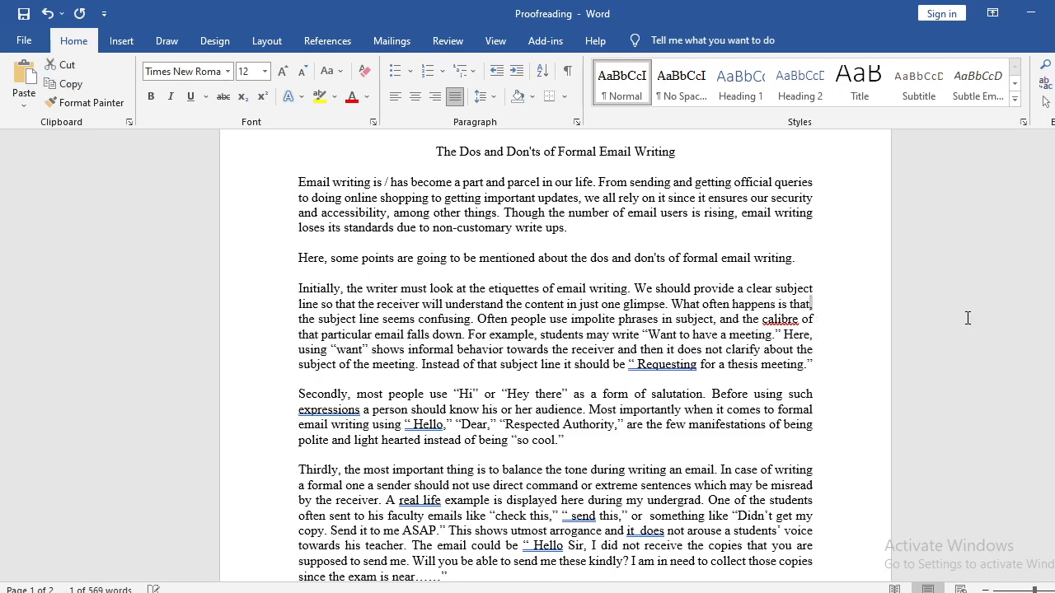
key("BackSpace")
key("Right")
key("Right")
key("Right")
key("Right")
key("Right")
key("Right")
key("Right")
key("Right")
key("Right")
key("Right")
key("Right")
key("Right")
key("Right")
key("Right")
key("Right")
key("Right")
key("Right")
key("Right")
key("Right")
key("Right")
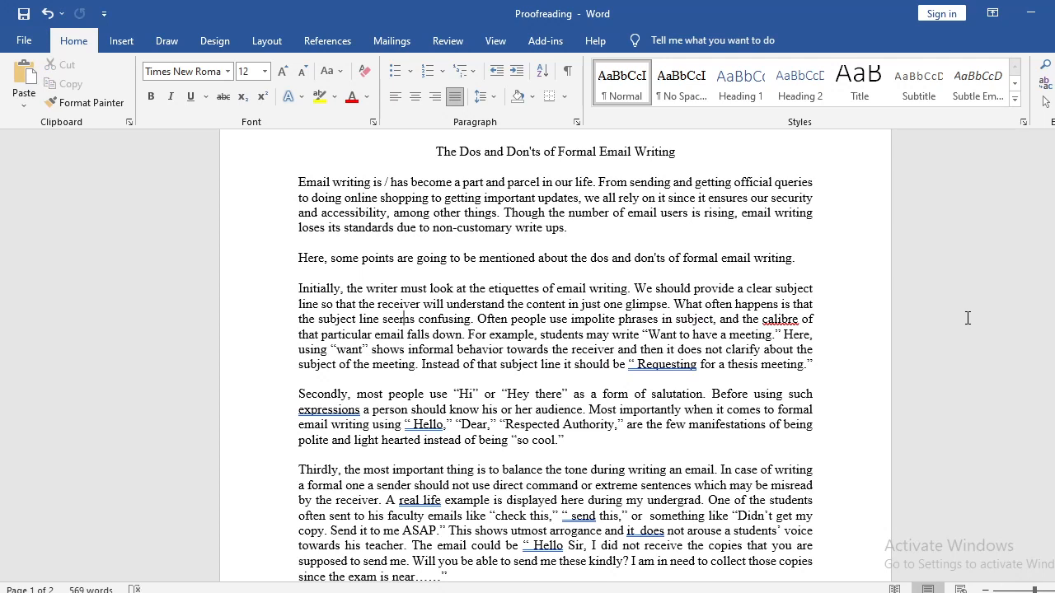
Examine the wording of the sentence "What often happens is that the subject line seems confusing".
key("shift+Up")
key("shift+Right")
key("shift+Right")
key("shift+Right")
key("shift+Right")
key("shift+Right")
key("shift+Right")
key("shift+Right")
key("shift+Right")
key("shift+Right")
key("shift+Right")
key("shift+Right")
key("shift+Right")
key("shift+Right")
key("shift+Right")
key("shift+Right")
key("shift+Right")
key("shift+Right")
key("shift+Right")
key("shift+Right")
key("shift+Right")
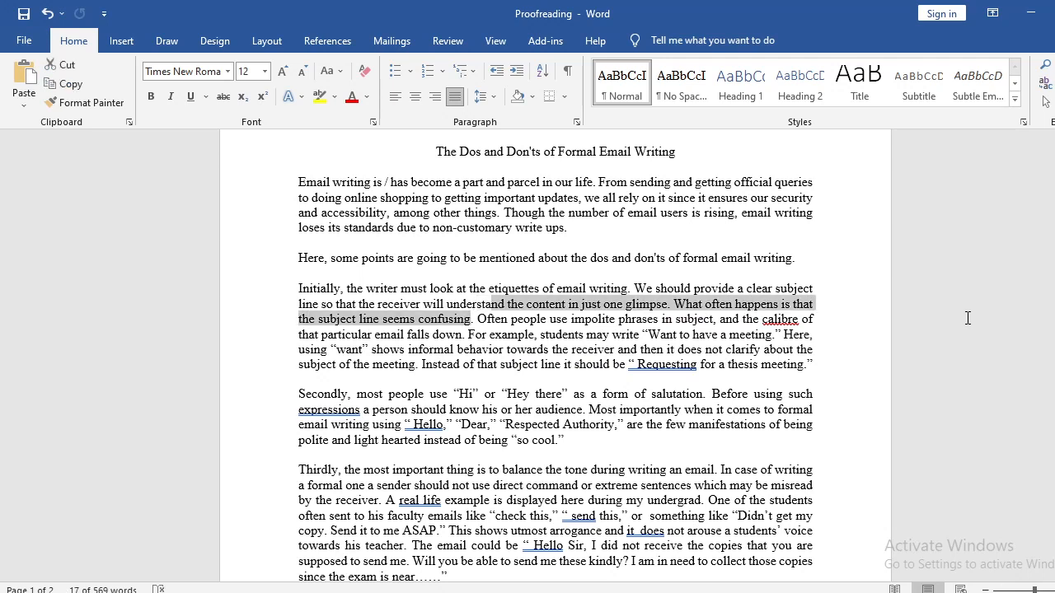
key("shift+Left")
key("shift+Left")
key("shift+Left")
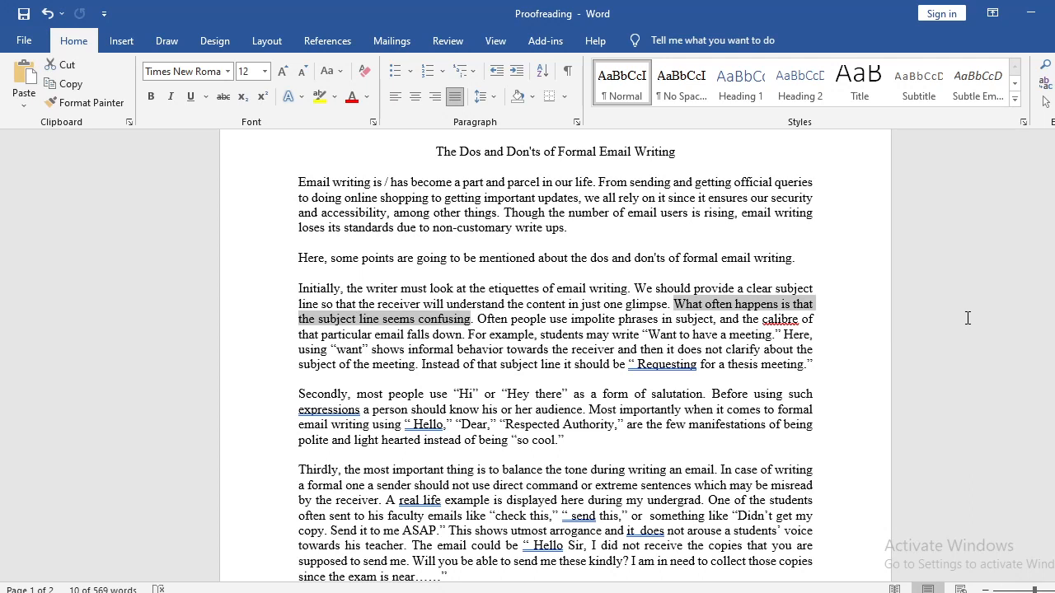
left_click(715, 311)
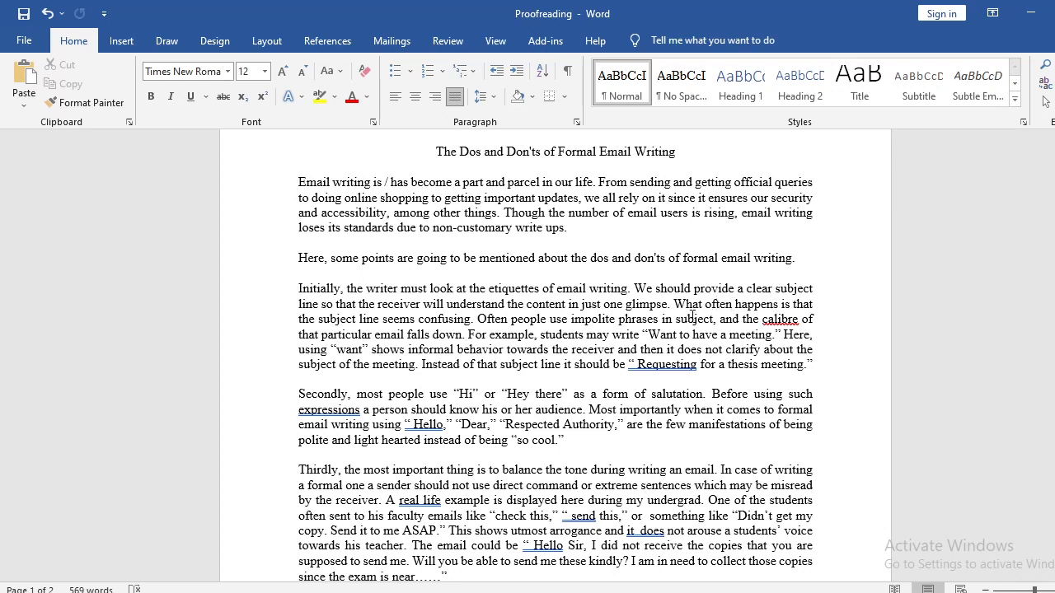
left_click_drag(673, 305, 470, 318)
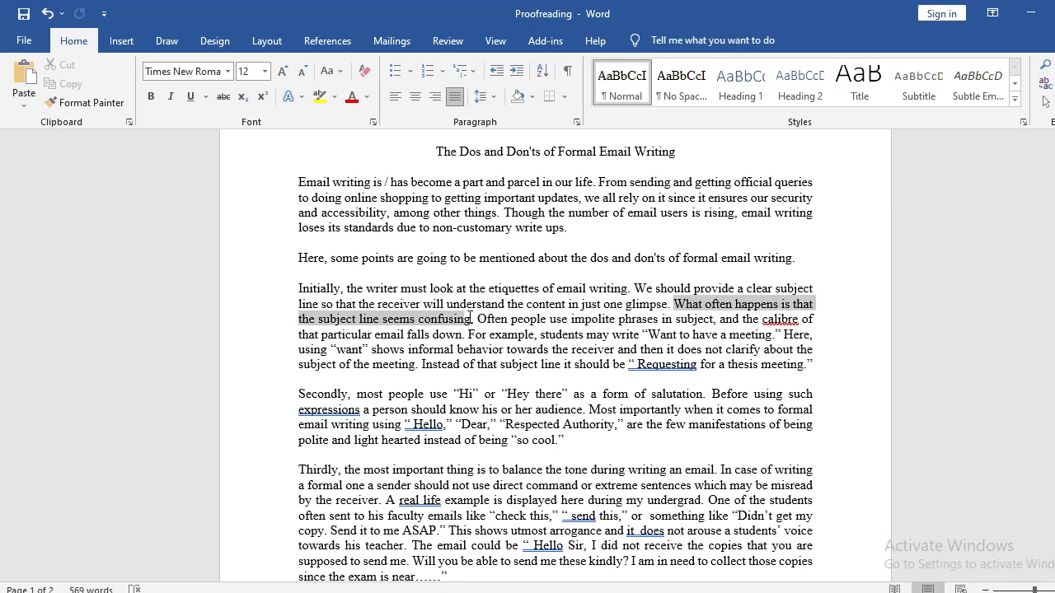
left_click(646, 303)
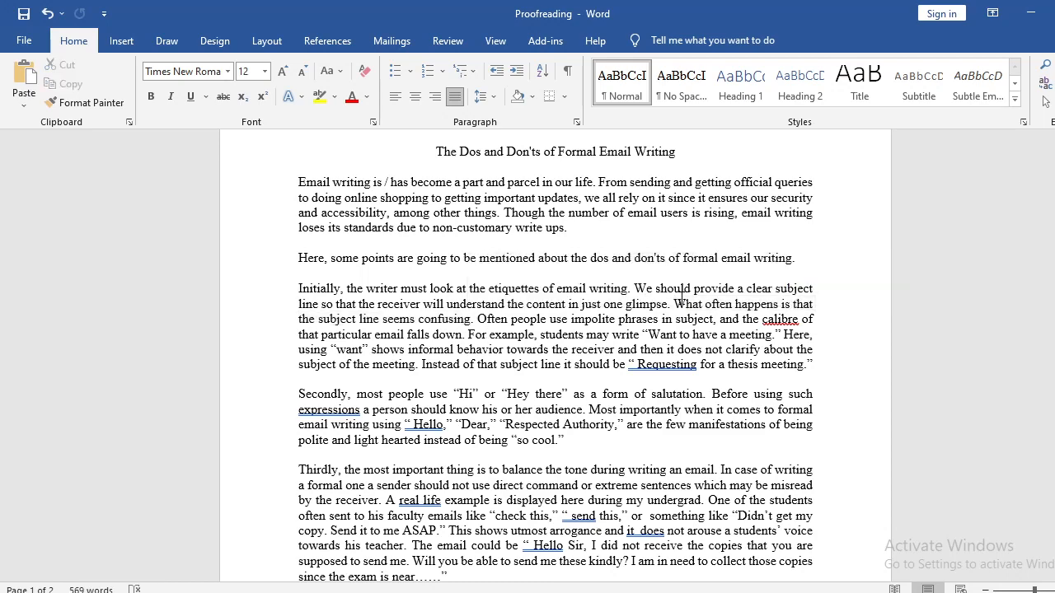
left_click_drag(674, 304, 472, 318)
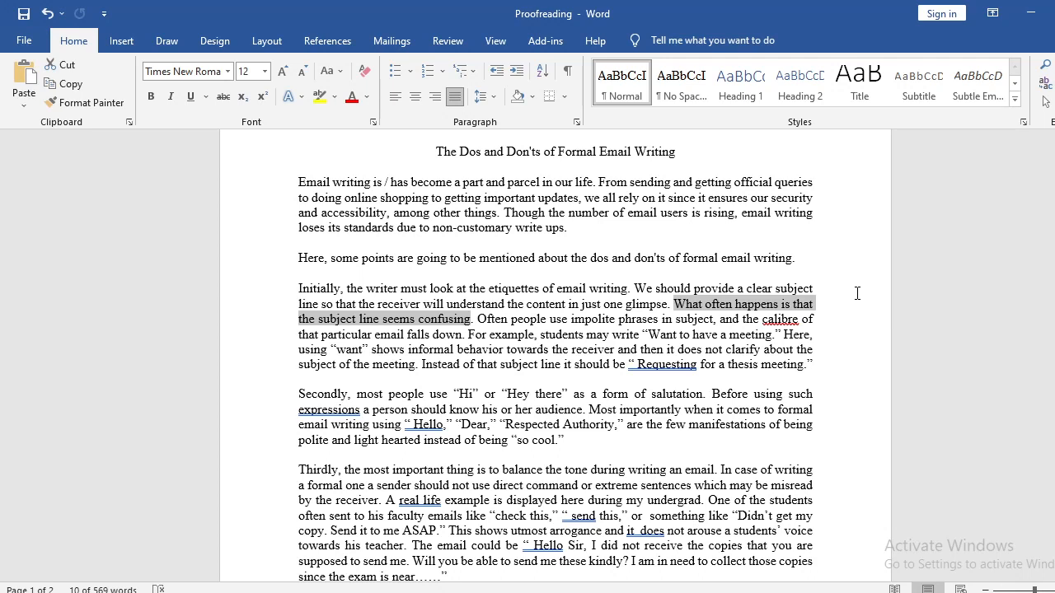
left_click(710, 310)
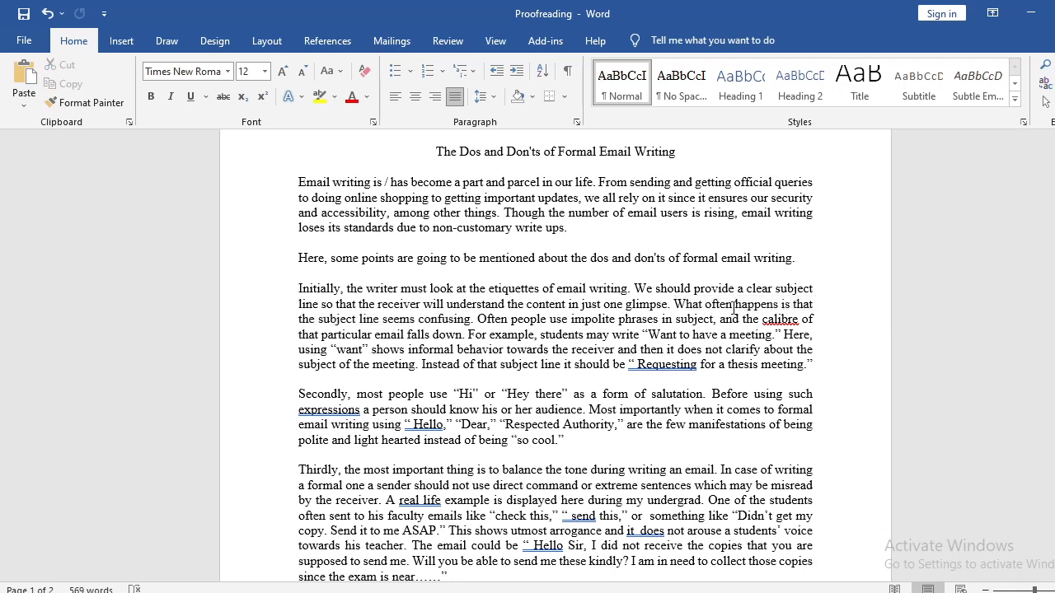
left_click_drag(733, 309, 674, 307)
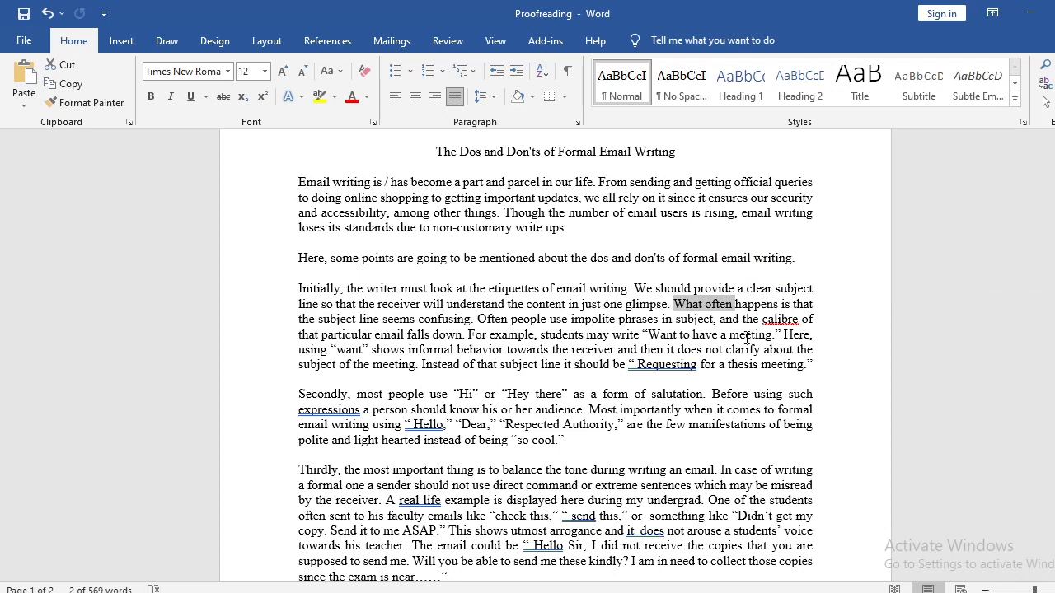
Insert a comma after "Often" in the sentence beginning "Often people use impolite phrases".
left_click(480, 321)
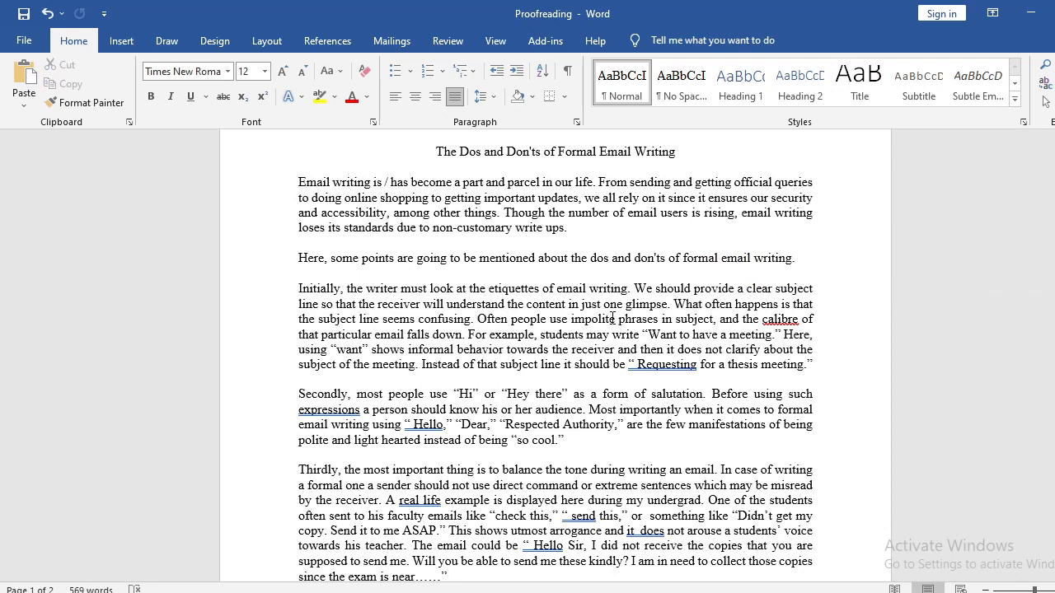
type(",")
key("shift+Left")
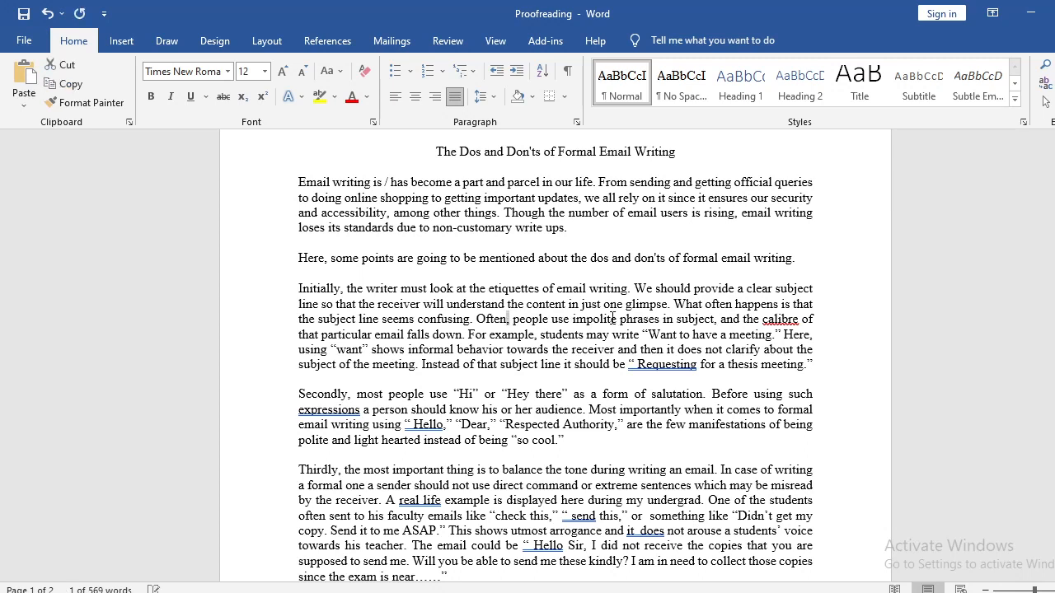
key("Right")
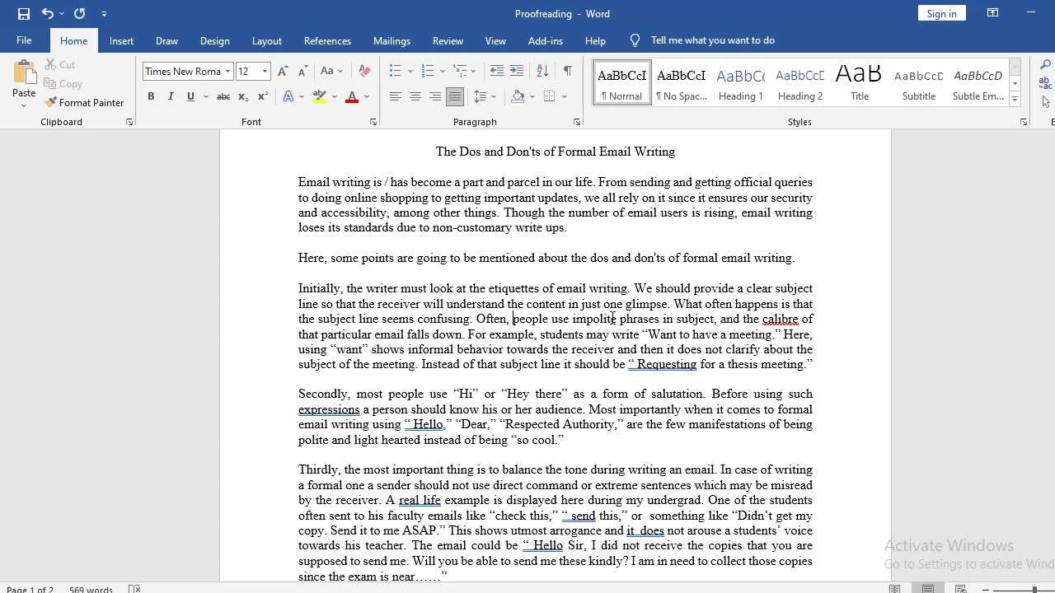
key("Right")
key("Right")
key("Right")
key("Right")
key("Right")
key("Right")
key("Right")
key("Right")
key("Right")
key("Right")
key("Right")
key("Right")
key("Right")
Insert "the" before "subject" in the phrase "impolite phrases in subject" in the "Initially" paragraph.
left_click(714, 319)
key("Delete")
type(", a")
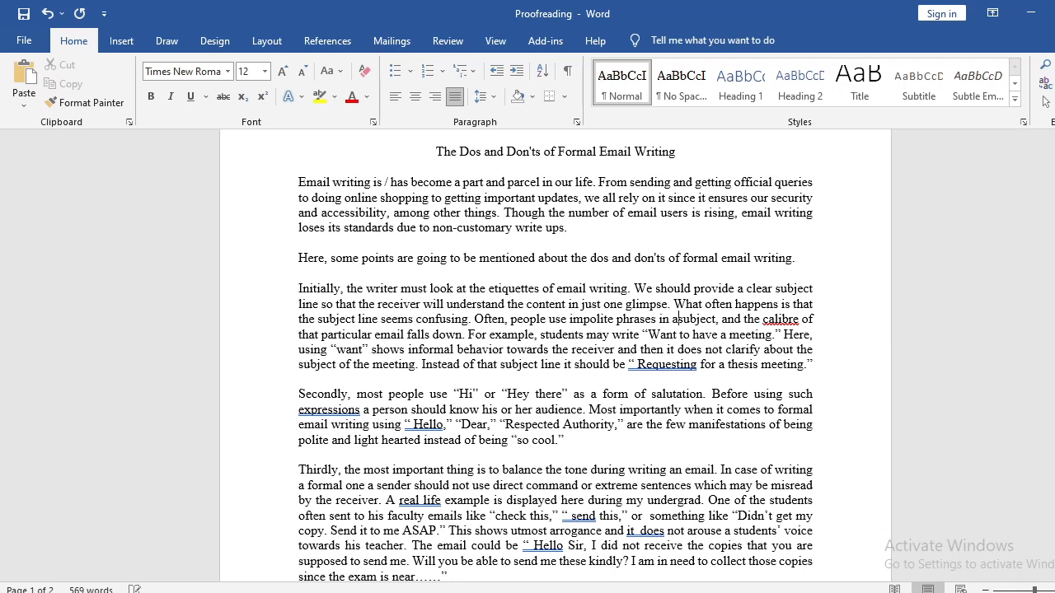
key("BackSpace")
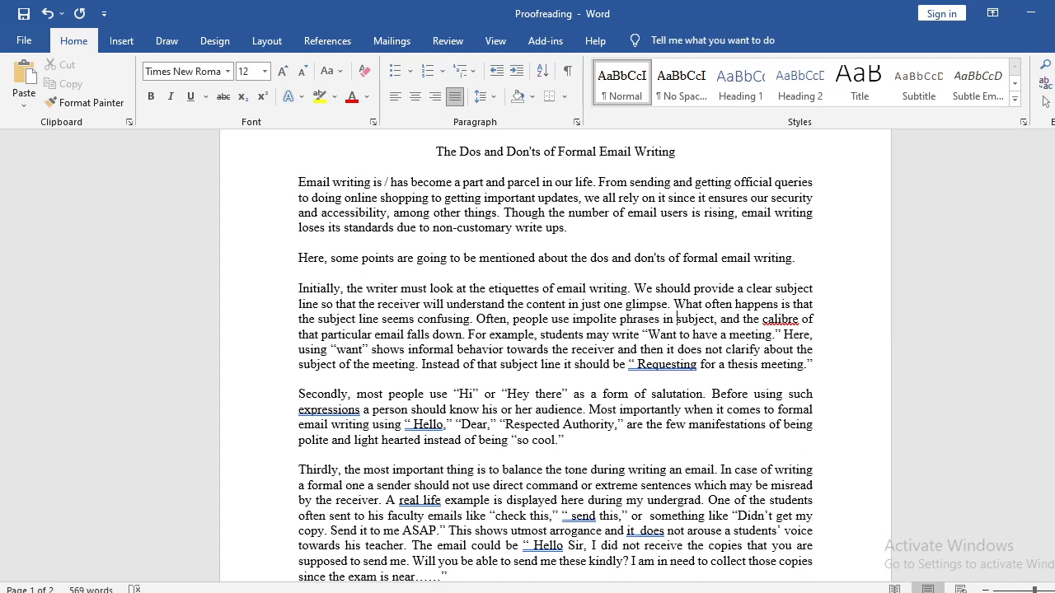
type("the")
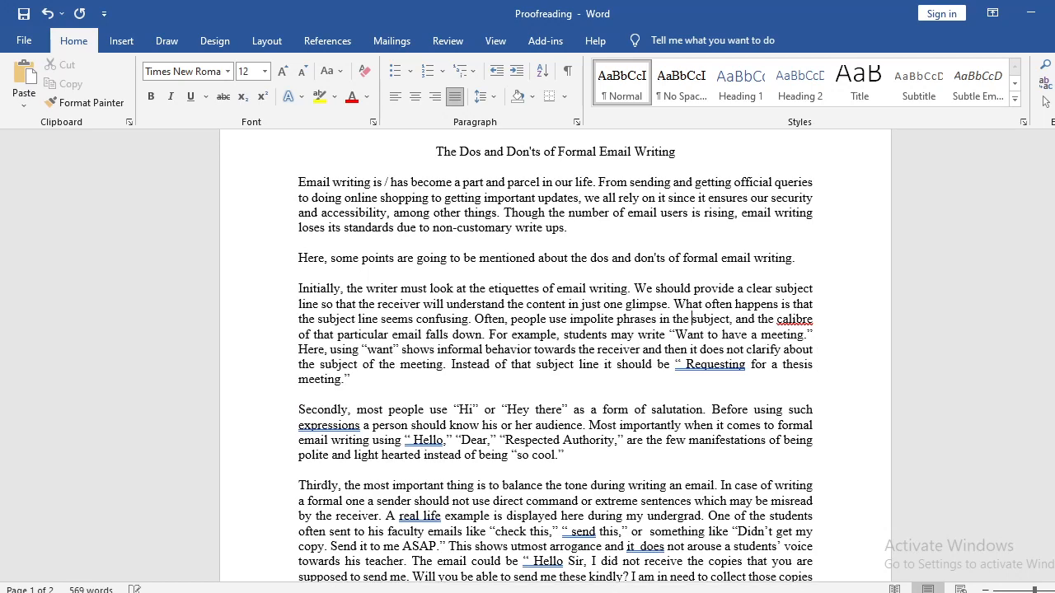
key("Left")
key("Left")
key("Left")
key("Left")
key("Left")
key("Left")
key("Left")
key("Left")
key("Left")
key("Left")
key("Left")
key("Left")
key("Left")
key("Left")
key("Left")
key("Left")
key("Left")
key("Left")
key("Left")
key("Left")
Check the spelling suggestions for the flagged word "calibre" in the "Initially" paragraph.
left_click_drag(424, 338, 438, 344)
left_click(446, 349)
left_click_drag(814, 321, 778, 321)
left_click(799, 322)
right_click(801, 320)
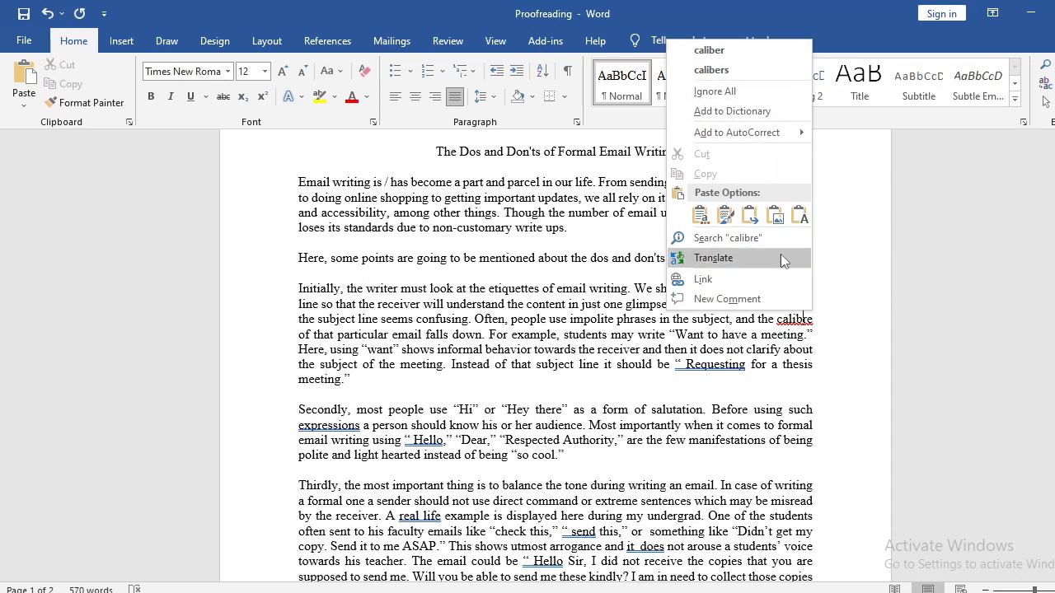
left_click(805, 322)
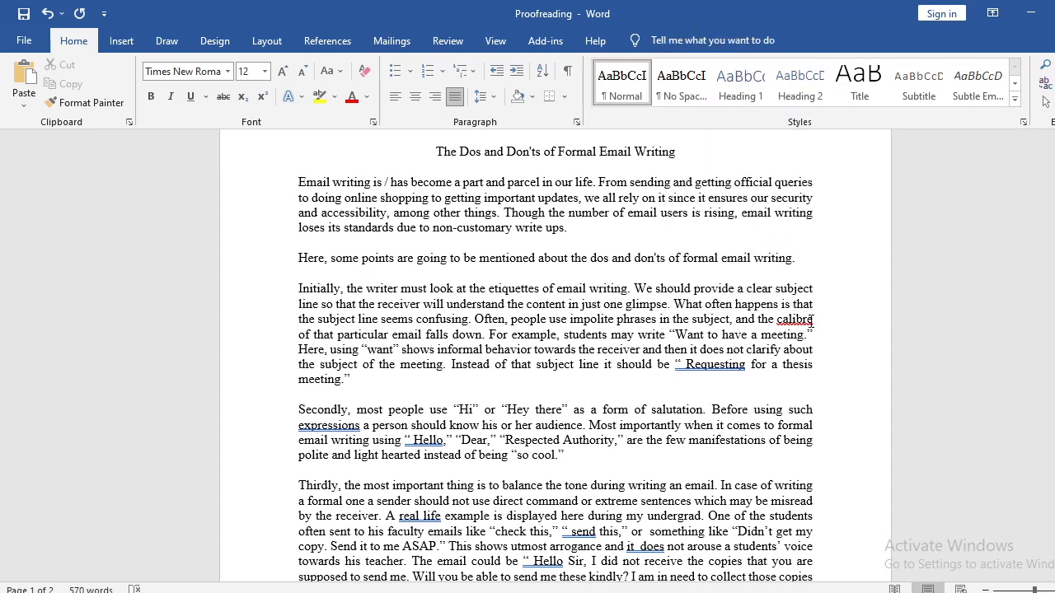
left_click_drag(805, 322, 778, 322)
left_click(794, 322)
double_click(794, 323)
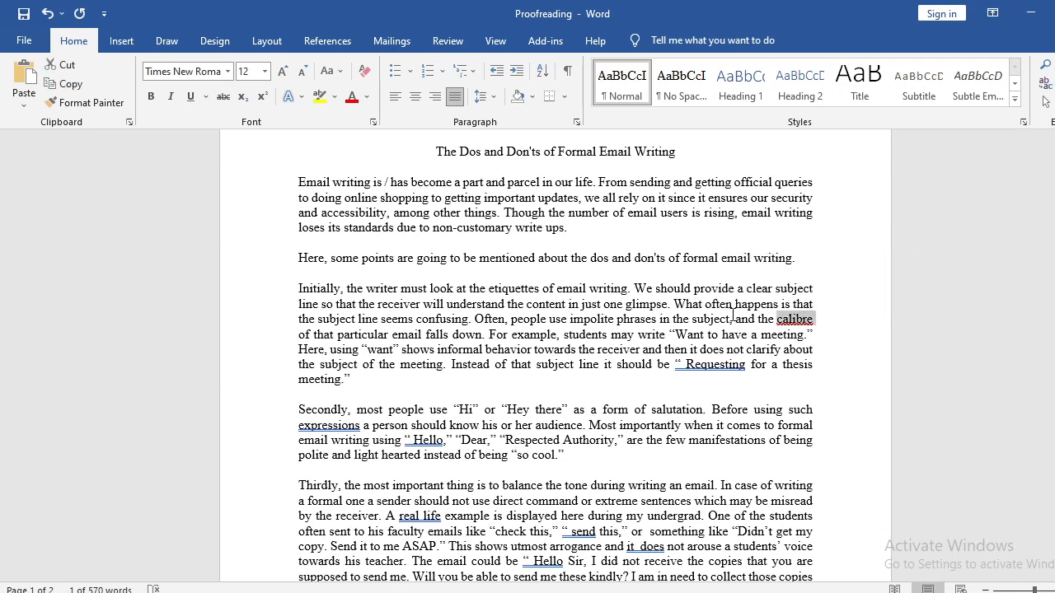
Replace "falls down" with "declines" at the end of the sentence beginning "Often, people use impolite phrases".
mouse_move(474, 321)
left_mouse_down()
mouse_move(776, 321)
mouse_move(406, 338)
mouse_move(482, 336)
left_mouse_up()
left_click(462, 335)
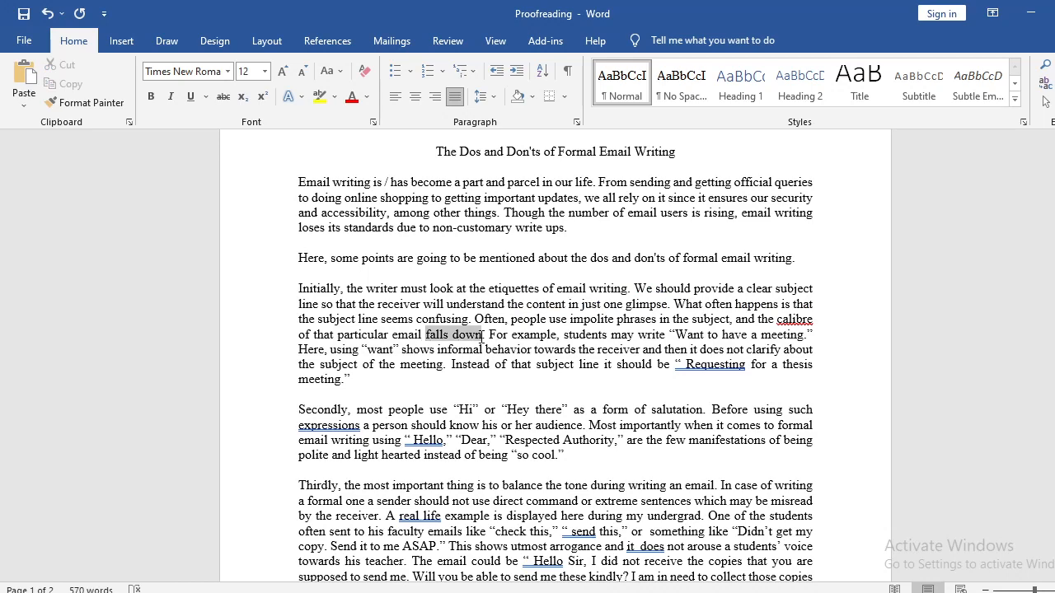
type("declin")
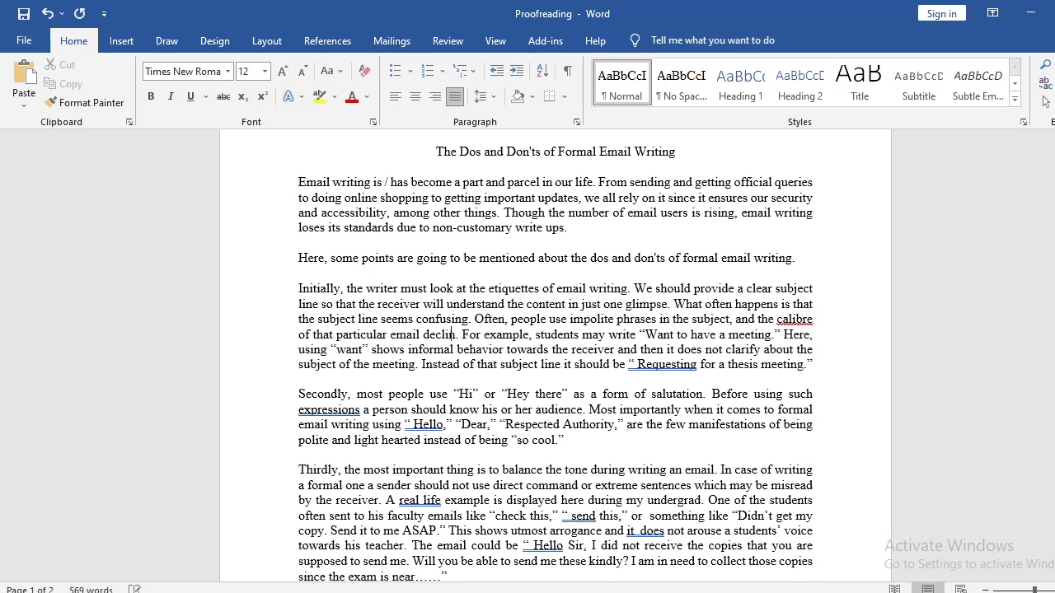
type("es")
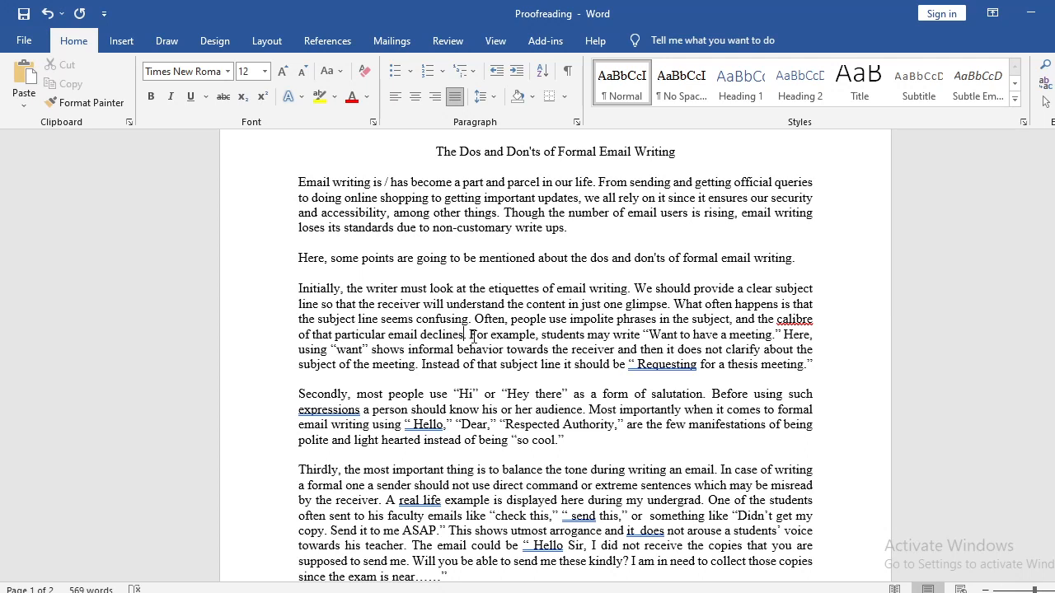
left_click_drag(471, 334, 541, 335)
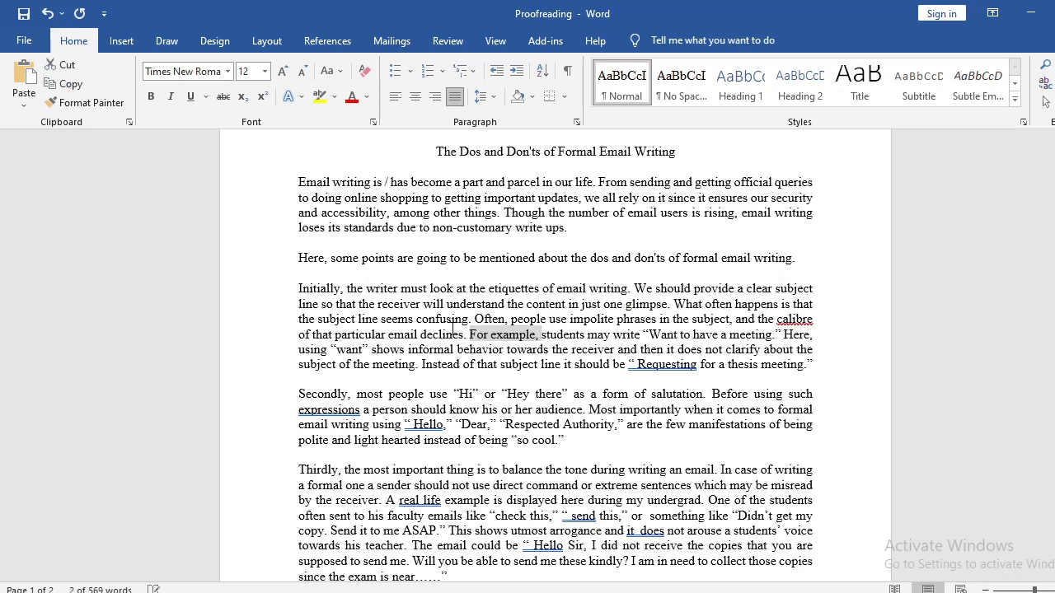
double_click(436, 335)
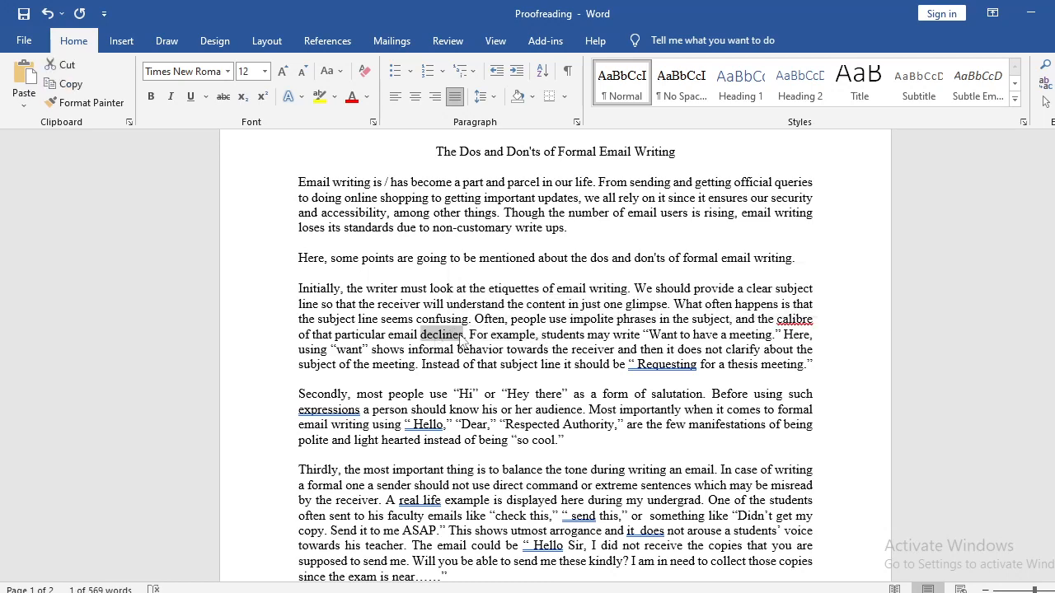
left_click(464, 334)
left_click(467, 334, "ctrl")
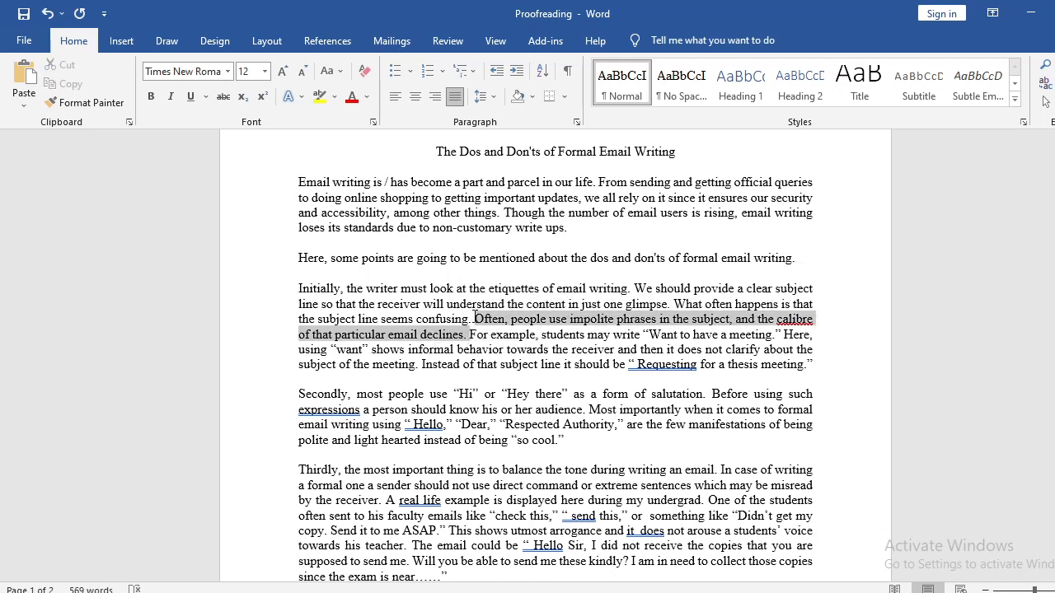
left_click(457, 334)
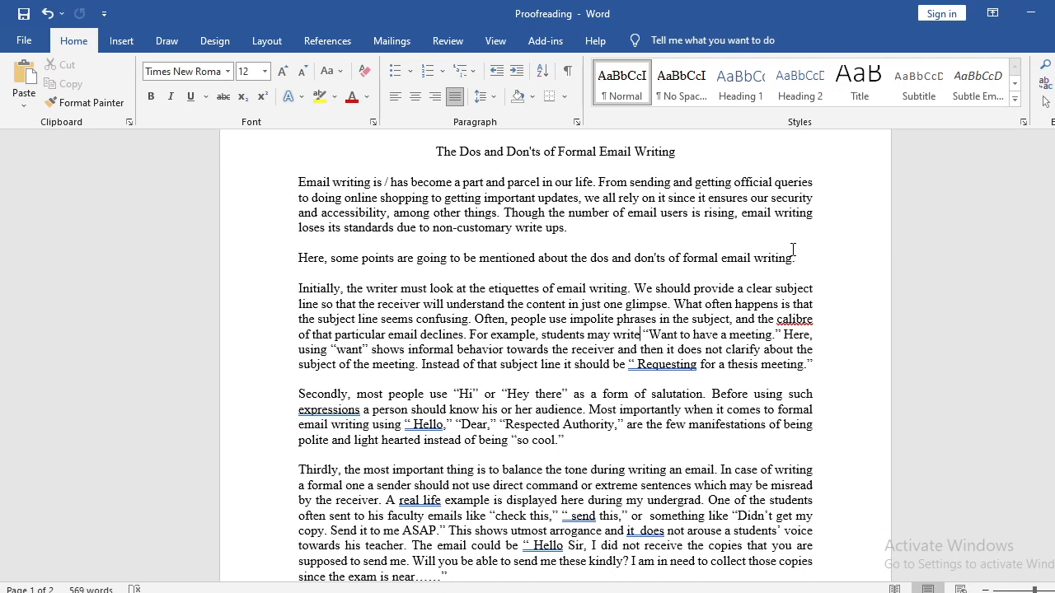
Insert a comma after "students may write" before the quotation "Want to have a meeting.".
key("shift+Left")
key("shift+Left")
key("shift+Left")
key("shift+Right")
key("shift+Right")
key("shift+Right")
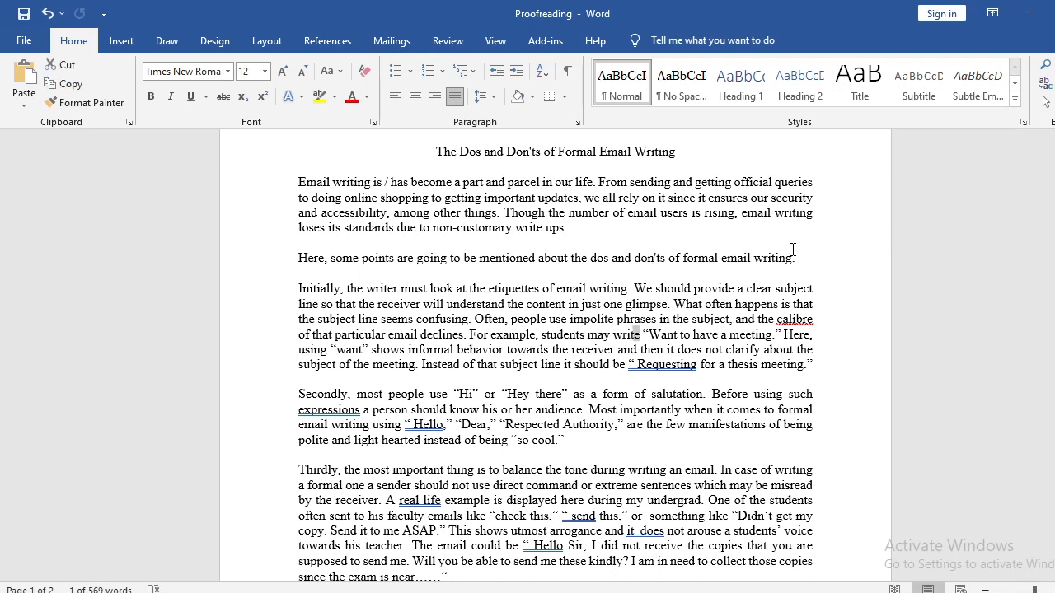
type("e,")
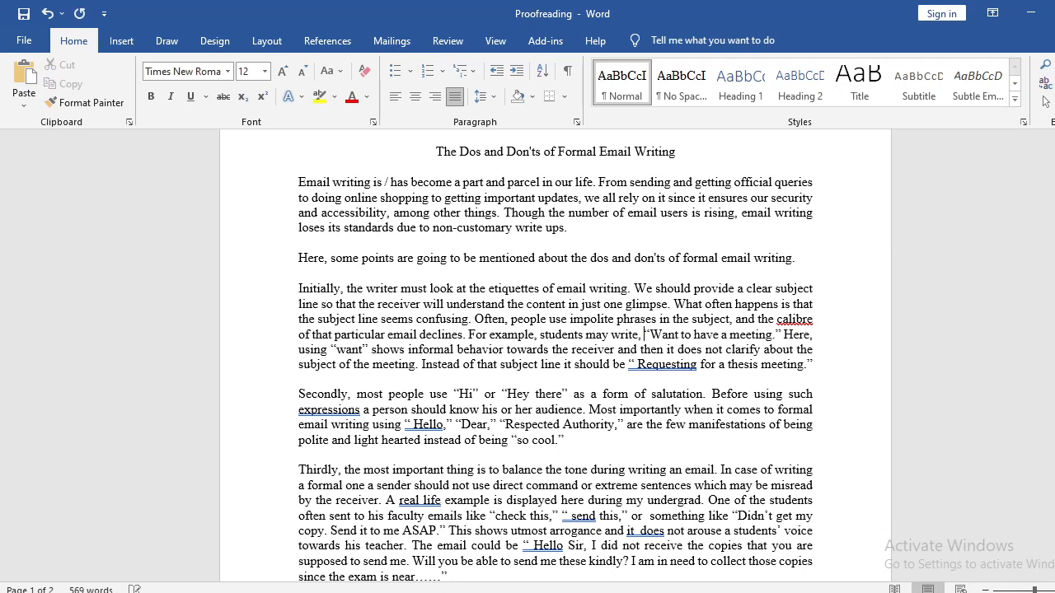
Examine the quotation "Want to have a meeting." and the following sentence about using "want" for further errors.
key("Right")
key("shift+Left")
key("shift+Left")
key("shift+Left")
key("shift+Left")
key("shift+Left")
key("shift+Left")
key("shift+Left")
key("shift+Left")
key("shift+Left")
key("shift+Left")
key("shift+Left")
key("shift+Left")
key("shift+Left")
key("shift+Left")
key("shift+Left")
key("shift+Left")
key("shift+Left")
key("shift+Left")
key("shift+Left")
key("shift+Left")
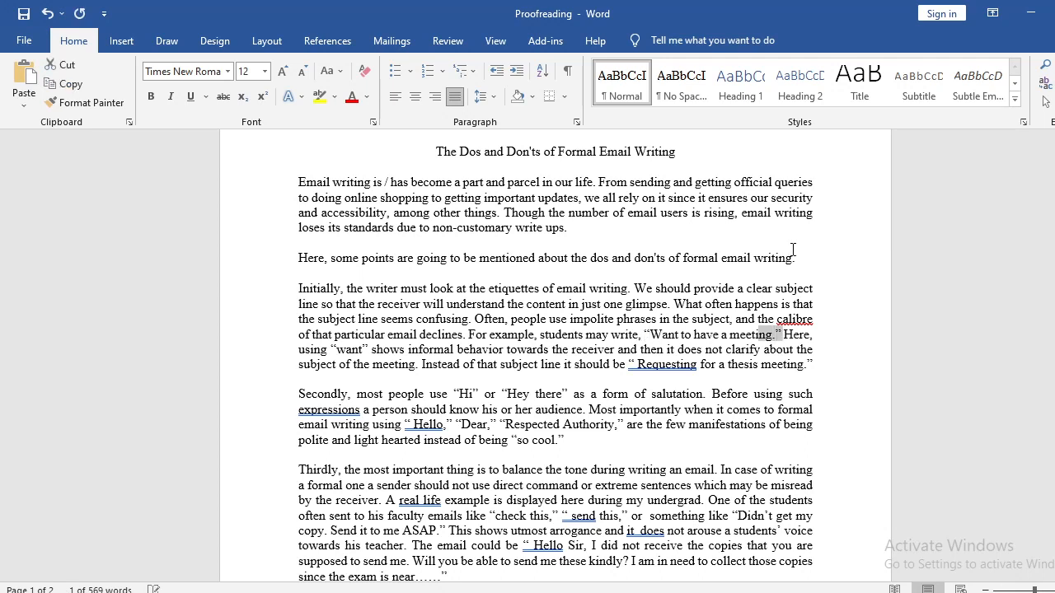
key("shift+Right")
key("Right")
key("Right")
key("Right")
key("Right")
key("Right")
key("Right")
key("Right")
key("Right")
key("Right")
key("Right")
key("Right")
key("Right")
key("Right")
key("Right")
key("Right")
key("Right")
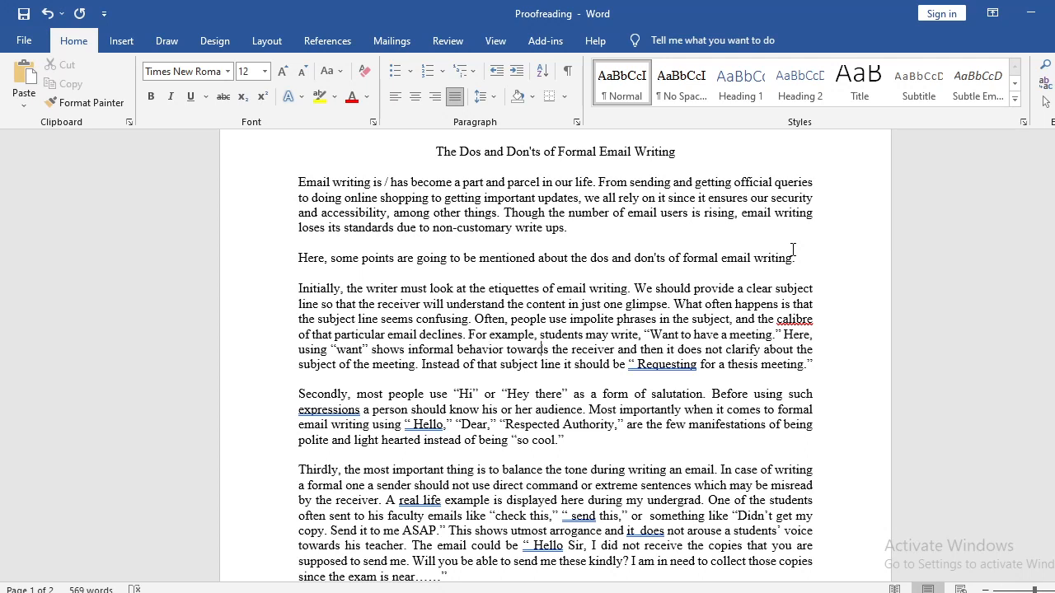
key("Right")
key("Right")
key("Right")
key("Right")
key("Right")
key("Right")
key("Right")
key("Right")
key("Right")
key("Right")
key("Right")
key("Right")
key("Right")
key("Right")
key("Right")
key("Right")
left_click(418, 364)
left_click_drag(335, 350, 361, 350)
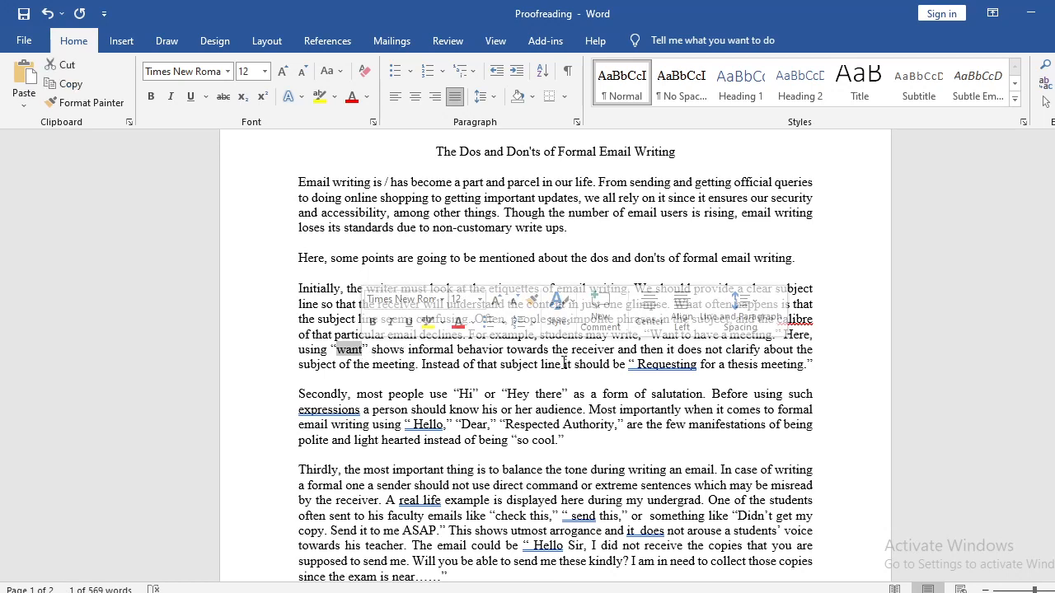
left_click(356, 360)
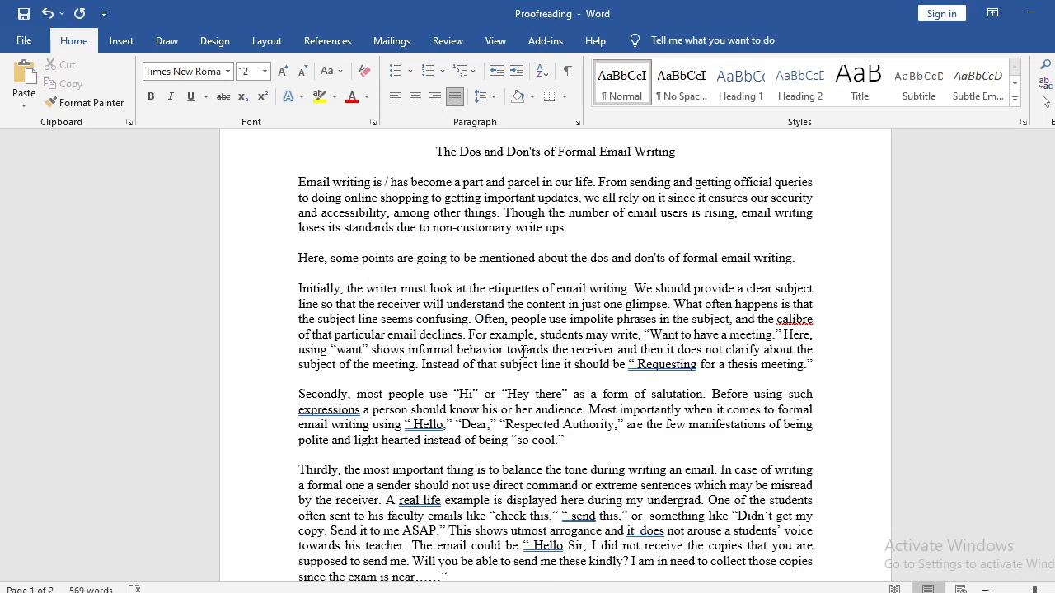
Insert a comma after "Instead of that subject line" and remove the extra space between the opening quotation mark and "Requesting".
double_click(657, 365)
left_click(667, 366)
type(",")
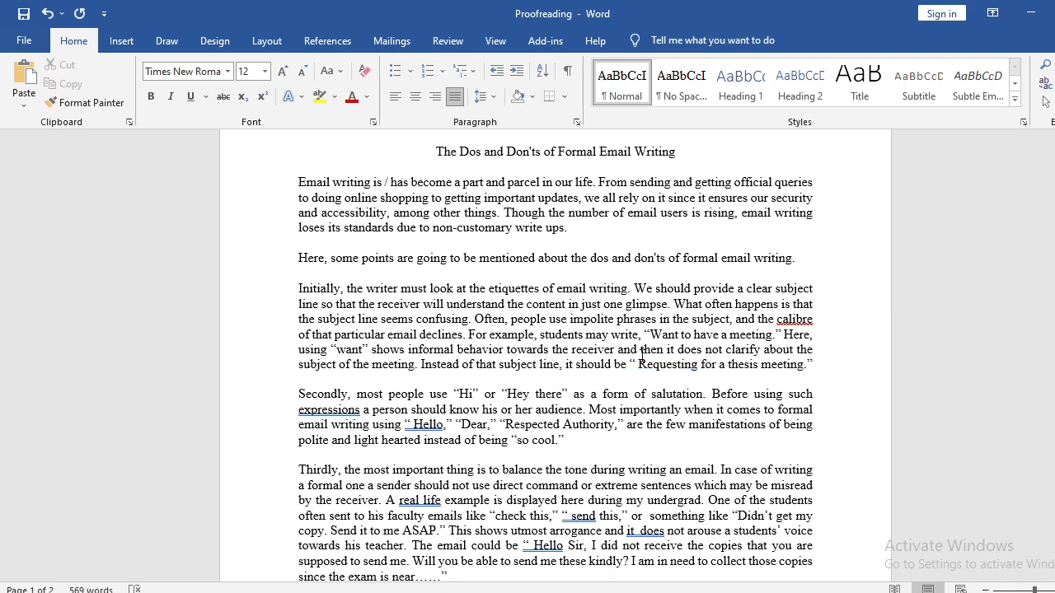
left_click(640, 365)
key("BackSpace")
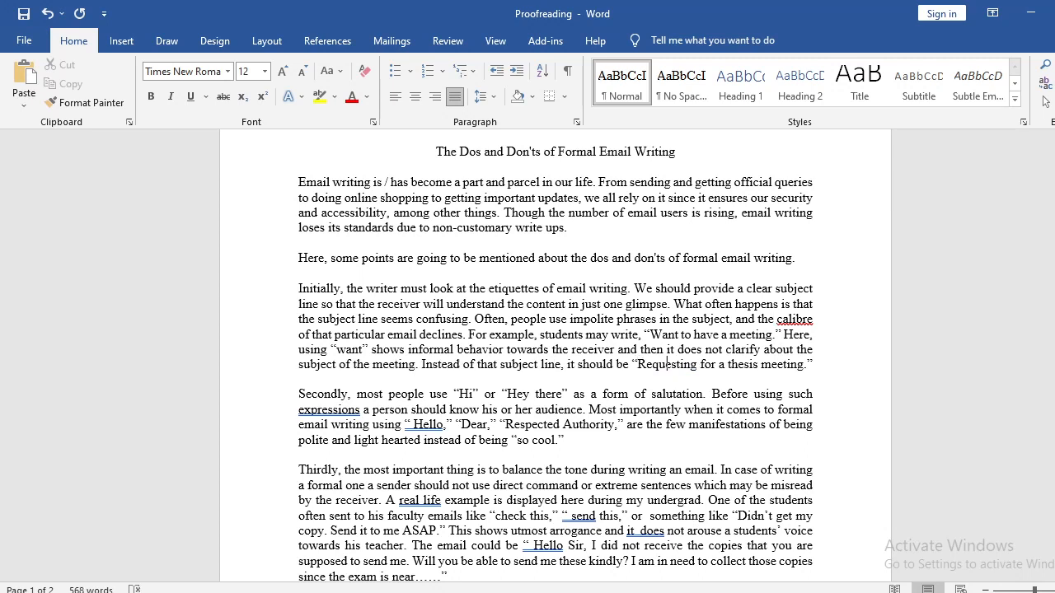
Delete "for" from the quoted subject line so it reads "Requesting a thesis meeting.".
key("shift+Left")
key("shift+Left")
key("shift+Left")
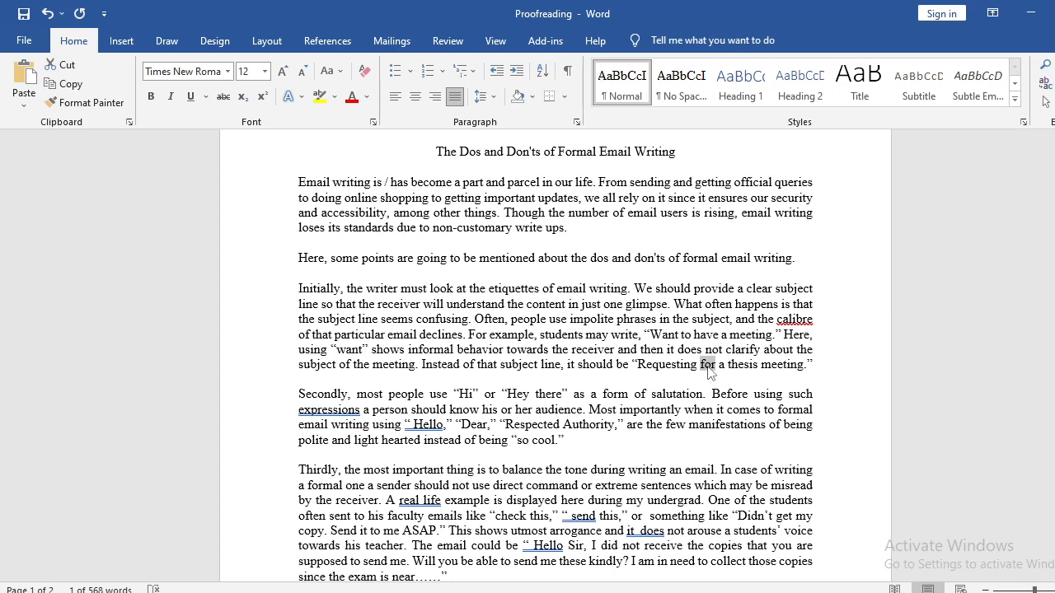
mouse_move(708, 373)
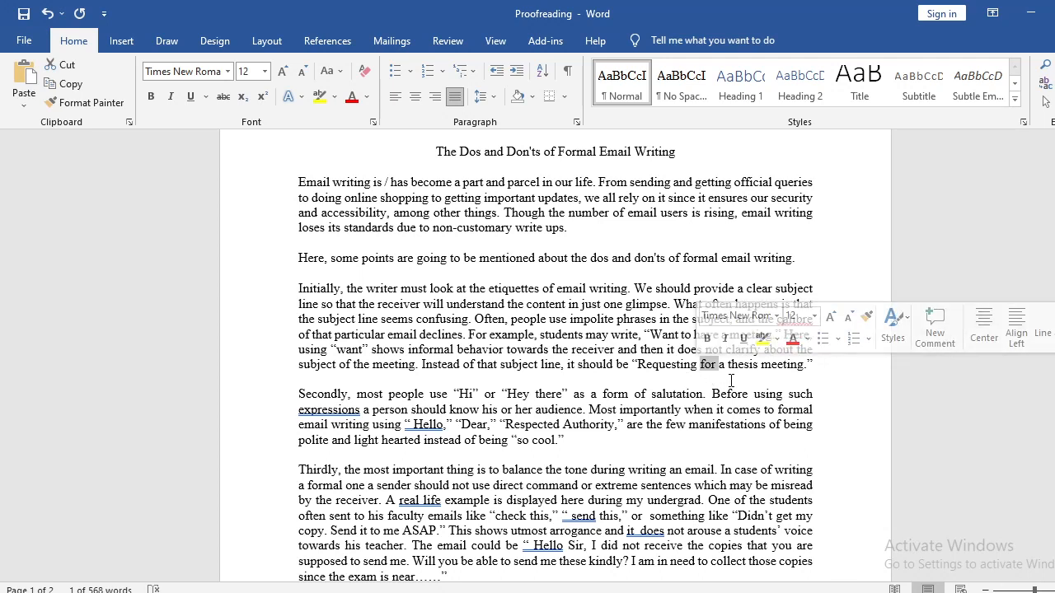
left_click(712, 365)
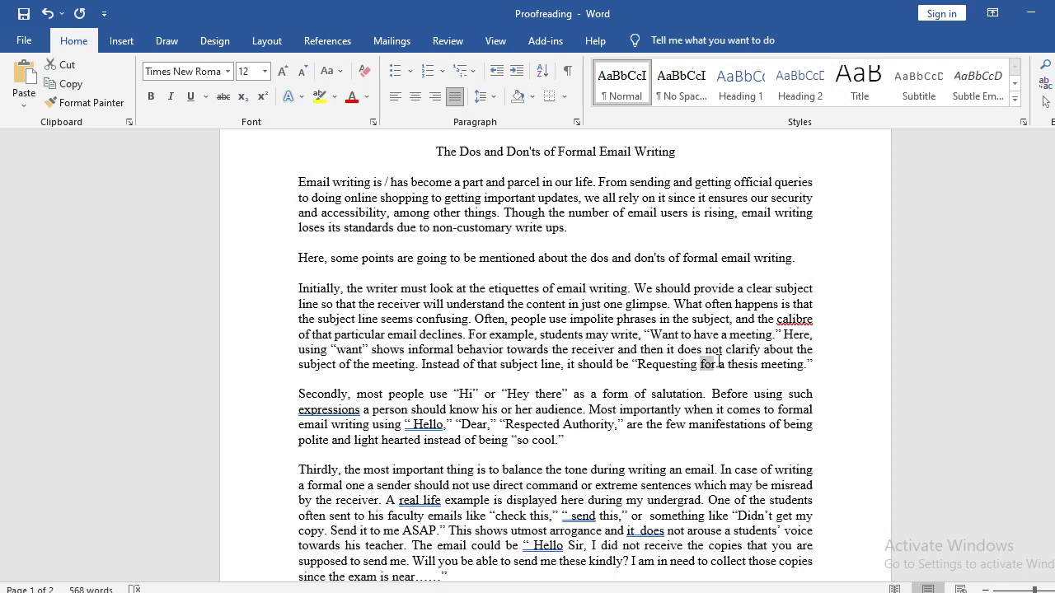
key("Delete")
key("Delete")
key("Delete")
key("Delete")
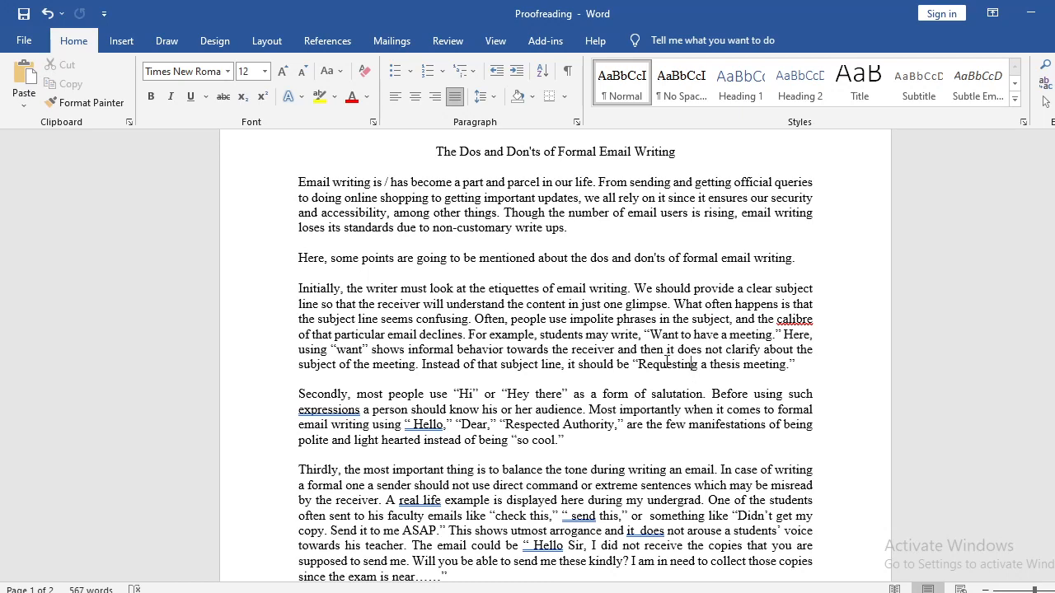
Try merging the sentence "Here, some points are going to be mentioned" into the opening paragraph, and restore it as a separate paragraph.
scroll(387, 399, "down", 2)
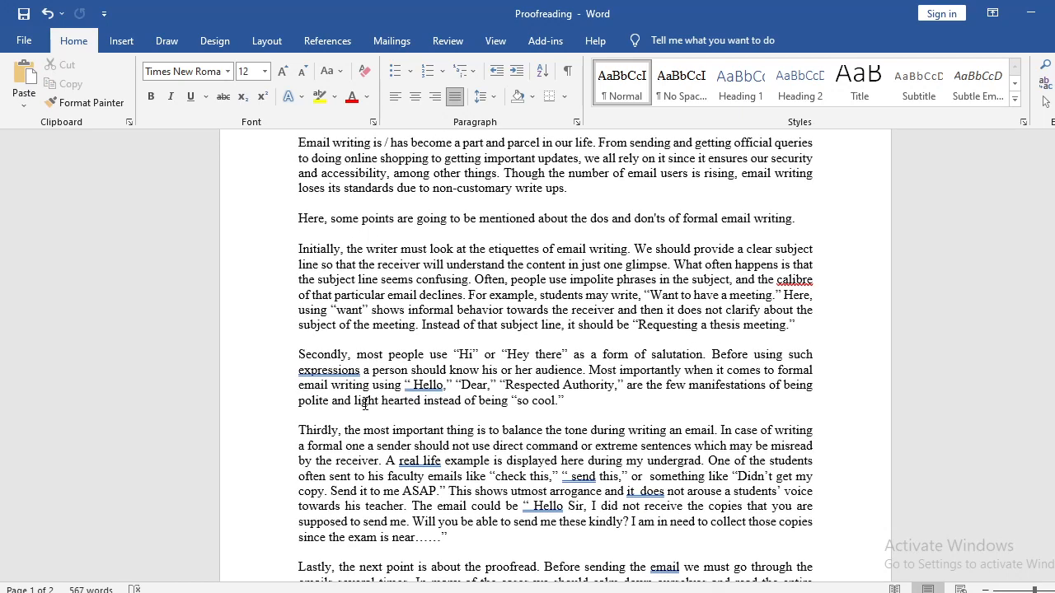
scroll(303, 314, "up", 2)
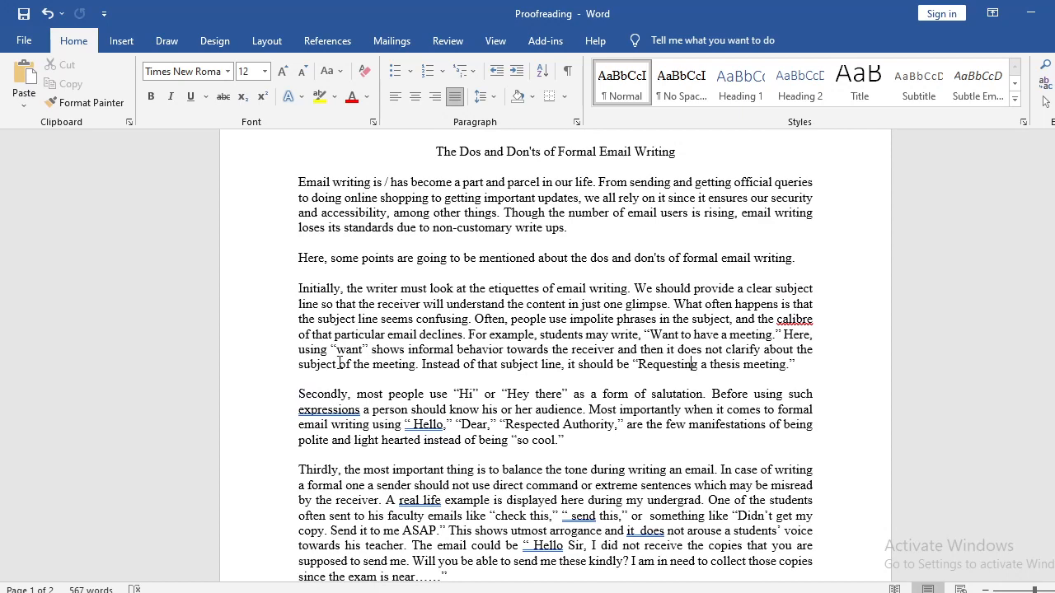
scroll(339, 363, "up", 1)
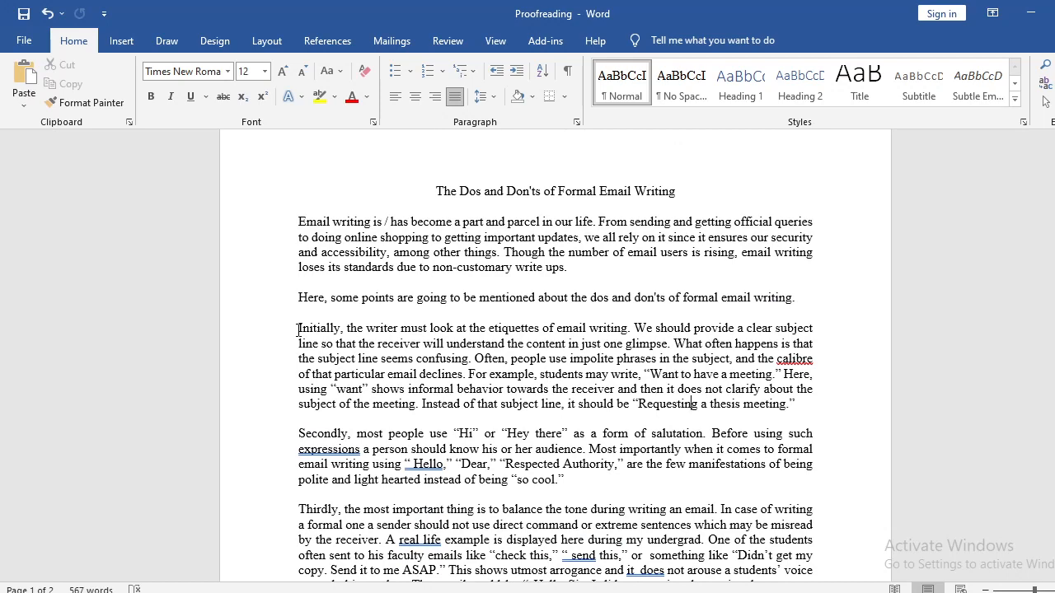
scroll(300, 337, "down", 2)
scroll(306, 243, "up", 2)
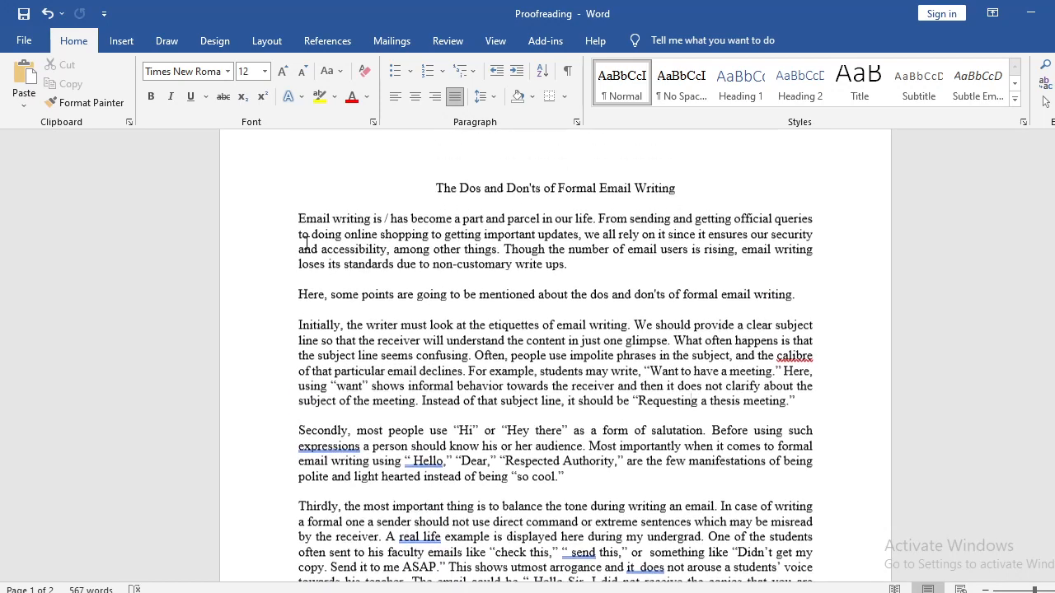
left_click_drag(299, 296, 804, 294)
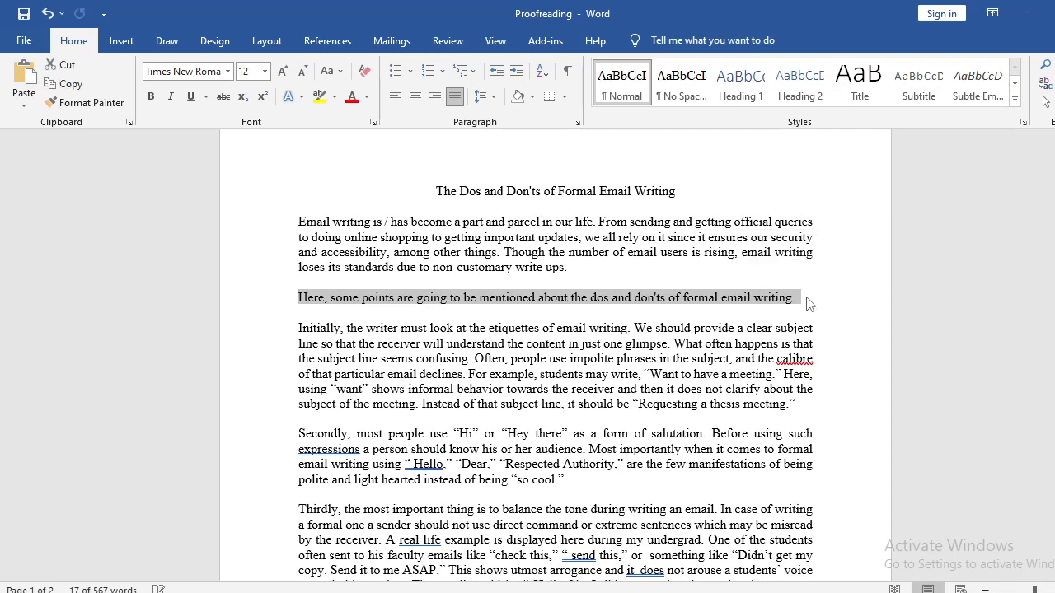
left_click(804, 297)
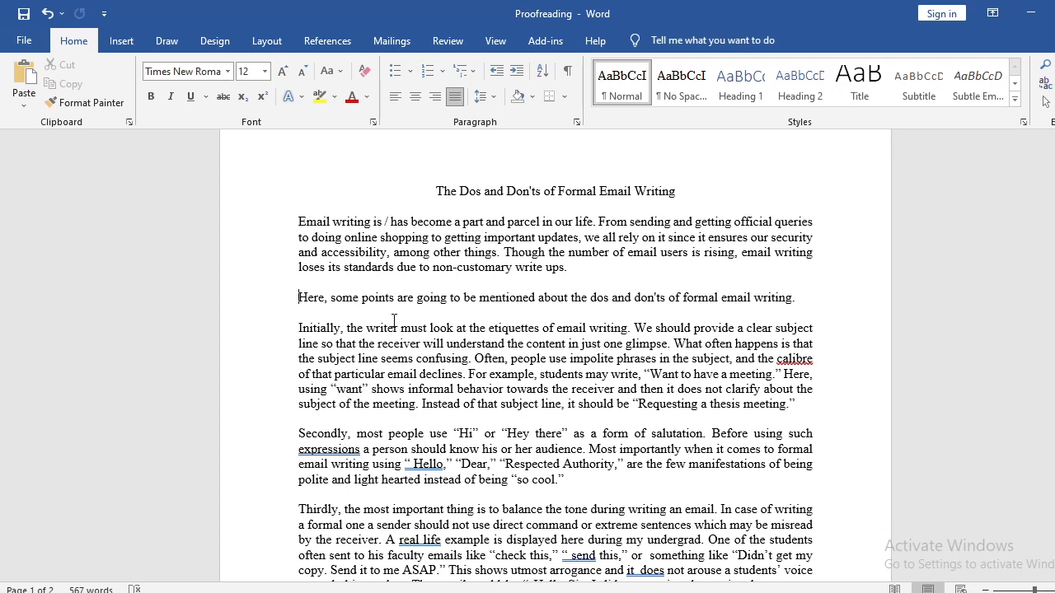
key("BackSpace")
key("BackSpace")
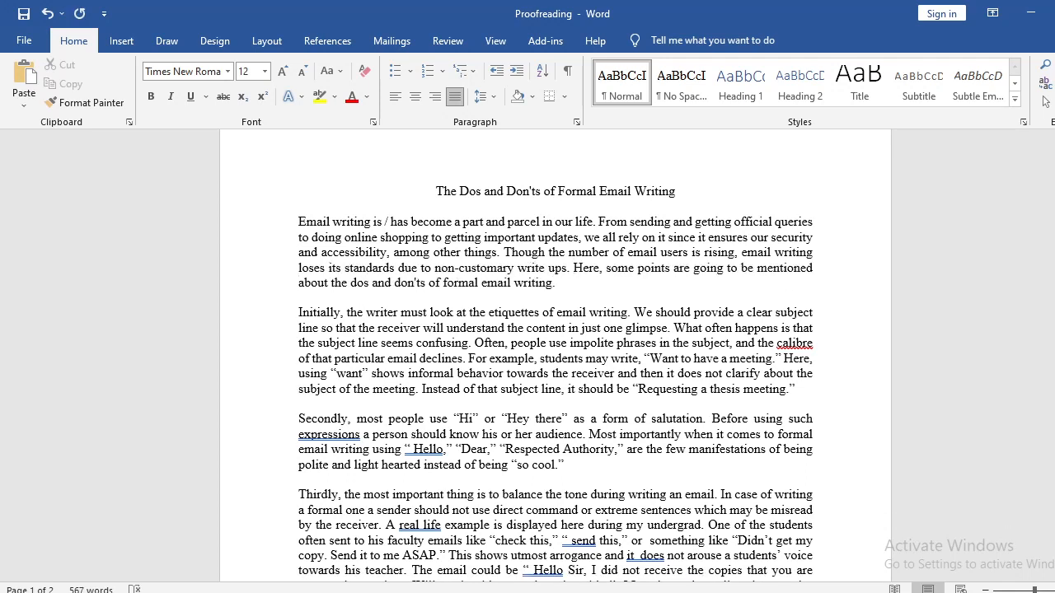
key("BackSpace")
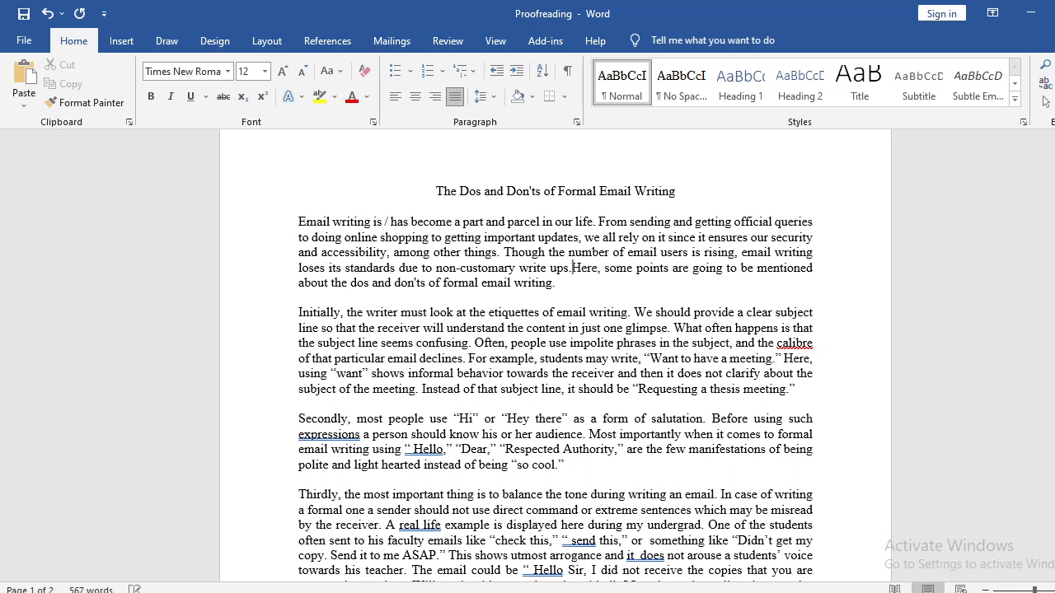
key("Return")
key("Return")
key("Down")
key("Down")
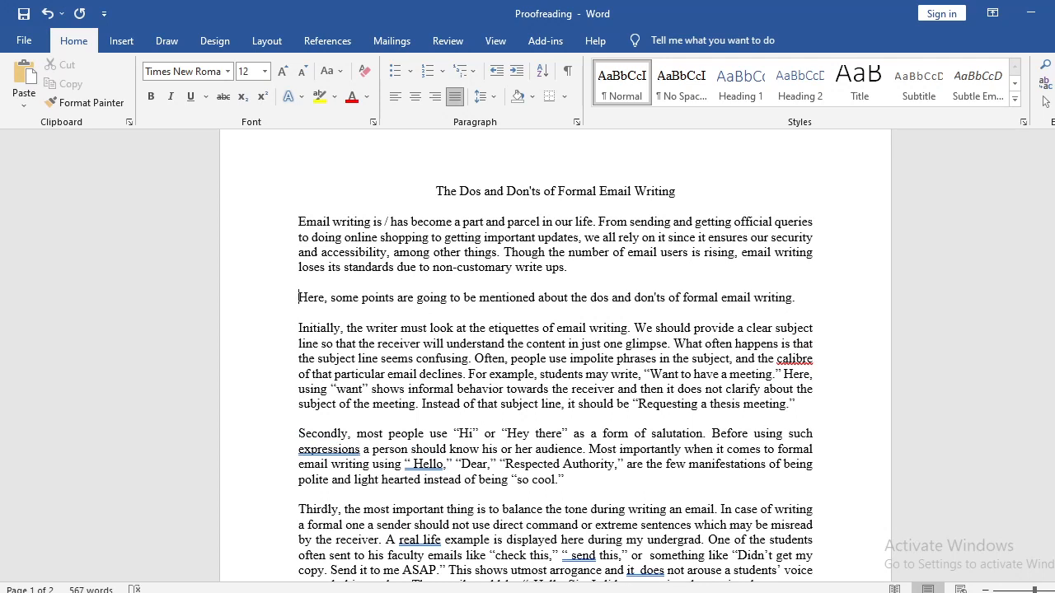
Join the sentence beginning "Here, some points are going to be mentioned" to the end of the opening paragraph after "write ups.".
key("BackSpace")
key("BackSpace")
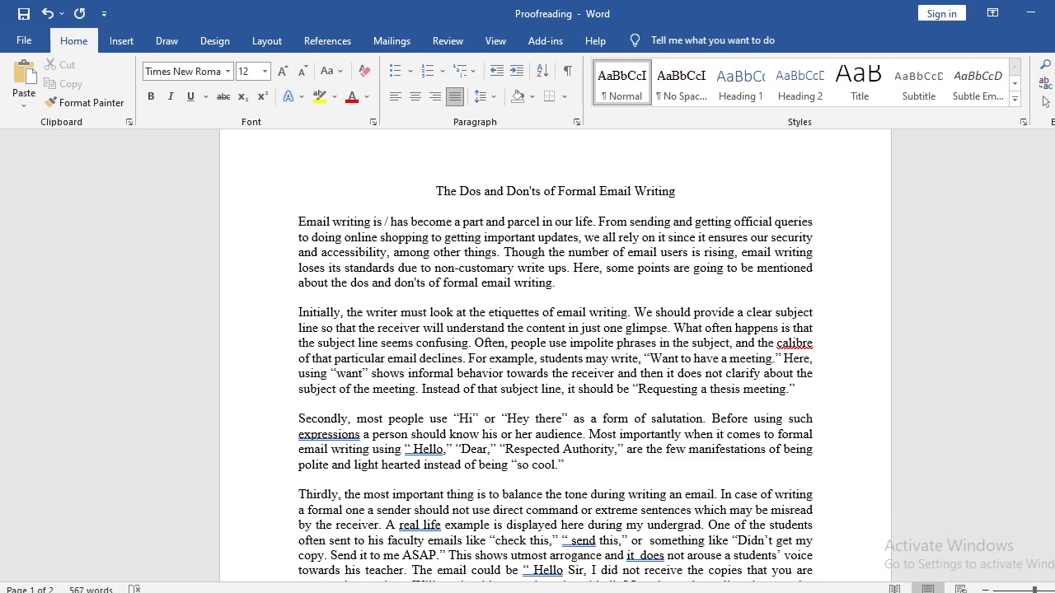
Split the sentence beginning "Here, some points are going to be mentioned" from the opening paragraph into its own paragraph.
key("BackSpace")
key("Return")
key("Return")
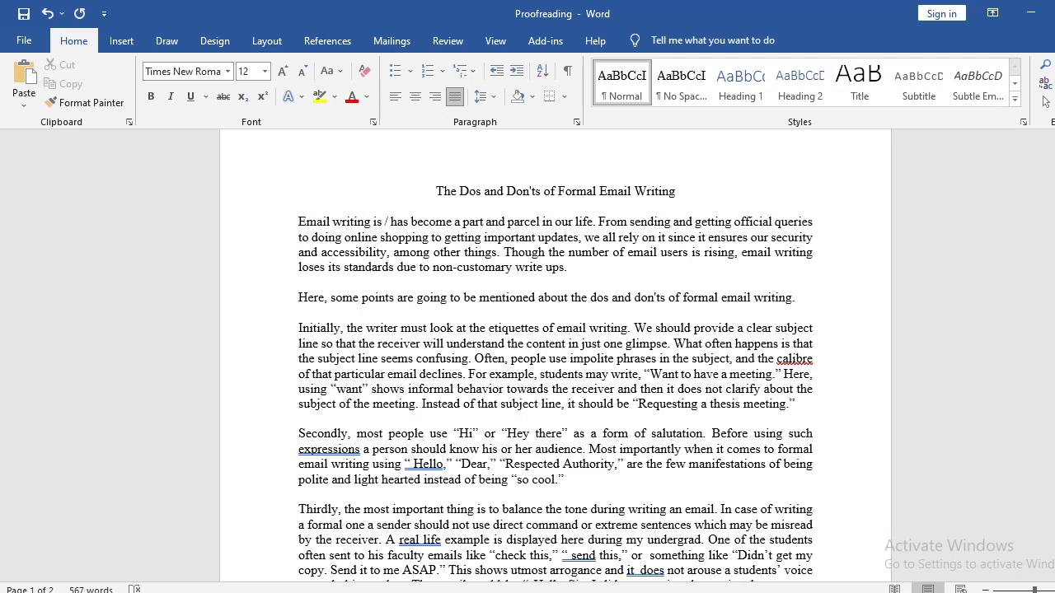
Review how each body paragraph opens, from "Initially" through "Lastly", the quoted sample email and the concluding paragraph.
key("Down")
key("Down")
key("Down")
double_click(313, 328)
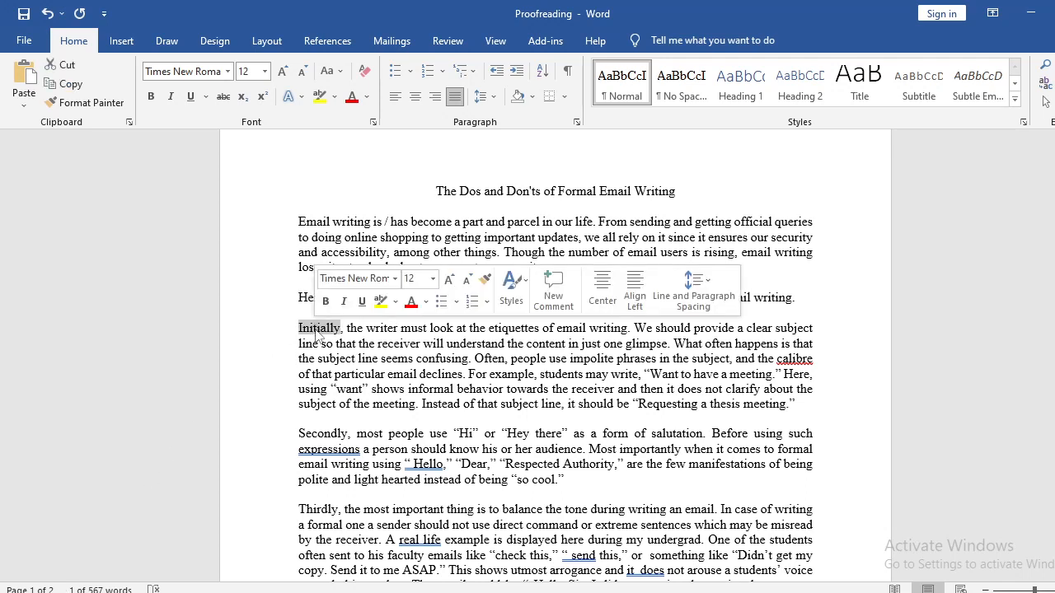
left_click(320, 332)
left_click_drag(300, 328, 339, 330)
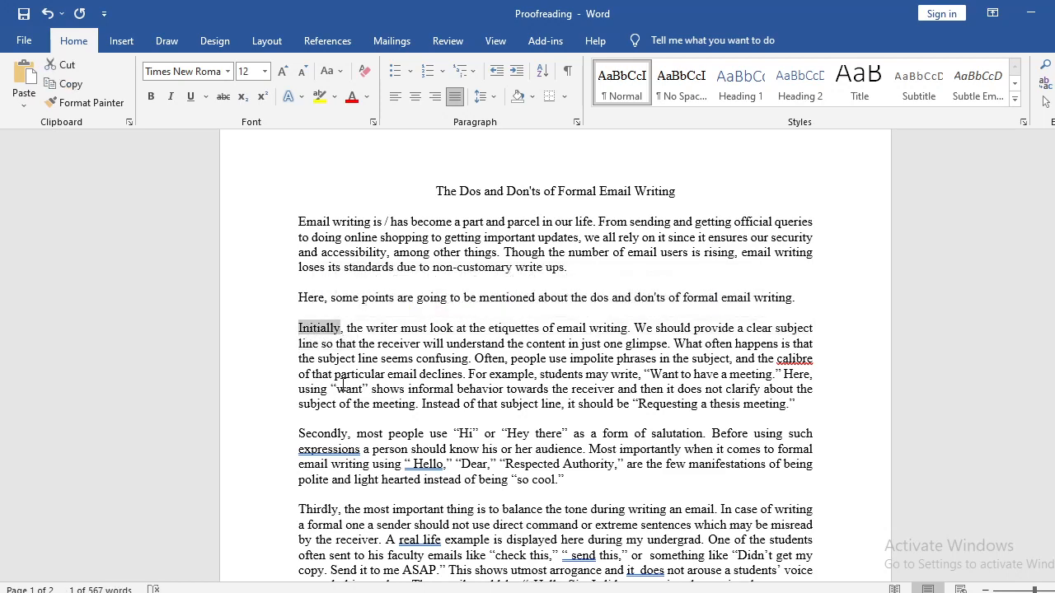
scroll(345, 386, "down", 3)
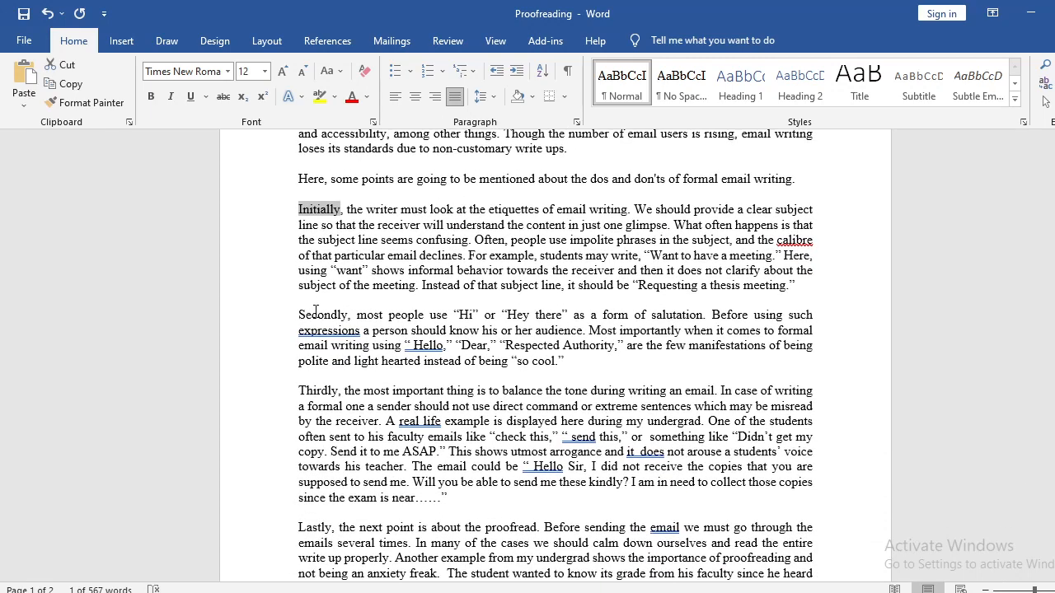
double_click(313, 314)
double_click(323, 391)
scroll(326, 396, "down", 4)
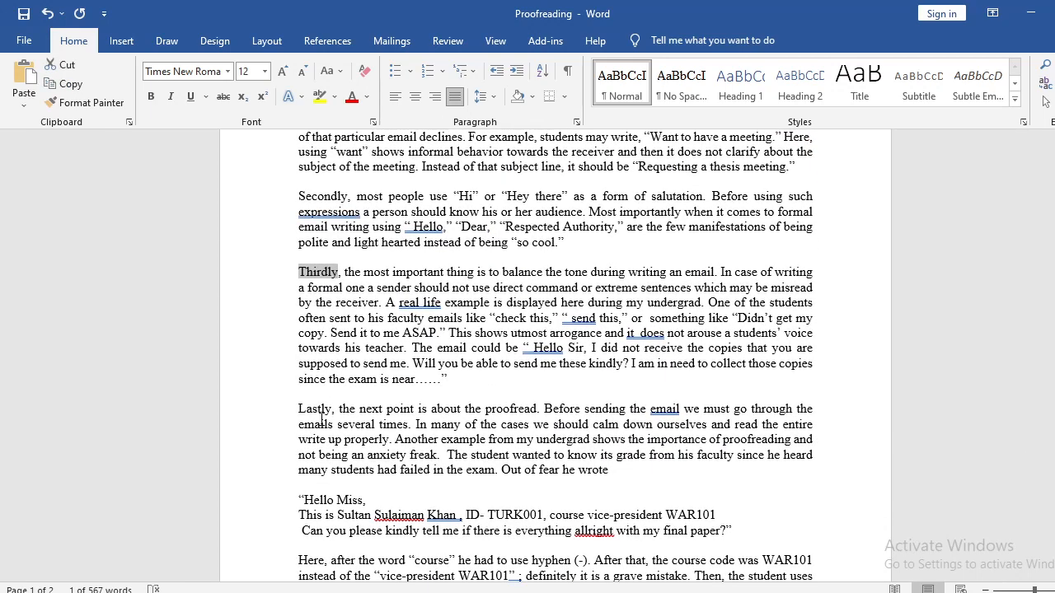
double_click(316, 385)
scroll(322, 420, "down", 1)
left_click_drag(303, 420, 349, 450)
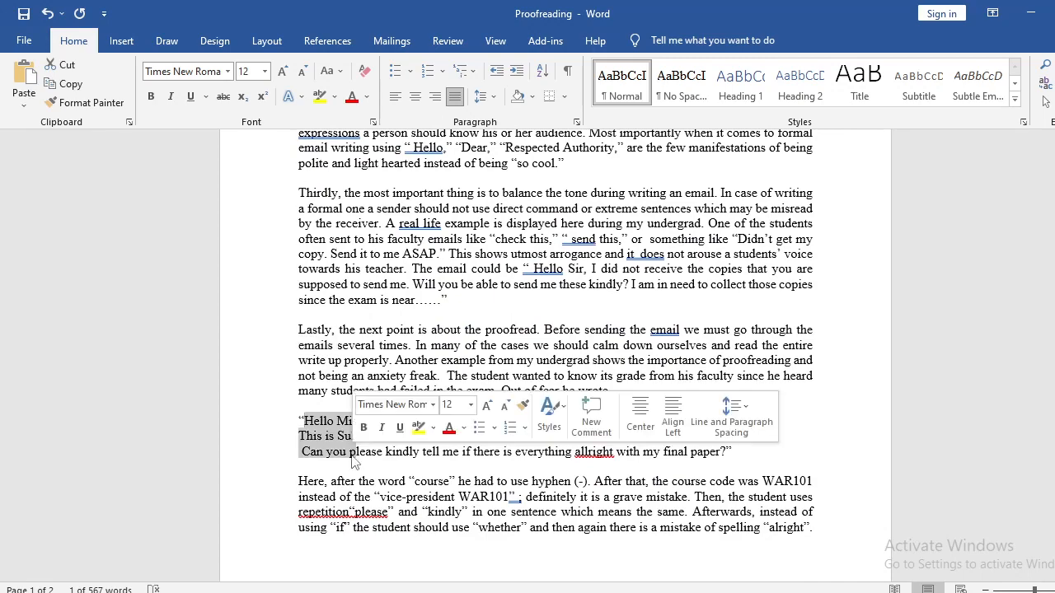
scroll(349, 450, "down", 3)
left_click(353, 363)
scroll(278, 379, "down", 10)
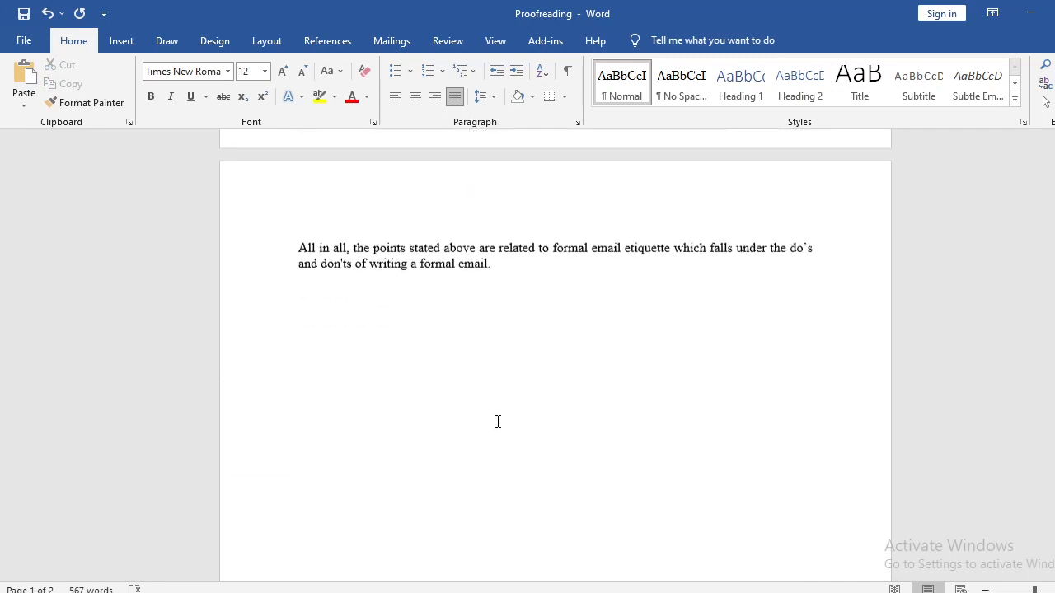
scroll(497, 424, "up", 17)
scroll(493, 420, "up", 4)
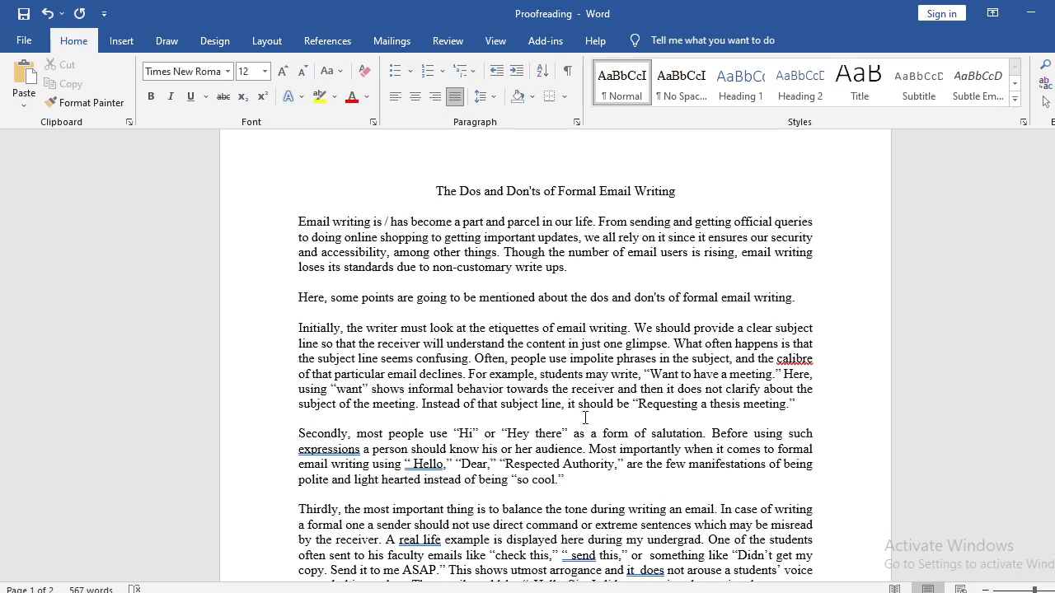
In the paragraph beginning "Secondly", insert a comma after "expressions" and remove the extra space between the opening quotation mark and "Hello".
scroll(459, 425, "down", 1)
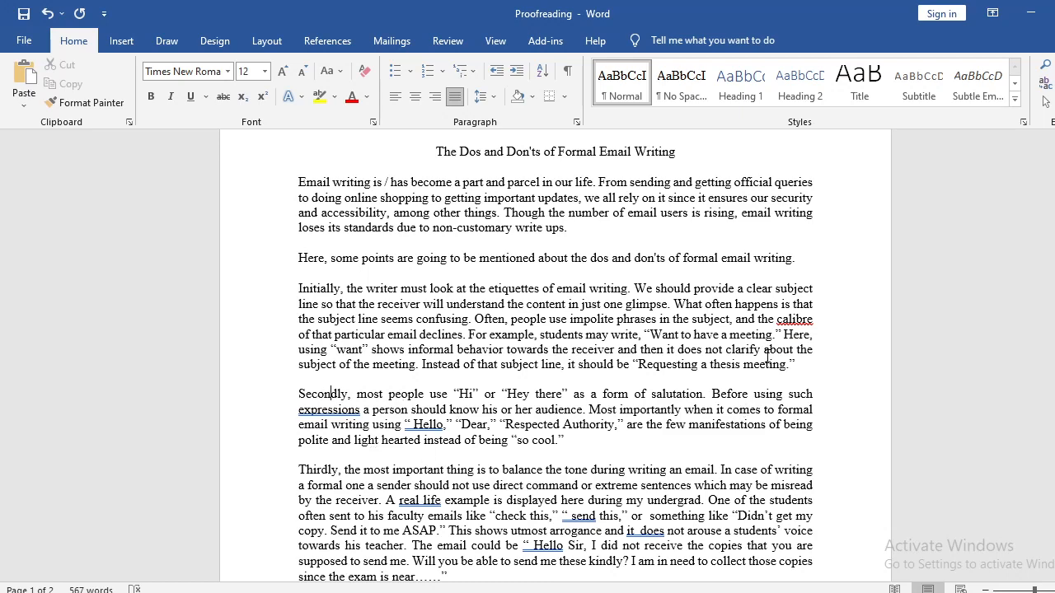
scroll(368, 362, "down", 1)
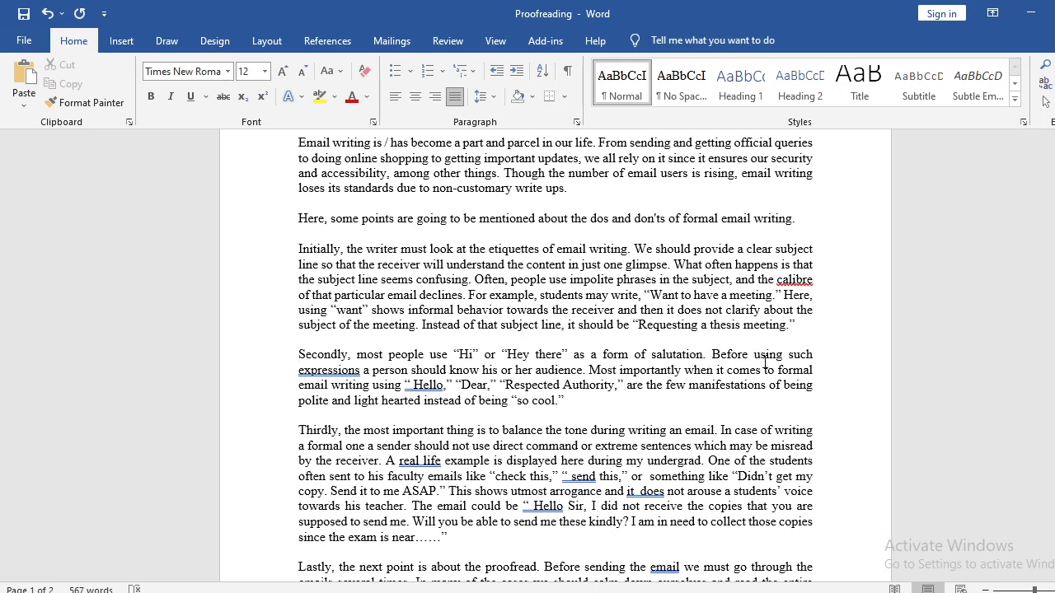
double_click(363, 371)
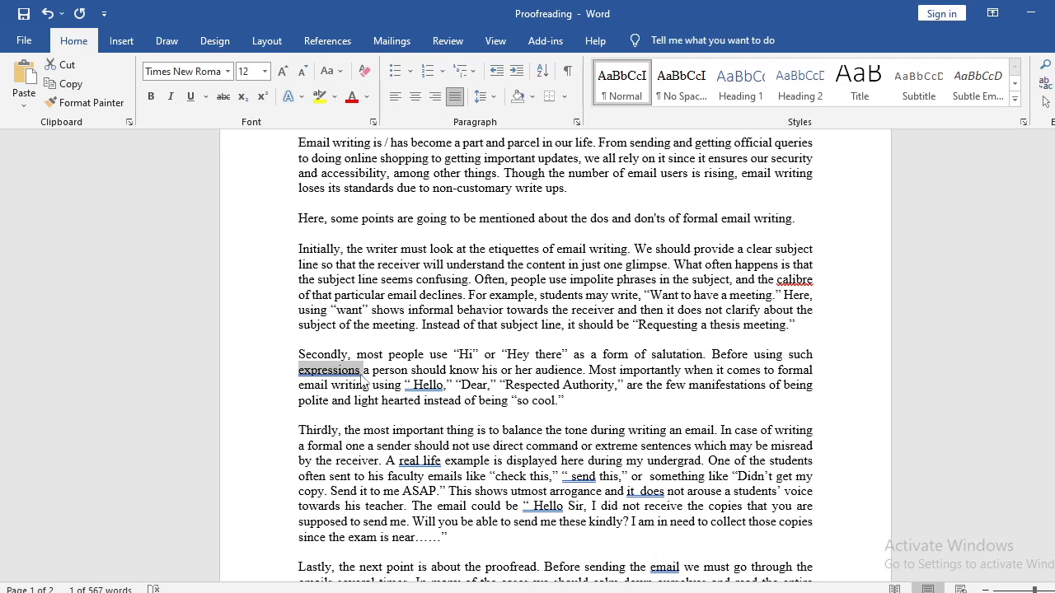
key("Right")
type(",")
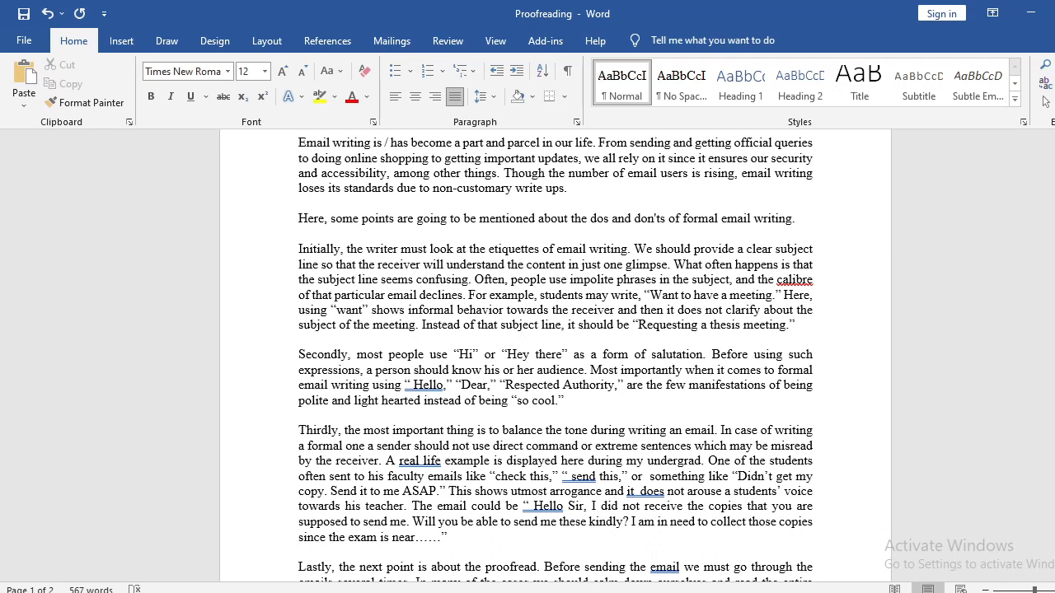
left_click(409, 385)
key("BackSpace")
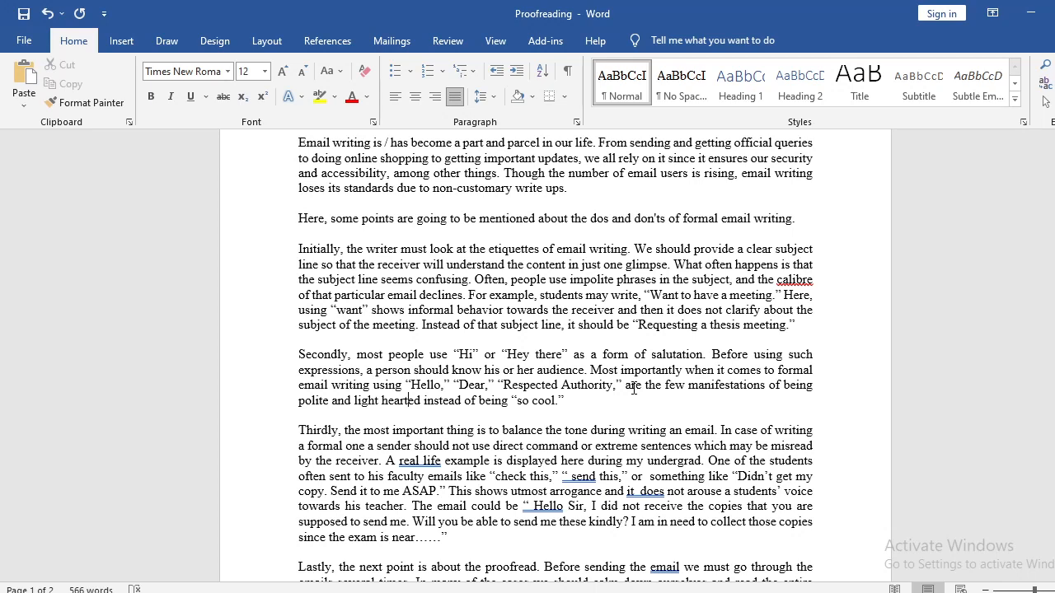
Examine the quoted salutations in the "Secondly" paragraph and the wording "the few manifestations" that describes them.
double_click(691, 387)
left_click(701, 385)
left_click_drag(404, 385, 611, 380)
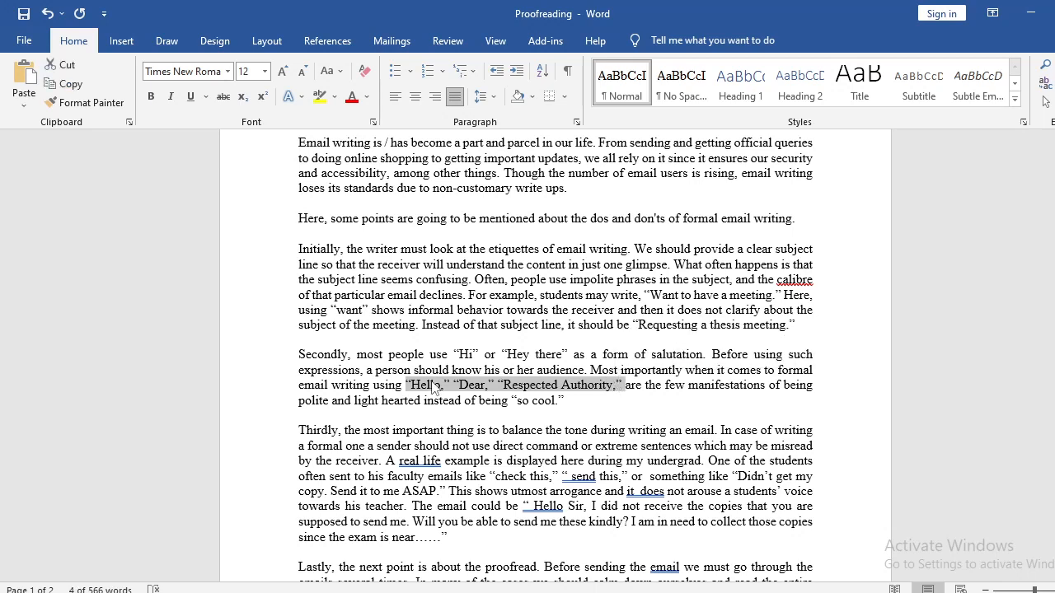
left_click_drag(410, 385, 624, 385)
left_click_drag(454, 355, 572, 356)
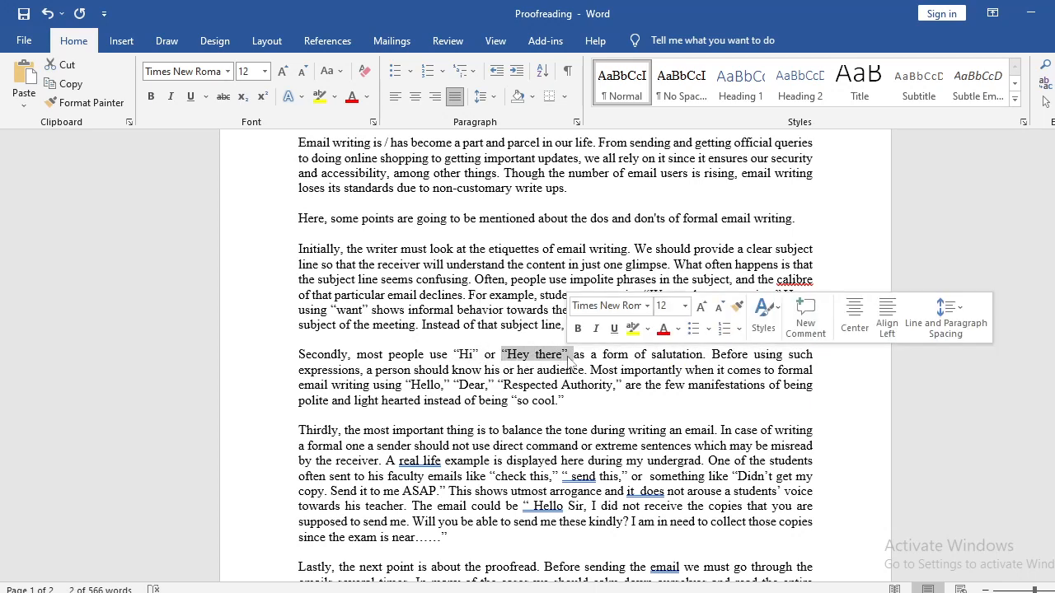
left_click(622, 396)
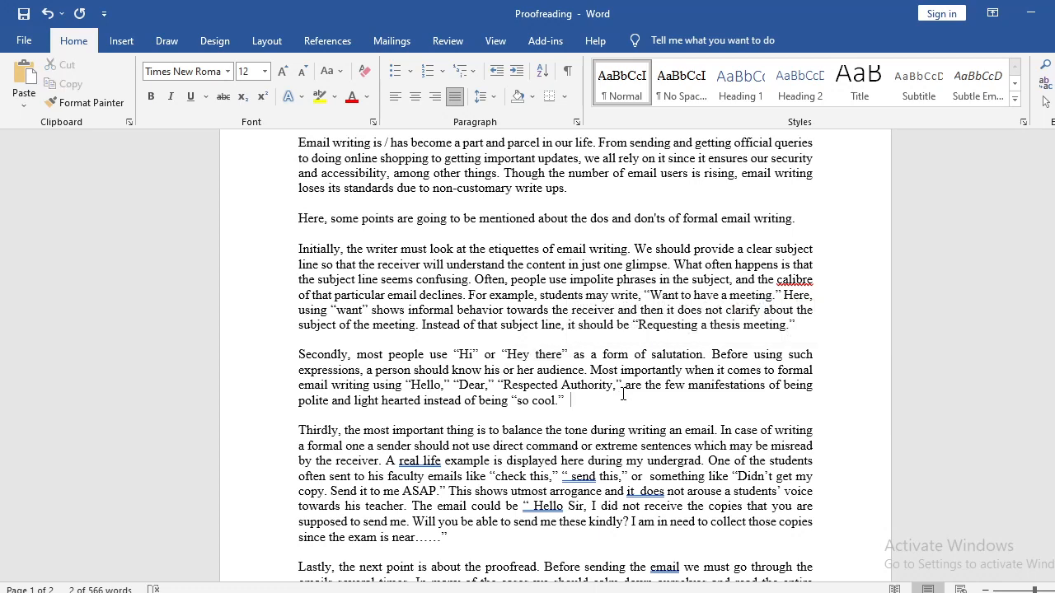
double_click(697, 385)
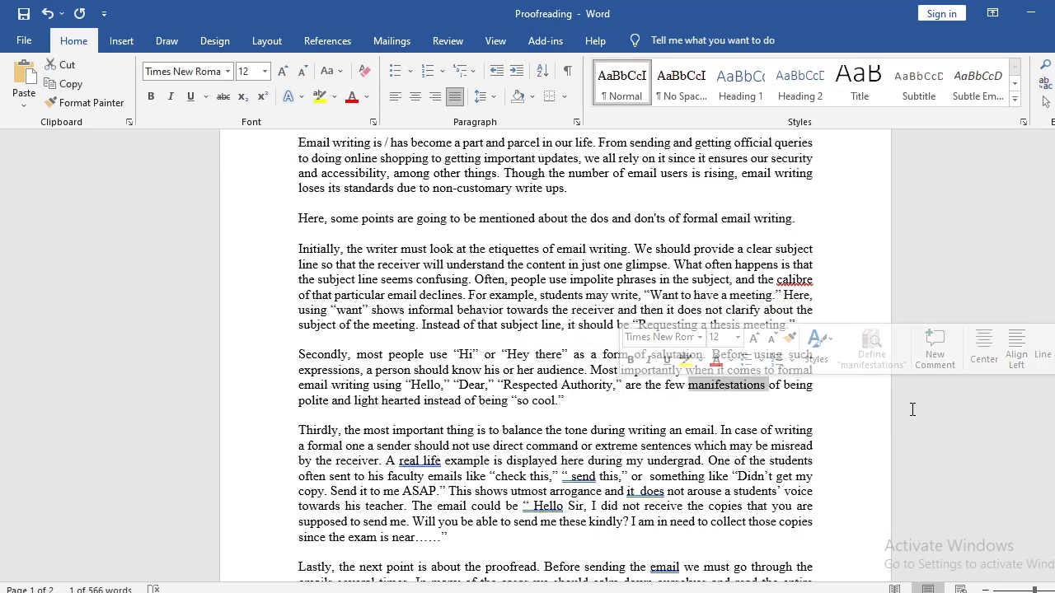
double_click(652, 387)
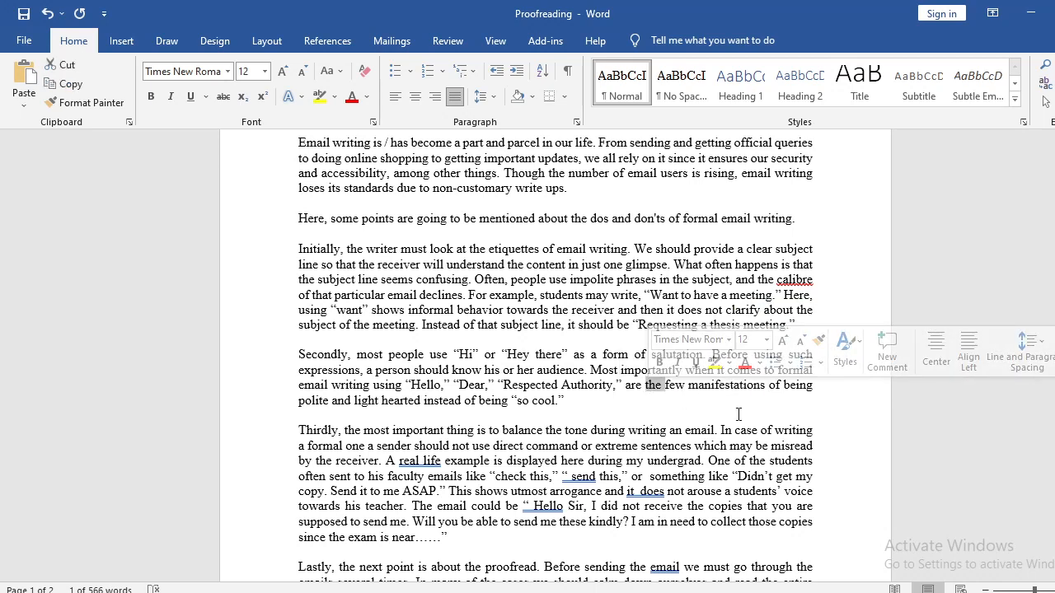
left_click(649, 387)
double_click(652, 387)
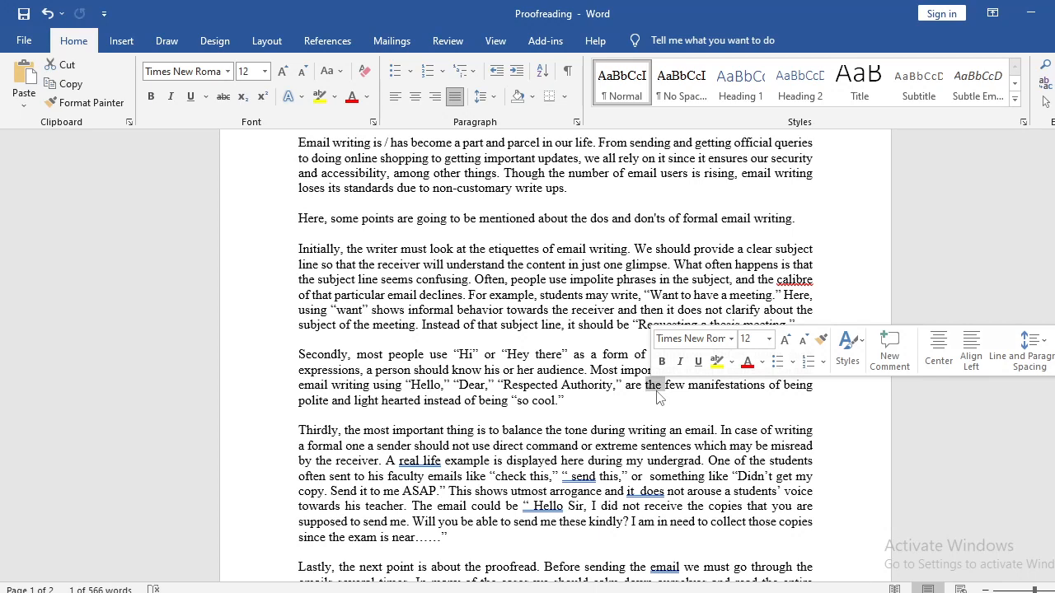
left_click(655, 387)
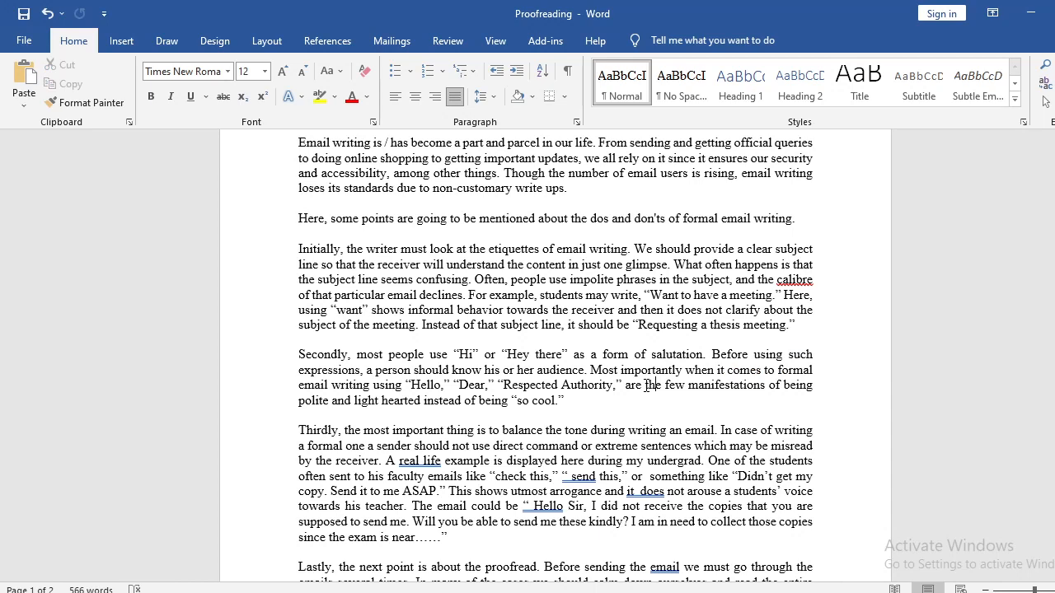
left_click_drag(646, 385, 664, 386)
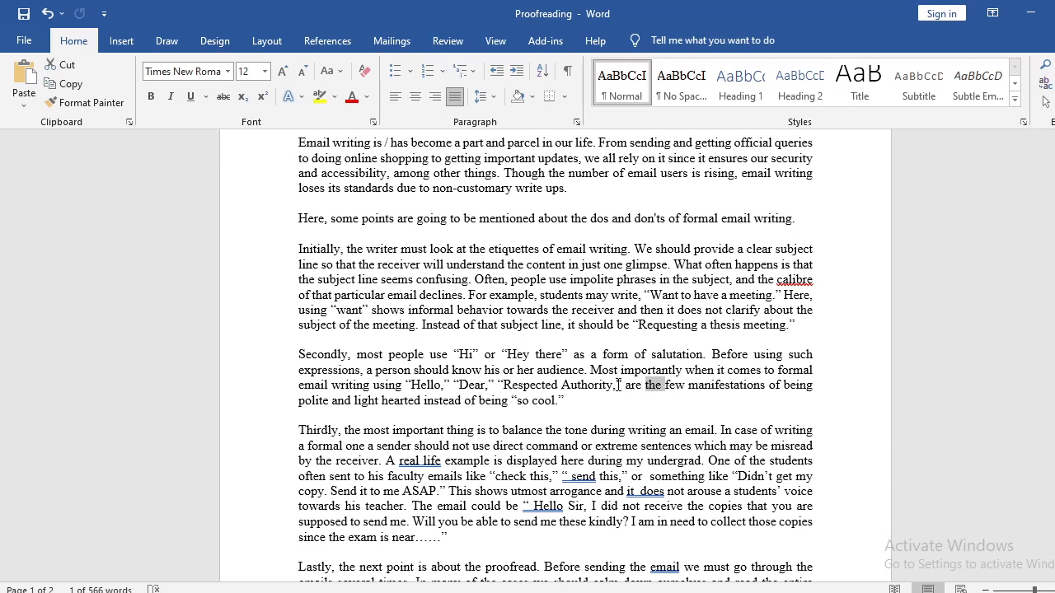
left_click_drag(624, 385, 411, 385)
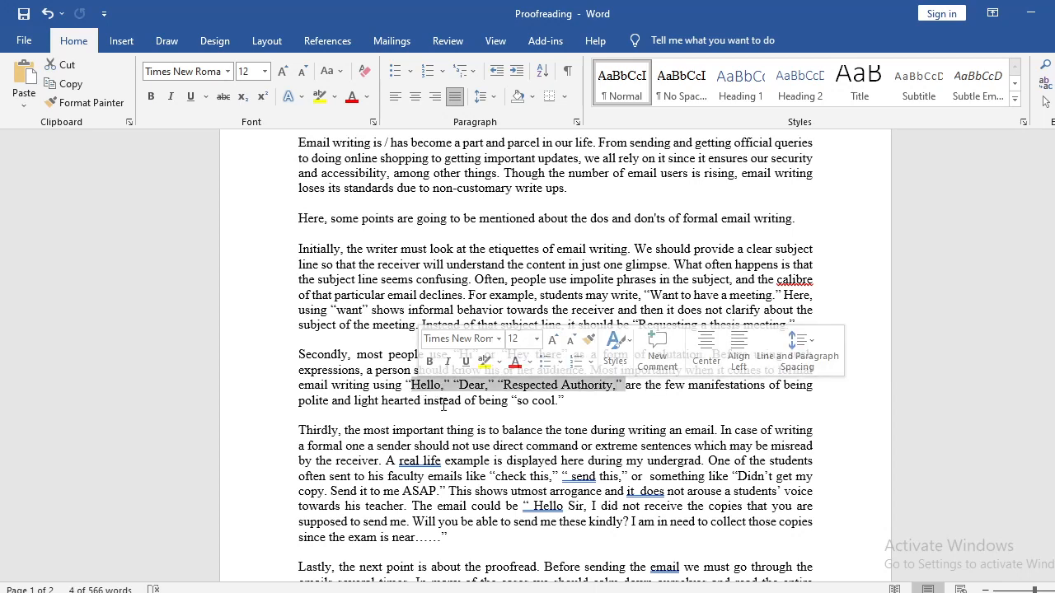
left_click(555, 400)
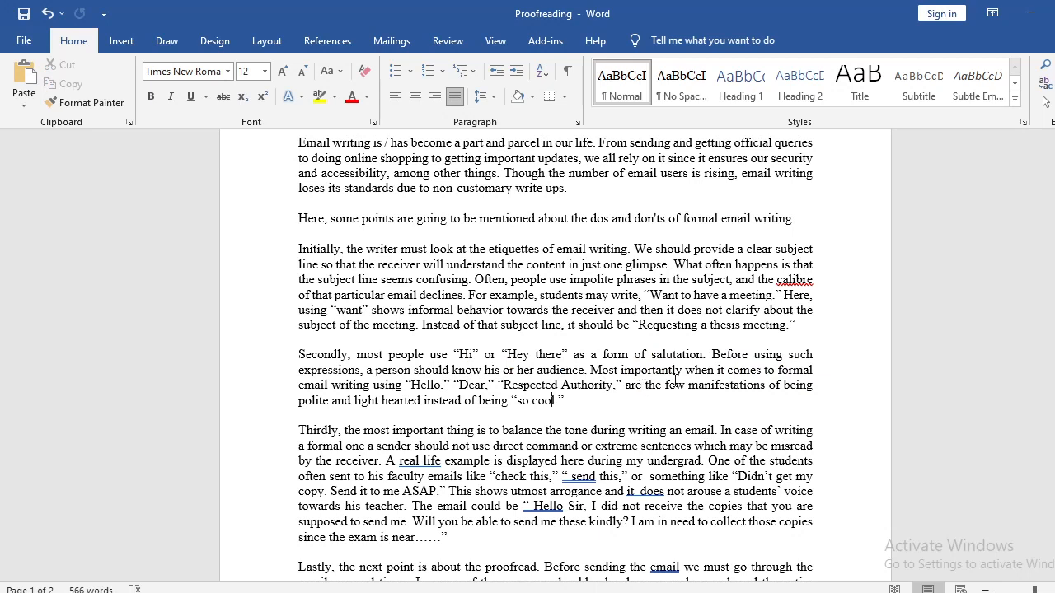
Delete "the" before "few" and replace "manifestations" with "alternatives" in the "Secondly" paragraph.
double_click(650, 385)
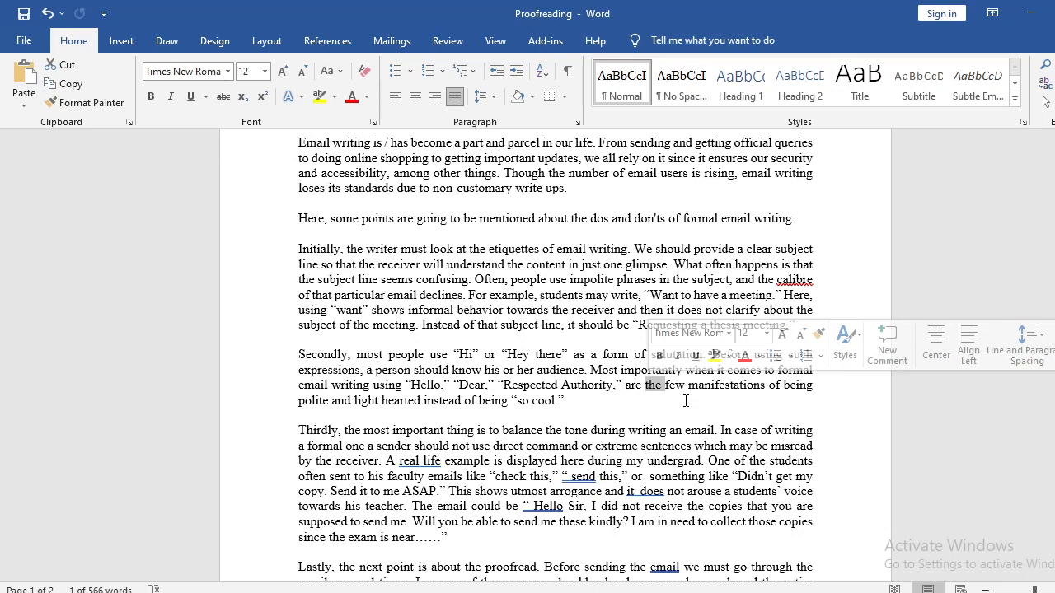
key("Delete")
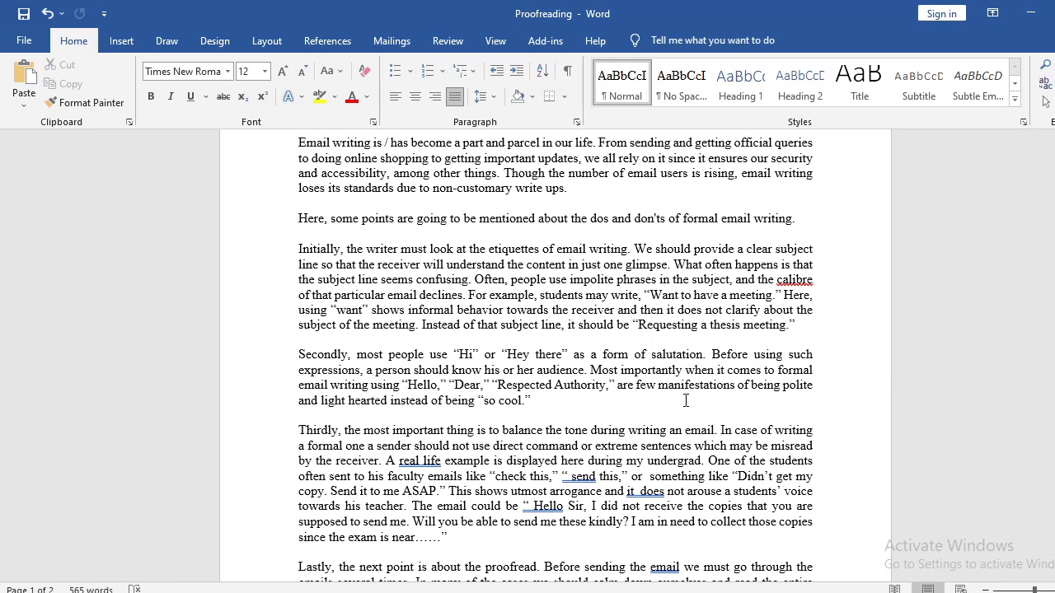
key("Right")
double_click(689, 385)
type("exam")
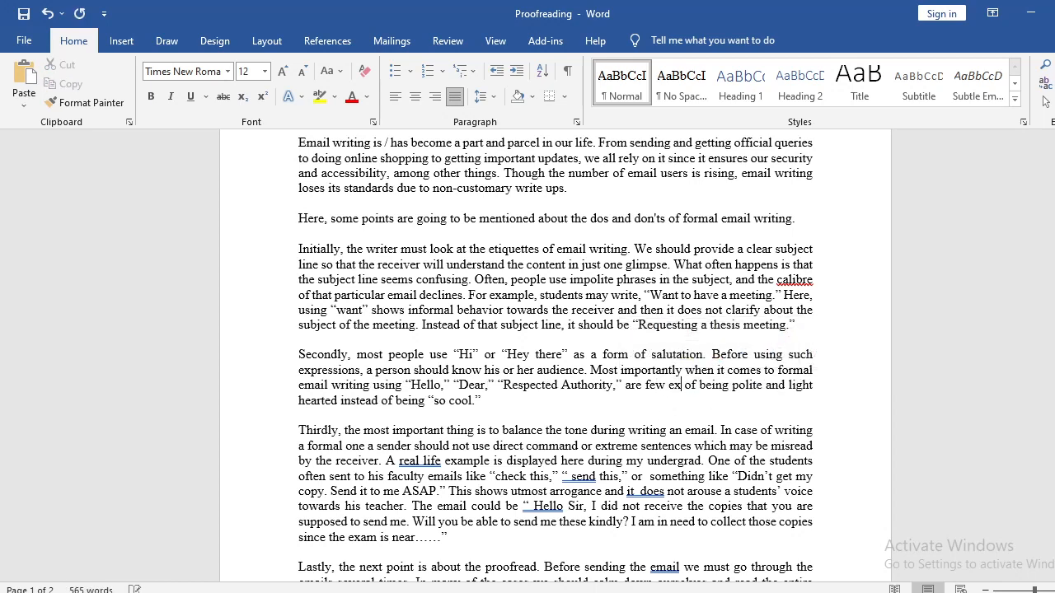
key("BackSpace")
key("BackSpace")
key("BackSpace")
key("BackSpace")
type("altern")
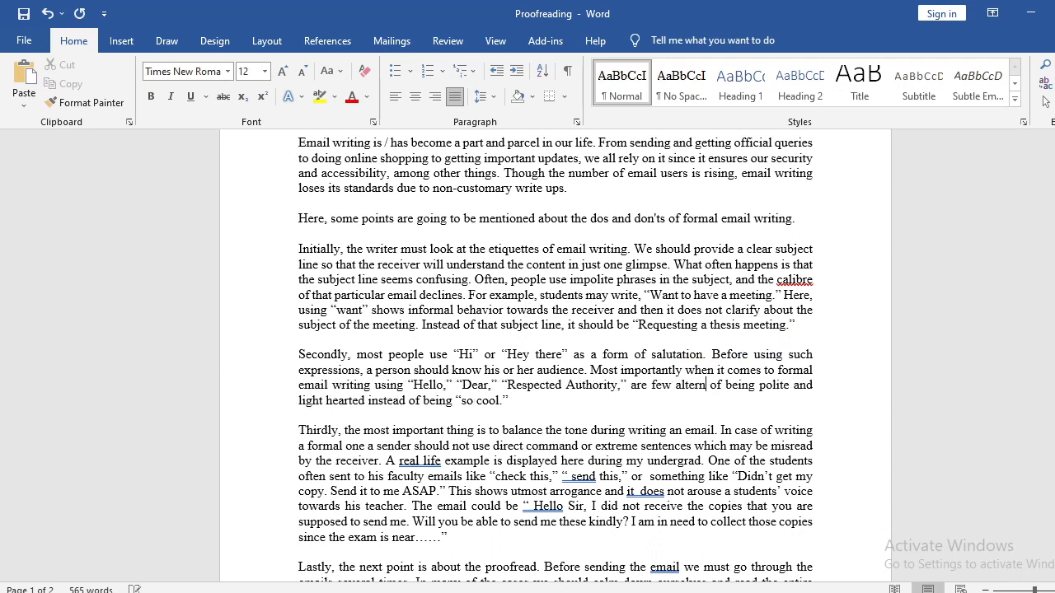
type("atives")
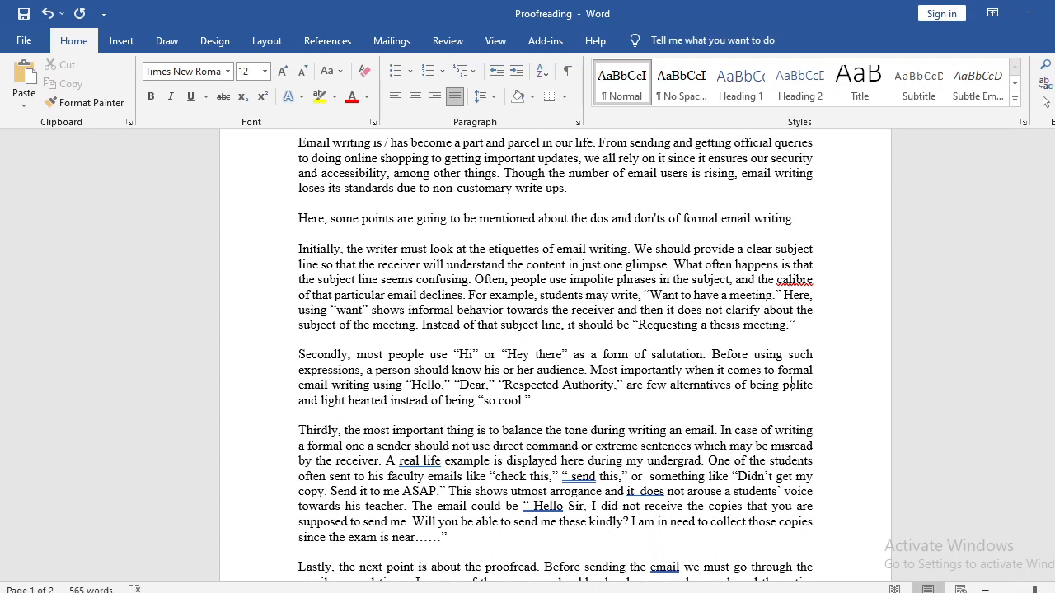
Try hyphenating "light hearted" in the last line of the "Secondly" paragraph, and restore it as two separate words.
left_click(350, 400)
key("BackSpace")
type("-")
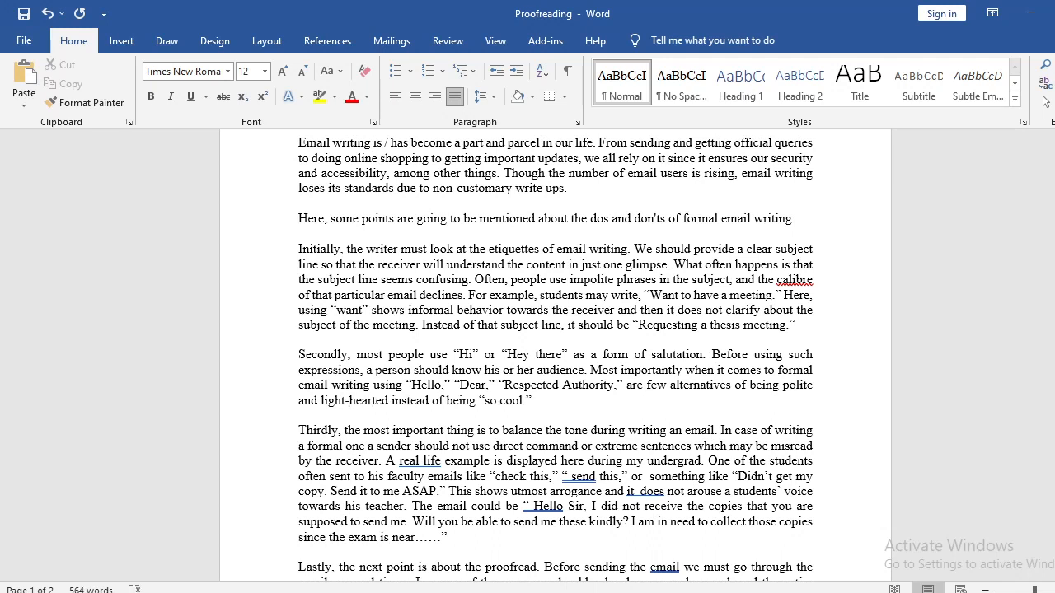
key("BackSpace")
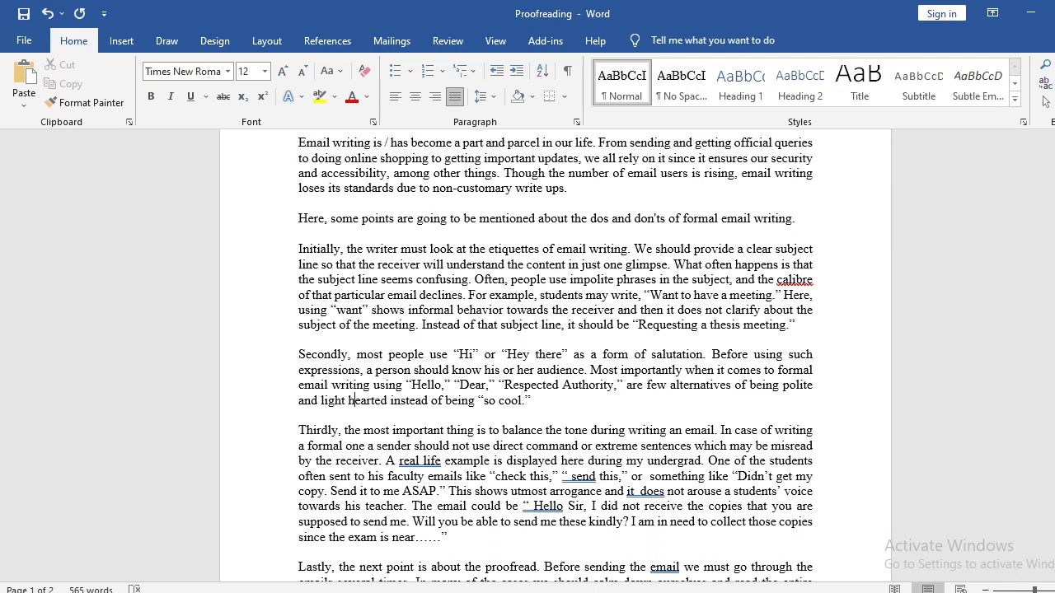
key("Right")
key("Right")
key("Right")
key("Right")
key("Right")
key("Right")
key("Right")
key("Right")
key("Right")
key("Right")
key("Right")
key("Right")
key("Right")
key("Right")
key("Right")
key("Right")
key("Right")
key("Right")
key("Right")
key("Right")
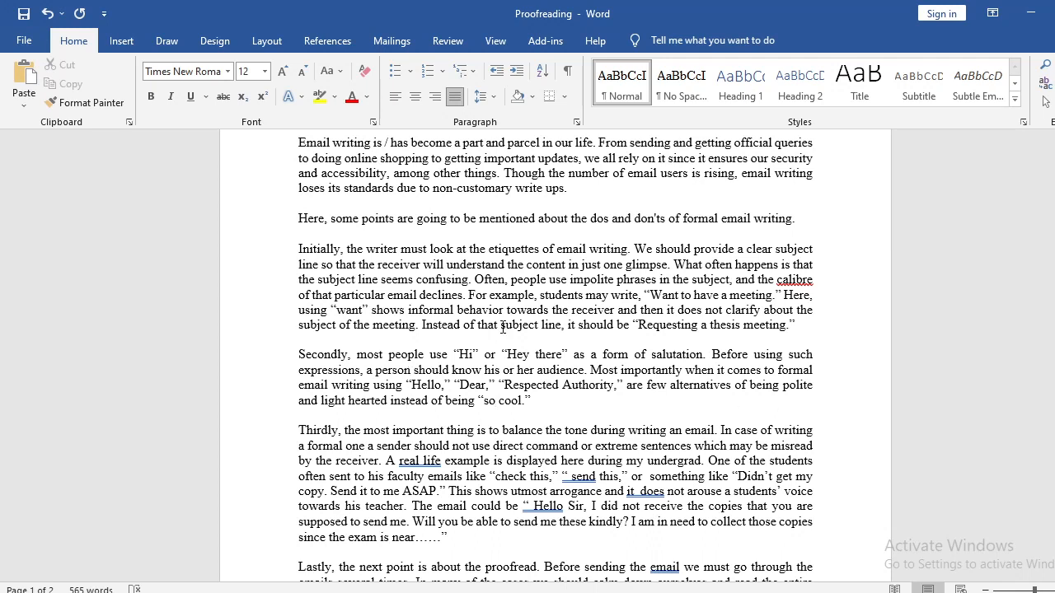
Examine the quoted expression "Hey there" and the closing phrase "light hearted instead of being 'so cool'" in the "Secondly" paragraph.
left_click_drag(458, 355, 560, 355)
left_click(508, 356)
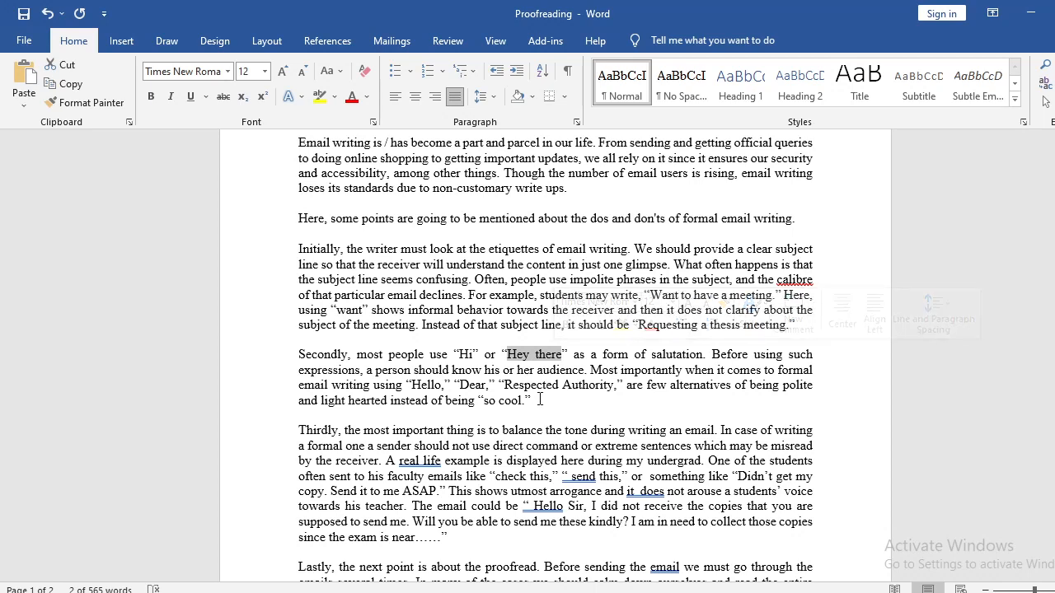
triple_click(467, 357)
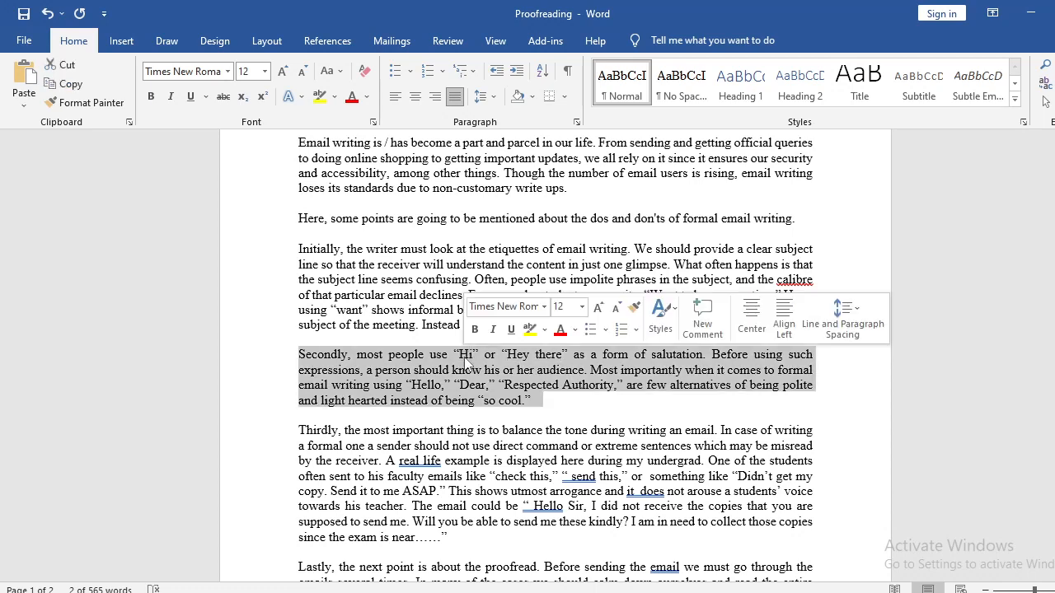
left_click(557, 405)
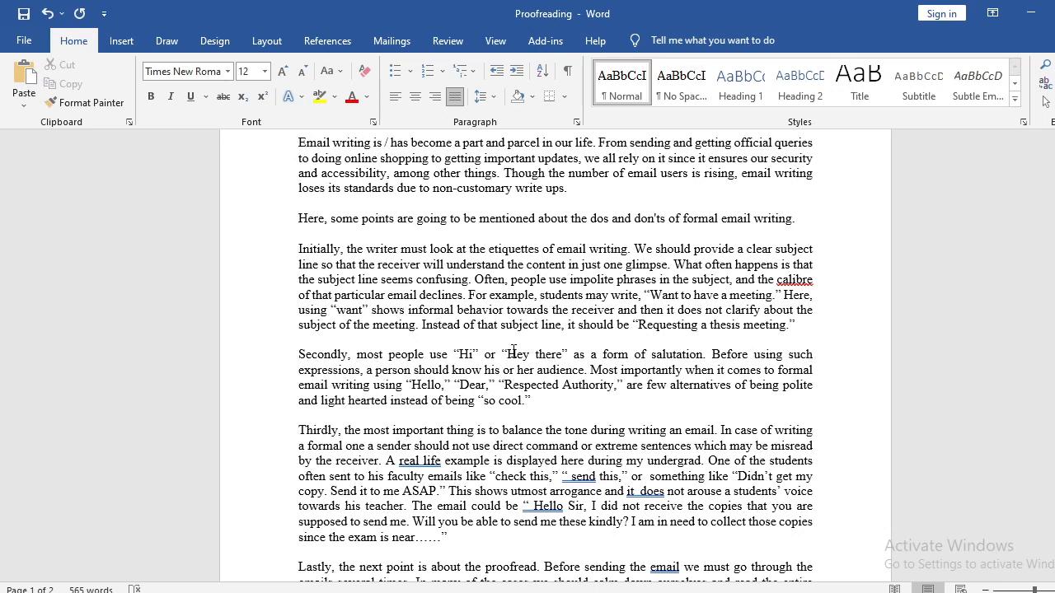
left_click_drag(516, 350, 564, 355)
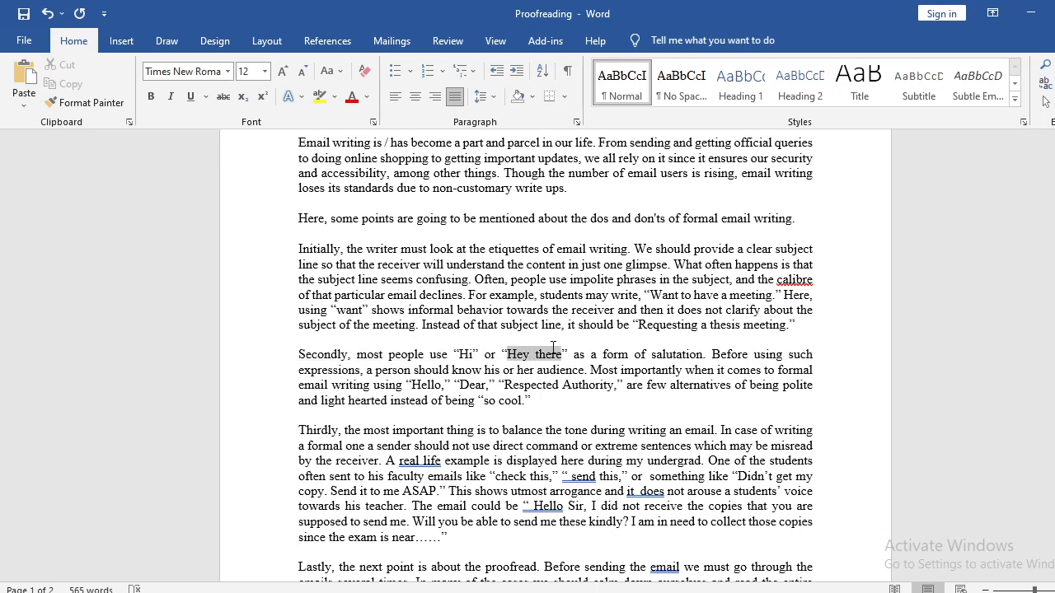
left_click(556, 405)
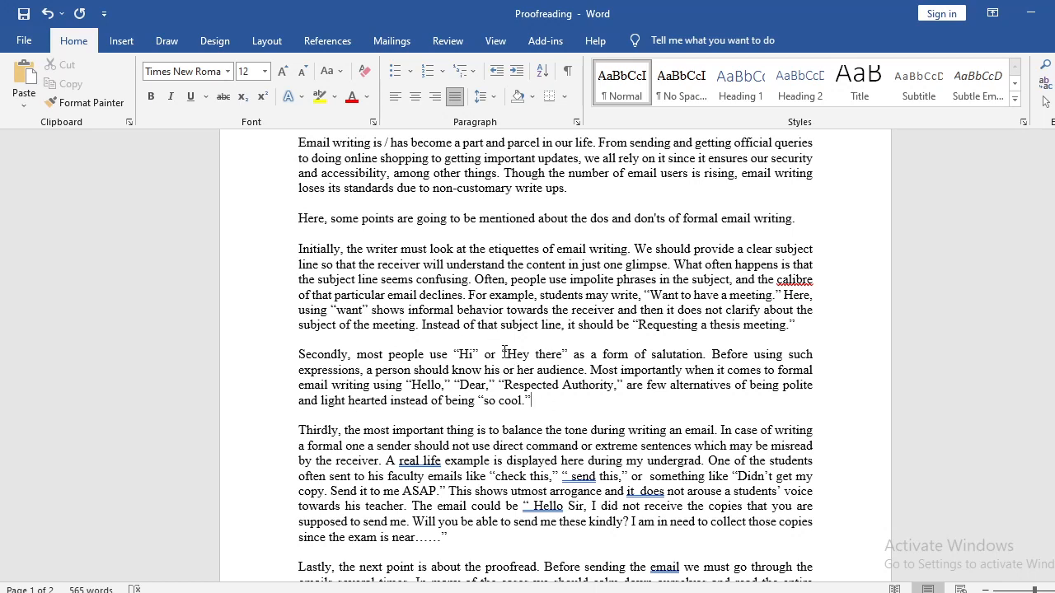
left_click_drag(503, 355, 569, 356)
left_click(520, 394)
left_click_drag(387, 402, 544, 407)
left_click(325, 401)
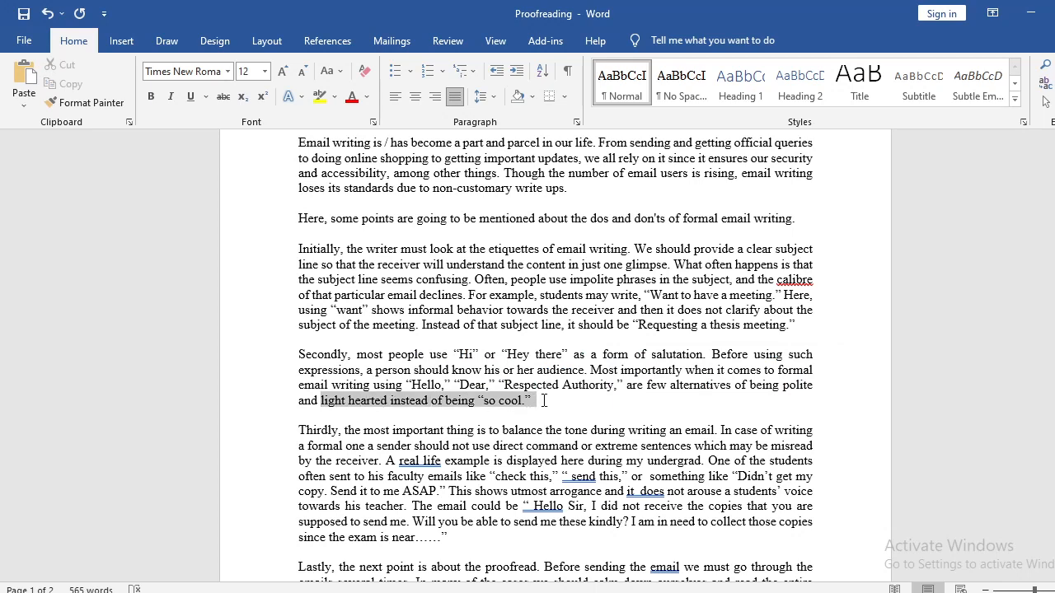
End the "Secondly" paragraph with a period after "polite" and delete the remaining words "and light hearted instead of being 'so cool.'".
left_click(831, 387)
key("BackSpace")
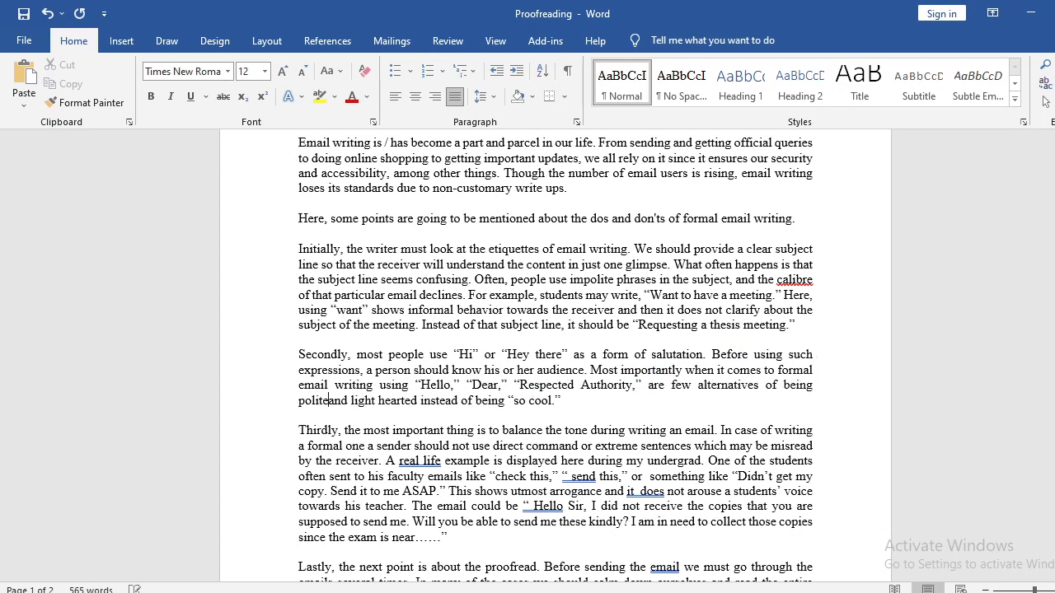
type(".")
key("shift+Right")
key("shift+Right")
key("shift+Right")
key("shift+Right")
key("shift+Right")
key("shift+Right")
key("shift+Right")
key("shift+Right")
key("shift+Right")
key("shift+Right")
key("shift+Right")
key("shift+Right")
key("shift+Right")
key("shift+Right")
key("shift+Right")
key("shift+Right")
key("shift+Right")
key("shift+Right")
key("shift+Right")
key("shift+Right")
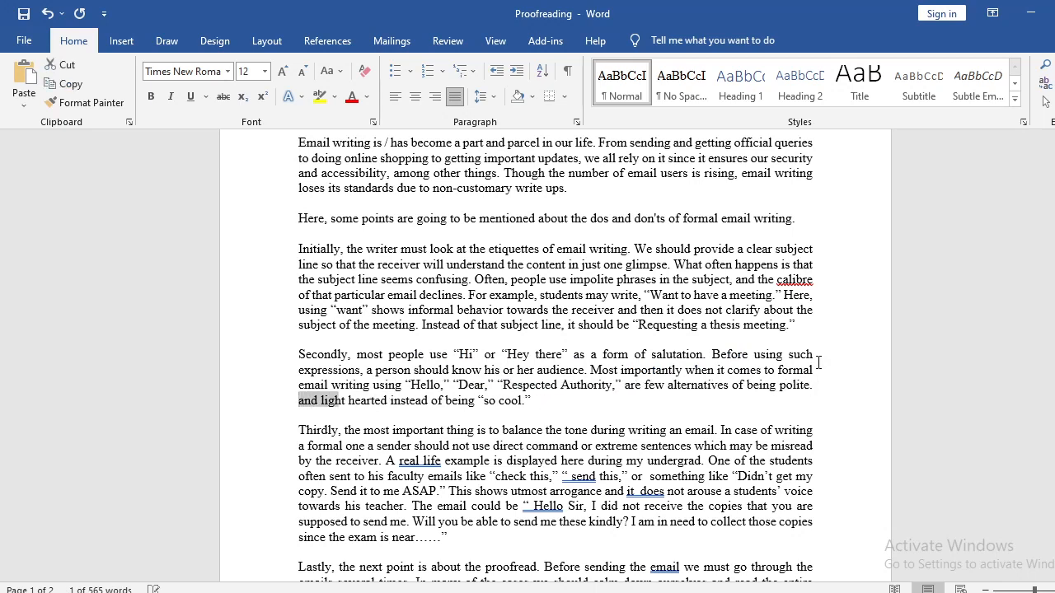
key("shift+Right")
key("shift+Right")
key("shift+Right")
key("shift+Right")
key("shift+Right")
key("shift+Right")
key("shift+Right")
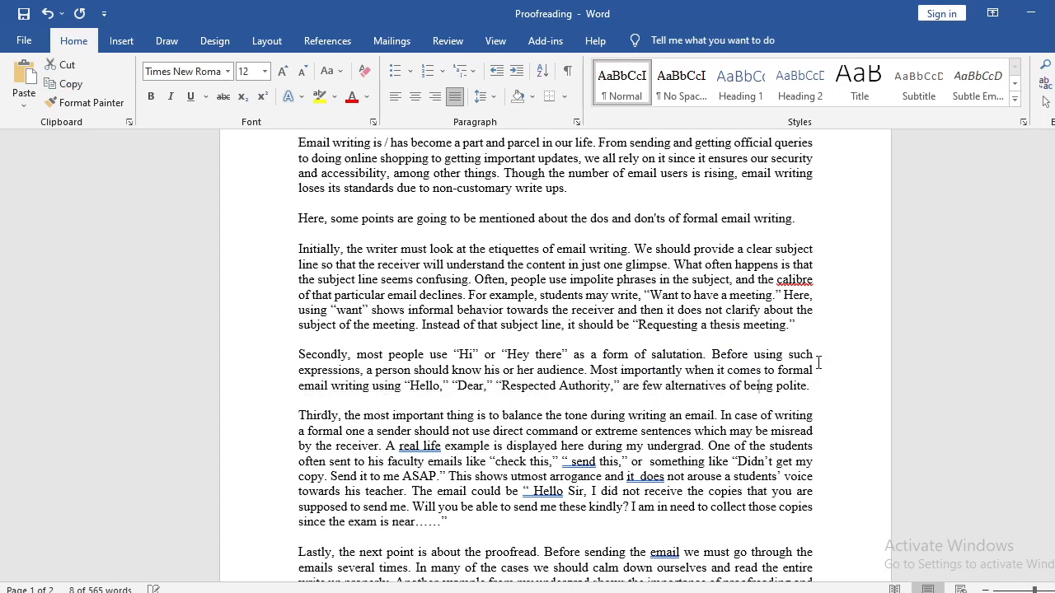
key("Delete")
key("BackSpace")
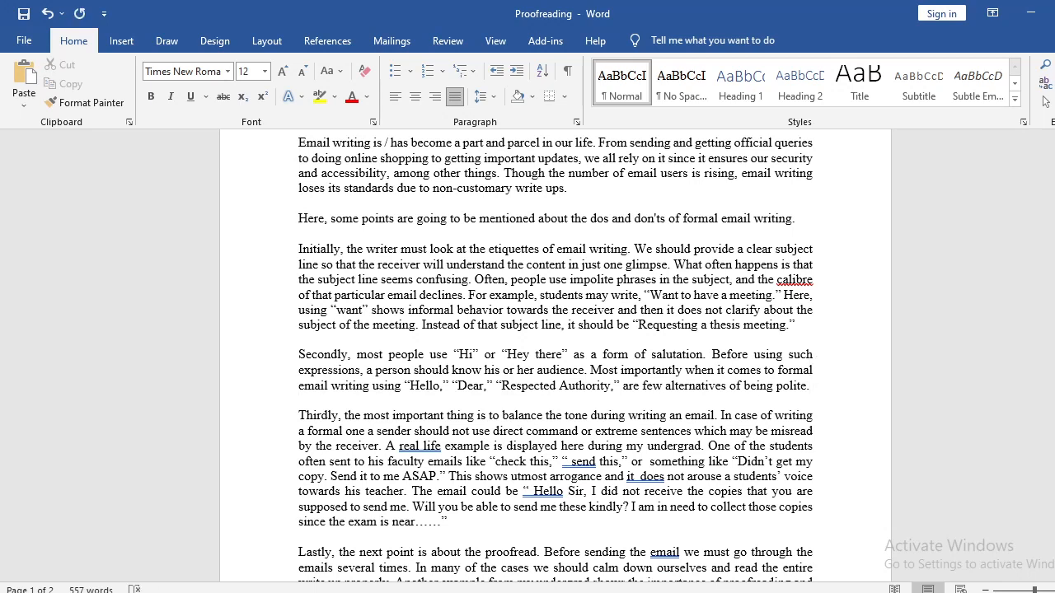
In the paragraph beginning "Thirdly", insert a comma after "a formal one" and change "direct command" to "direct commands".
scroll(463, 369, "down", 1)
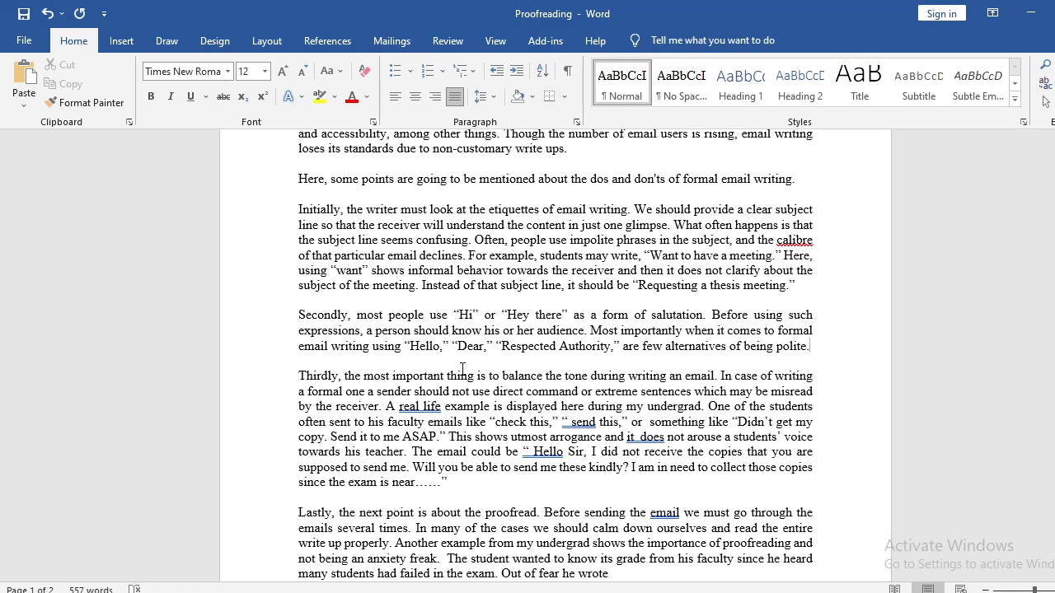
scroll(251, 402, "down", 1)
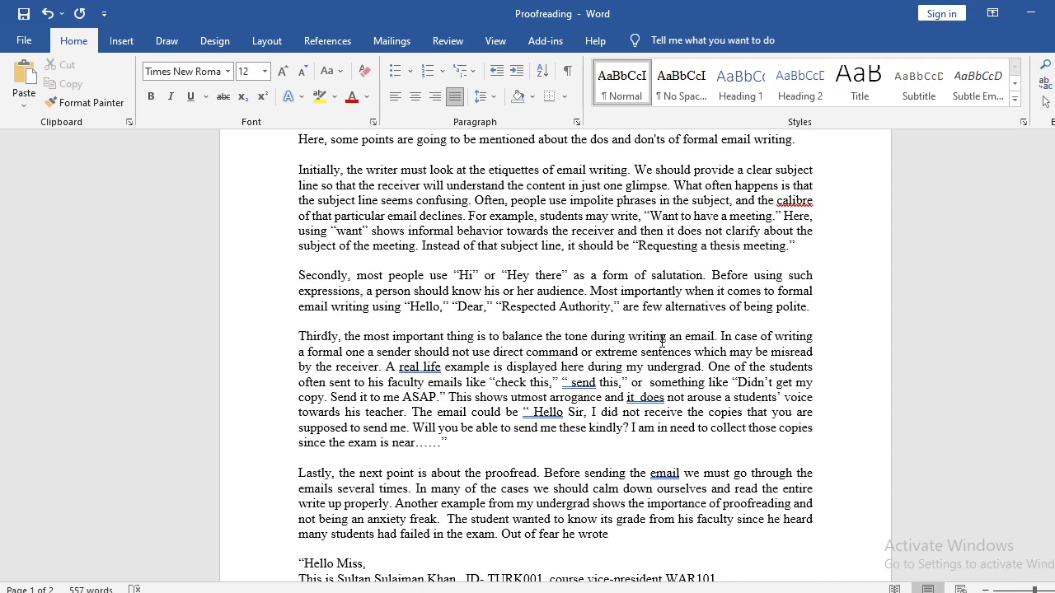
left_click(367, 351)
type(",")
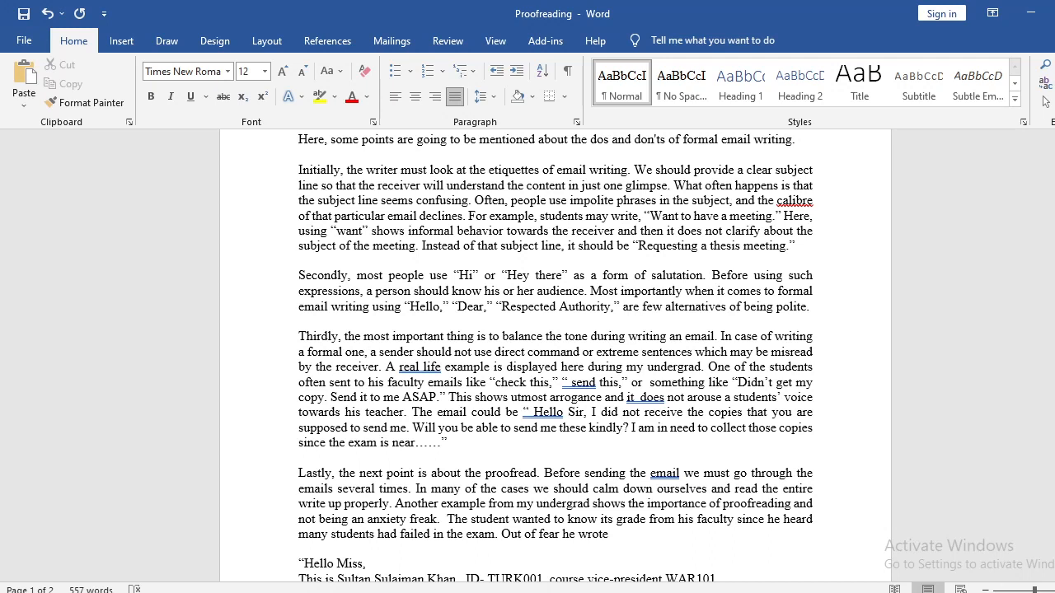
left_click(580, 352)
type("s")
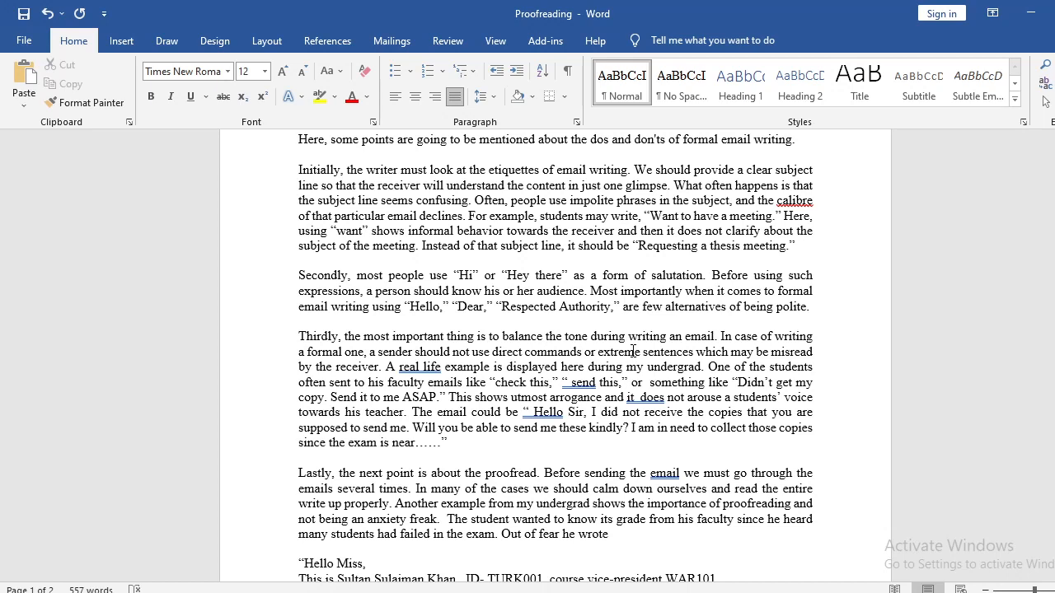
Delete the word "extreme" before "sentences" in the "Thirdly" paragraph.
double_click(633, 352)
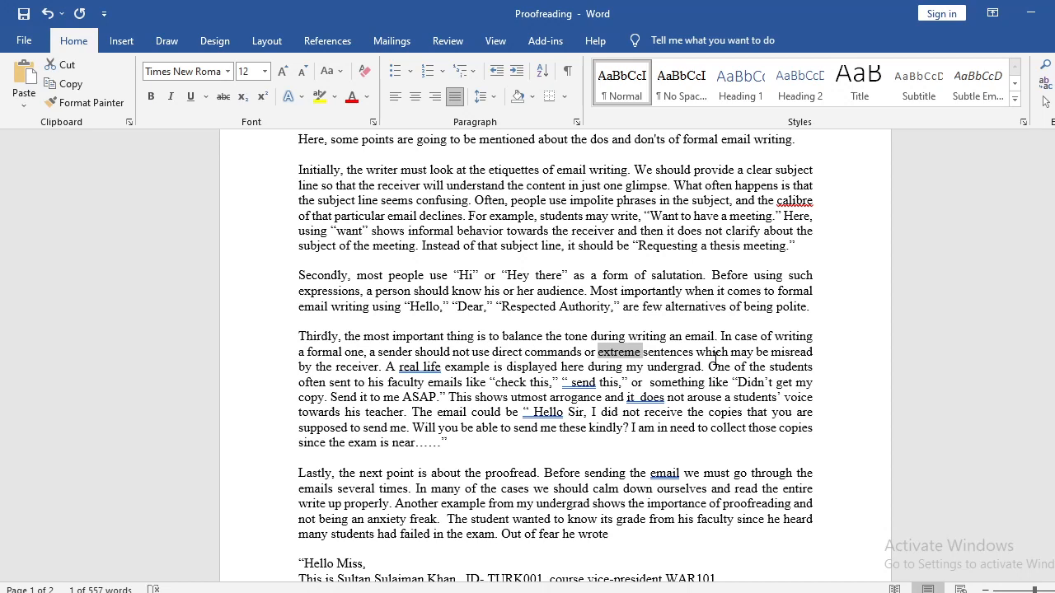
double_click(620, 357)
key("Delete")
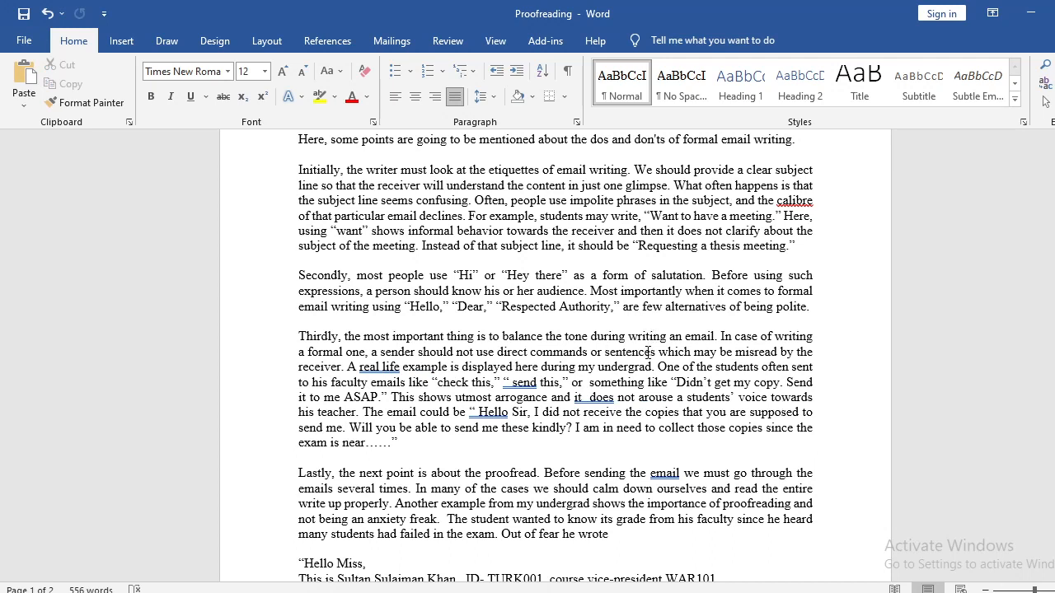
Insert "or misunderstood" after "misread" in the "Thirdly" paragraph's sentence about direct commands.
left_click_drag(608, 352, 334, 368)
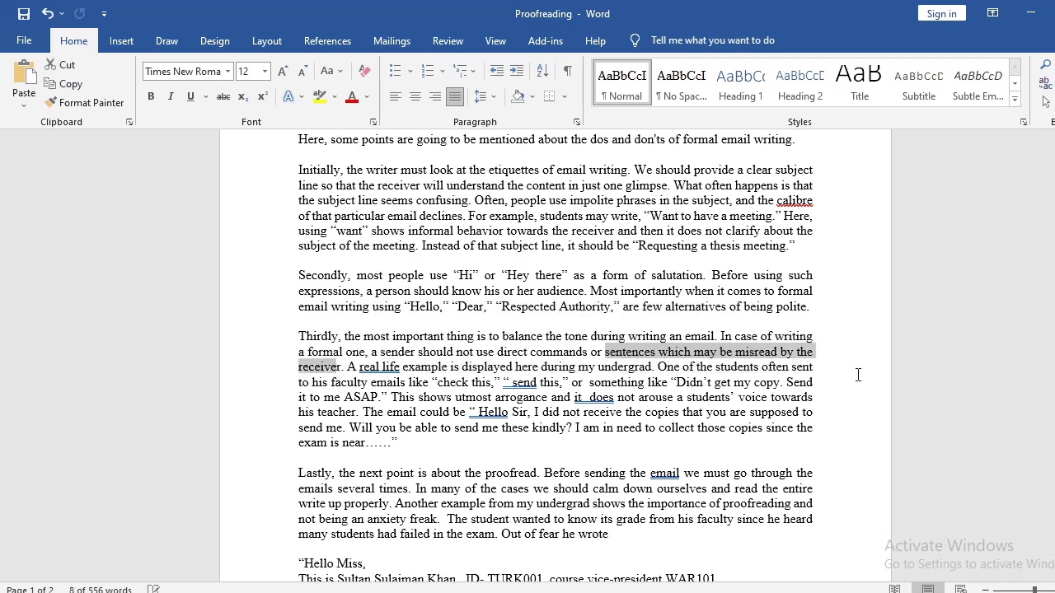
left_click(777, 352)
type("or mis")
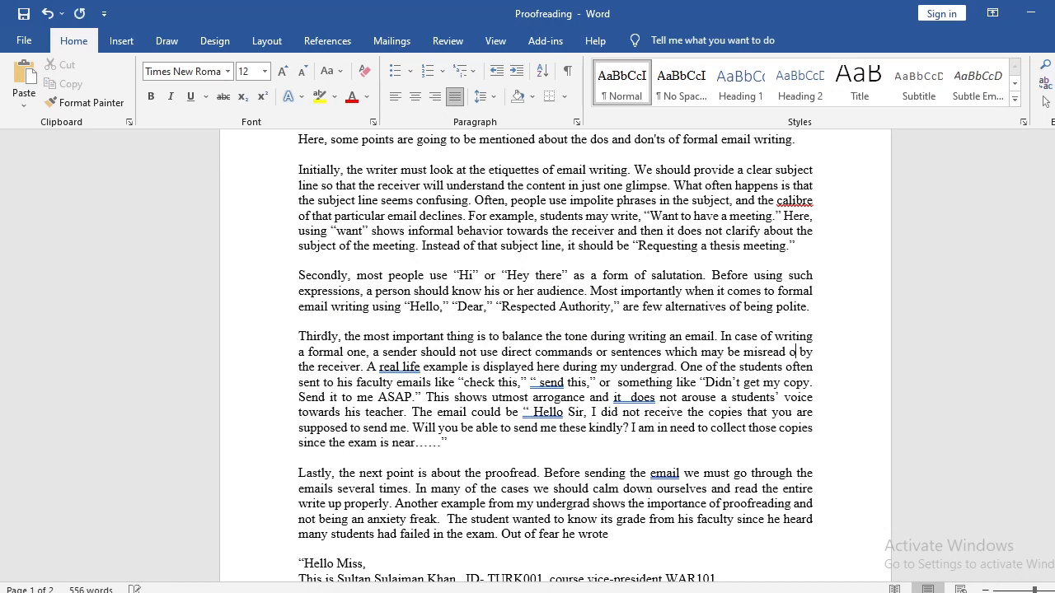
type("undertoo")
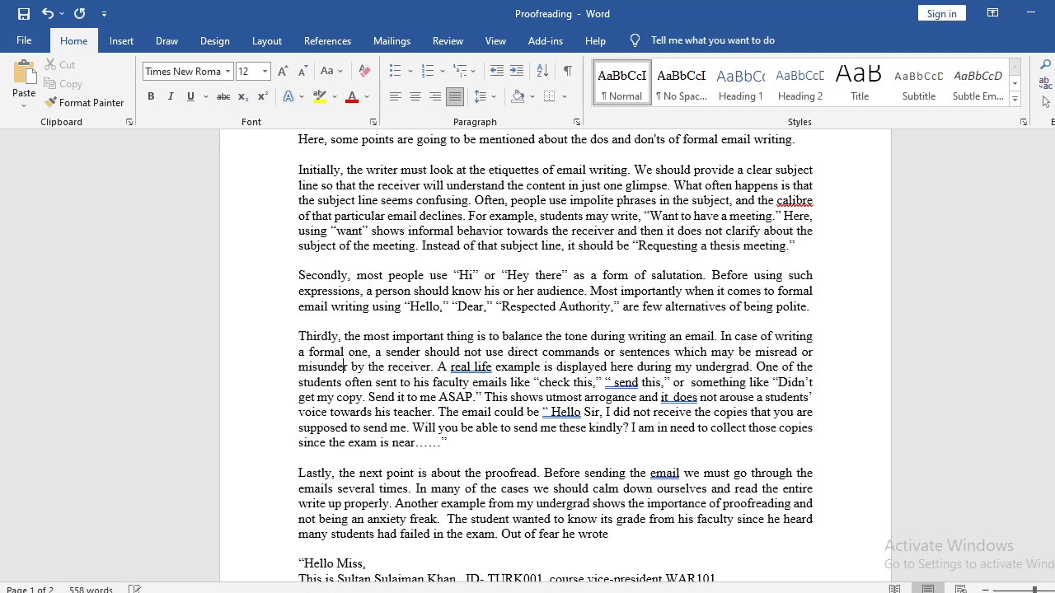
type("s")
key("Right")
key("Right")
key("Right")
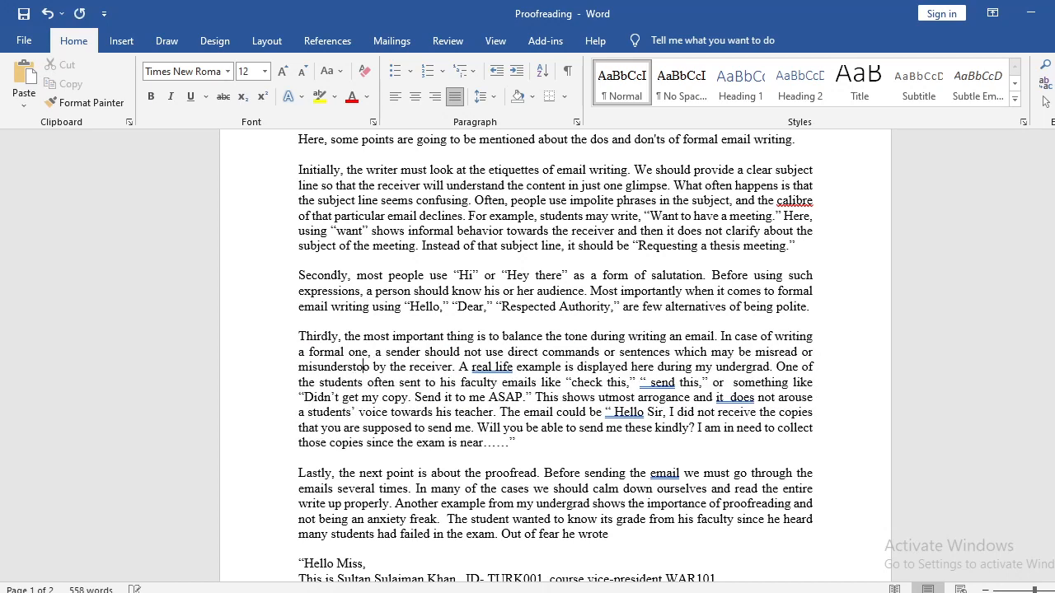
type("d")
key("Right")
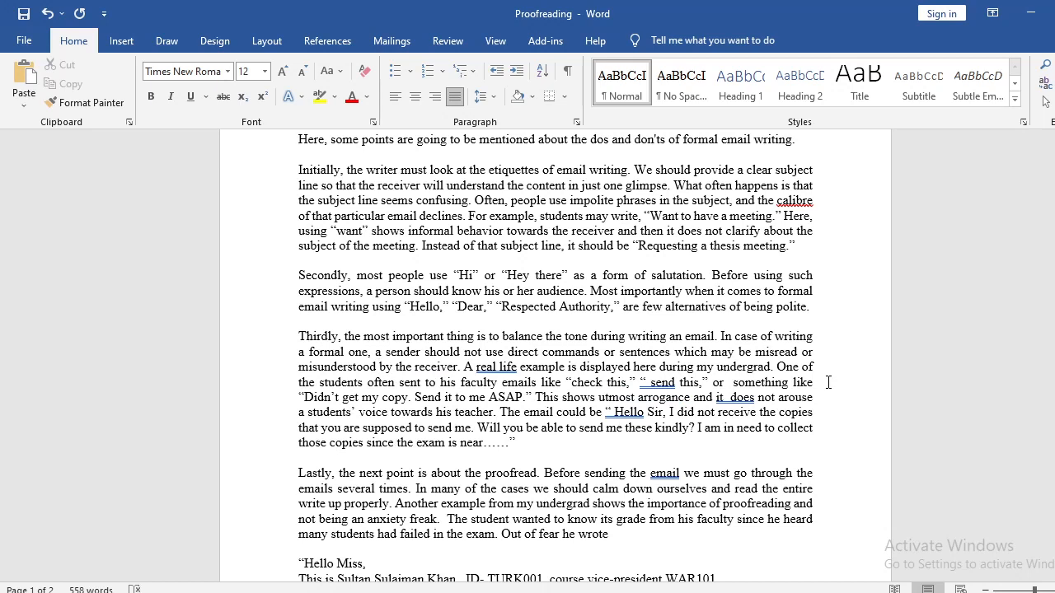
Examine "Hey there" and "misunderstood", and check the grammar suggestion for "real life" in the "Thirdly" paragraph.
left_click_drag(501, 276, 566, 275)
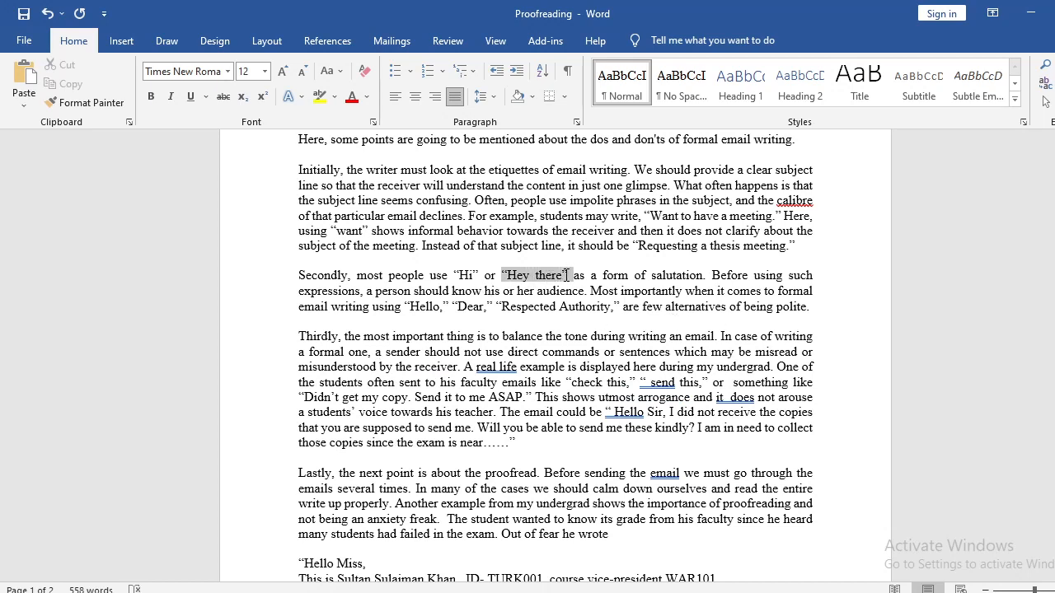
left_click(514, 277)
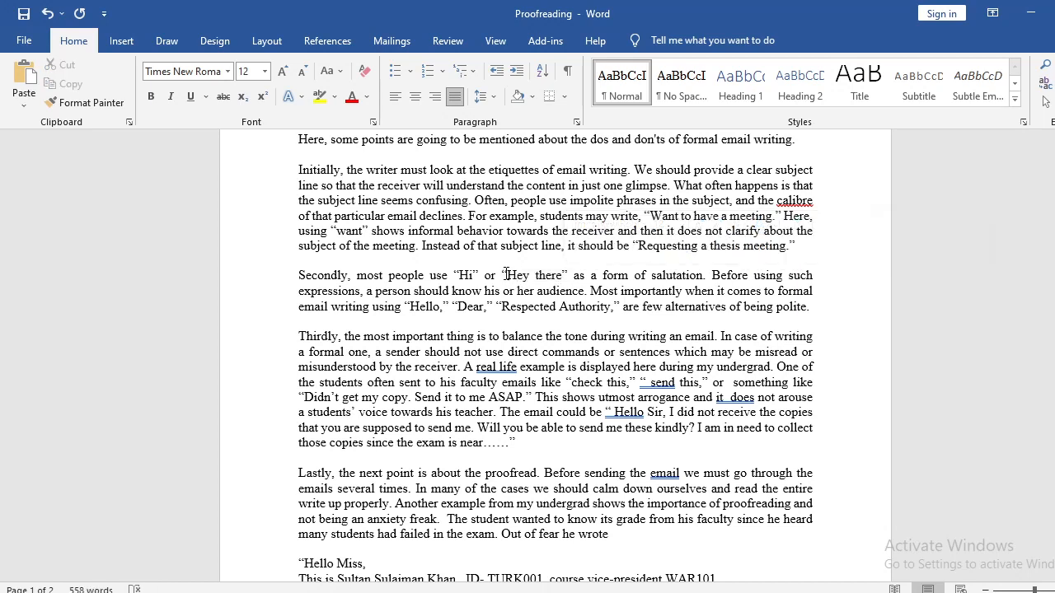
left_click_drag(506, 276, 562, 277)
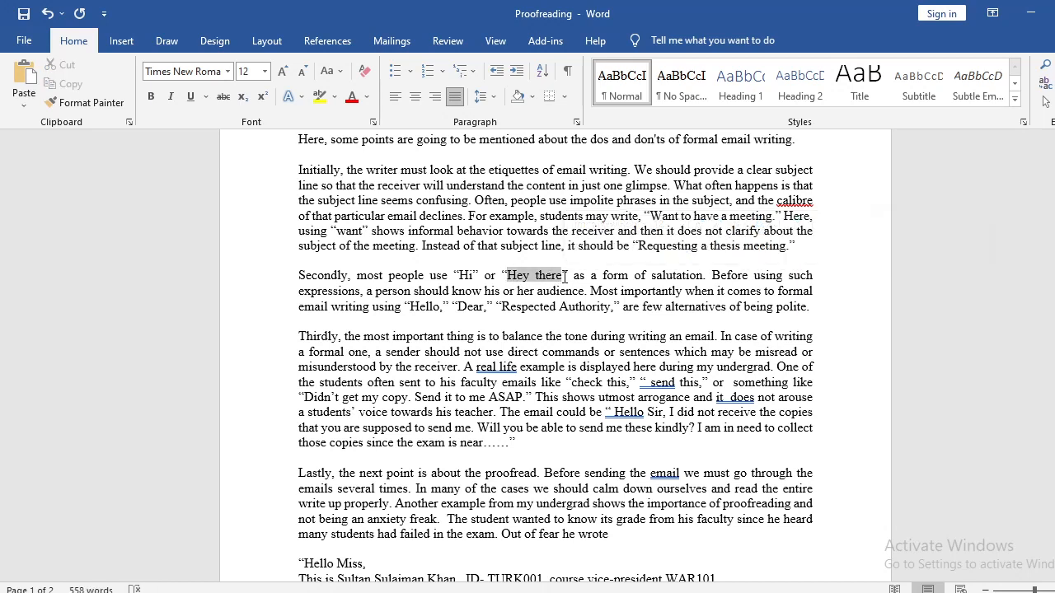
left_click(465, 367)
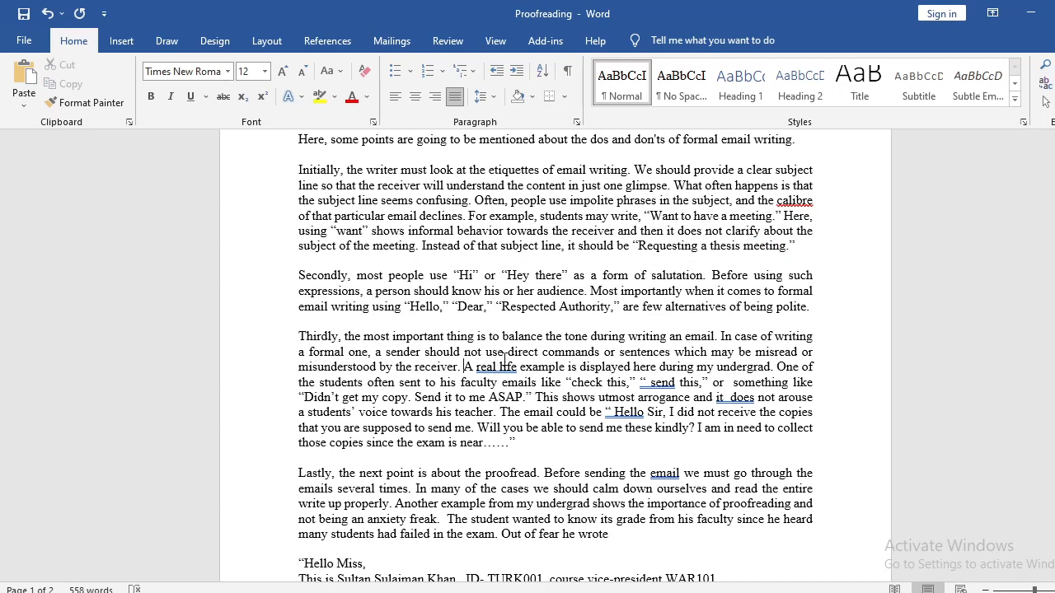
double_click(378, 371)
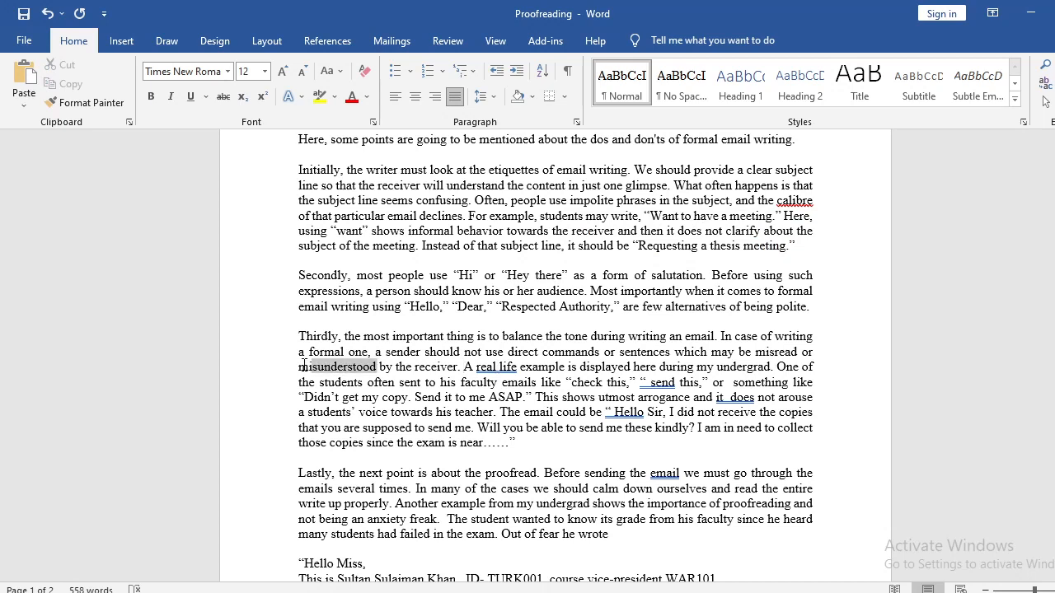
left_click(422, 371)
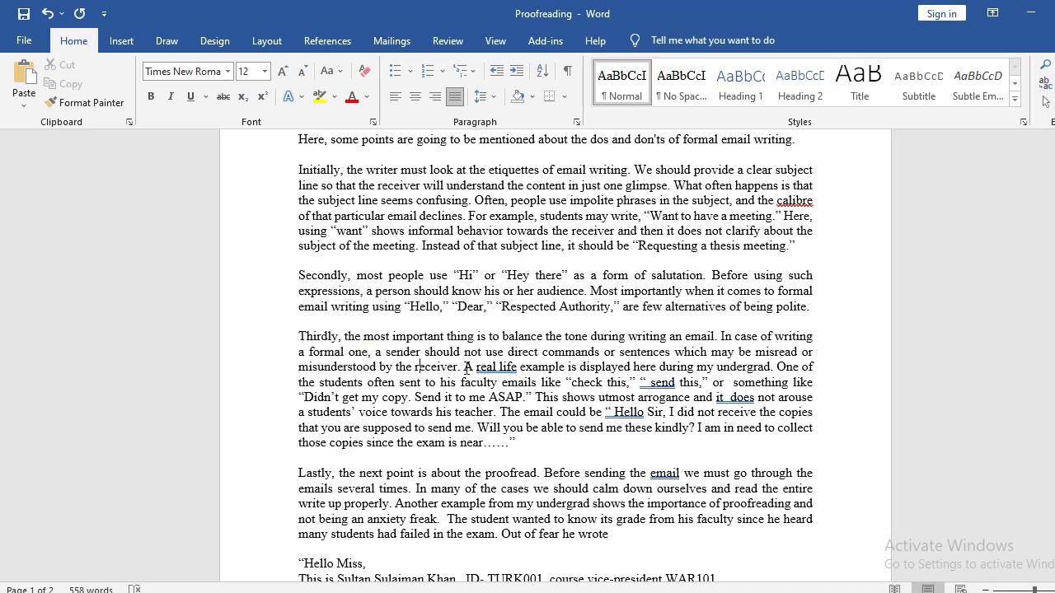
left_click(496, 368)
right_click(489, 370)
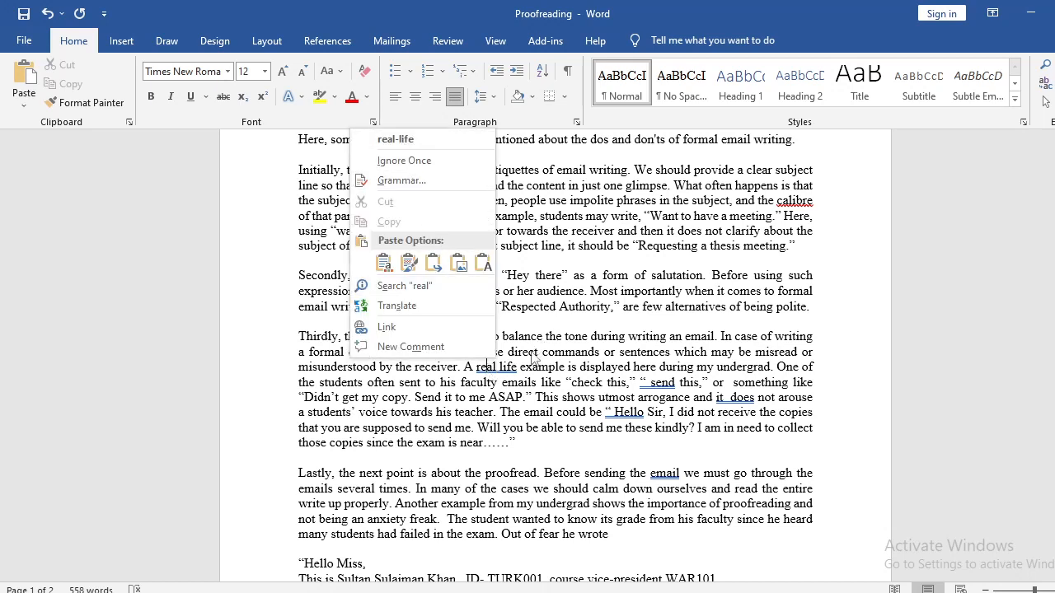
left_click(534, 358)
left_click_drag(496, 368, 501, 368)
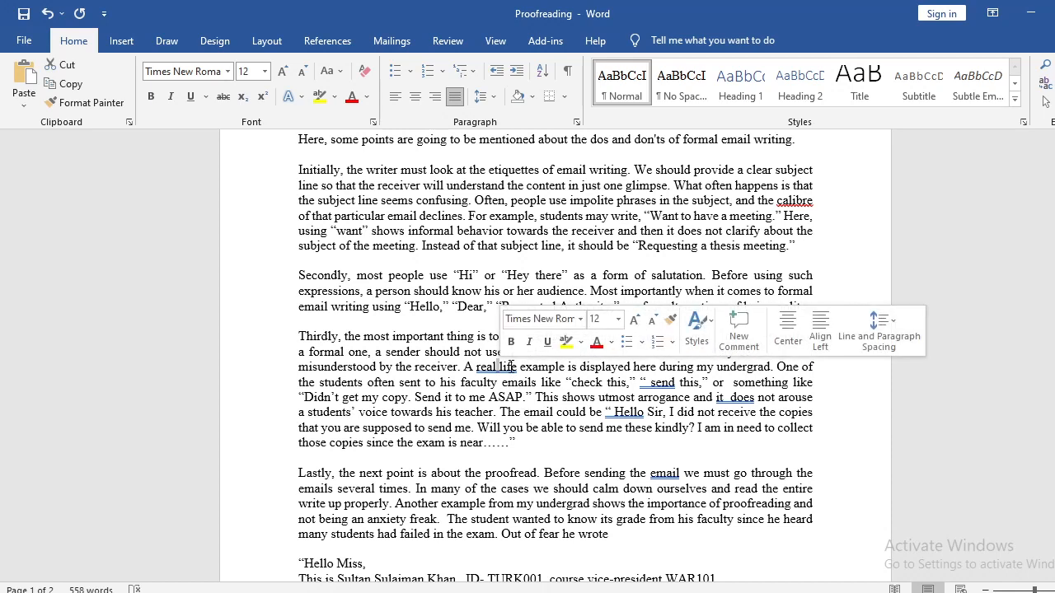
left_click(502, 367)
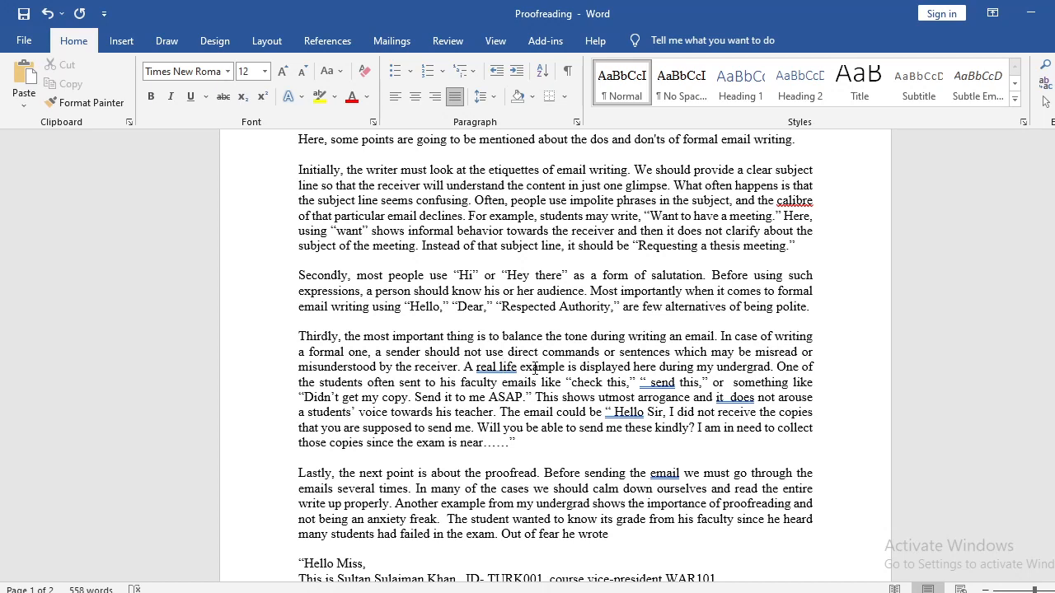
Expand "undergrad" to "undergraduate studies" in the "Thirdly" paragraph's sentence about the real life example.
left_click(606, 368)
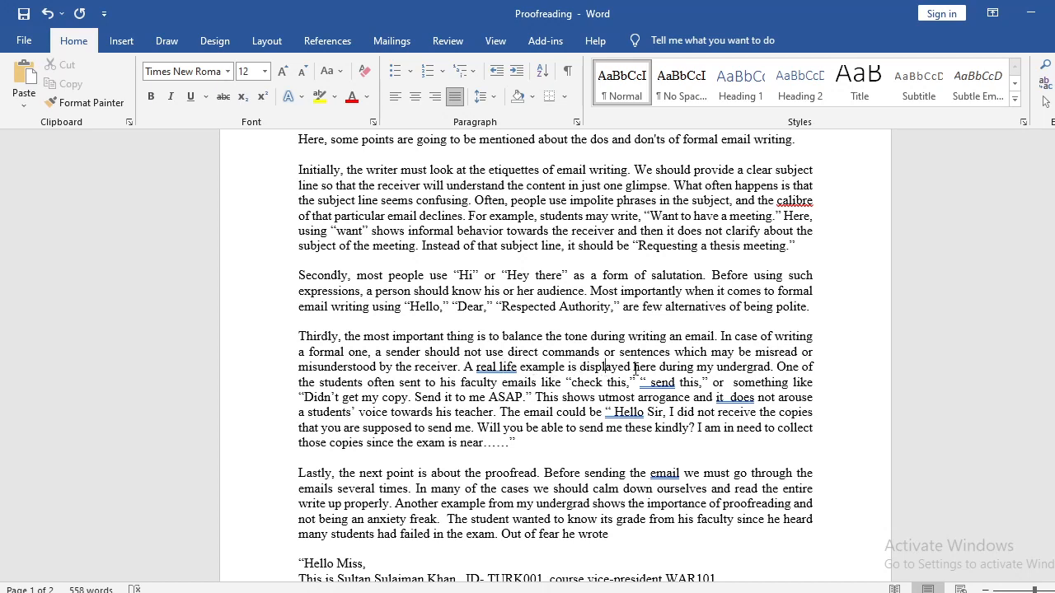
left_click_drag(771, 368, 730, 371)
double_click(725, 371)
left_click(724, 370)
left_click(772, 367)
type("uate")
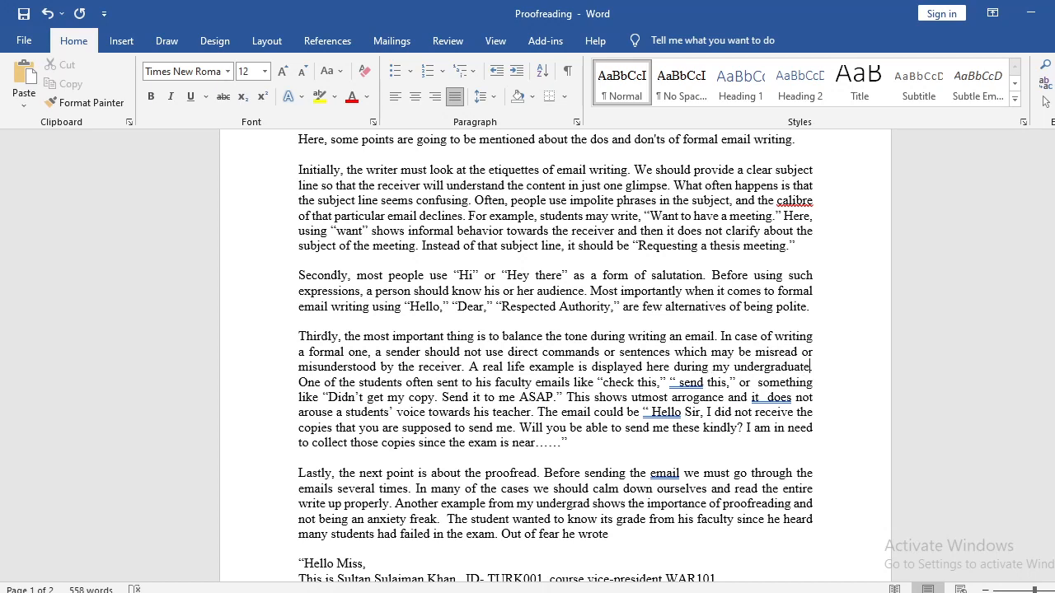
type(" studies.")
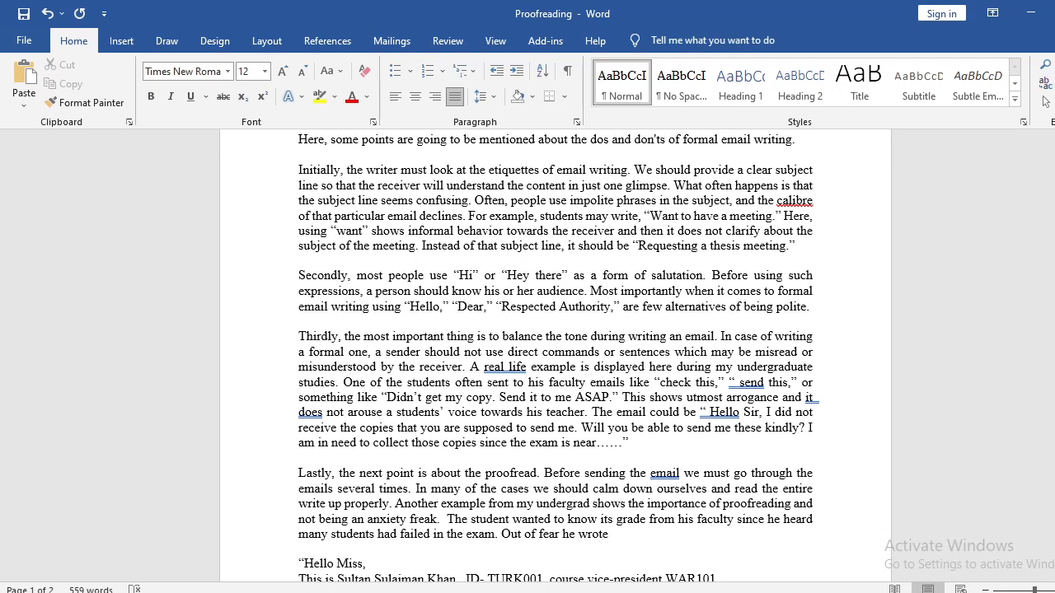
Move "to his faculty" behind "emails" so the "Thirdly" paragraph reads "often sent emails to his faculty like".
key("shift+Left")
key("shift+Left")
key("shift+Left")
key("shift+Left")
key("shift+Left")
key("shift+Left")
key("shift+Left")
key("shift+Left")
key("shift+Left")
key("shift+Left")
key("shift+Left")
key("shift+Left")
key("shift+Left")
key("shift+Left")
key("shift+Left")
key("shift+Left")
key("shift+Left")
key("shift+Left")
key("shift+Left")
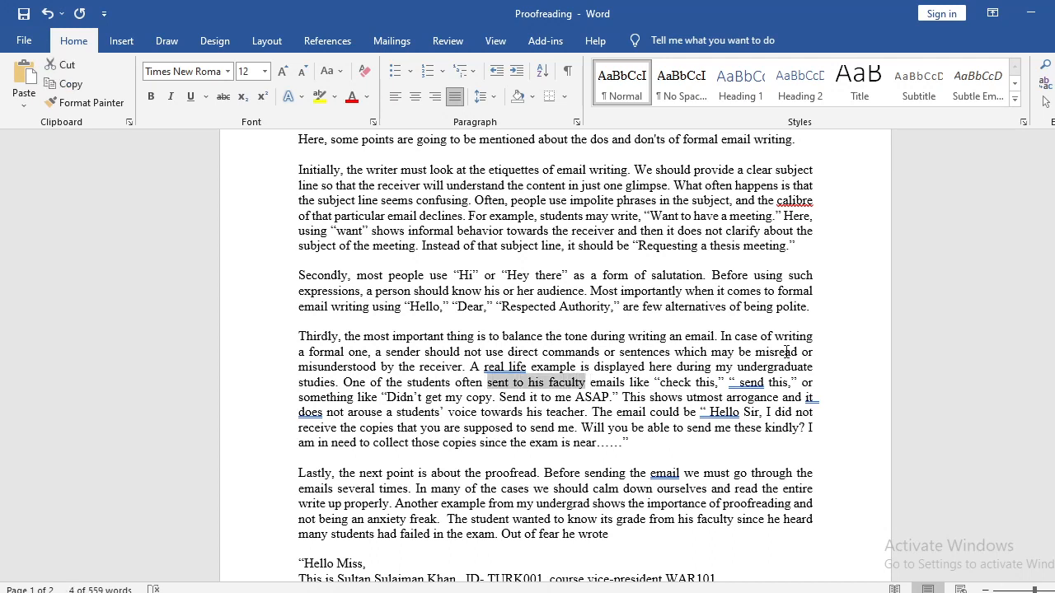
key("shift+Right")
key("shift+Right")
key("shift+Right")
key("shift+Right")
key("shift+Right")
key("ctrl+c")
key("Delete")
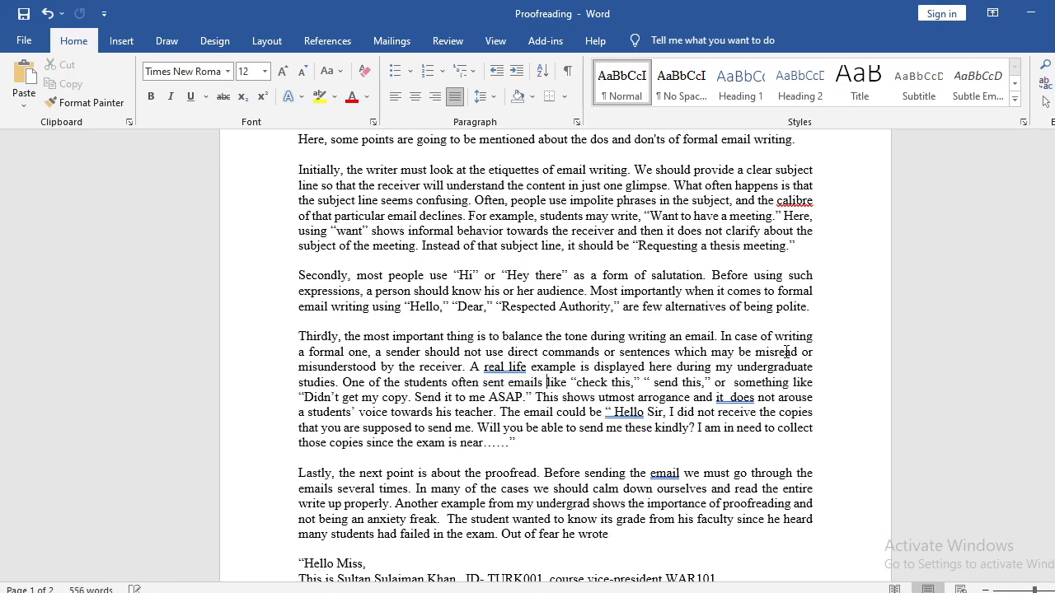
key("ctrl+v")
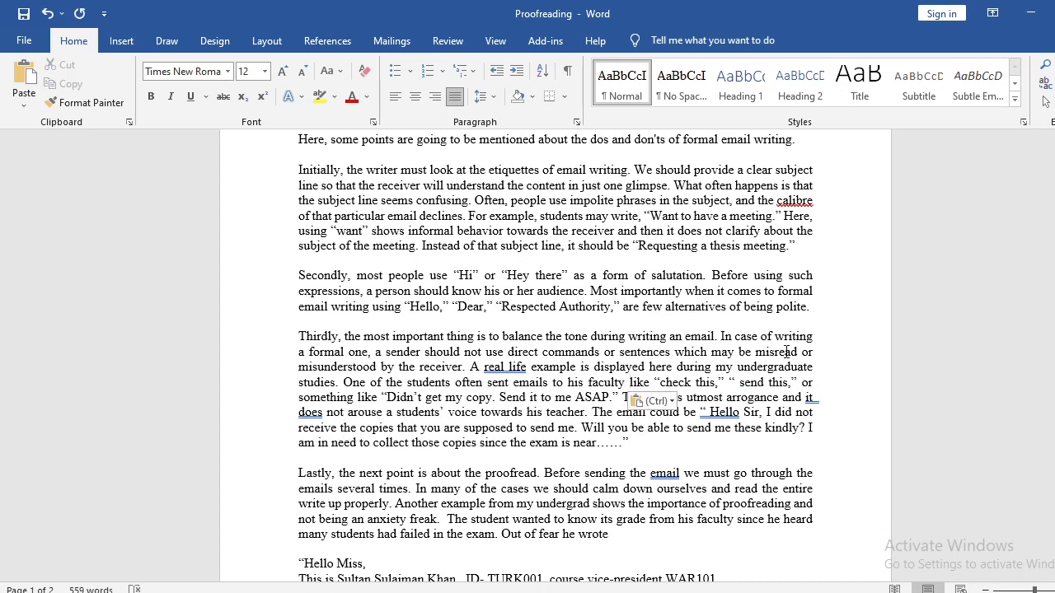
Remove the extra space between the opening quotation mark and "send this" in the "Thirdly" paragraph.
key("Right")
key("Right")
key("Right")
key("Right")
key("Right")
key("Right")
key("Right")
key("Right")
key("Right")
key("Right")
key("Right")
key("Right")
key("Right")
key("Right")
key("Right")
key("Right")
key("Right")
key("Right")
key("Right")
key("Right")
key("Right")
key("Right")
key("Right")
key("Right")
key("BackSpace")
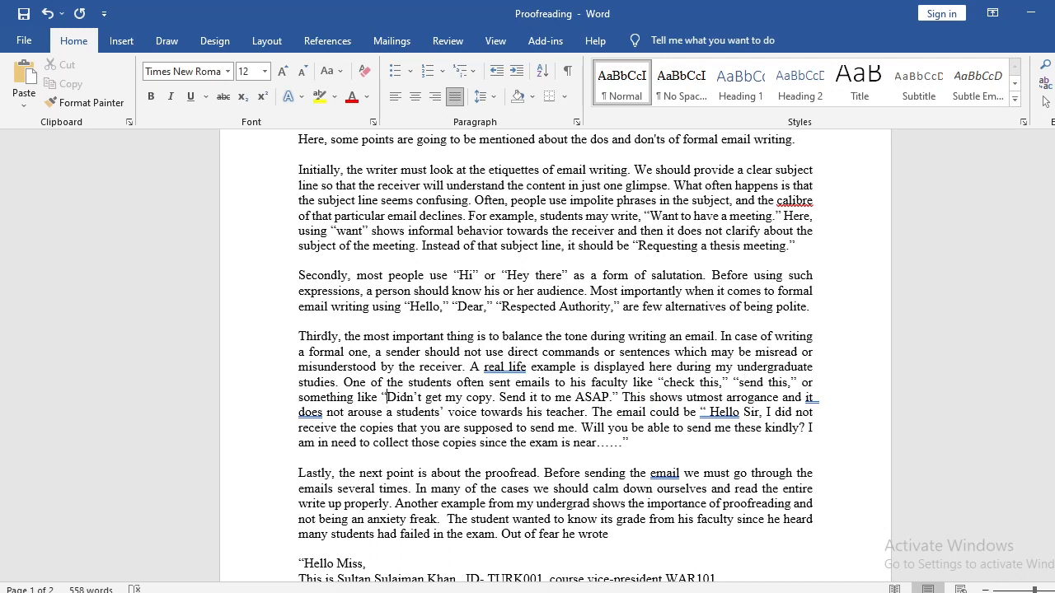
Insert commas after "like" before the quotations "check this" and "Didn't get my copy" in the "Thirdly" paragraph.
left_click(657, 382)
type(",")
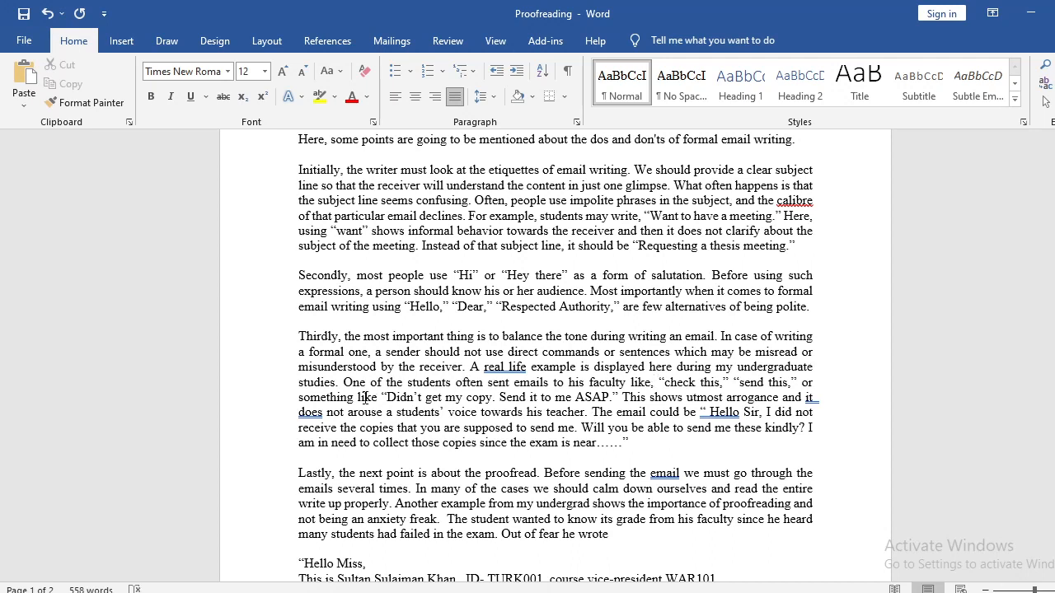
left_click(379, 398)
type(",")
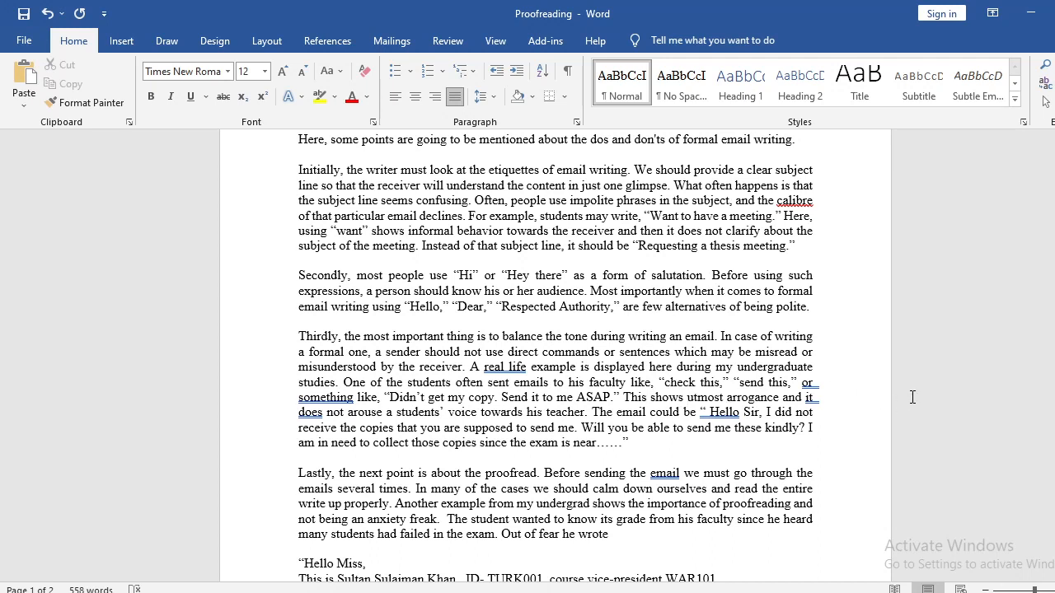
Insert "the" before "utmost arrogance" and remove the extra space between "it" and "does" in the "Thirdly" paragraph.
type("the")
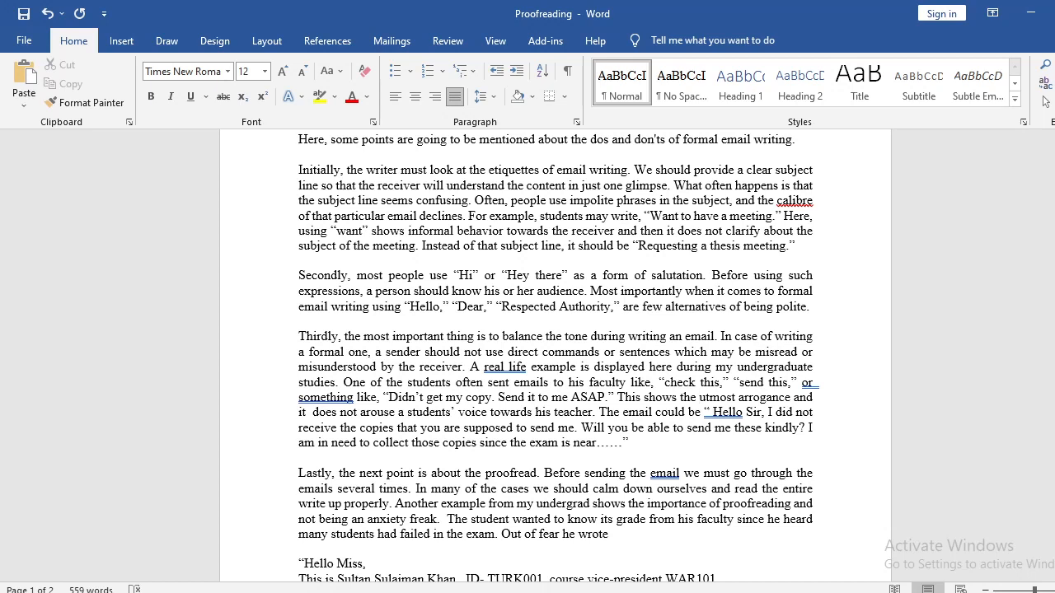
double_click(705, 399)
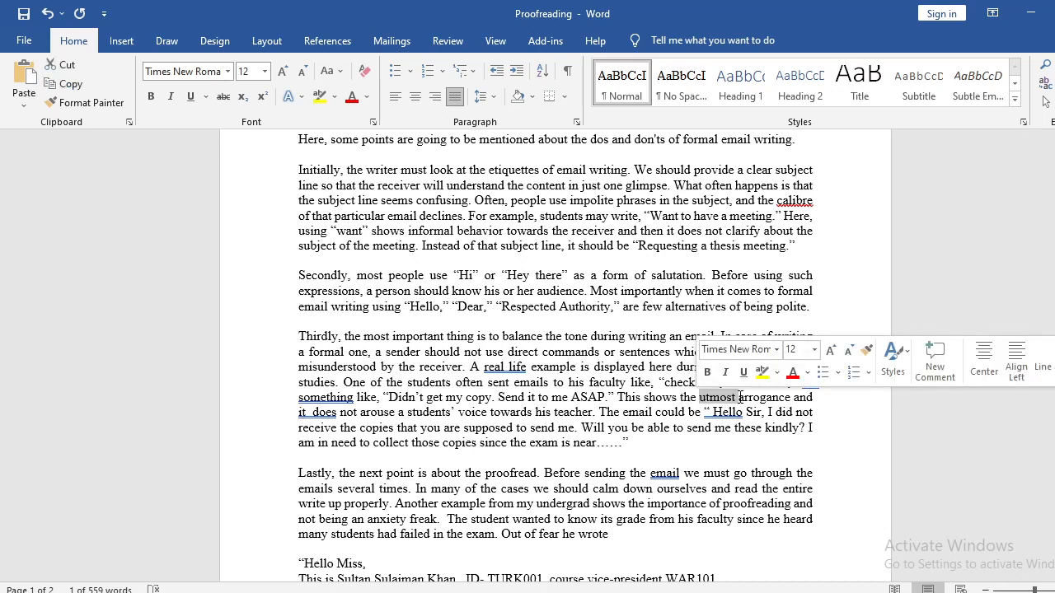
left_click(732, 398)
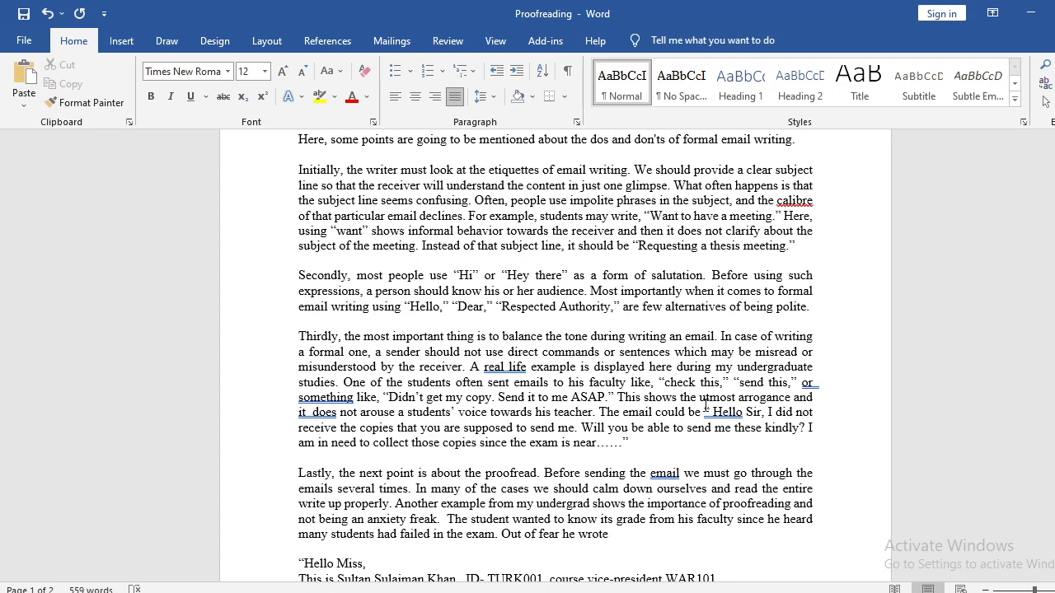
key("BackSpace")
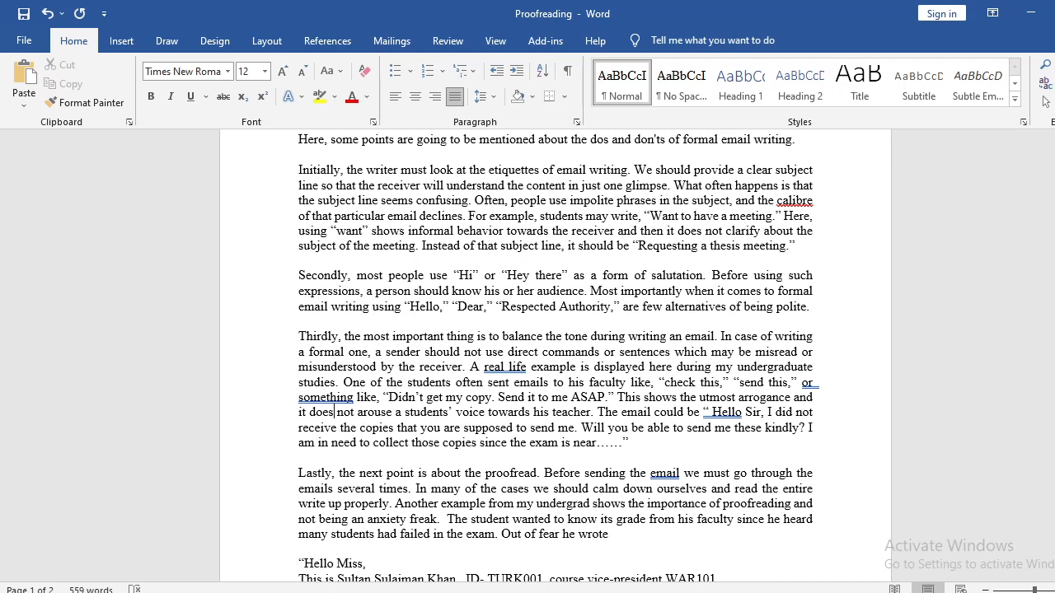
Replace "arouse" with "respectfully convey" in the "Thirdly" paragraph's sentence about the student's voice towards his teacher.
key("shift+Right")
key("shift+Right")
key("shift+Right")
key("shift+Right")
key("shift+Right")
key("shift+Right")
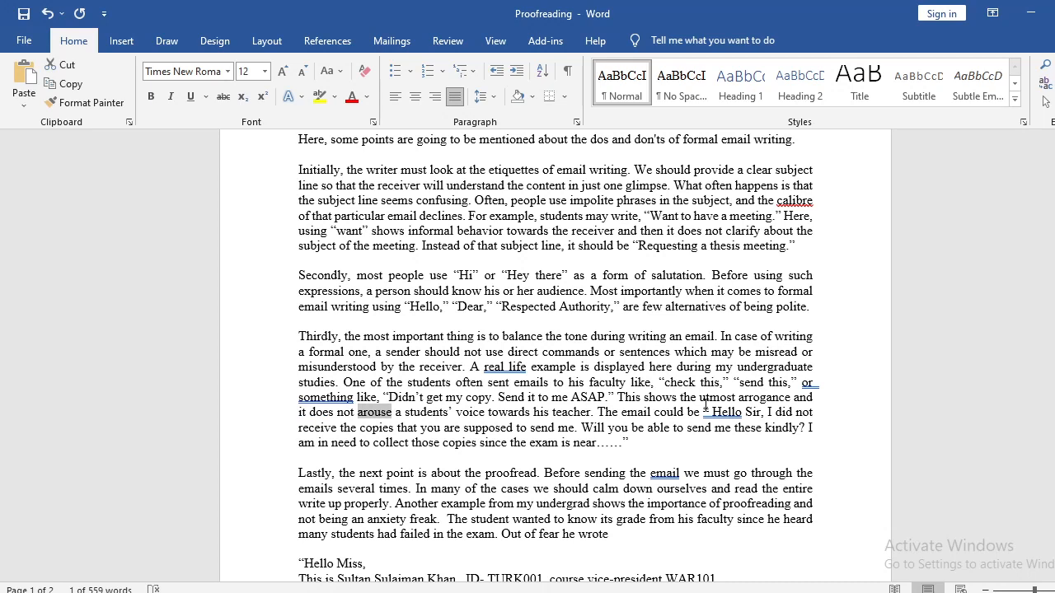
type("respect")
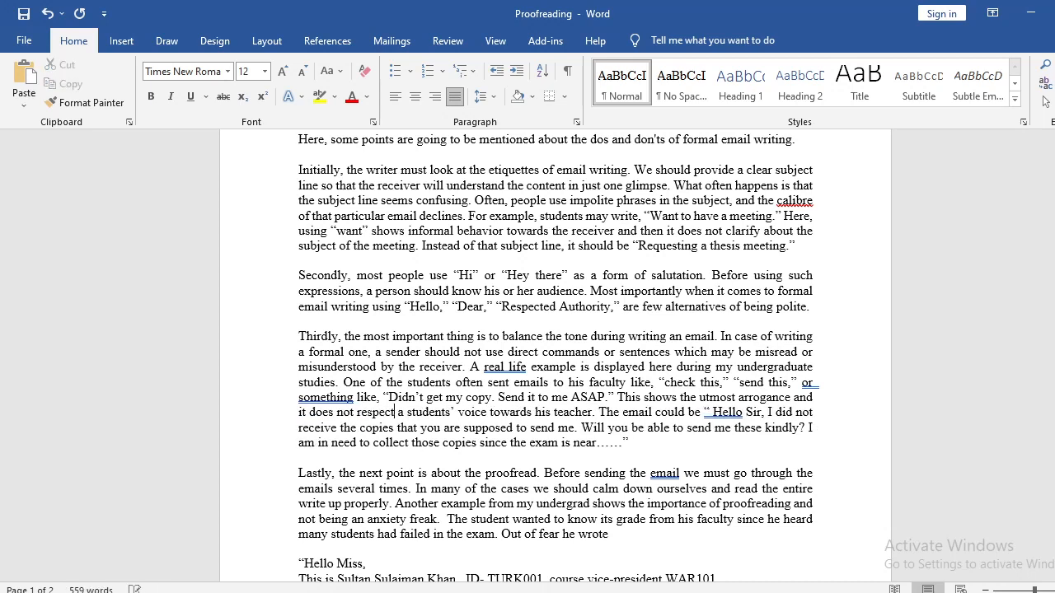
type("fully convey")
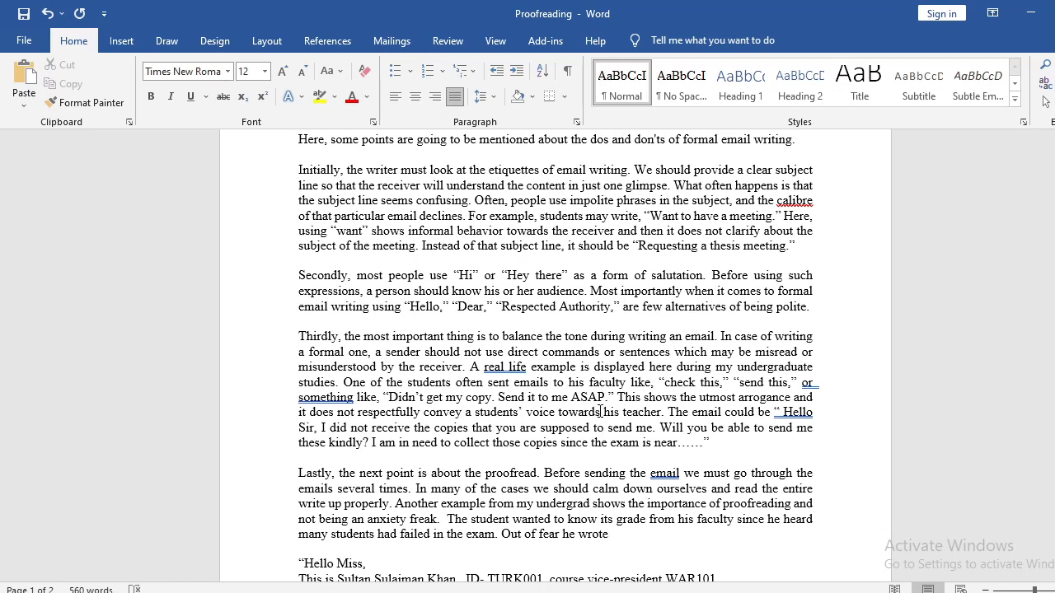
double_click(539, 413)
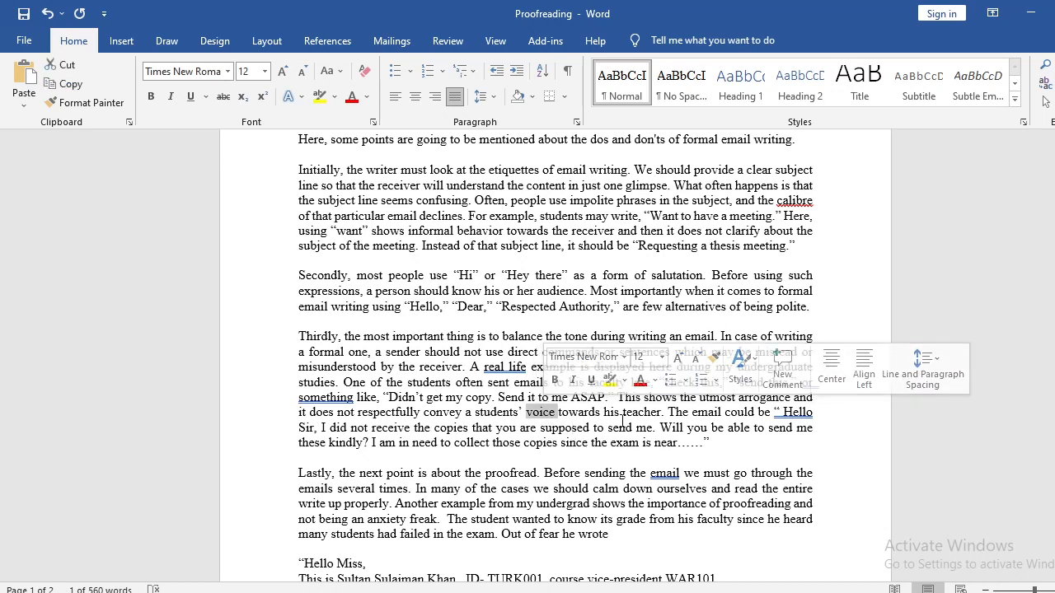
left_click(620, 412)
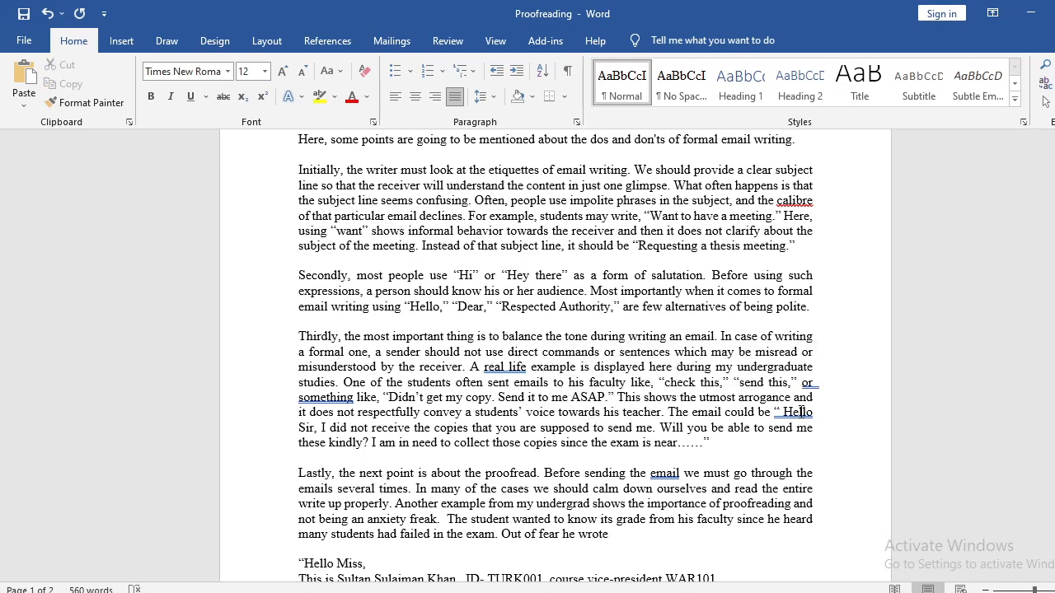
Remove the space before "Hello Sir" inside its quotation mark and add a colon after "The email could be".
left_click(668, 412)
left_click(784, 411)
key("BackSpace")
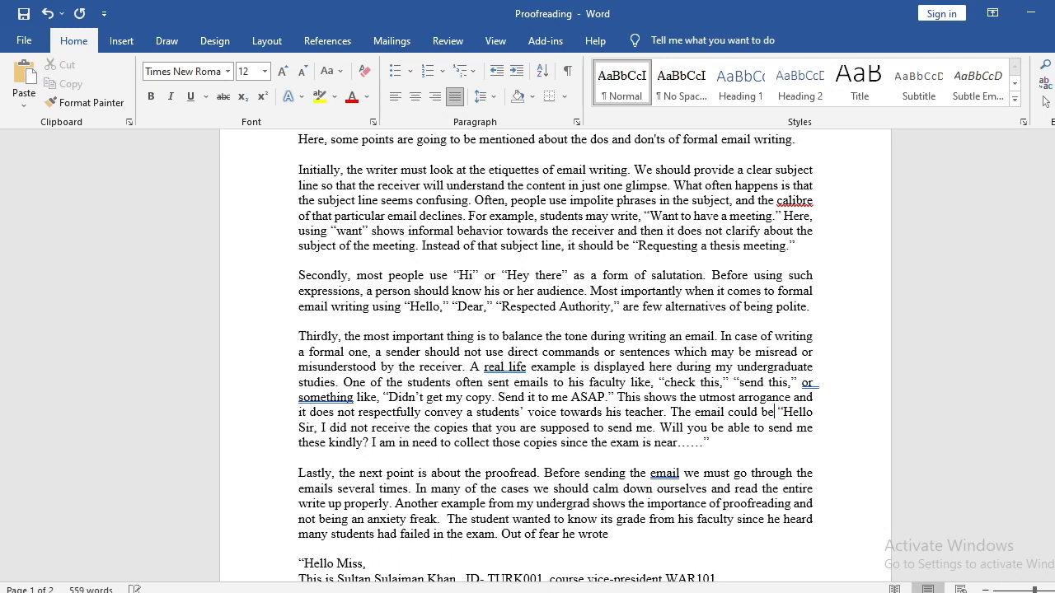
type(":")
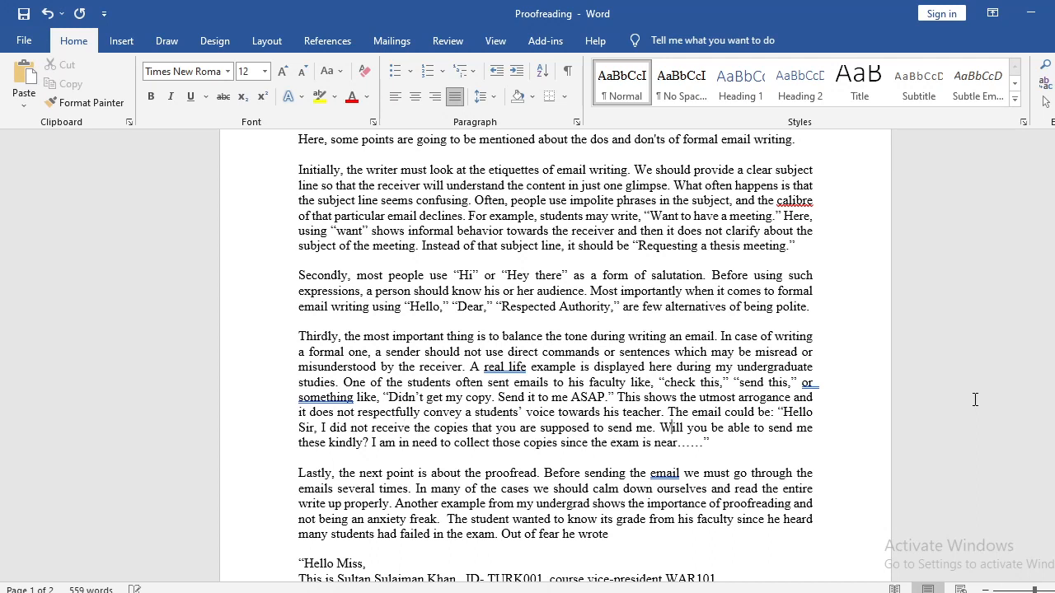
Review the quoted "Hello Sir" sample email, including its request "Will you be able to send me these kindly?".
key("Right")
key("Right")
key("Right")
mouse_move(777, 412)
left_mouse_down()
mouse_move(712, 445)
mouse_move(777, 412)
left_mouse_up()
left_click(712, 445)
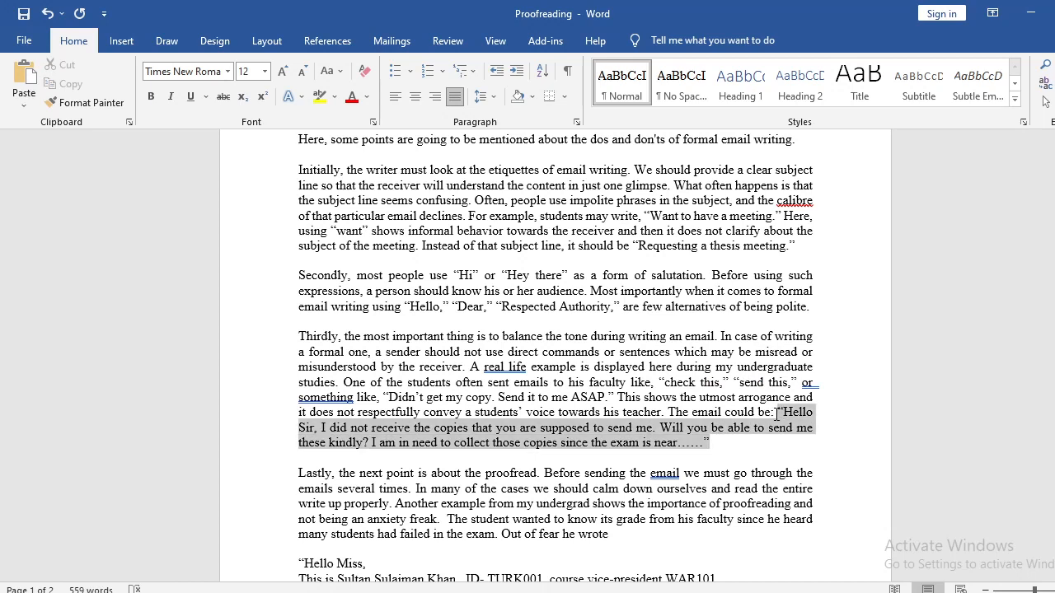
left_click(699, 442)
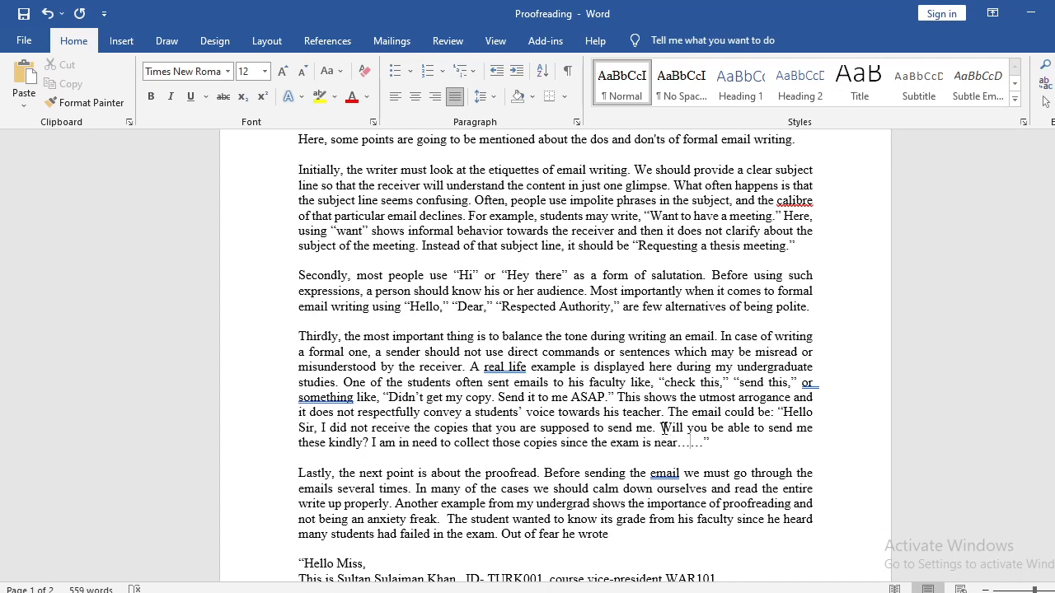
left_click_drag(663, 427, 363, 445)
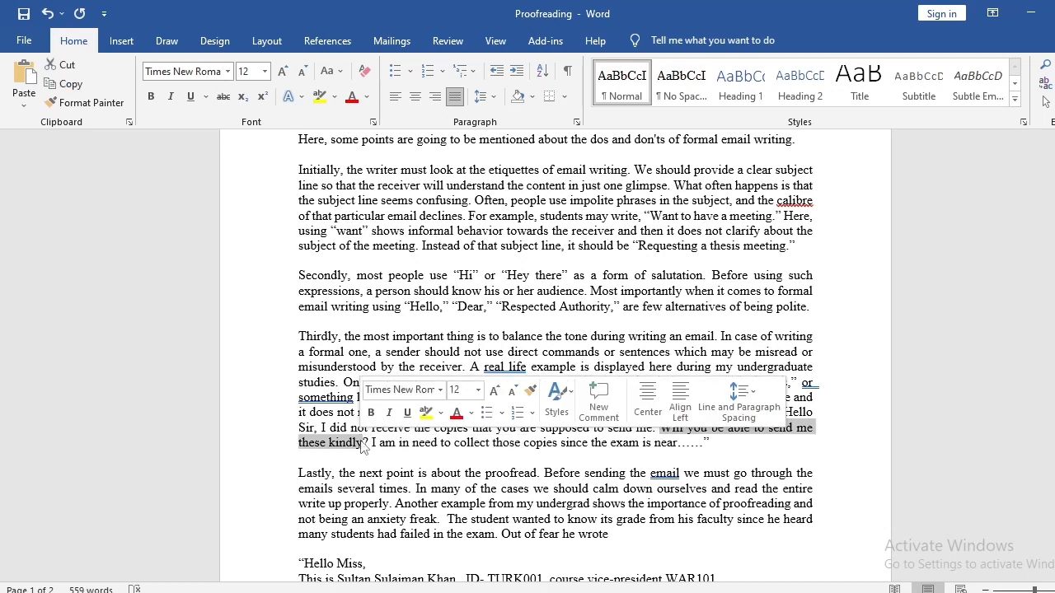
left_click(746, 446)
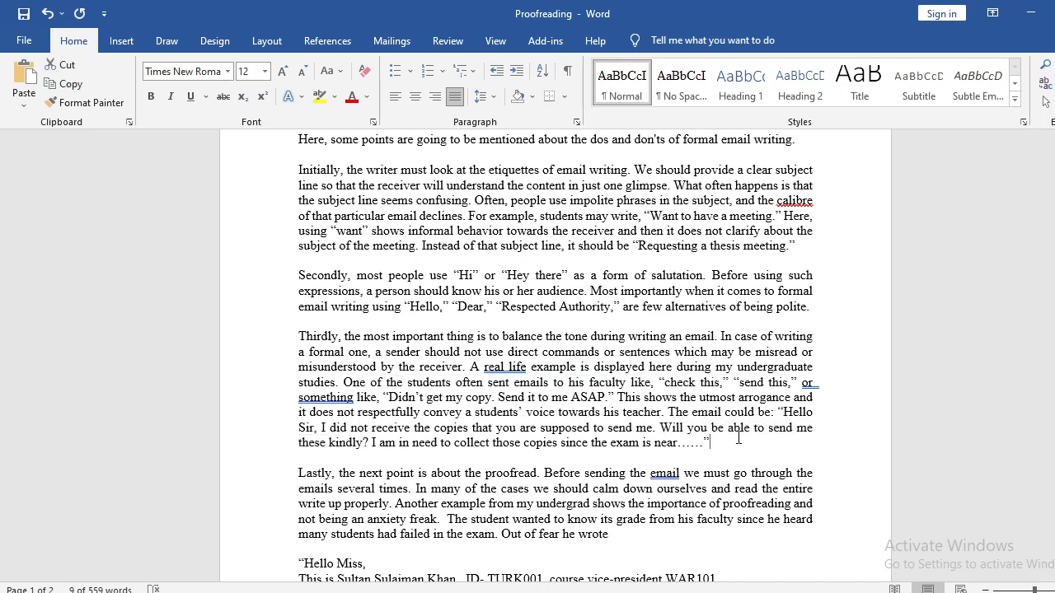
Replace "Will" with "Would it be at all possible that" in the sample email's request sentence.
double_click(666, 428)
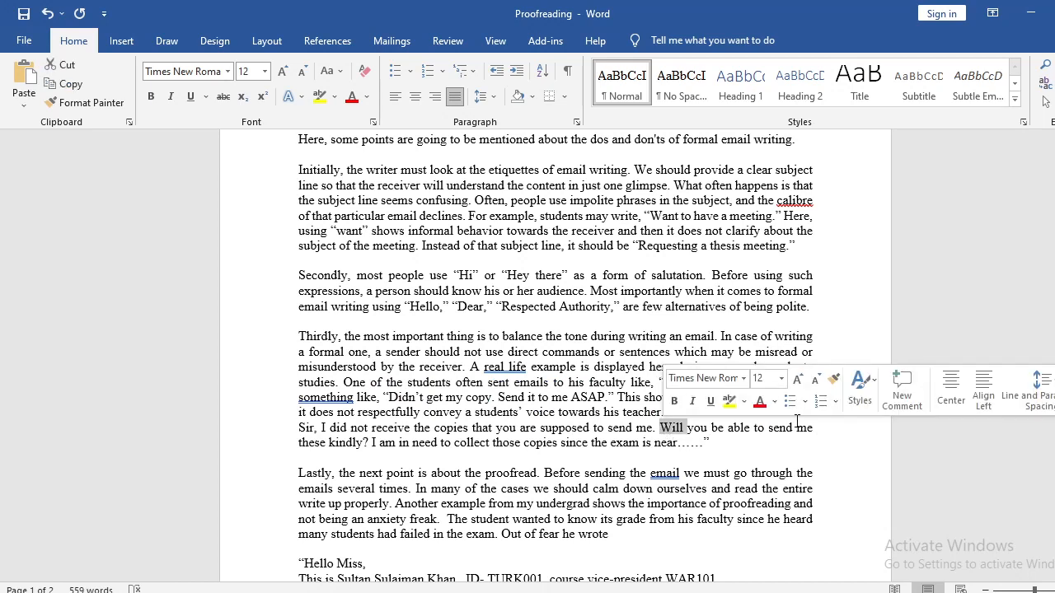
left_click(660, 428)
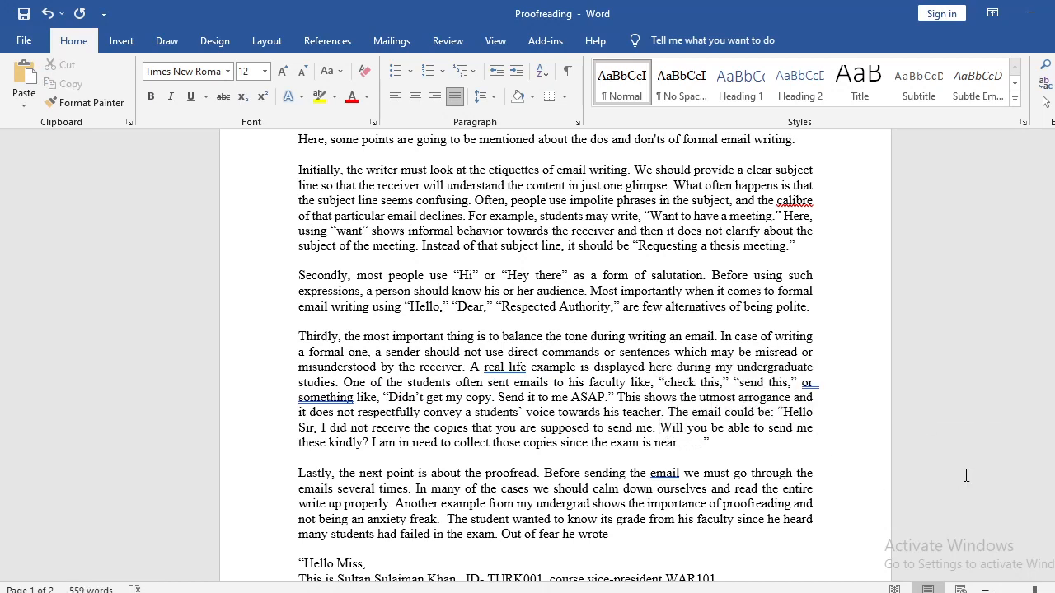
type("Would it be a")
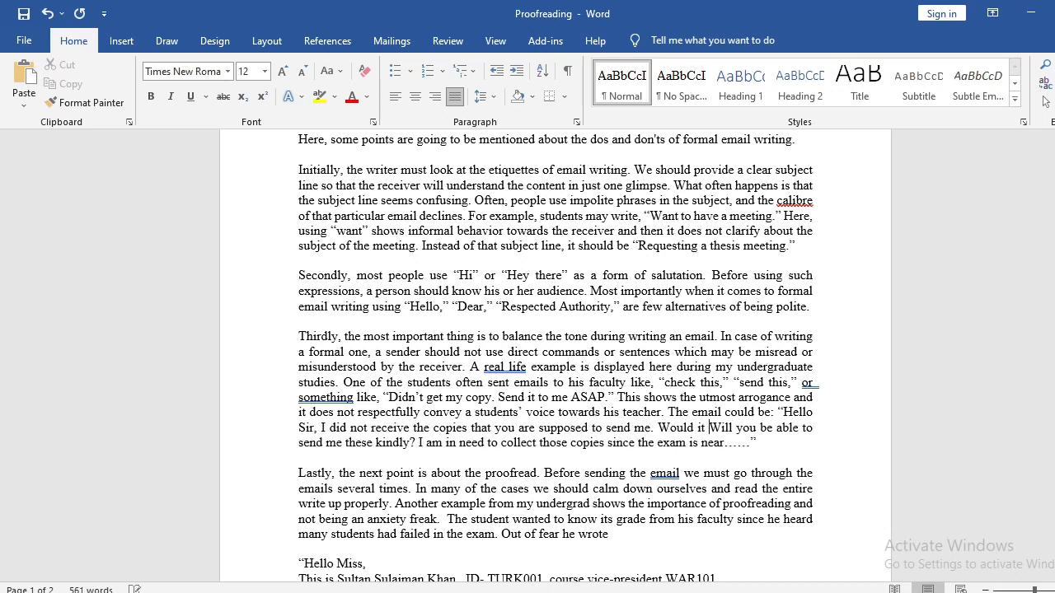
type("t all possible")
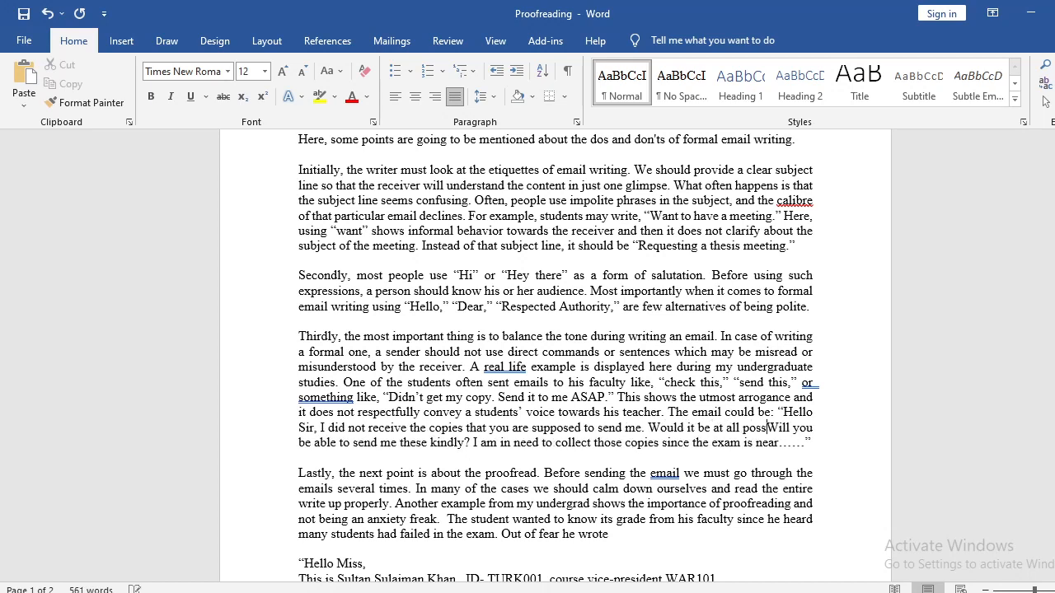
type(" that")
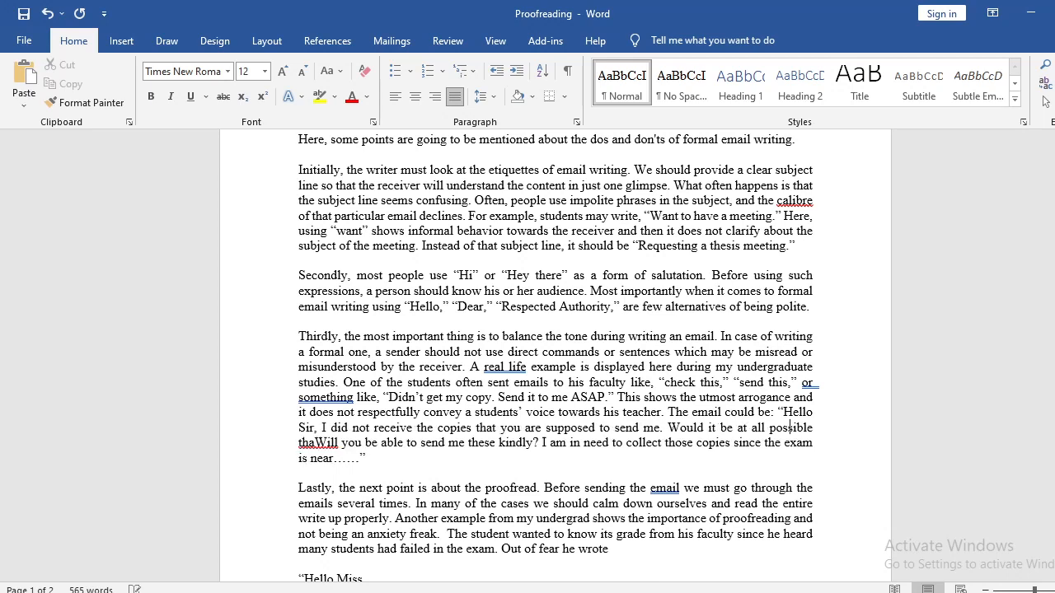
key("shift+Right")
key("shift+Right")
key("shift+Right")
key("shift+Right")
key("shift+Right")
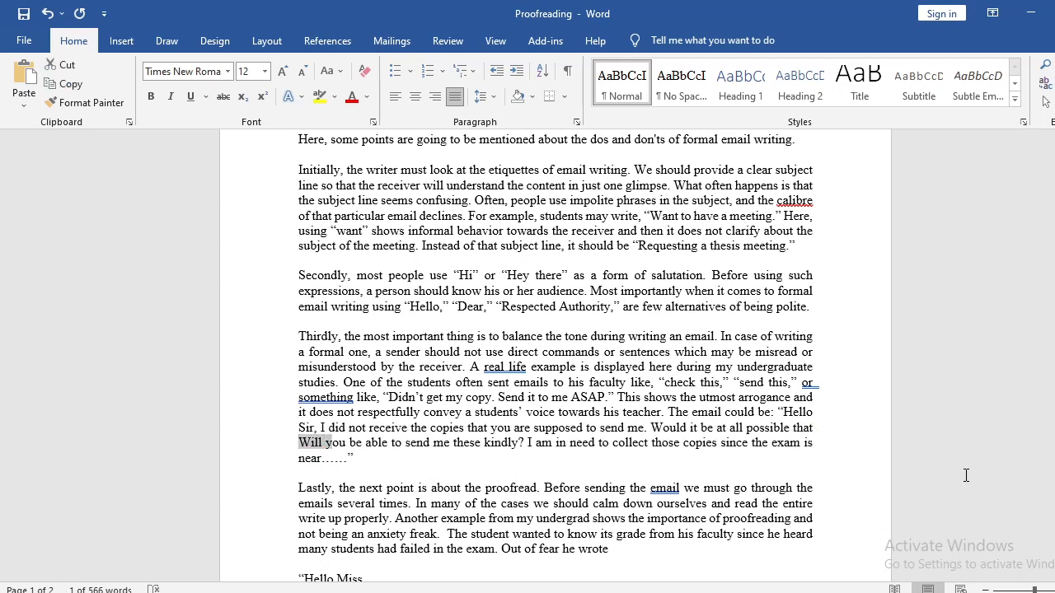
key("shift+Left")
key("shift+Left")
key("Delete")
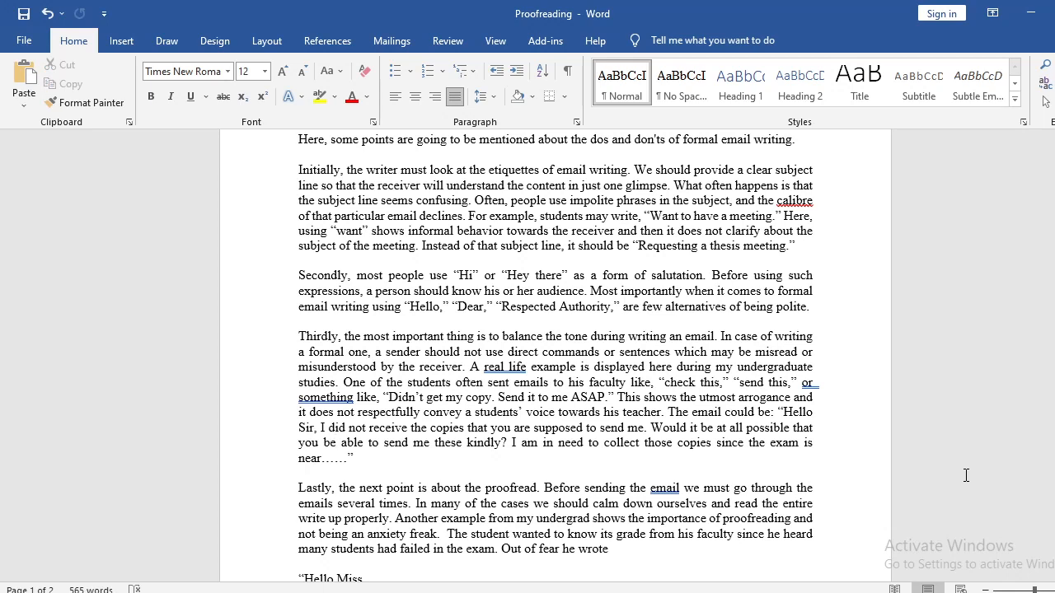
Change "be able" to "are able" in the sample email's request to send the copies.
key("BackSpace")
key("BackSpace")
key("BackSpace")
type("are")
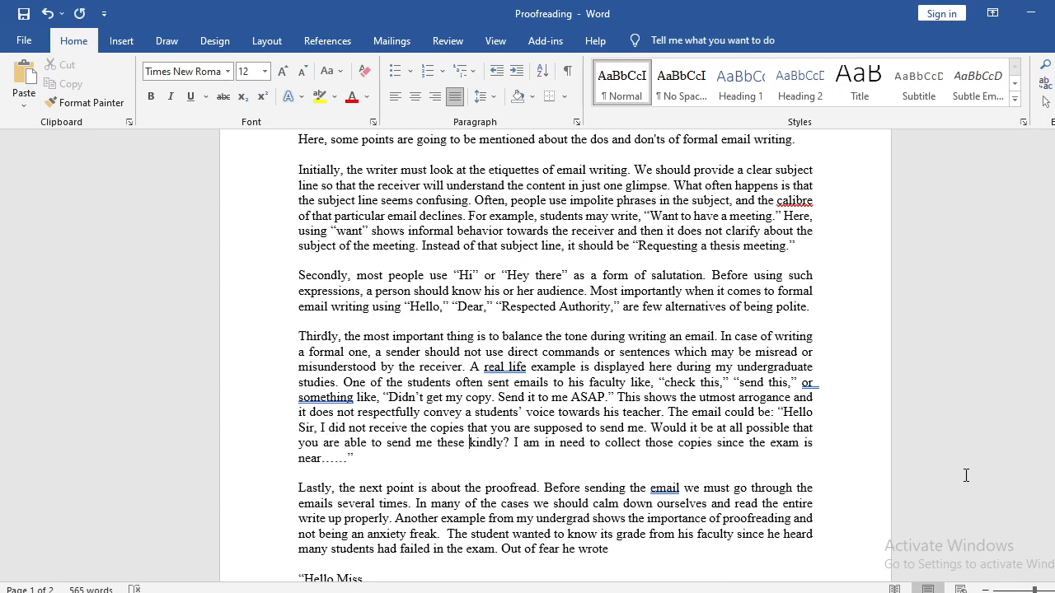
Replace "kindly" with "at your earliest convenience" at the end of the sample email's request sentence.
key("shift+Right")
key("shift+Right")
key("shift+Right")
key("shift+Right")
key("shift+Right")
type("at ")
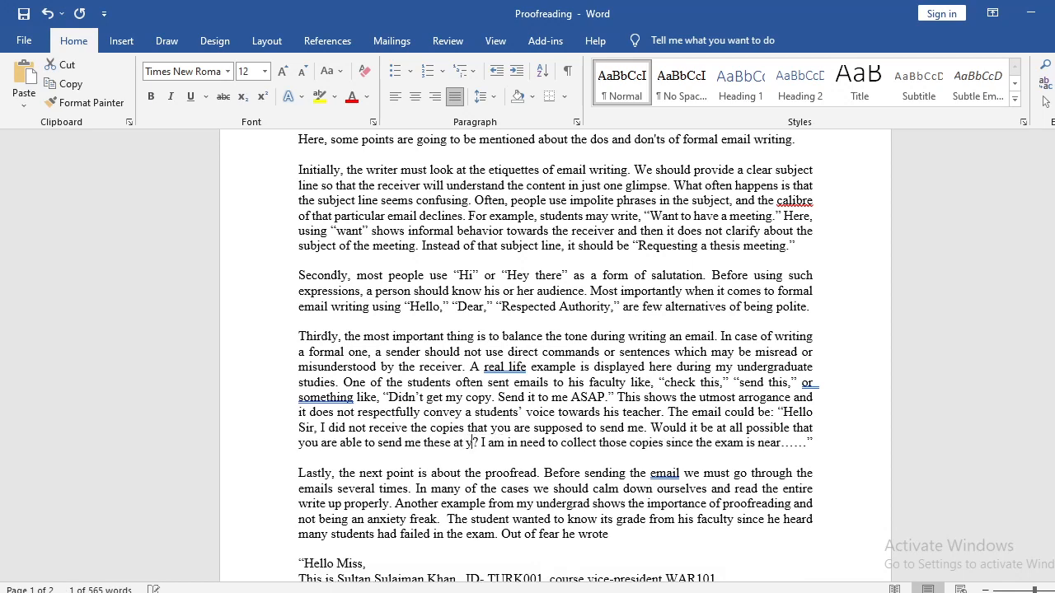
type("our earliest")
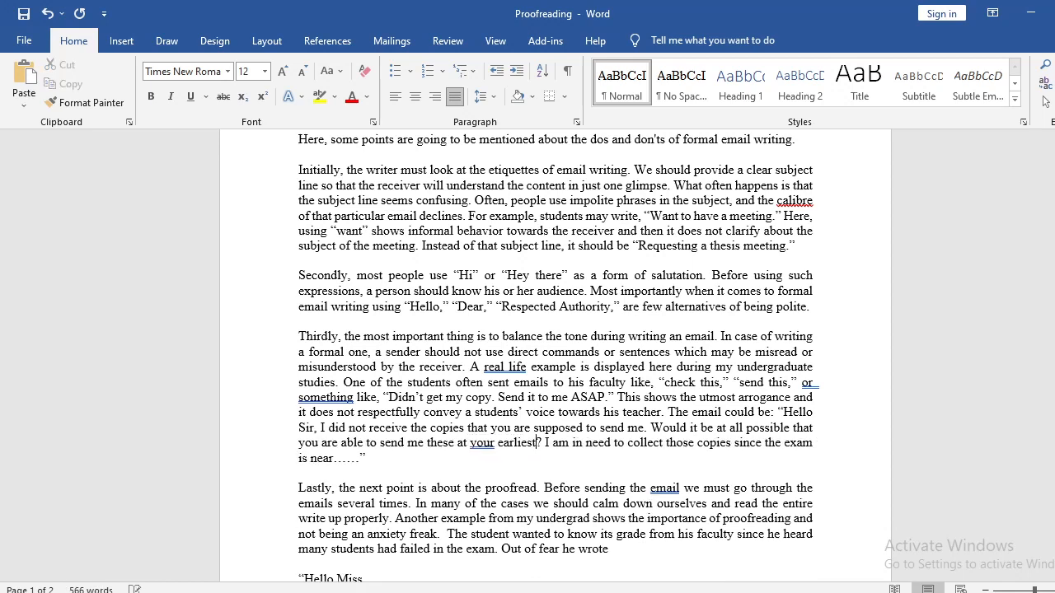
type(" convien")
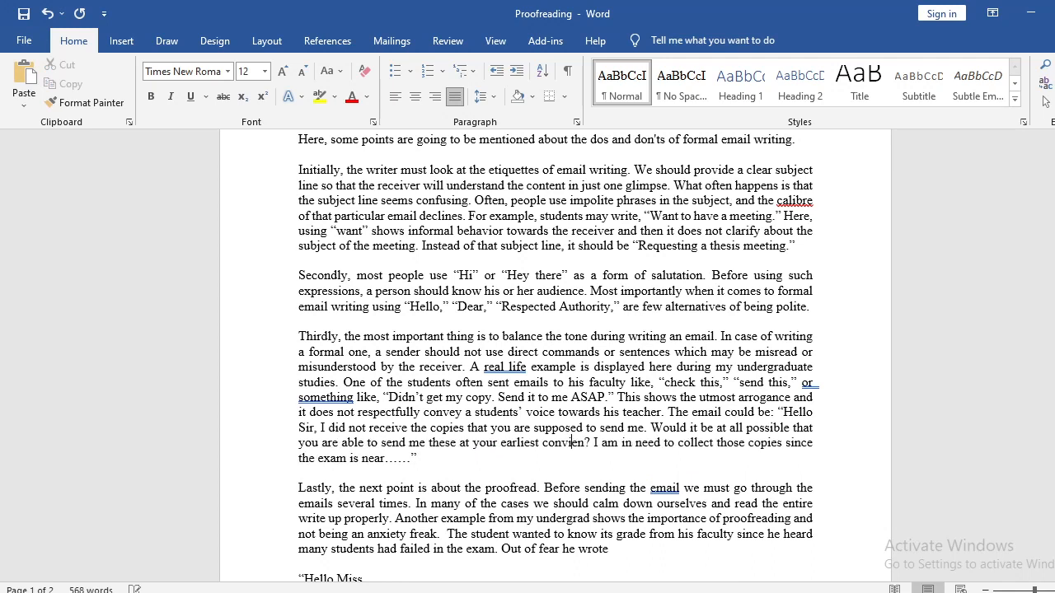
type("ce")
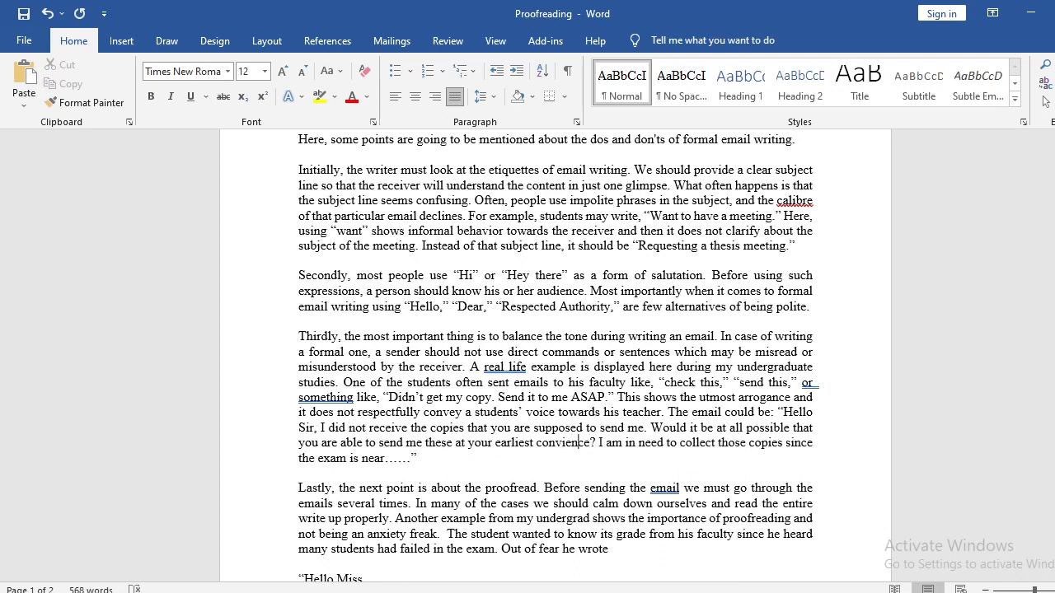
type("en")
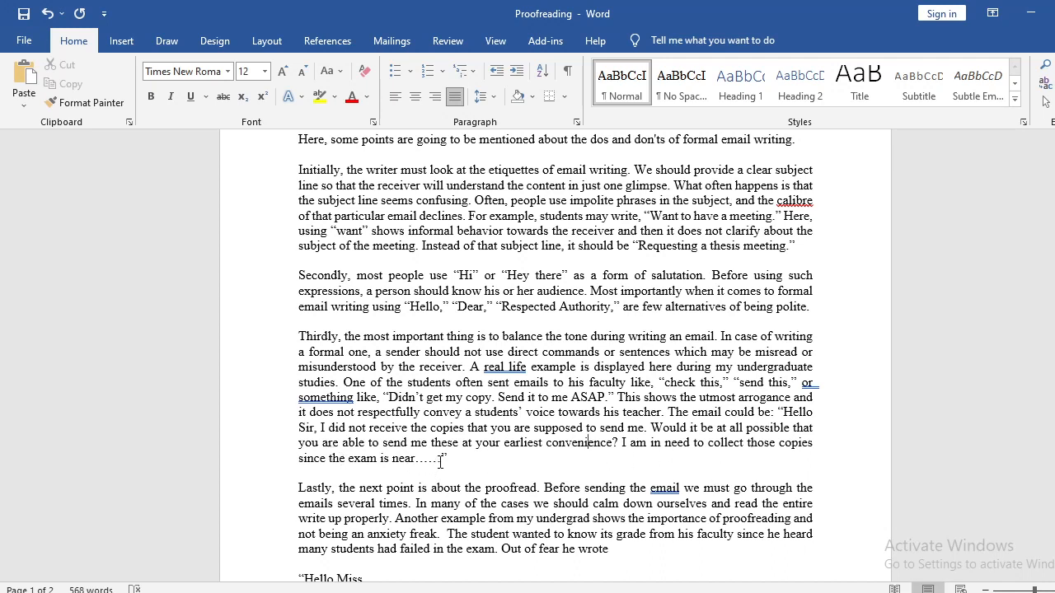
Delete the long run of dots after "since the exam is near" at the end of the "Thirdly" paragraph.
left_click_drag(416, 458, 440, 464)
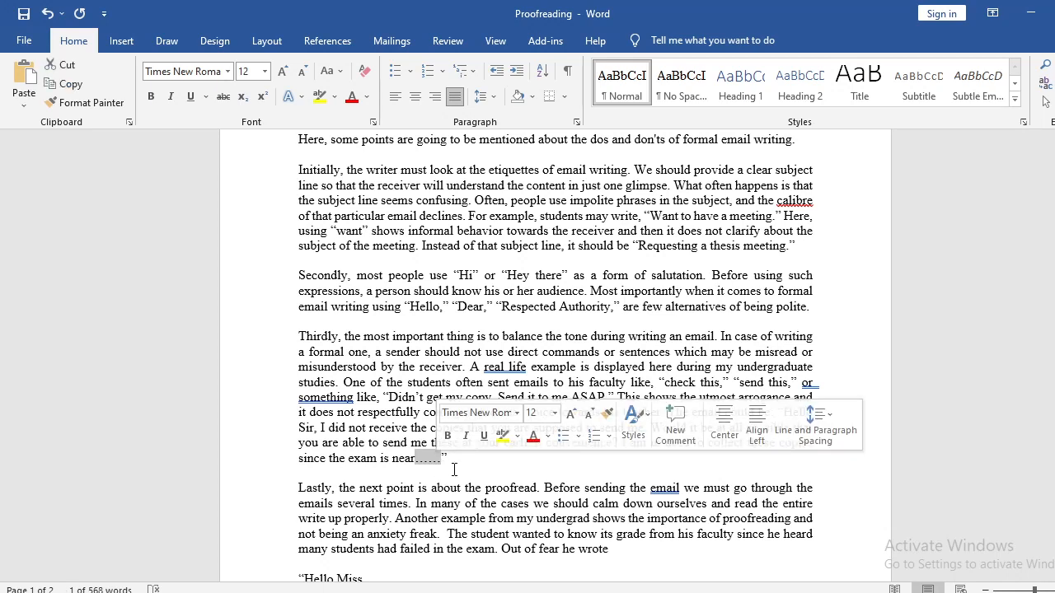
left_click(444, 463)
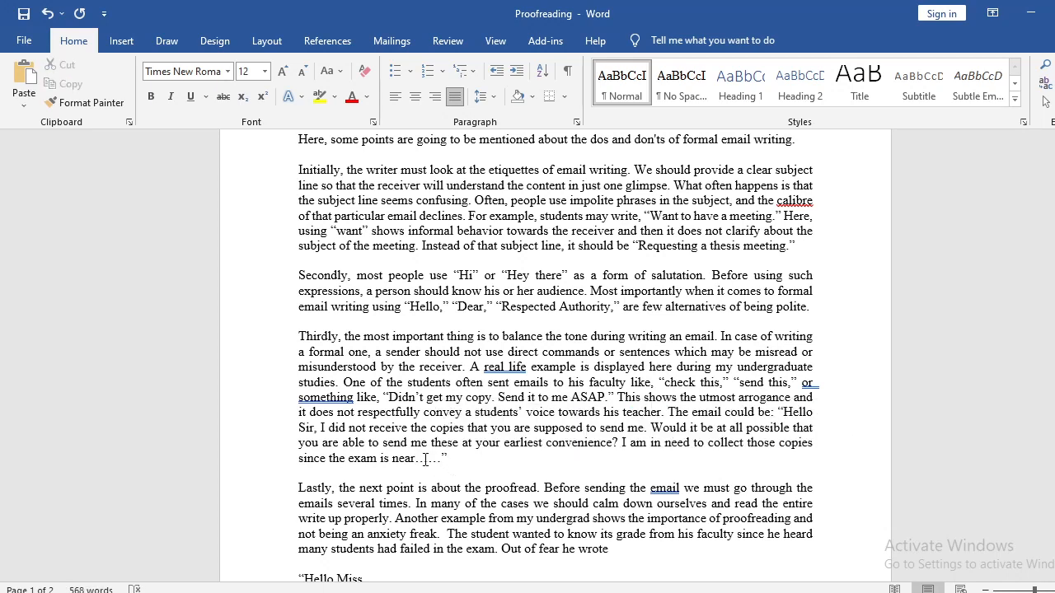
left_click_drag(430, 461, 441, 462)
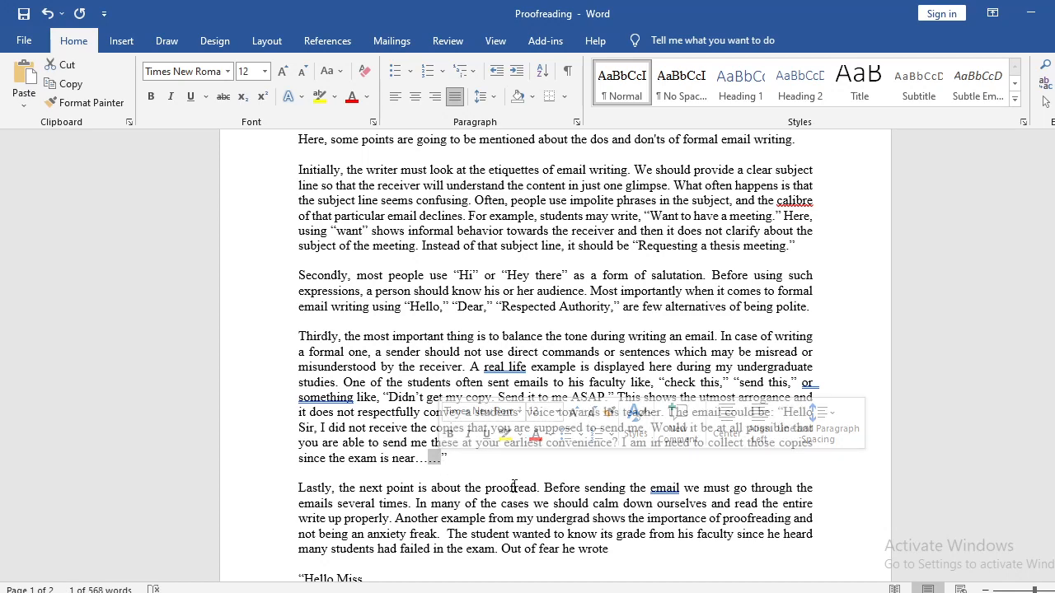
key("BackSpace")
key("BackSpace")
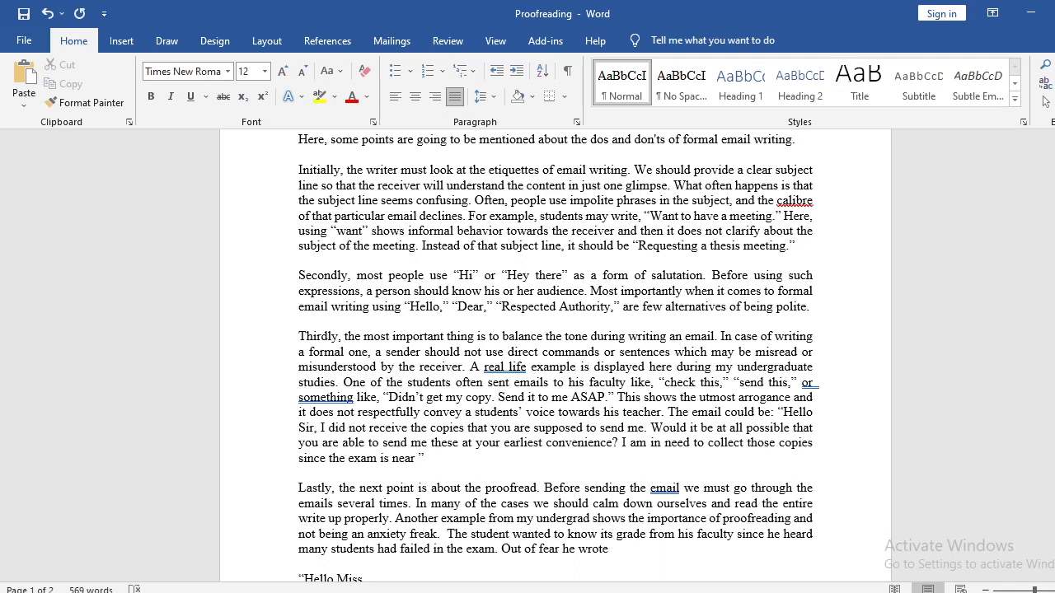
Add a four-dot ellipsis after "since the exam is near" at the end of the "Thirdly" paragraph.
type("....")
key("End")
key("shift+Right")
key("Right")
scroll(514, 488, "down", 2)
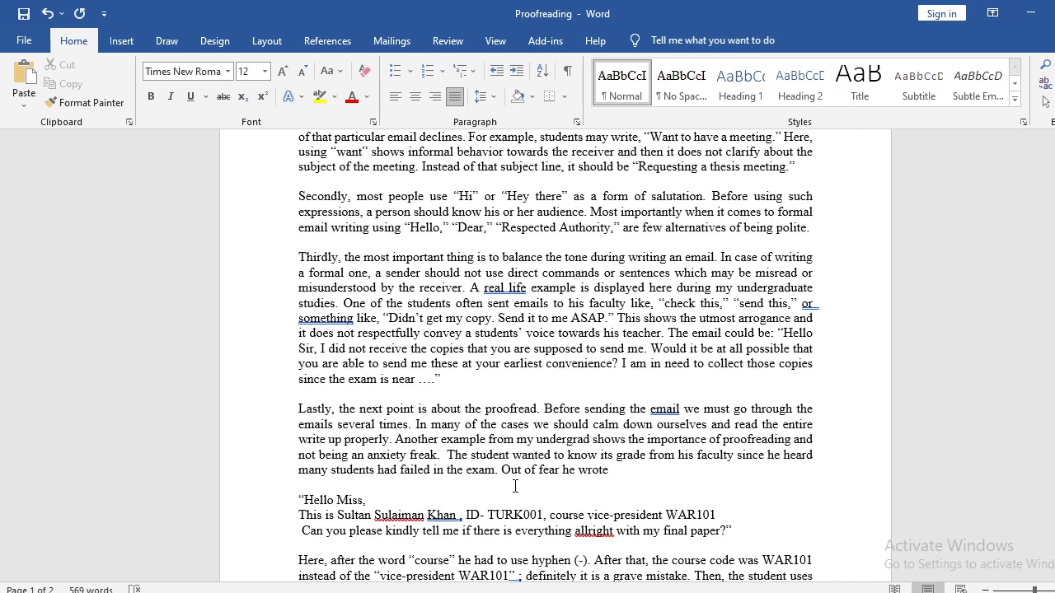
Replace the comma and "the next point" after "Lastly" with "comes the".
double_click(309, 408)
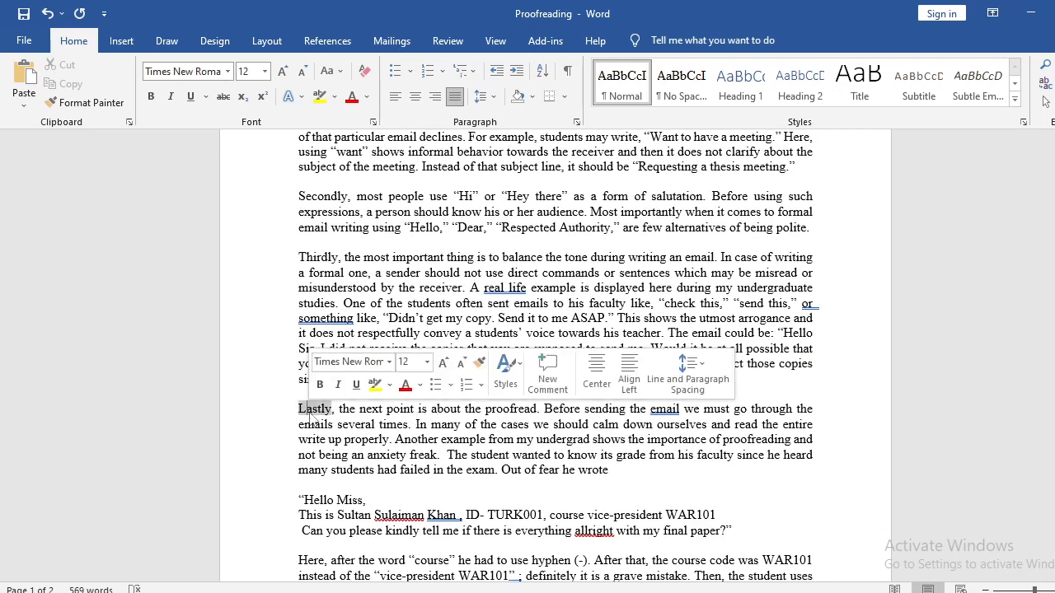
left_click(339, 409)
left_click_drag(339, 408, 402, 412)
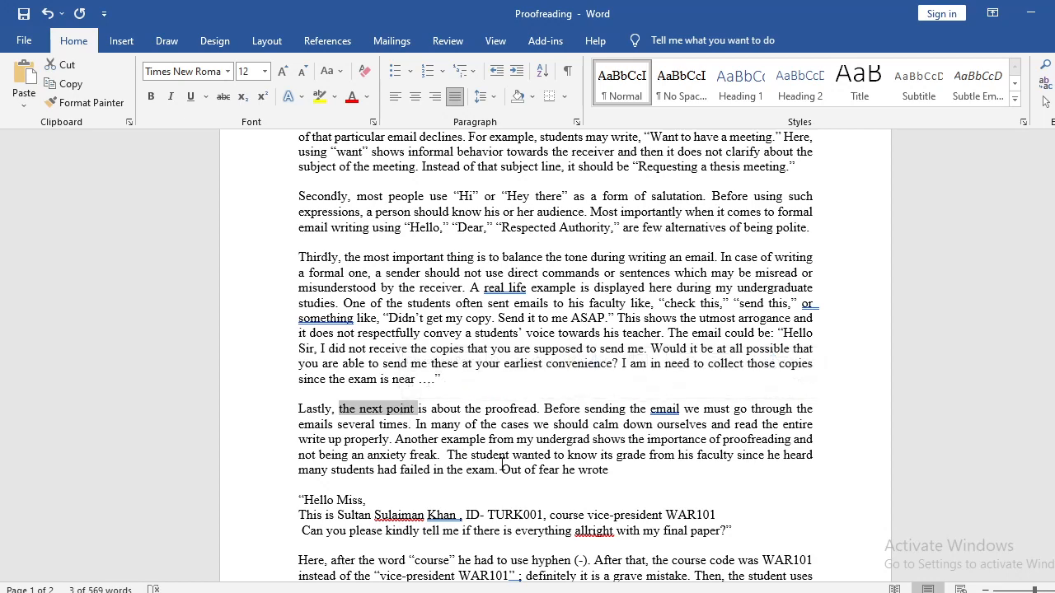
key("BackSpace")
type("th")
key("BackSpace")
key("BackSpace")
key("BackSpace")
key("BackSpace")
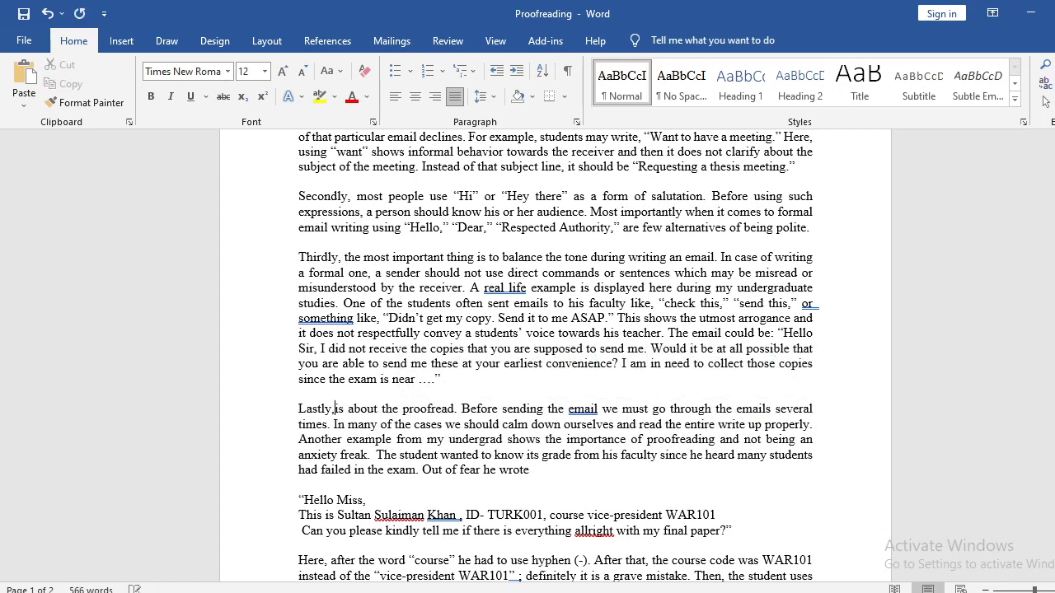
type("comes the")
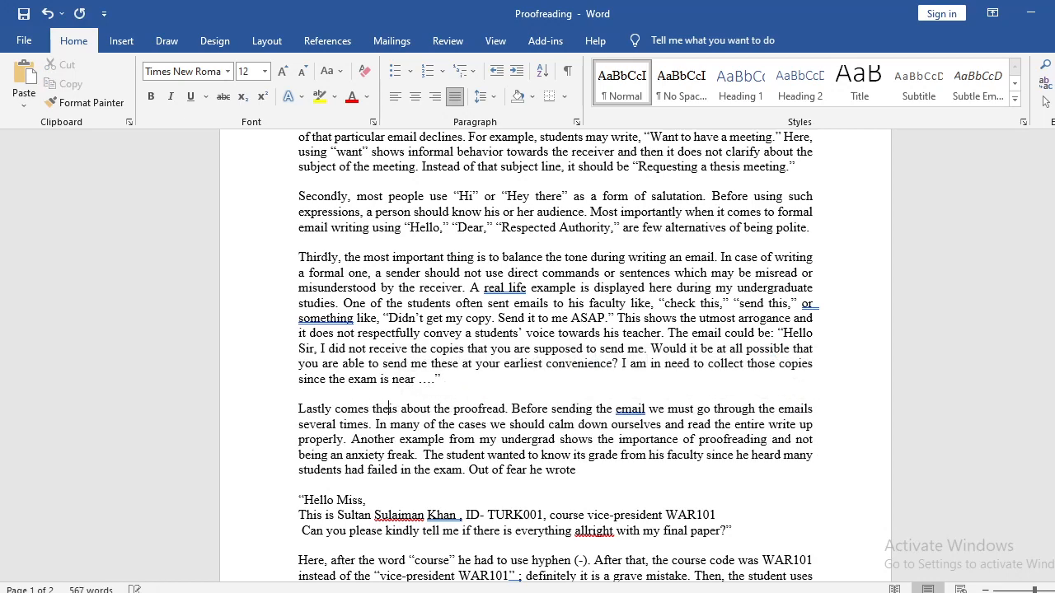
Replace "the is about the proofread" with "proofreading" so the opening sentence reads "Lastly comes proofreading.".
key("ctrl+shift+Right")
key("ctrl+shift+Right")
key("ctrl+shift+Right")
key("shift+Right")
key("shift+Right")
key("shift+Right")
key("shift+Right")
key("shift+Right")
key("shift+Right")
key("shift+Right")
key("shift+Right")
key("shift+Right")
key("shift+Right")
key("shift+Right")
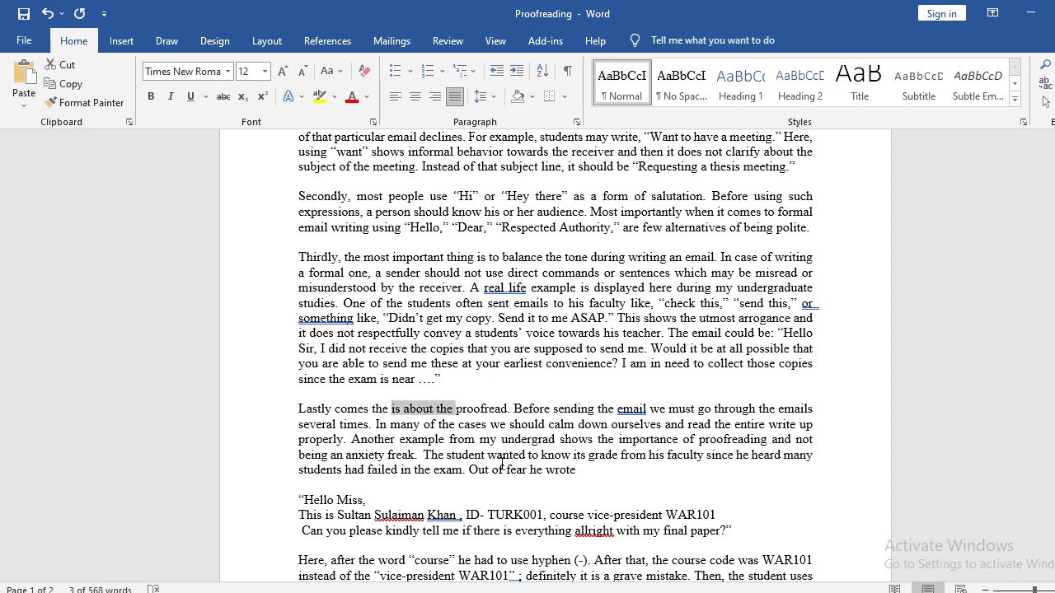
key("BackSpace")
key("BackSpace")
key("BackSpace")
key("BackSpace")
key("BackSpace")
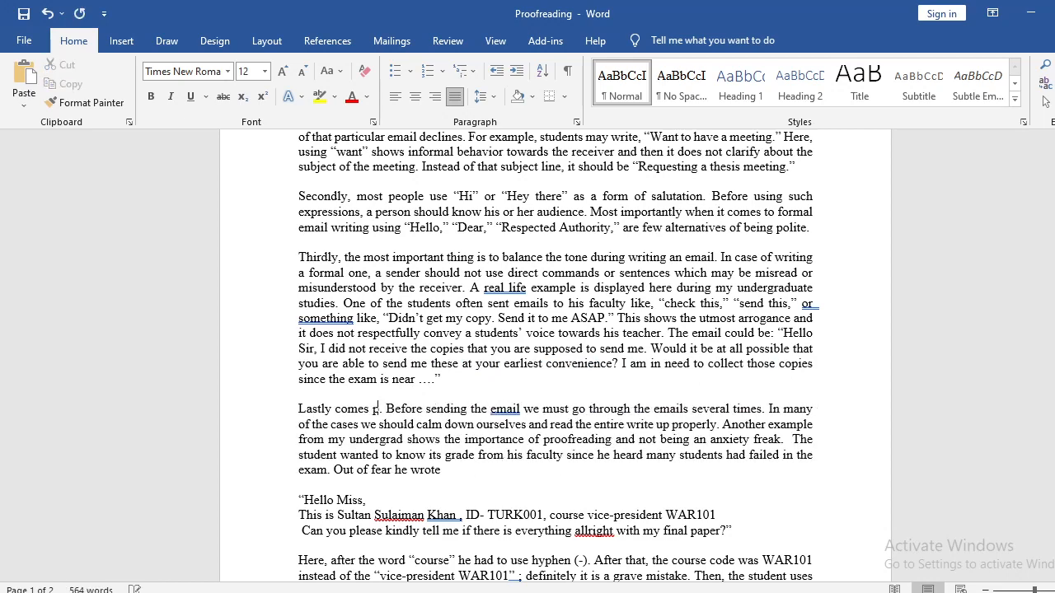
type("proofreading")
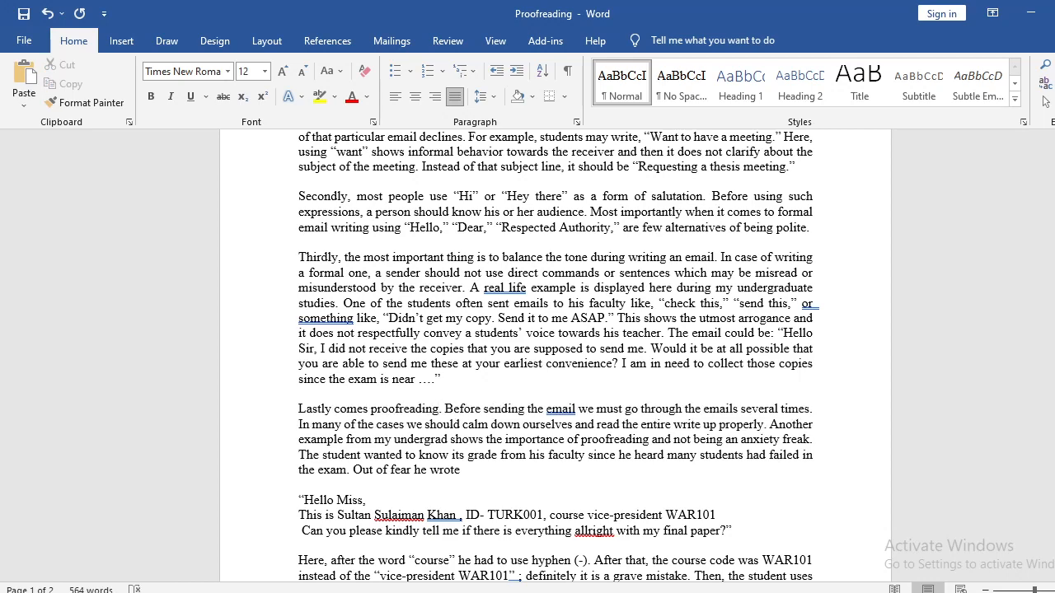
Insert a comma after "Before sending the email" in the "Lastly" paragraph.
scroll(421, 470, "down", 2)
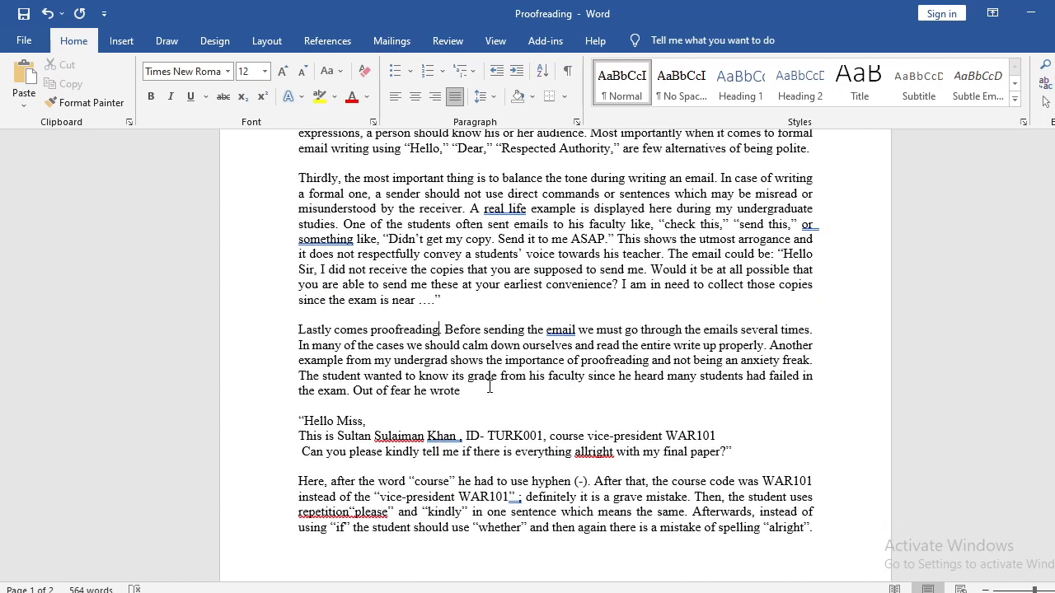
left_click(577, 329)
type(",")
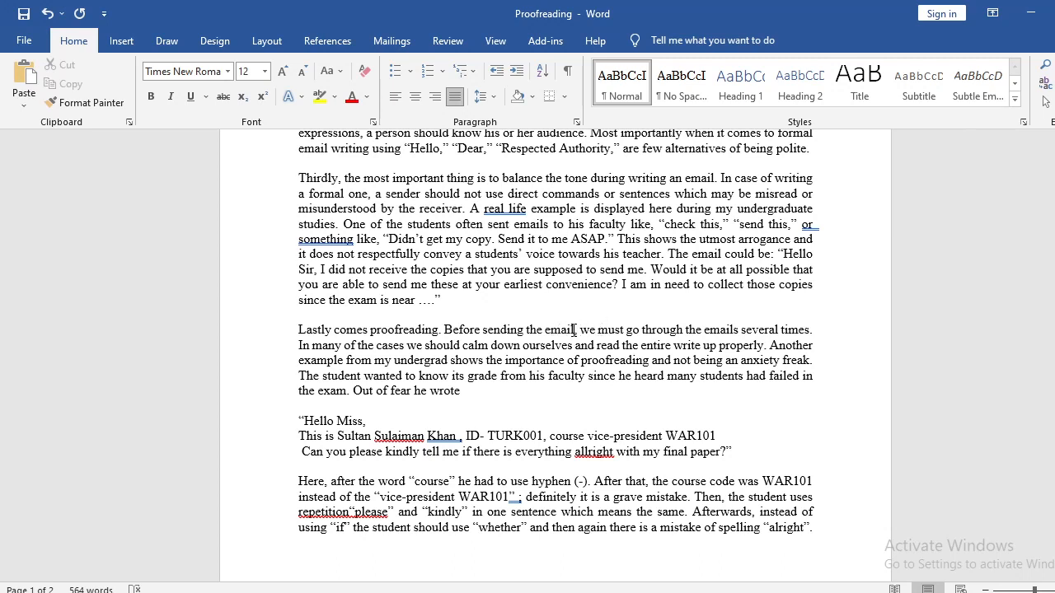
Compare "the email" with "the emails" in the sentence that begins "Before sending the email".
left_click_drag(574, 330, 543, 330)
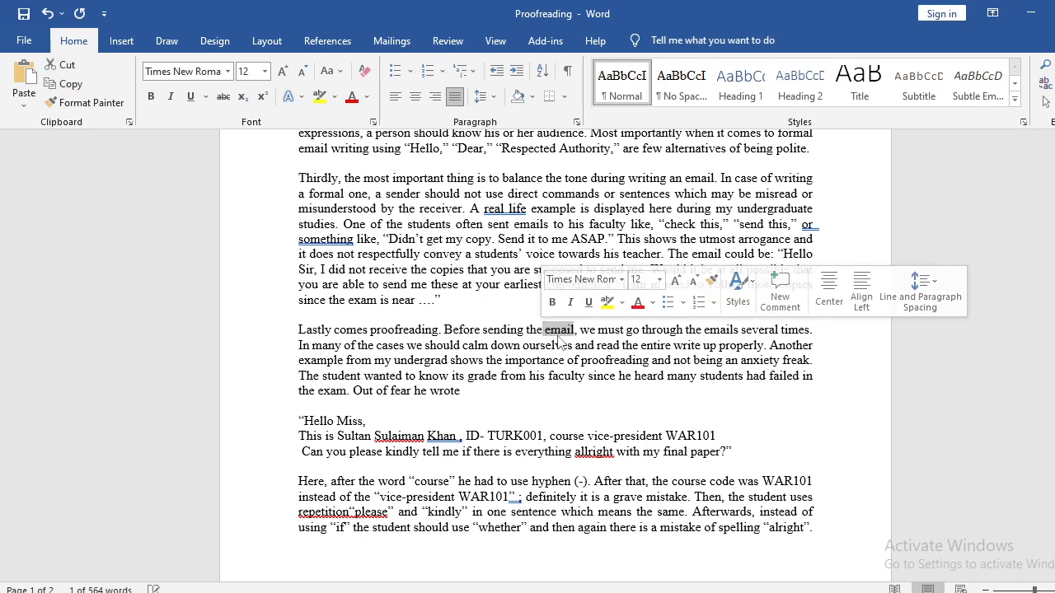
left_click(568, 331)
double_click(569, 330)
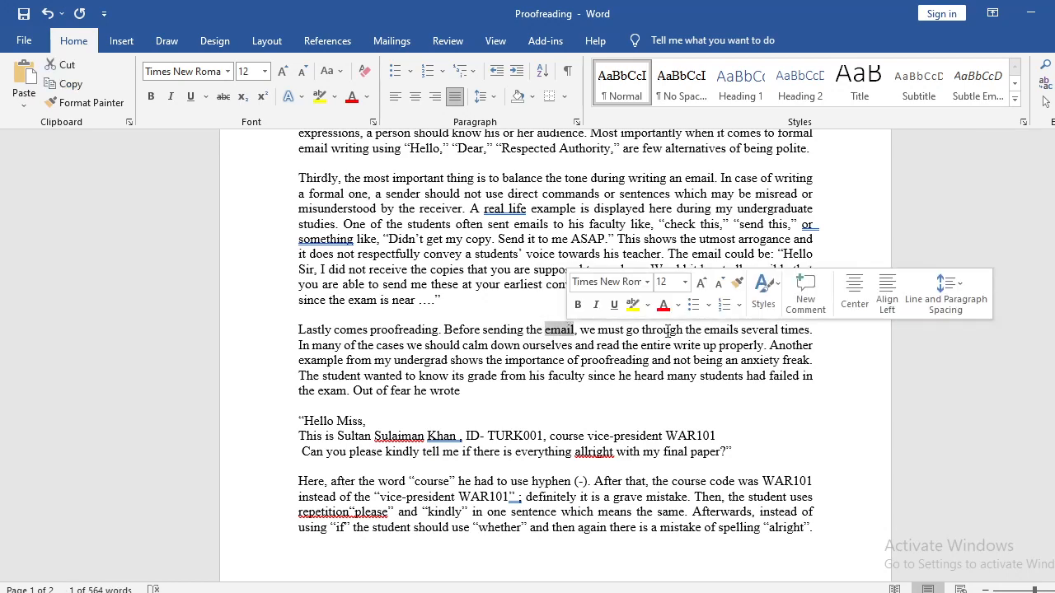
double_click(716, 333)
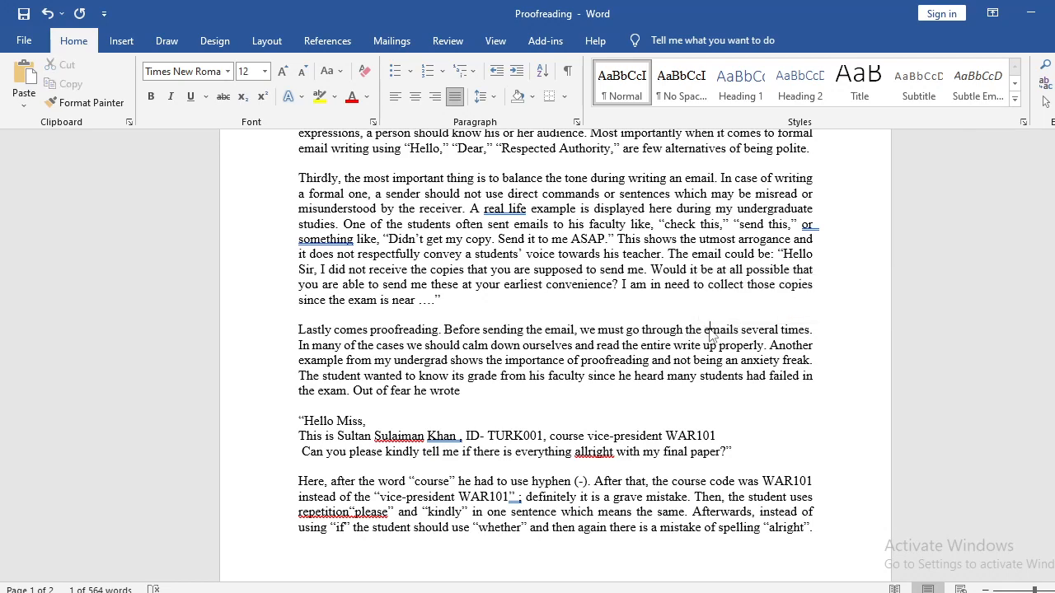
double_click(560, 331)
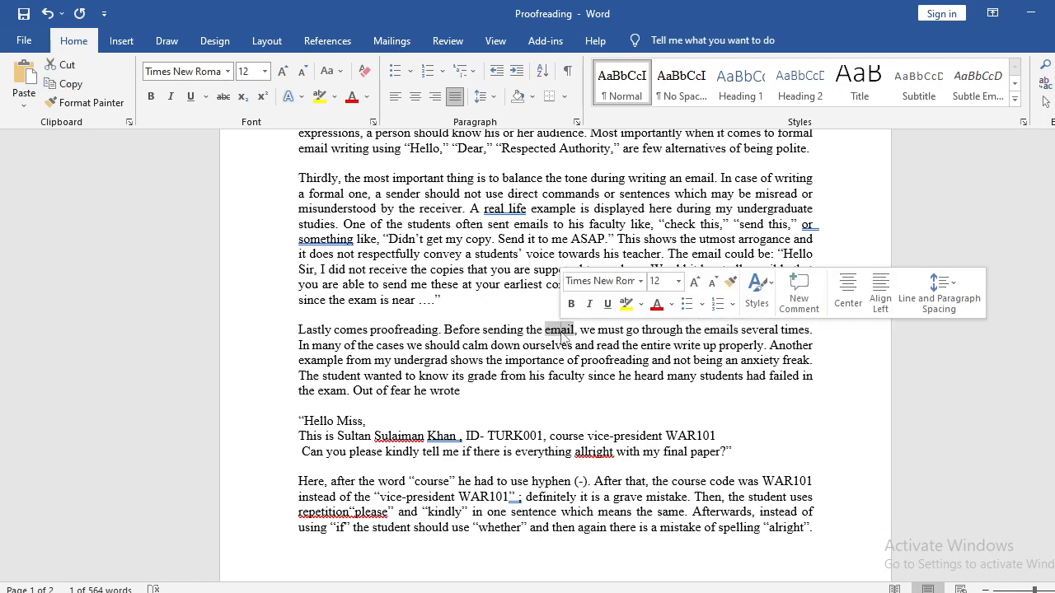
double_click(534, 330)
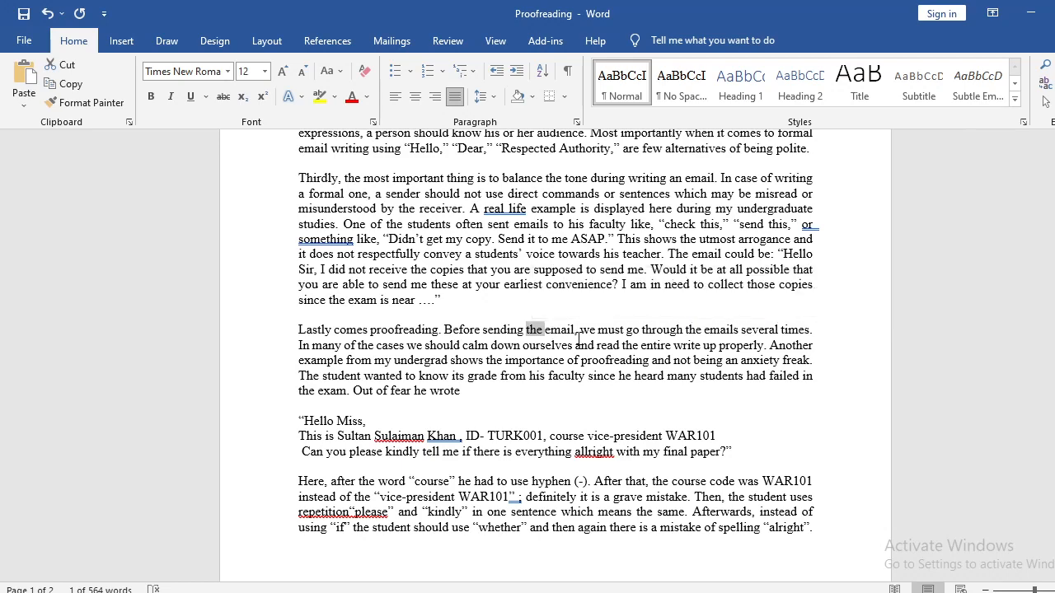
left_click_drag(578, 337, 558, 333)
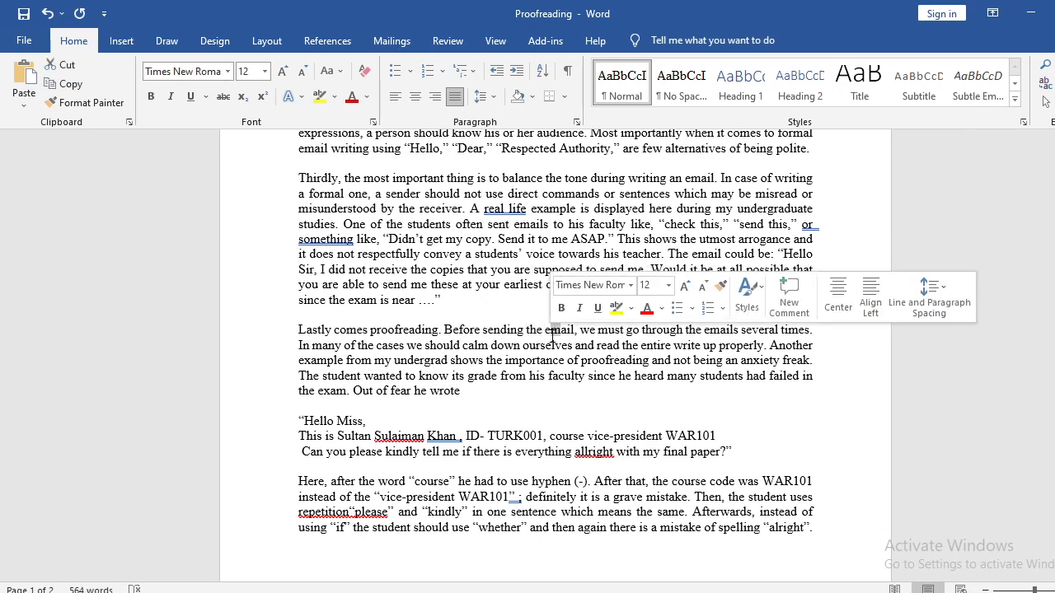
left_click(687, 338)
left_click_drag(729, 330, 737, 347)
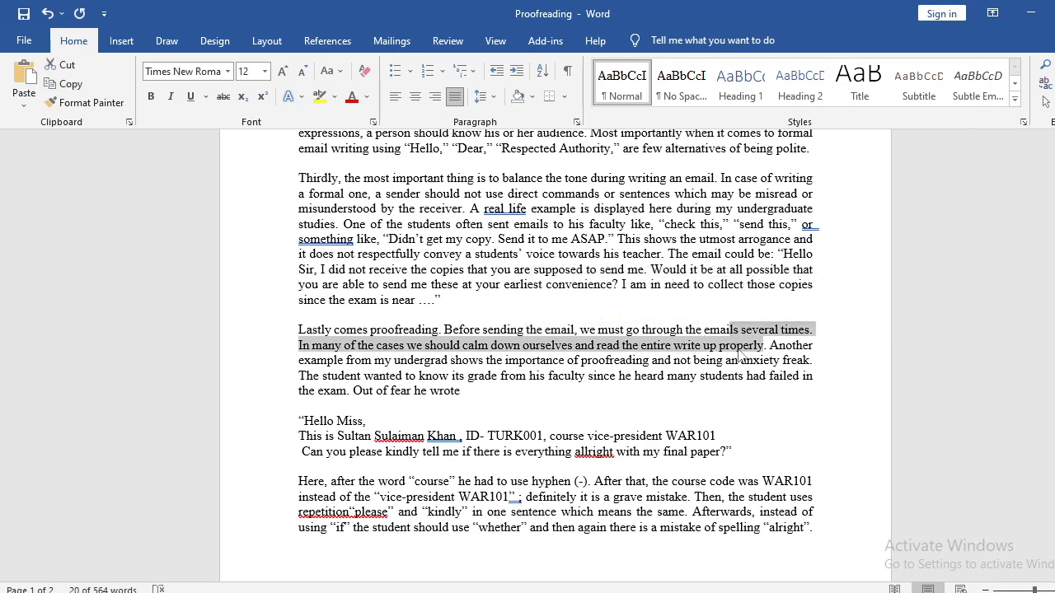
left_click(735, 329)
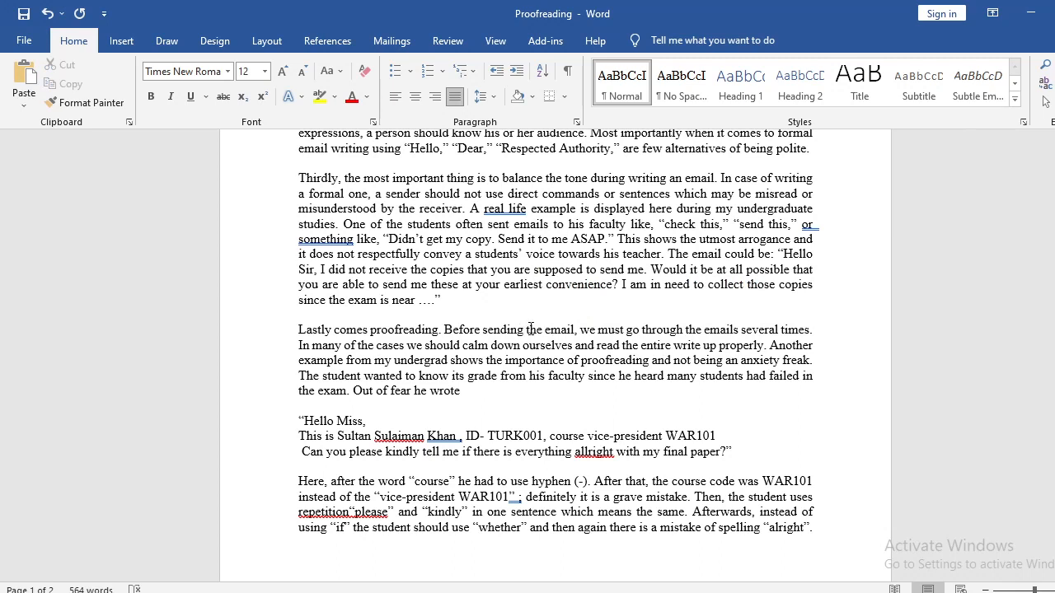
left_click_drag(525, 329, 545, 330)
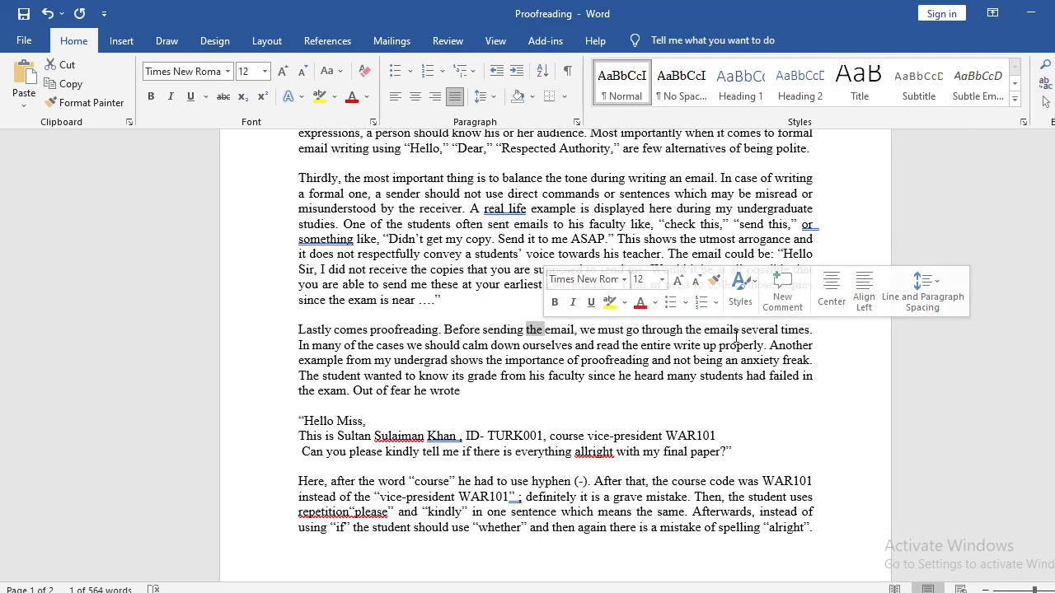
Replace "the emails" with "it" after "go through" in the "Lastly" paragraph.
left_click(733, 334)
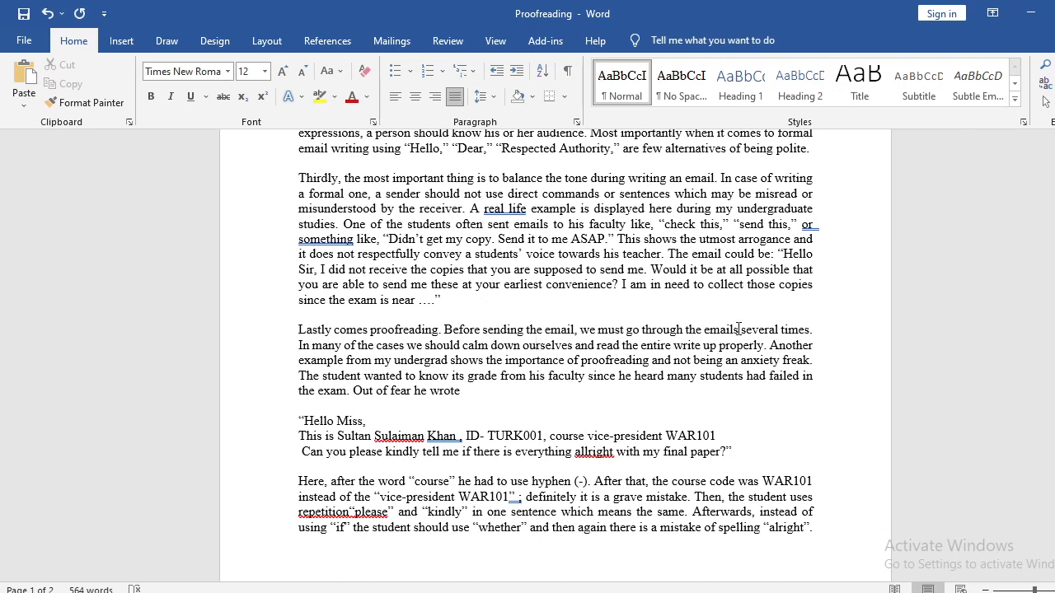
key("BackSpace")
key("BackSpace")
key("BackSpace")
key("BackSpace")
key("BackSpace")
key("BackSpace")
key("BackSpace")
key("BackSpace")
key("BackSpace")
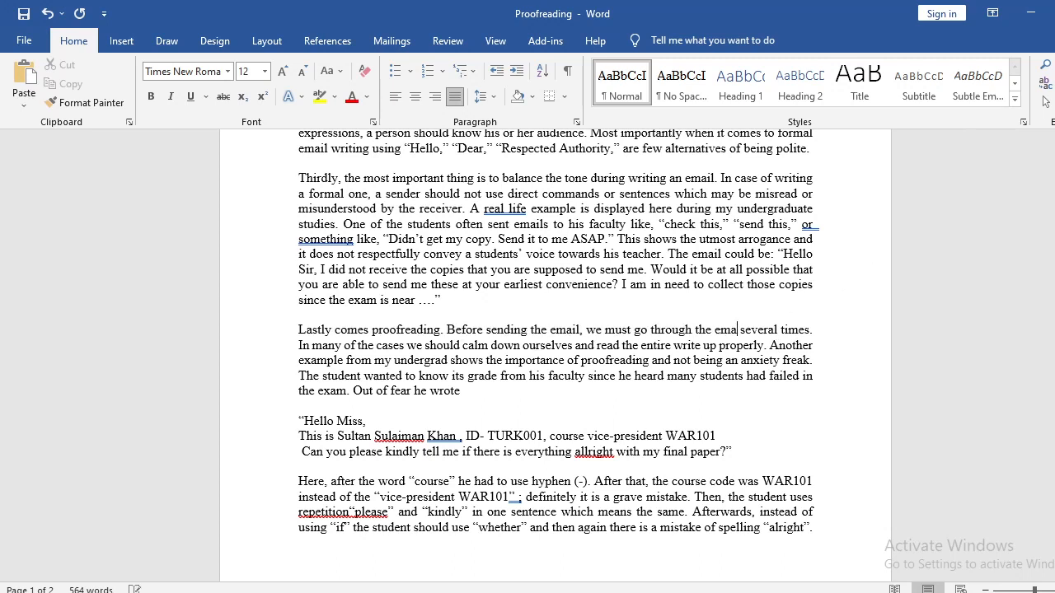
key("BackSpace")
type("it")
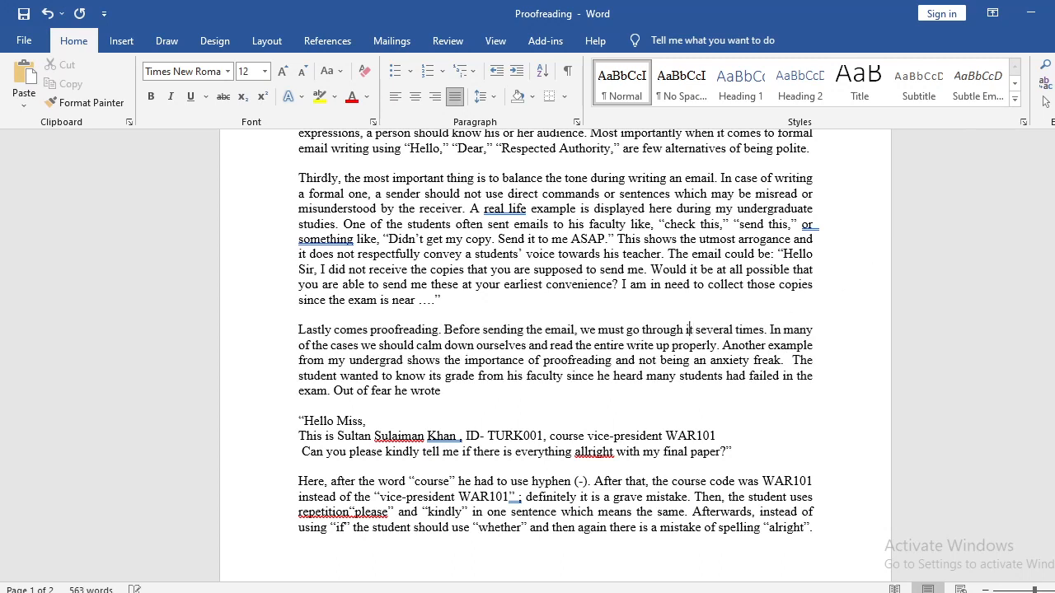
Replace "must" with "should" before "go through it several times".
left_click(624, 330)
key("shift+Left")
key("shift+Left")
key("shift+Left")
key("shift+Left")
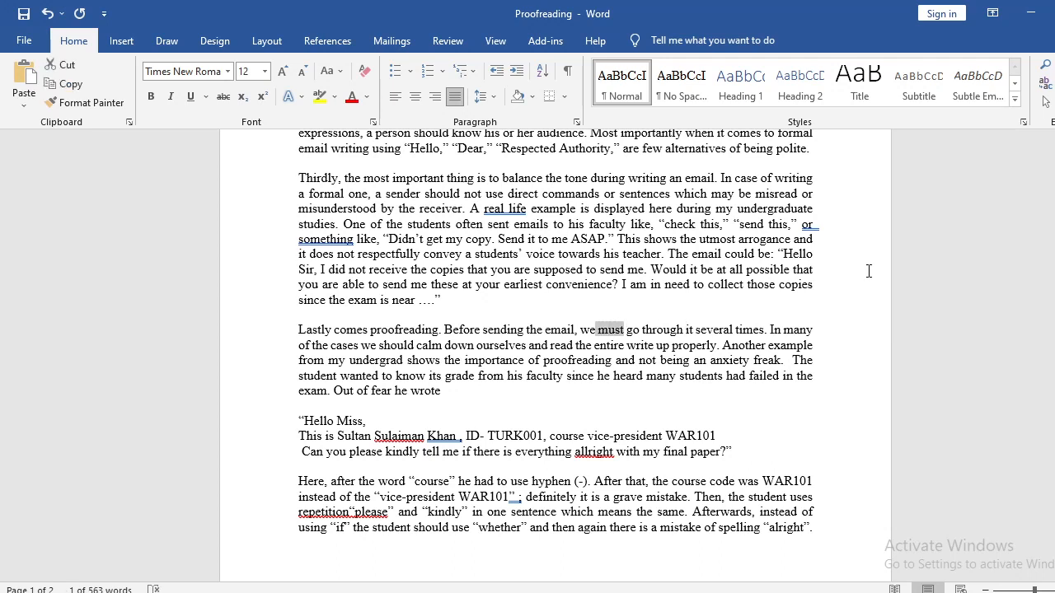
key("shift+Right")
type("should")
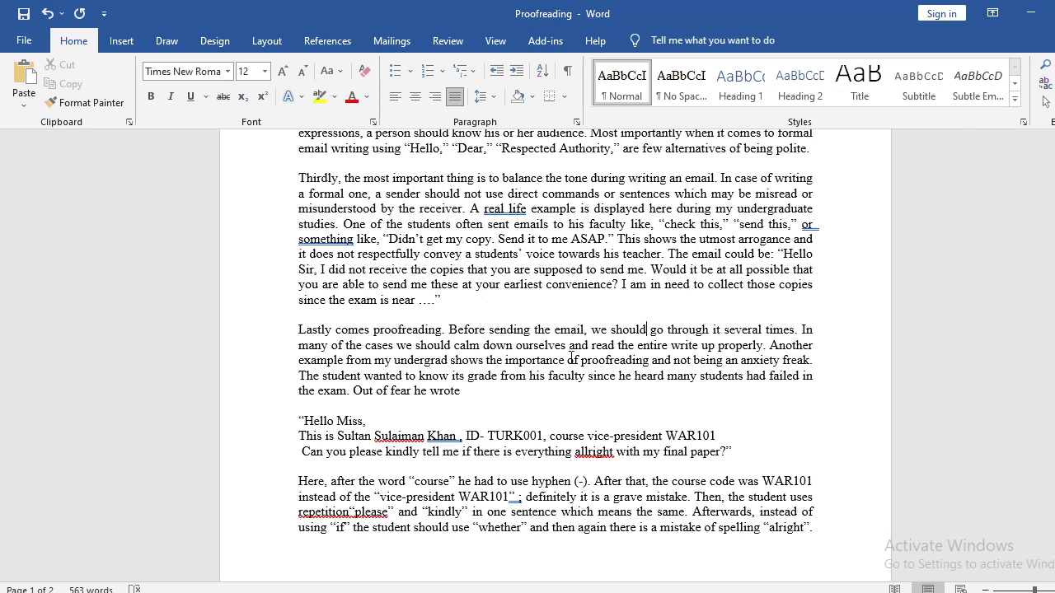
type("ourselves")
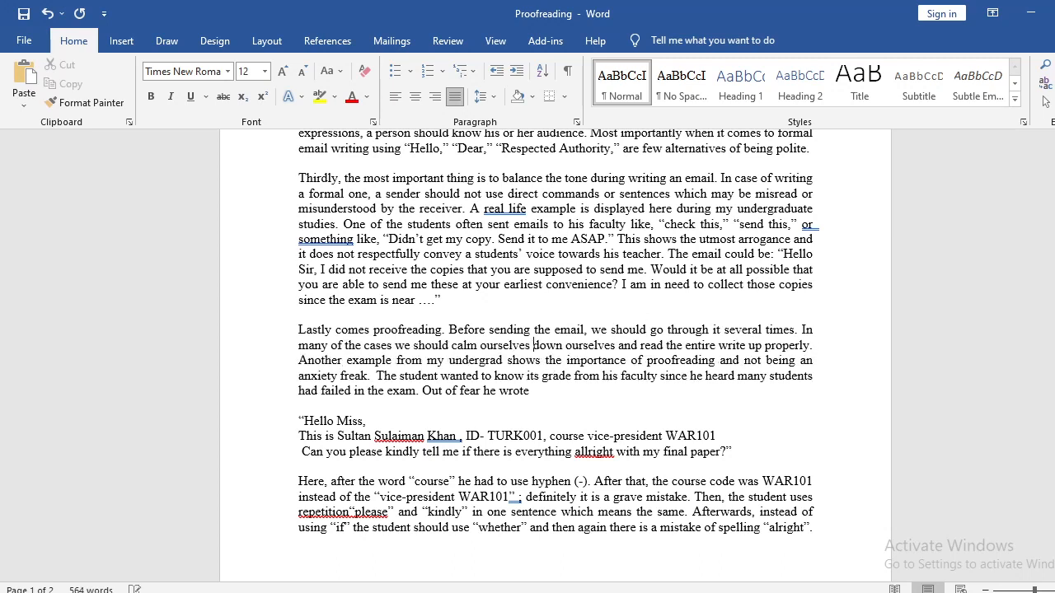
key("BackSpace")
key("BackSpace")
key("BackSpace")
key("BackSpace")
key("BackSpace")
key("BackSpace")
key("BackSpace")
key("BackSpace")
key("BackSpace")
key("BackSpace")
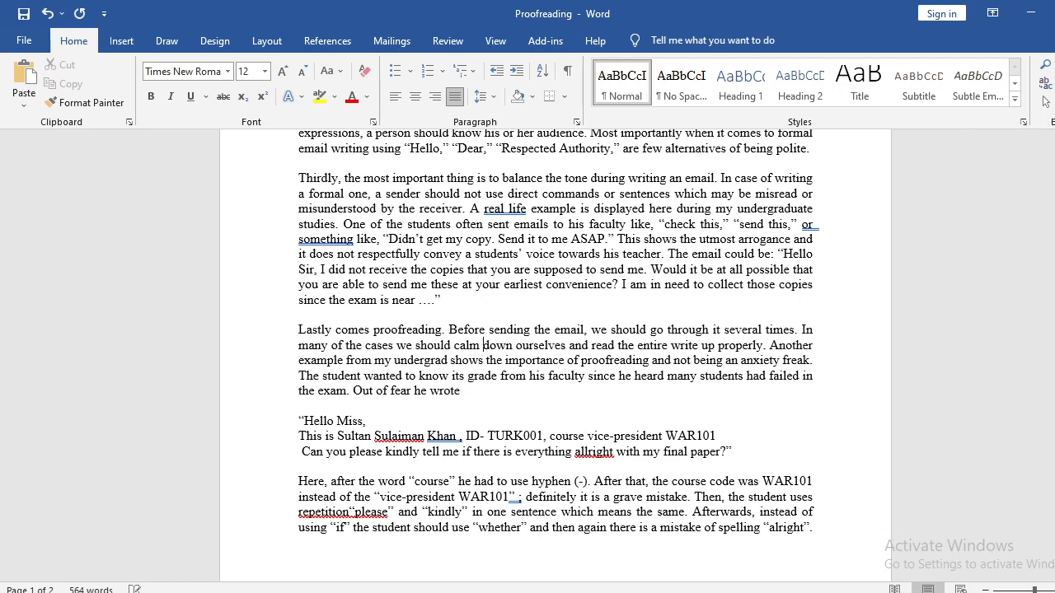
Delete "ourselves" after "calm down" in the "Lastly" paragraph.
key("shift+Right")
key("shift+Right")
key("shift+Right")
key("shift+Right")
key("shift+Right")
key("shift+Right")
key("shift+Right")
key("shift+Right")
key("shift+Right")
key("shift+Right")
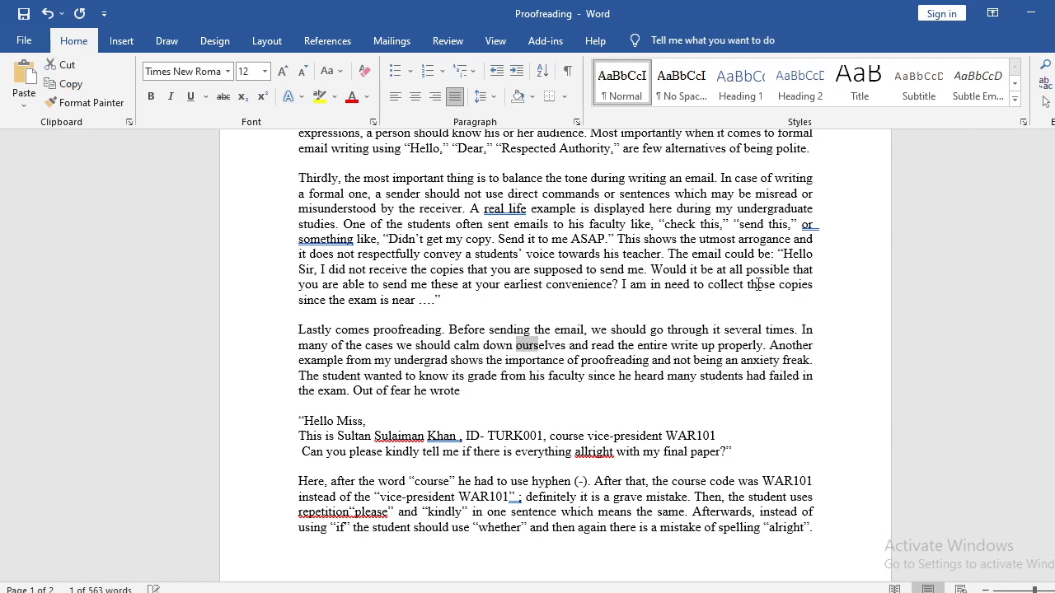
key("Delete")
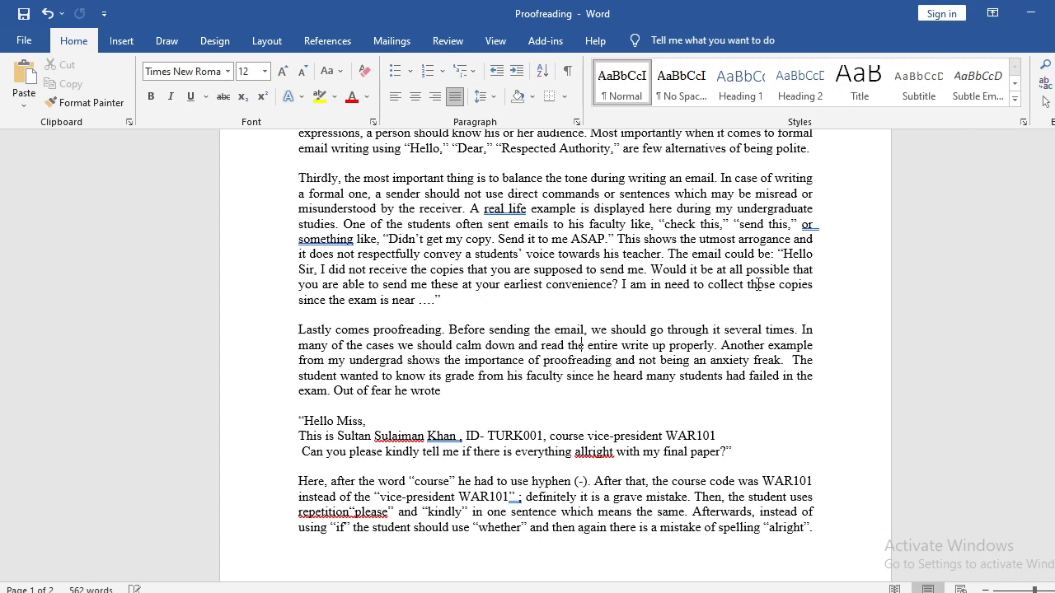
Expand "undergrad" to "undergraduate life" in the sentence beginning "Another example from my".
key("ctrl+Right")
key("ctrl+Right")
key("ctrl+Right")
key("ctrl+Right")
key("ctrl+Right")
key("ctrl+Right")
key("ctrl+Right")
key("ctrl+Right")
type("uate life")
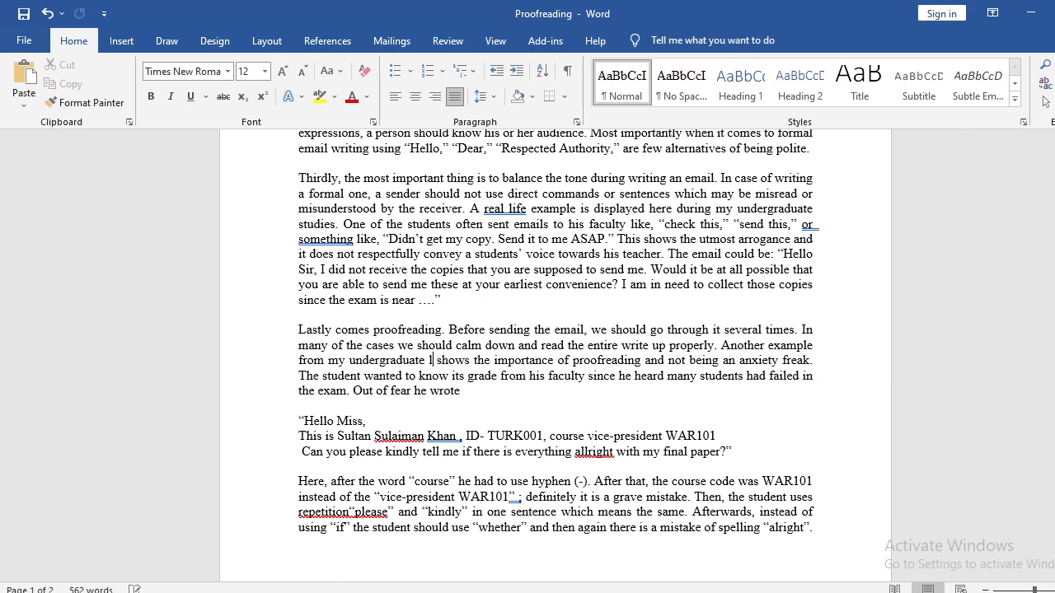
Replace "its" with "their" before "grade" in the sentence beginning "The student wanted to know".
key("ctrl+Right")
key("ctrl+Right")
key("ctrl+Right")
key("ctrl+Right")
key("ctrl+Right")
key("ctrl+Right")
key("ctrl+Right")
key("ctrl+Right")
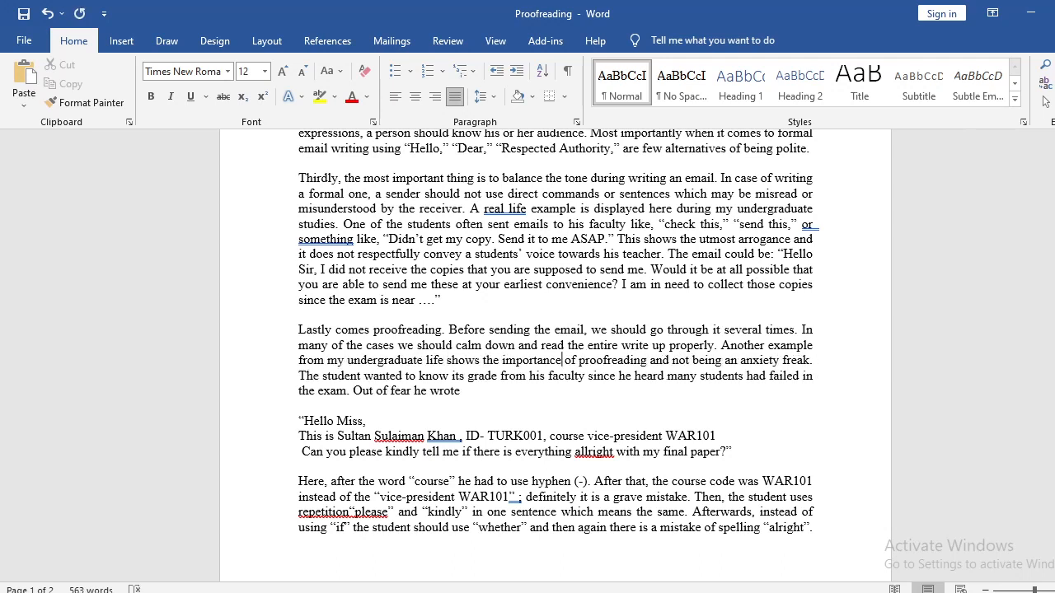
key("Right")
key("Right")
key("Right")
key("Right")
key("Right")
key("Right")
key("Right")
key("Right")
key("Right")
key("Right")
key("Right")
key("Right")
key("Right")
key("Right")
key("Right")
key("Right")
key("Right")
key("Right")
key("Right")
key("Right")
key("Right")
key("BackSpace")
key("BackSpace")
key("BackSpace")
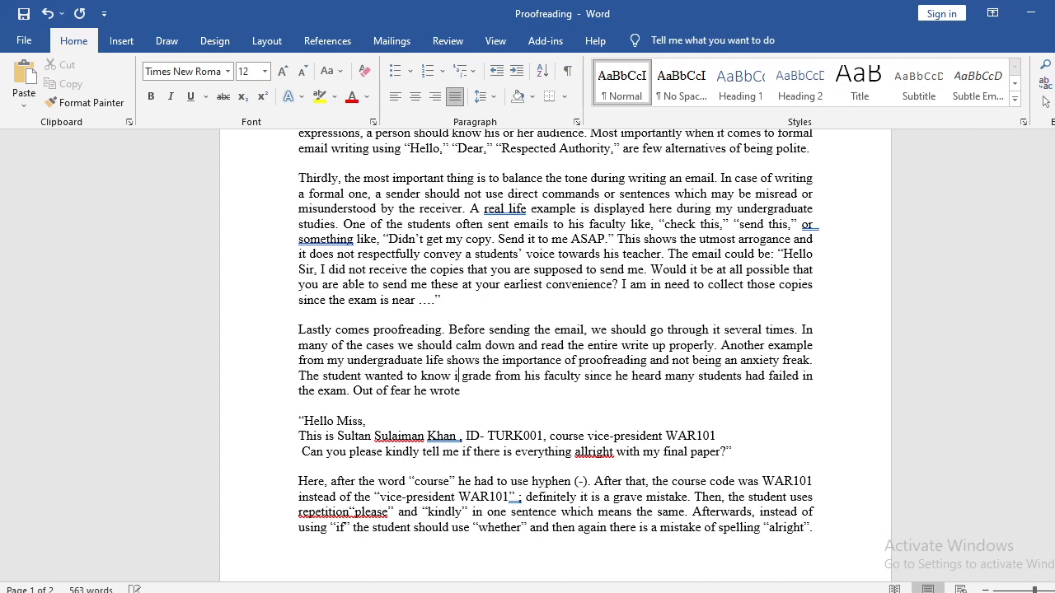
type("their")
Replace "his" with "their" before "faculty" in the same sentence.
key("shift+Left")
key("shift+Left")
key("shift+Left")
key("shift+Left")
key("shift+Left")
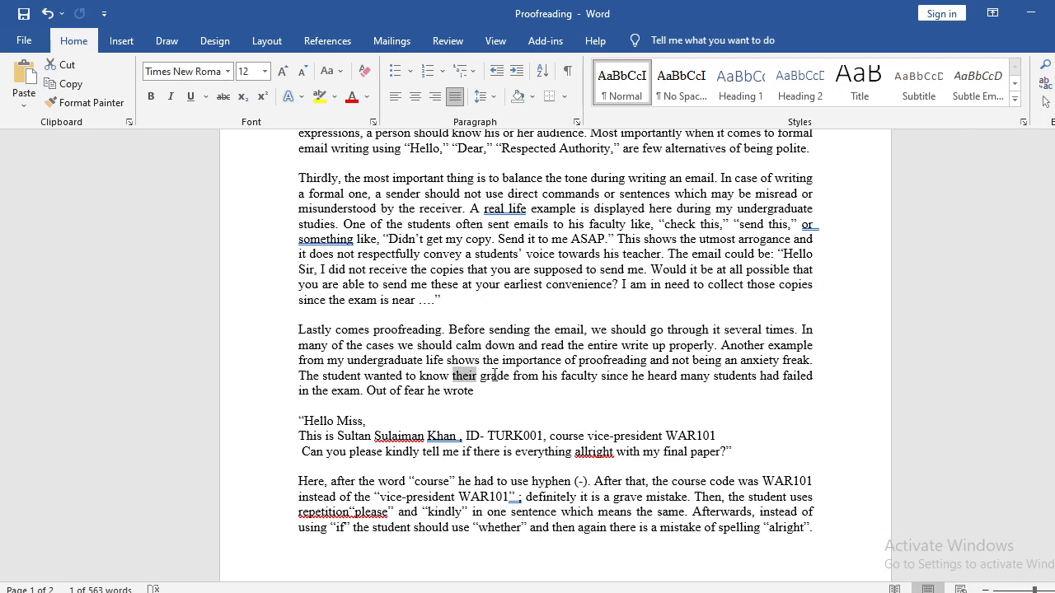
double_click(550, 375)
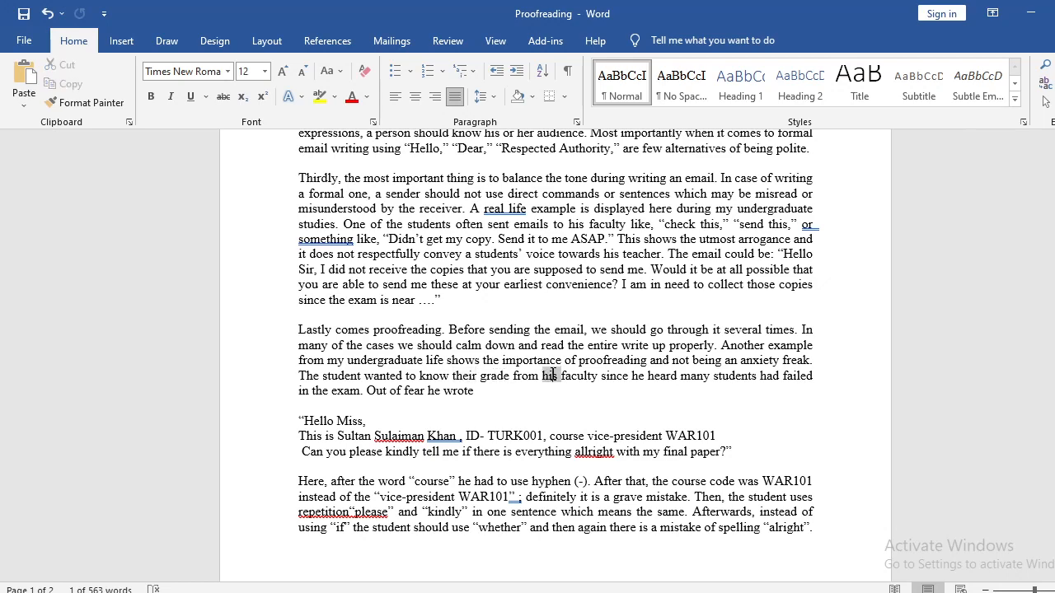
type("their")
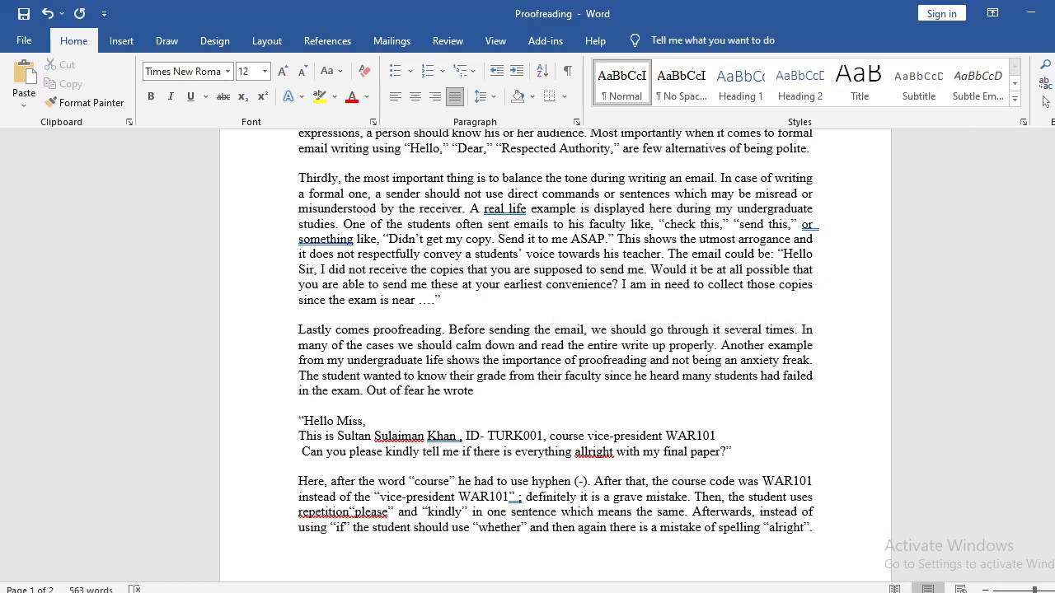
Replace "he" with "they" before "heard many students" in the "Lastly" paragraph.
double_click(642, 376)
type("the")
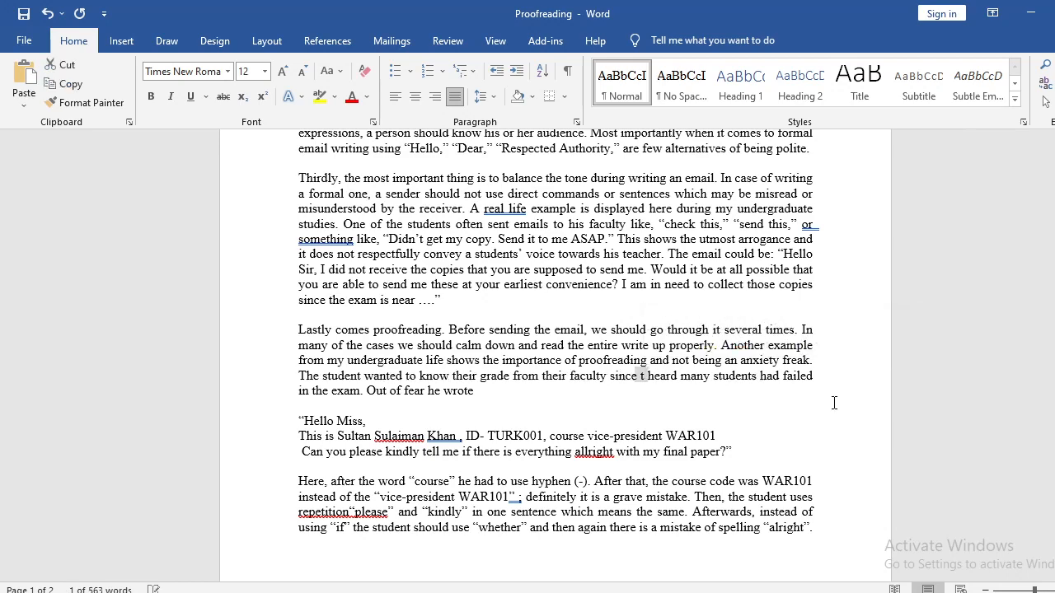
type("y")
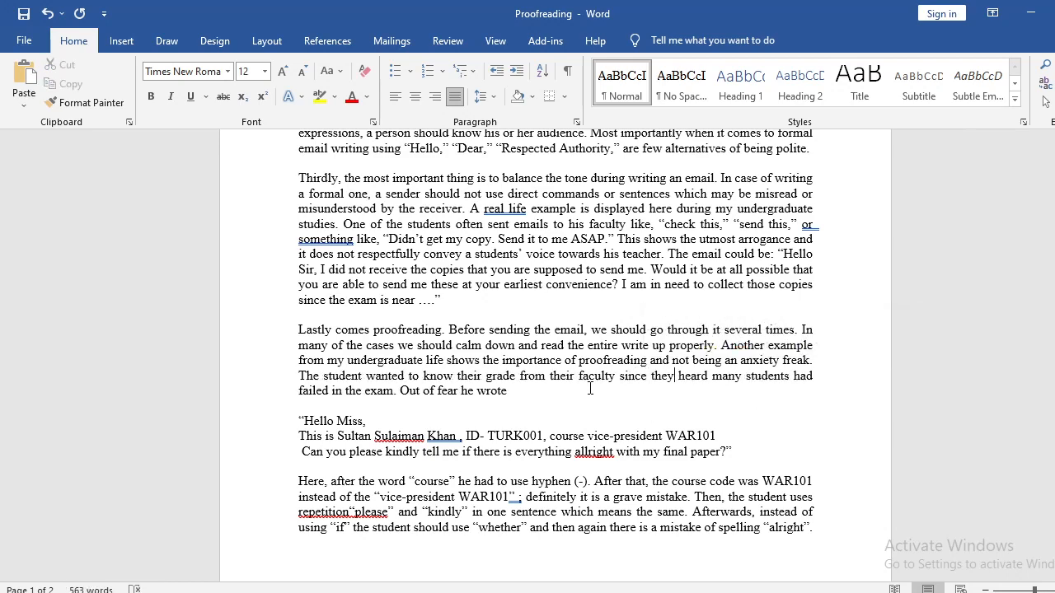
Change "he" to "they" before "wrote" in the "Out of fear" sentence and add a comma after "wrote".
double_click(467, 391)
type("they")
key("Right")
key("Right")
key("Right")
key("Left")
key("Left")
key("Left")
key("Left")
key("Left")
key("Left")
key("Left")
key("Left")
key("Left")
key("Left")
key("Left")
key("Left")
key("Left")
key("Left")
key("Left")
key("Left")
key("Left")
key("Left")
key("Left")
key("Left")
key("Right")
key("Right")
key("Right")
key("Right")
key("Right")
key("Right")
key("Right")
key("Right")
key("Right")
key("Right")
key("Right")
key("Right")
key("Right")
key("Right")
type("k")
key("BackSpace")
type(",")
key("BackSpace")
key("shift+Left")
key("shift+Left")
key("shift+Left")
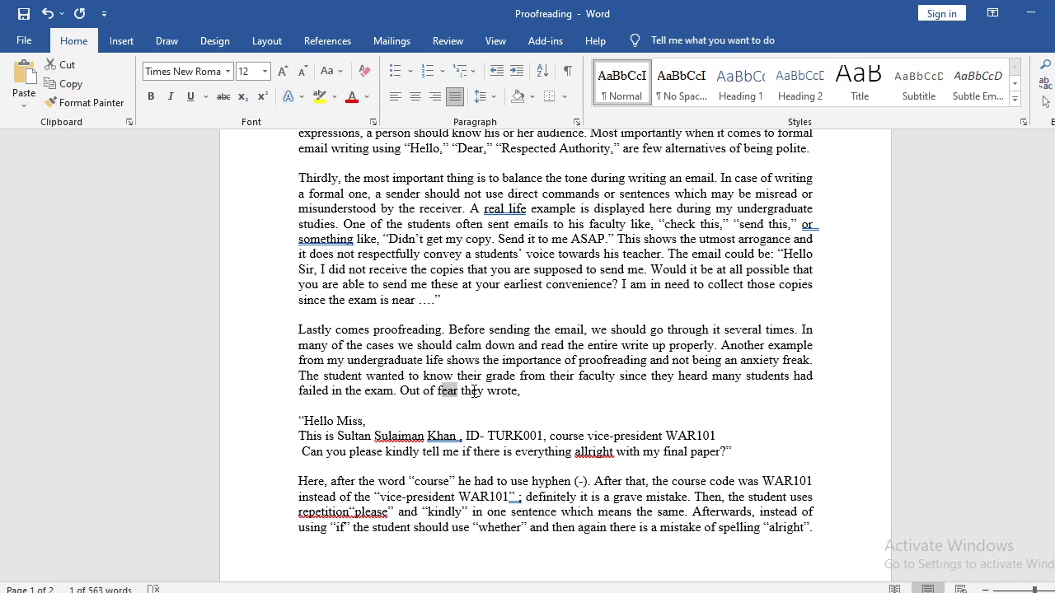
key("Right")
key("Right")
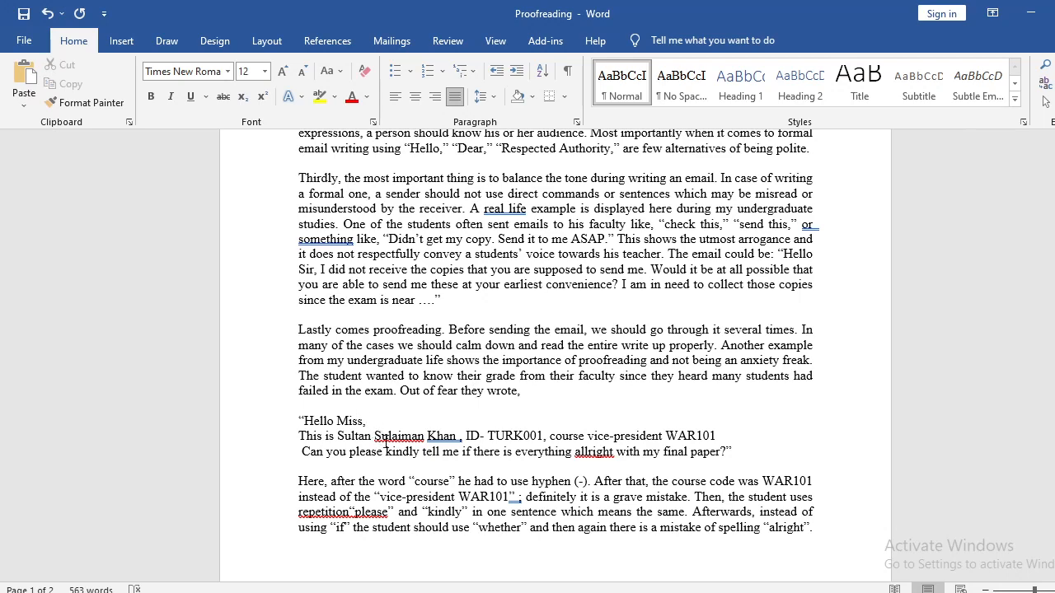
Examine the quoted student email beginning "Hello Miss", including the punctuation and spacing after the student's name.
scroll(453, 440, "down", 2)
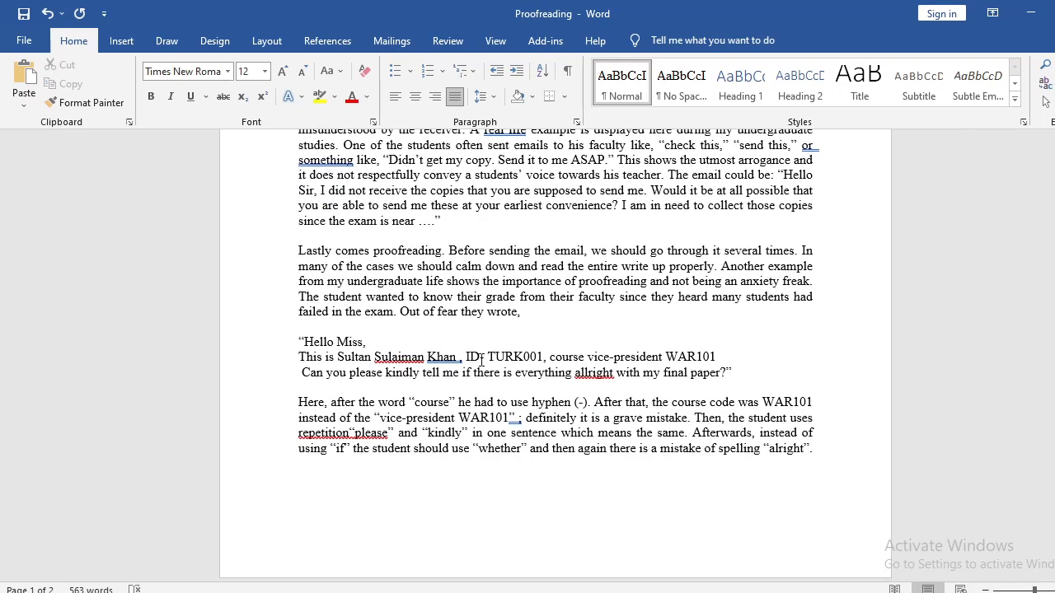
left_click_drag(466, 360, 548, 360)
left_click(590, 362)
left_click_drag(748, 376, 299, 346)
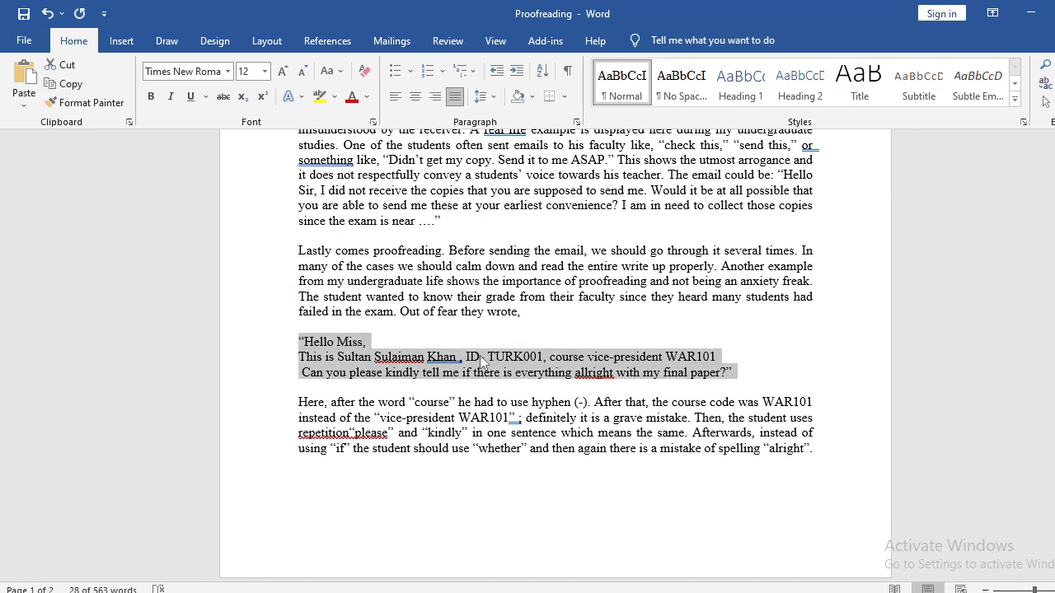
left_click(745, 372)
left_click_drag(746, 373, 295, 341)
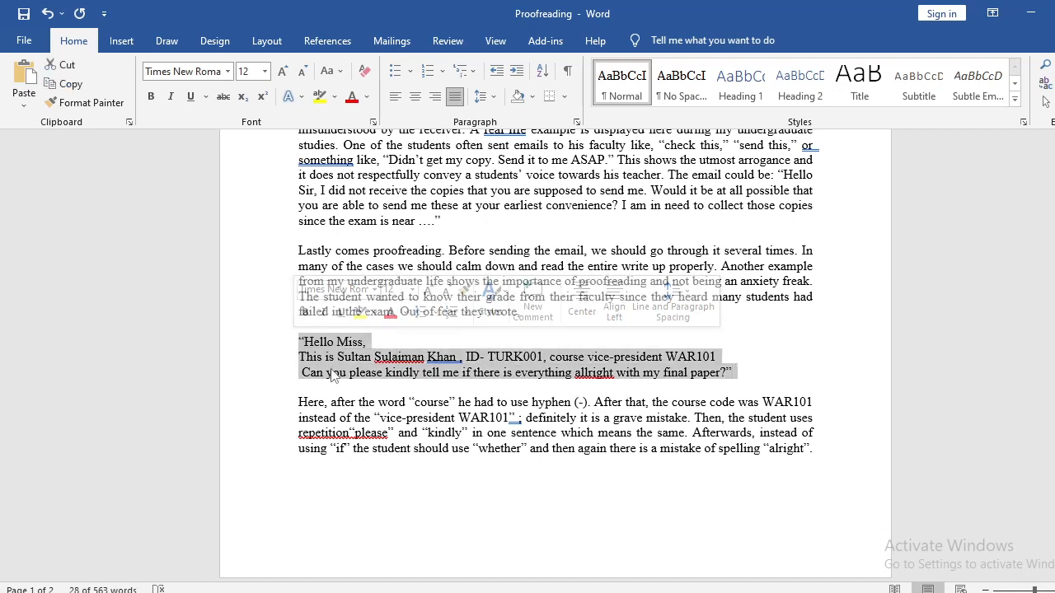
left_click(736, 375)
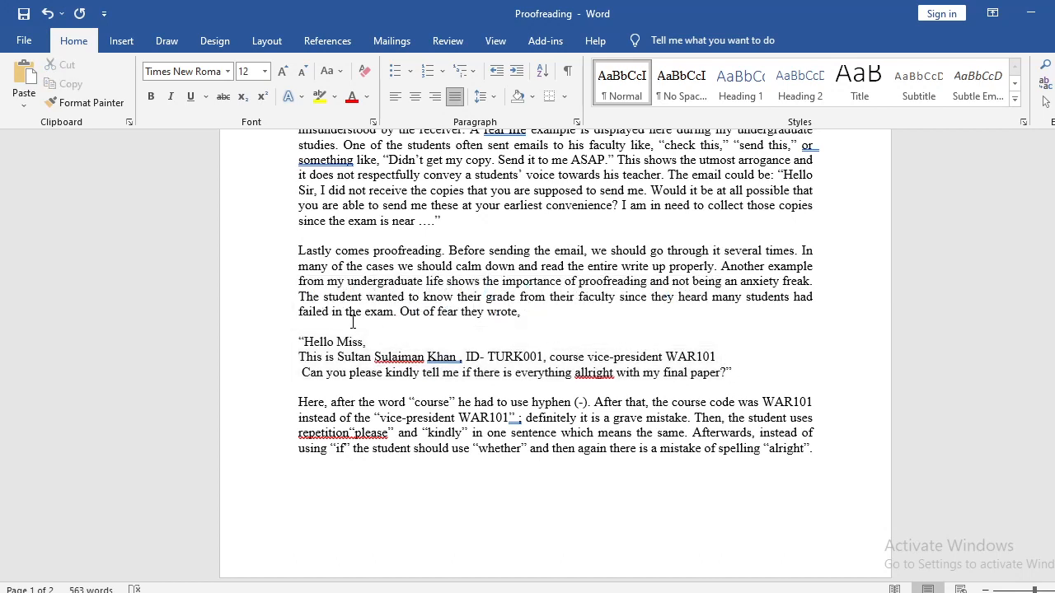
double_click(455, 357)
left_click(458, 358)
left_click_drag(460, 357, 456, 356)
left_click(349, 310)
left_click_drag(299, 251, 482, 296)
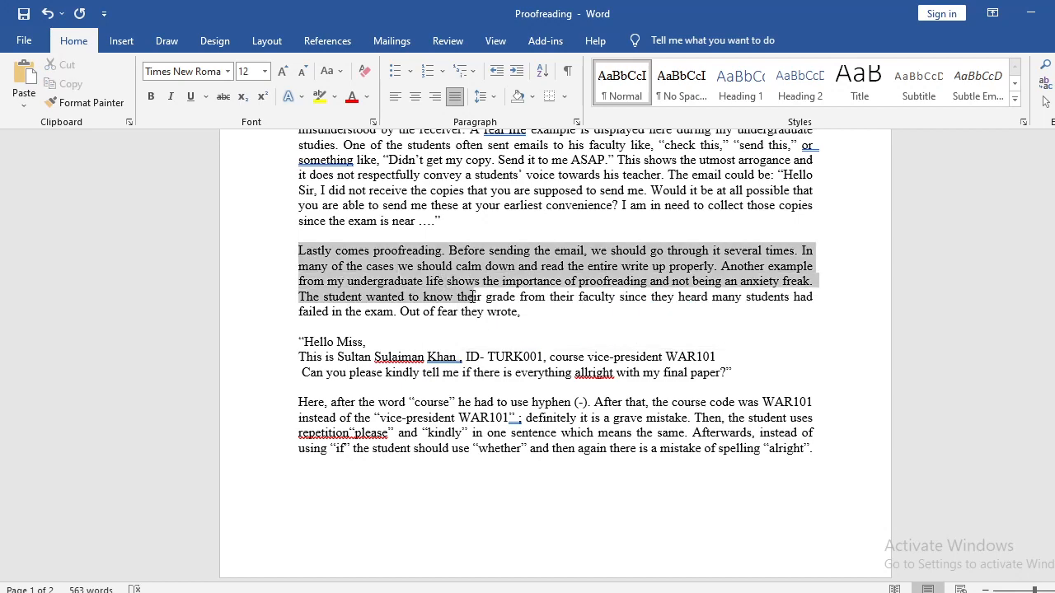
left_click(458, 356)
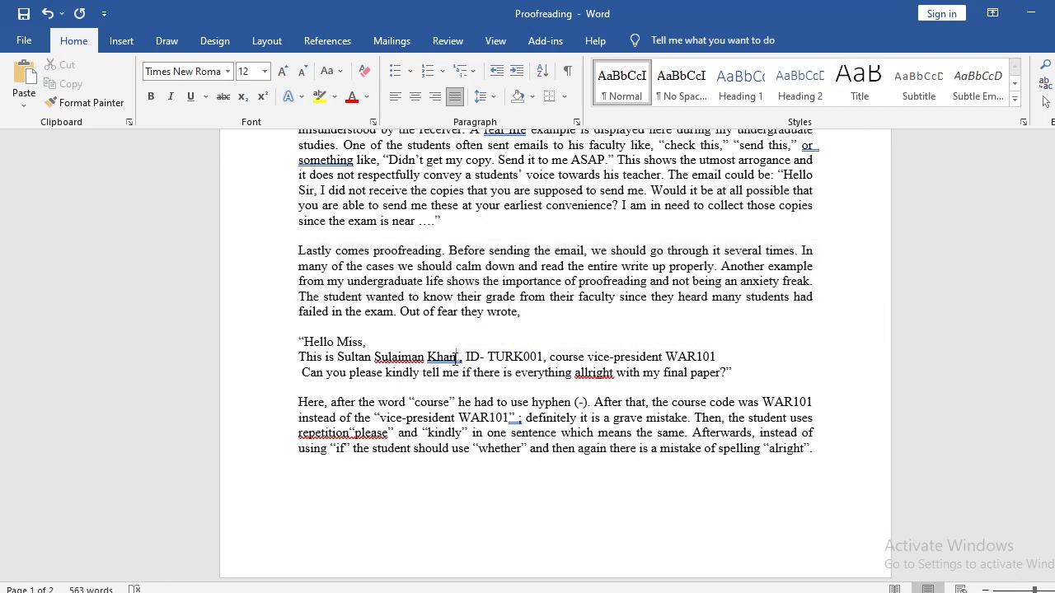
left_click_drag(456, 357, 463, 356)
left_click(464, 356)
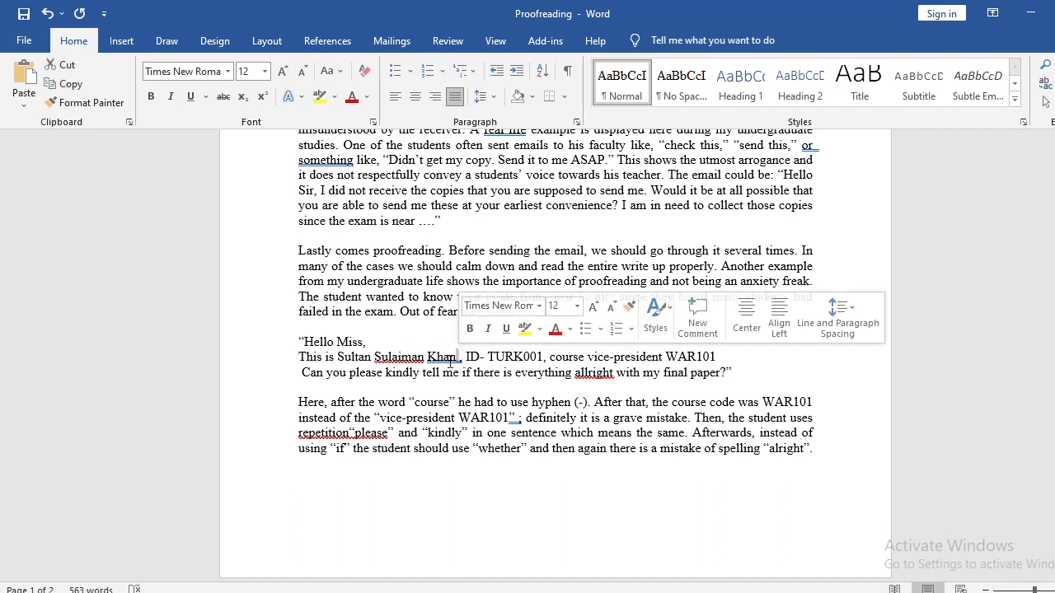
left_click(391, 355)
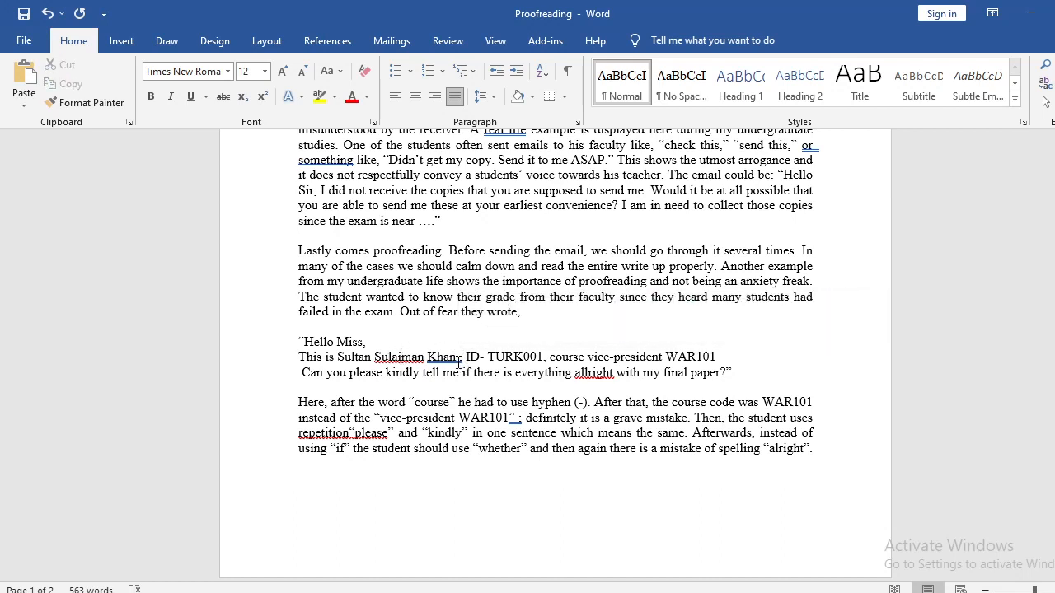
left_click_drag(456, 357, 462, 357)
type(";")
key("ctrl+z")
In the "Here, after the word" sentence, add a comma inside the quotation marks after "course" and replace "he" with "they".
left_click(452, 404)
type(",")
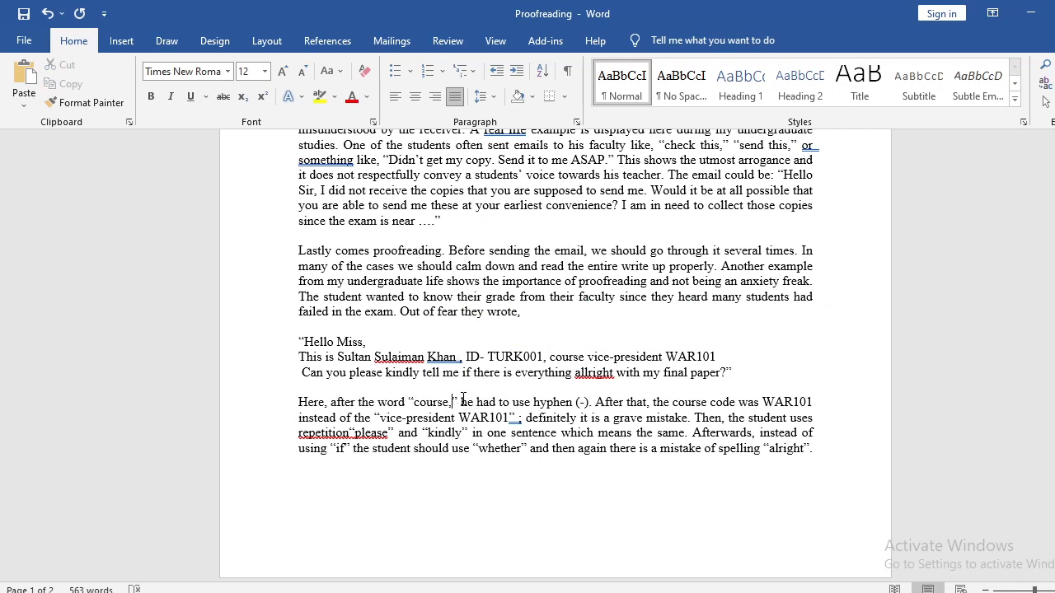
double_click(466, 403)
type("they")
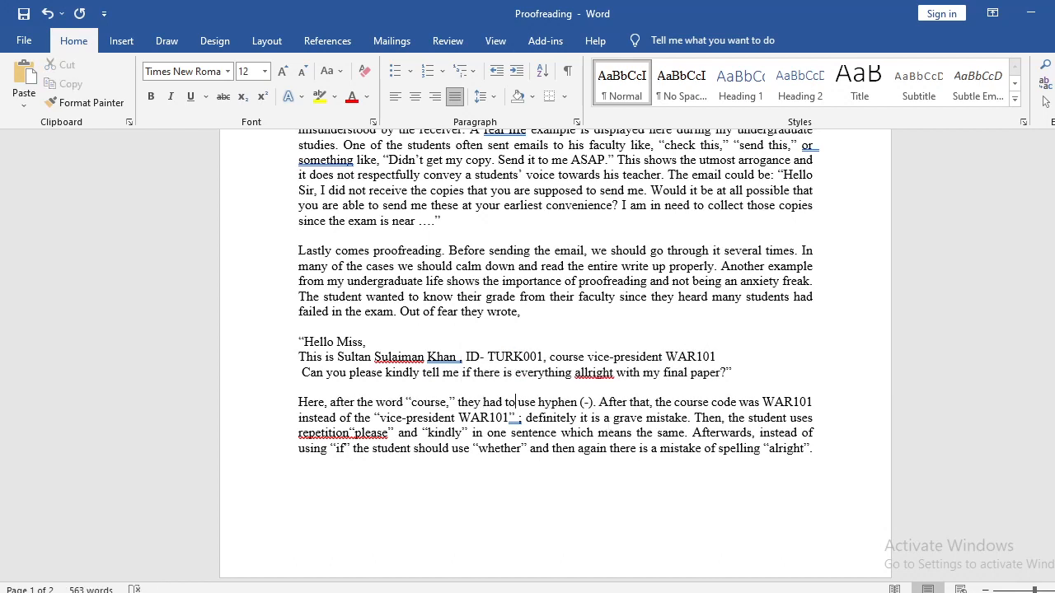
Insert the article "a" before "hyphen" in the first sentence of the "Here" paragraph.
left_click(536, 402)
type("a")
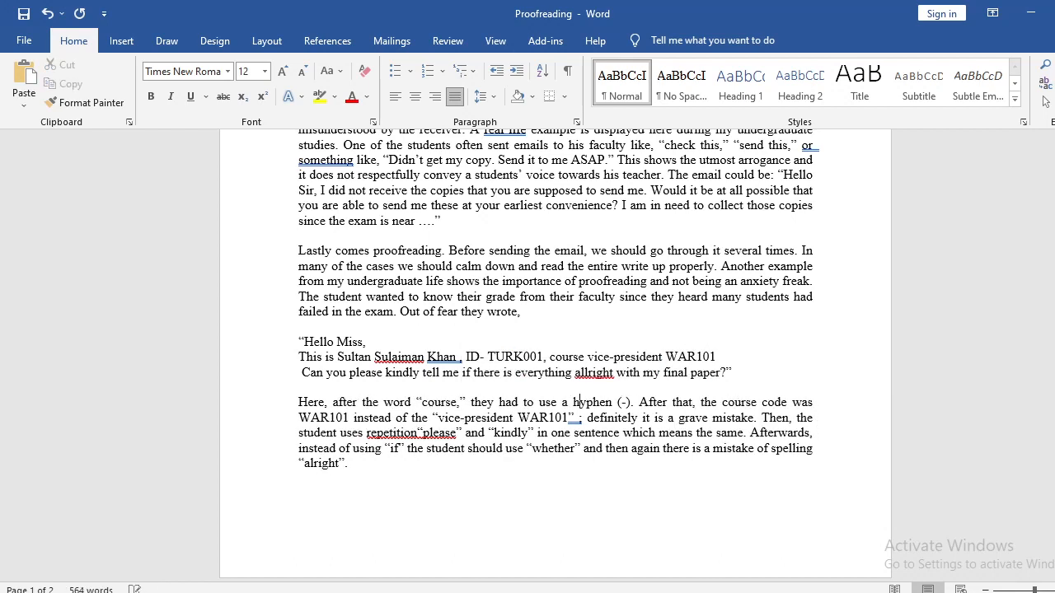
left_click(627, 402)
type(")")
key("Right")
Remove the space before the semicolon following "vice-president WAR101" and add a comma after "definitely".
left_click_drag(440, 417, 498, 422)
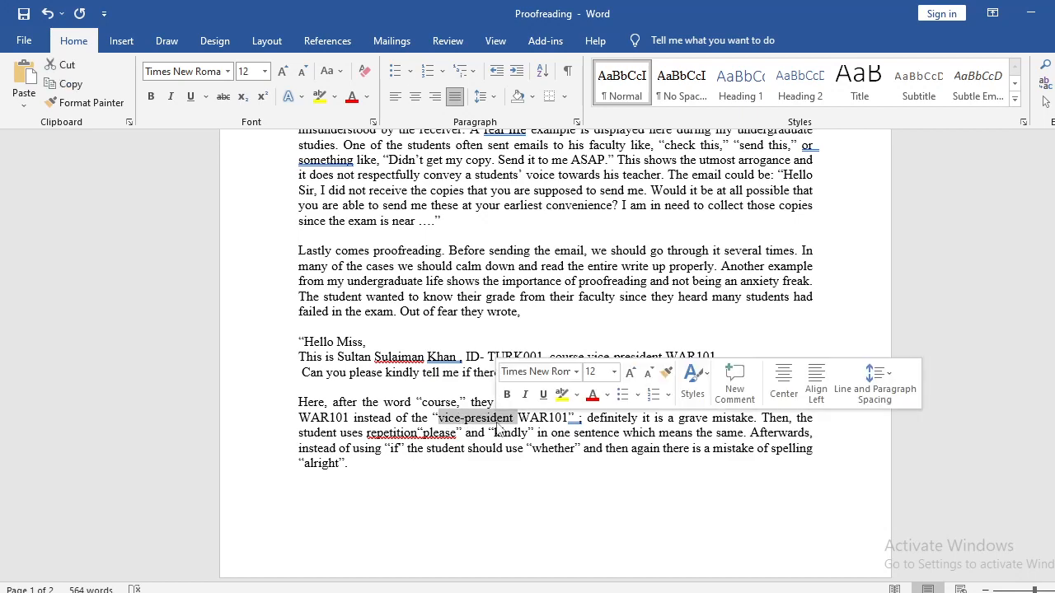
left_click(543, 447)
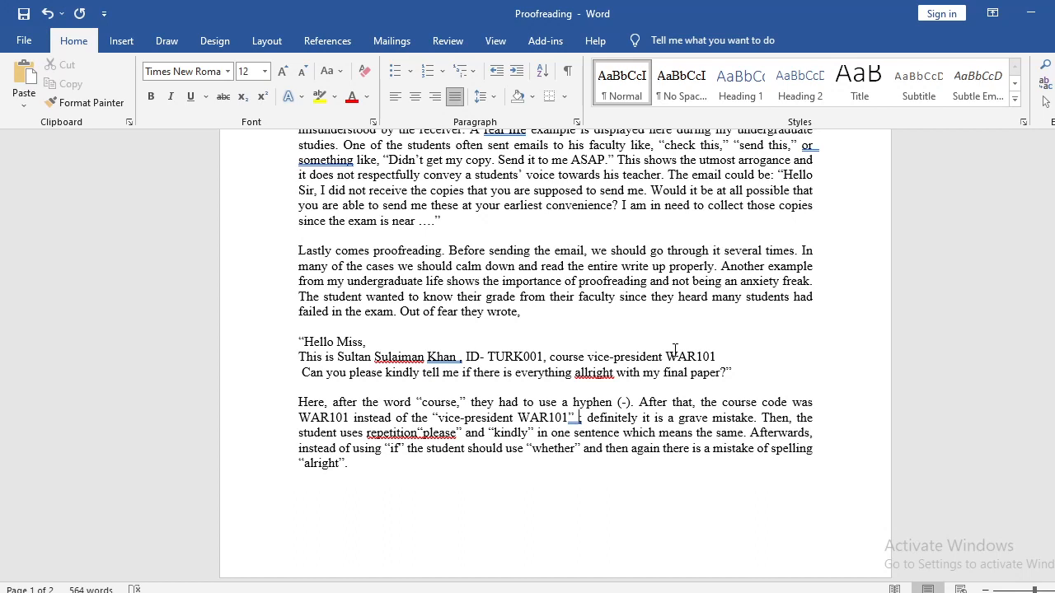
key("BackSpace")
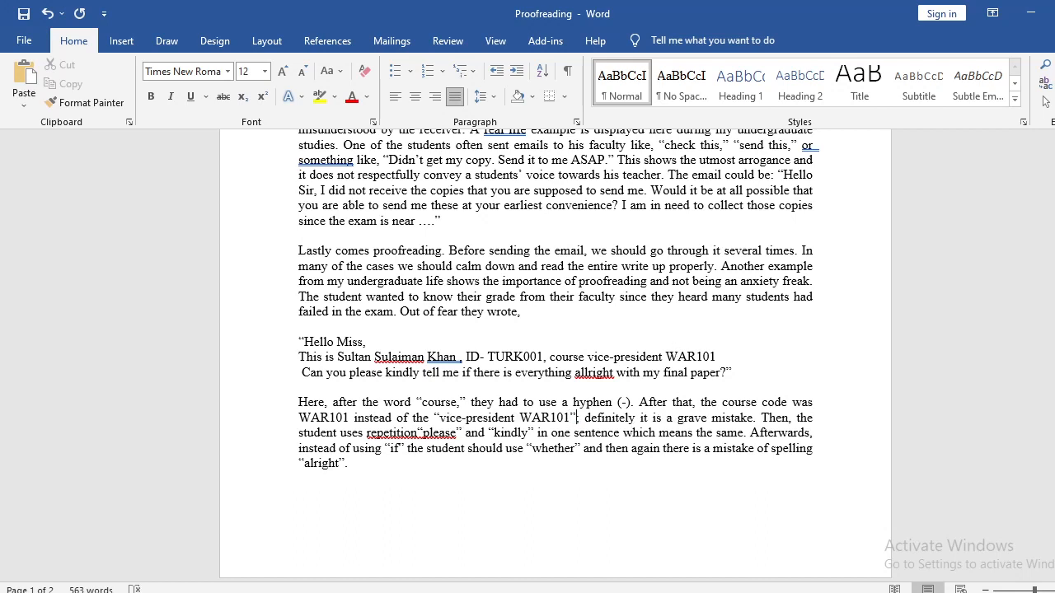
key("Left")
type(",")
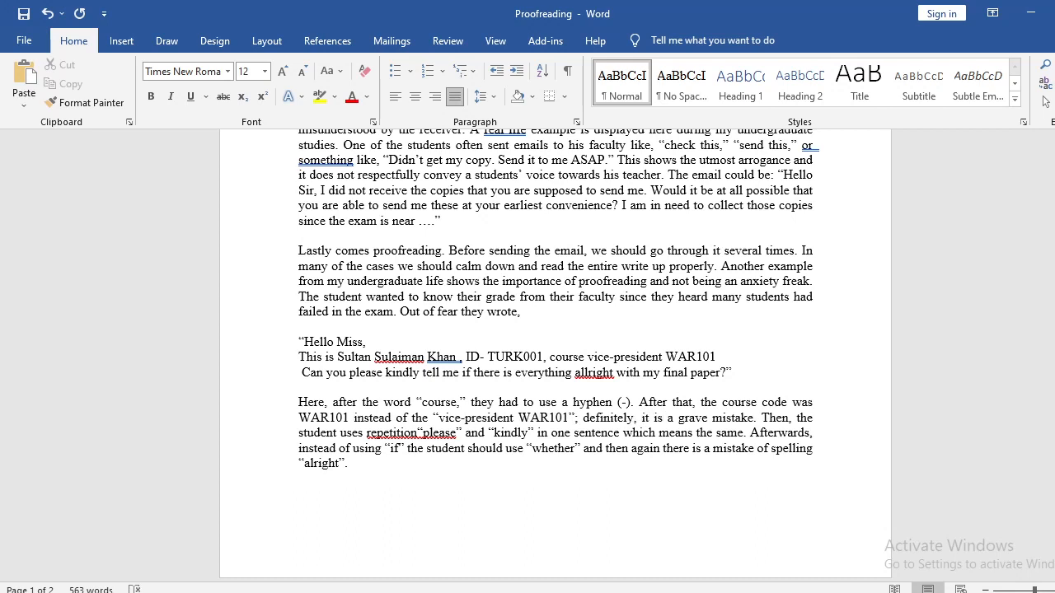
In the sentence beginning "Then, the student uses", insert a spaced "of" before "please" and replace "repetition" with "redundancy".
left_click(418, 431)
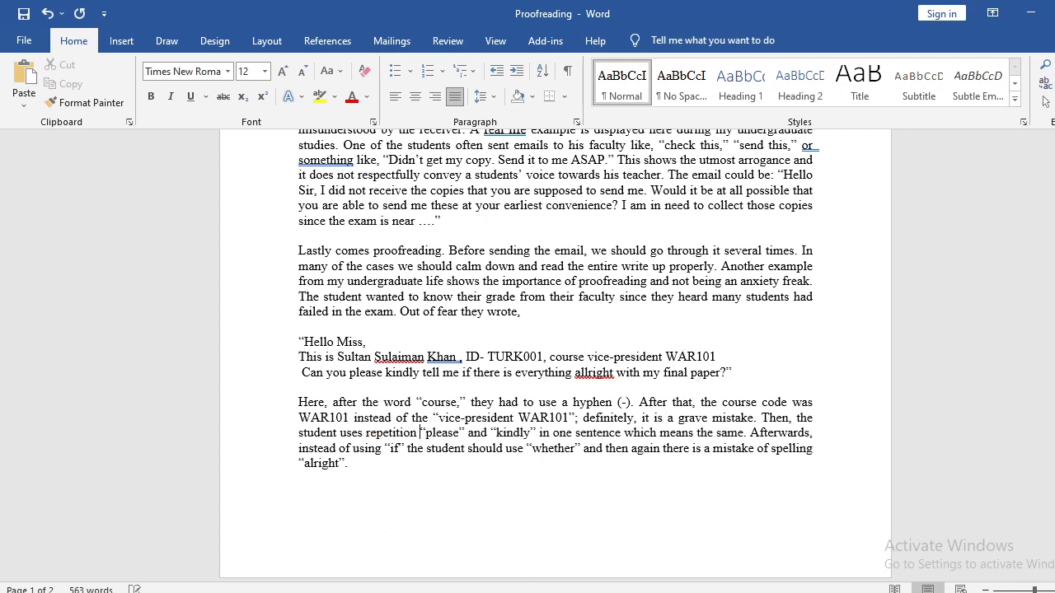
type("of")
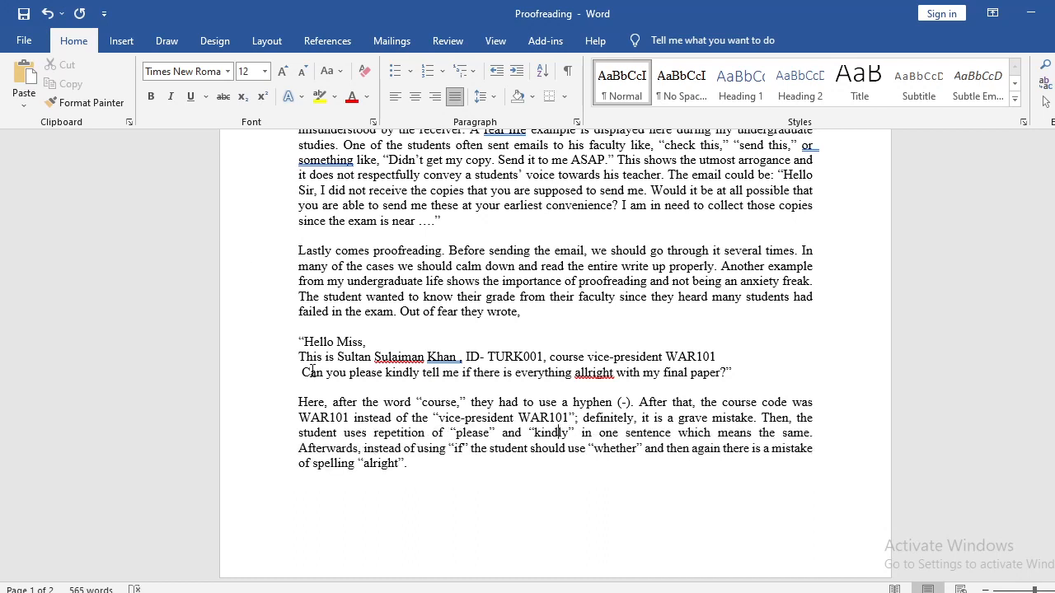
left_click_drag(302, 372, 666, 359)
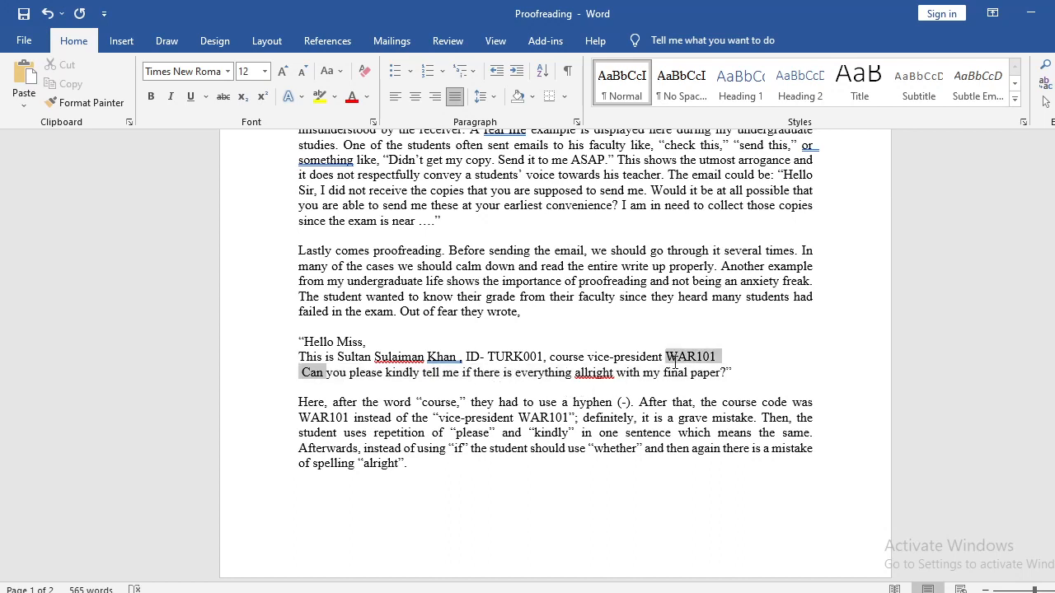
double_click(399, 434)
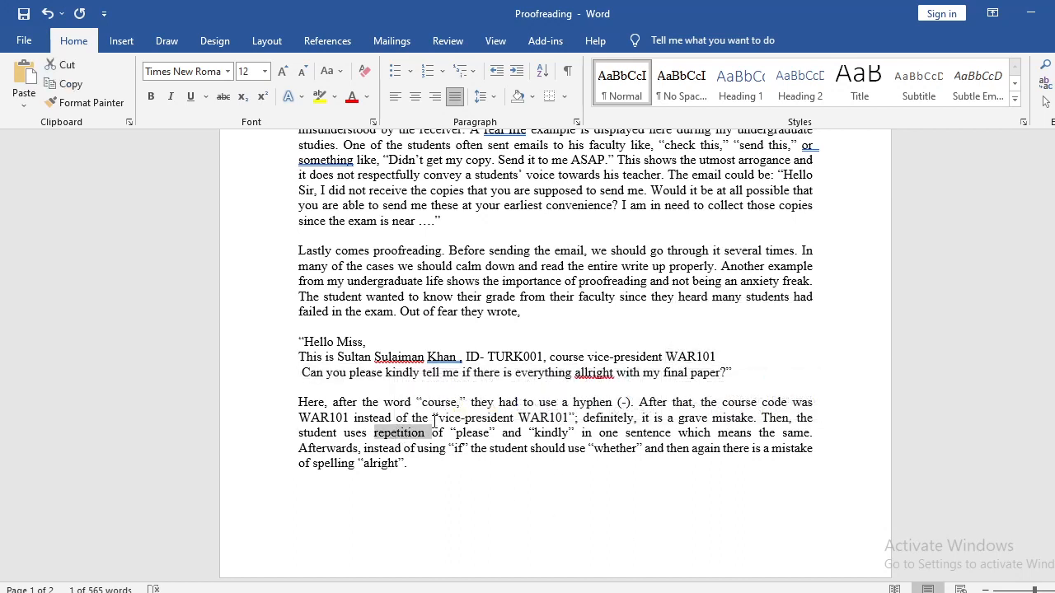
left_click(472, 432)
double_click(550, 433)
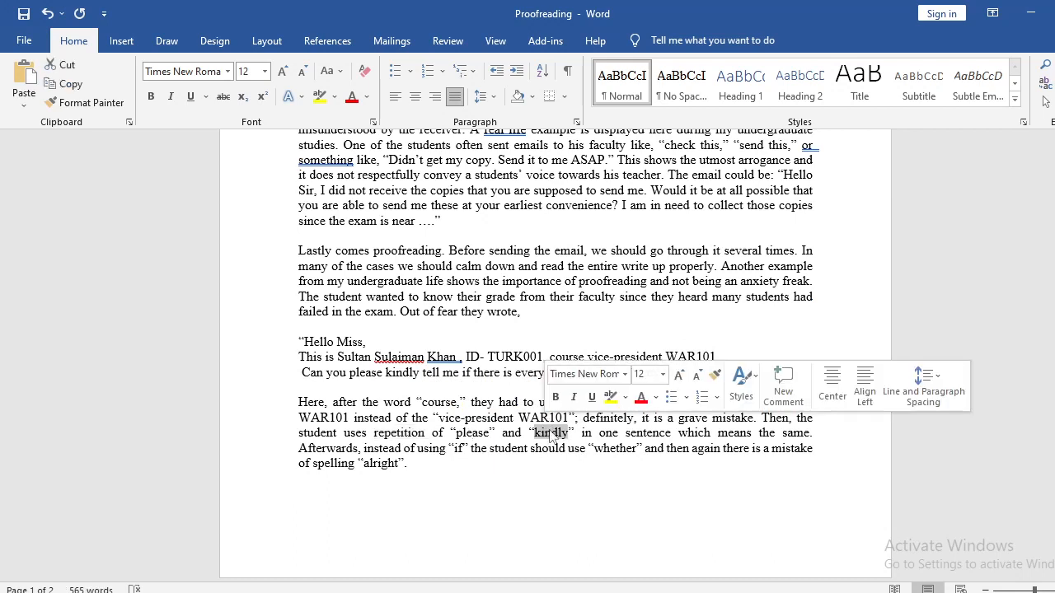
double_click(402, 434)
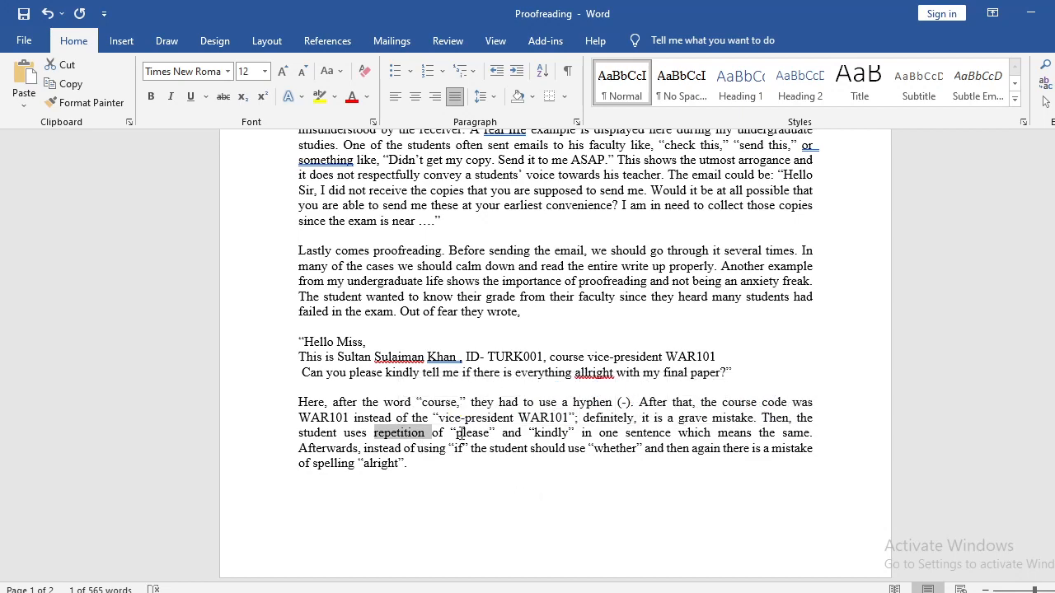
left_click_drag(456, 435, 551, 437)
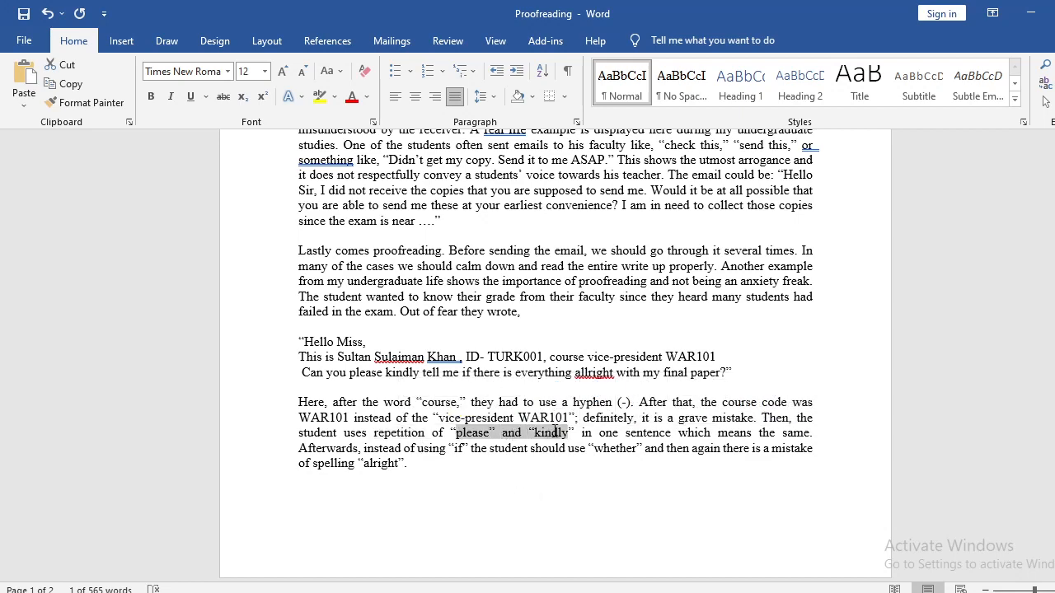
double_click(392, 434)
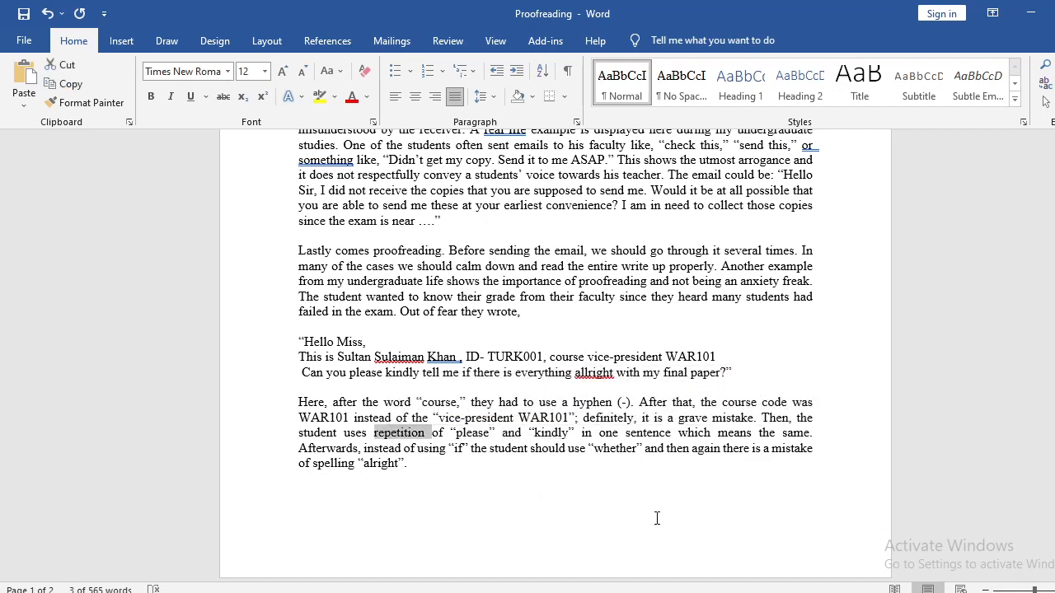
type("redunda")
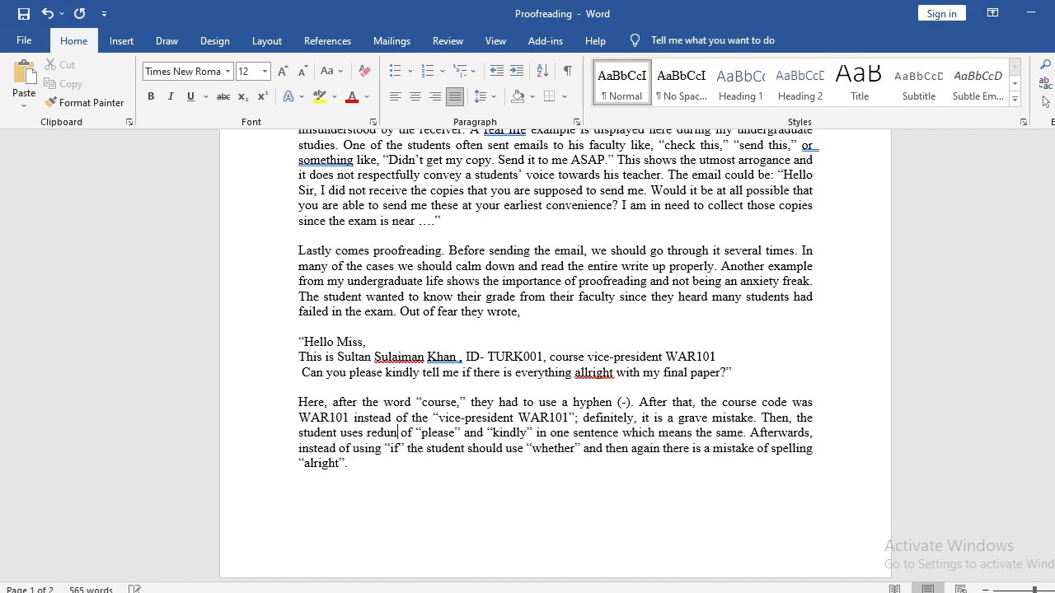
type("ncy")
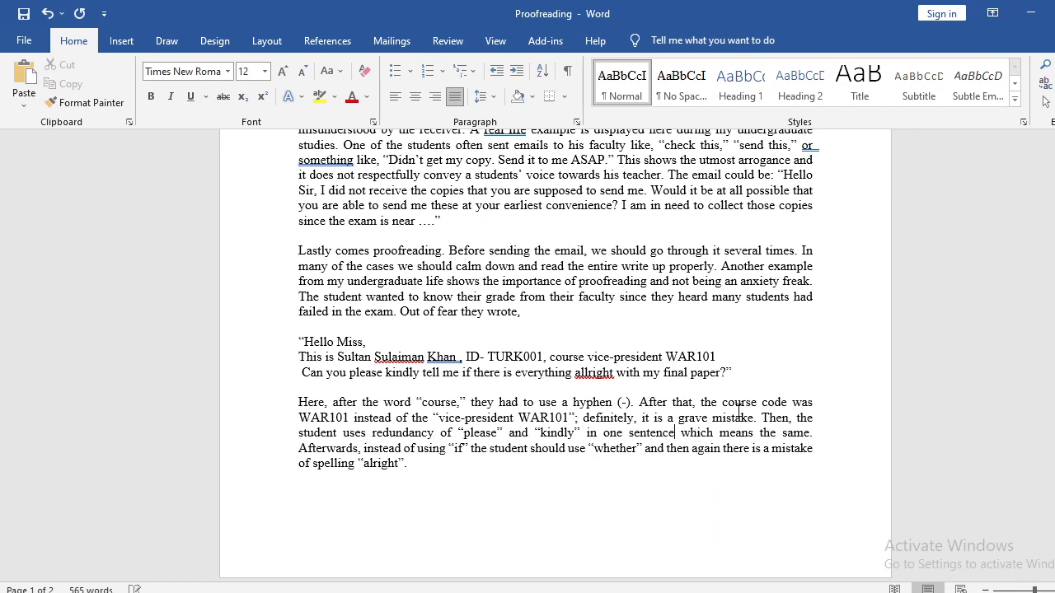
Replace "which" with "since they" after "in one sentence" and change "means" to "mean".
double_click(714, 438)
key("BackSpace")
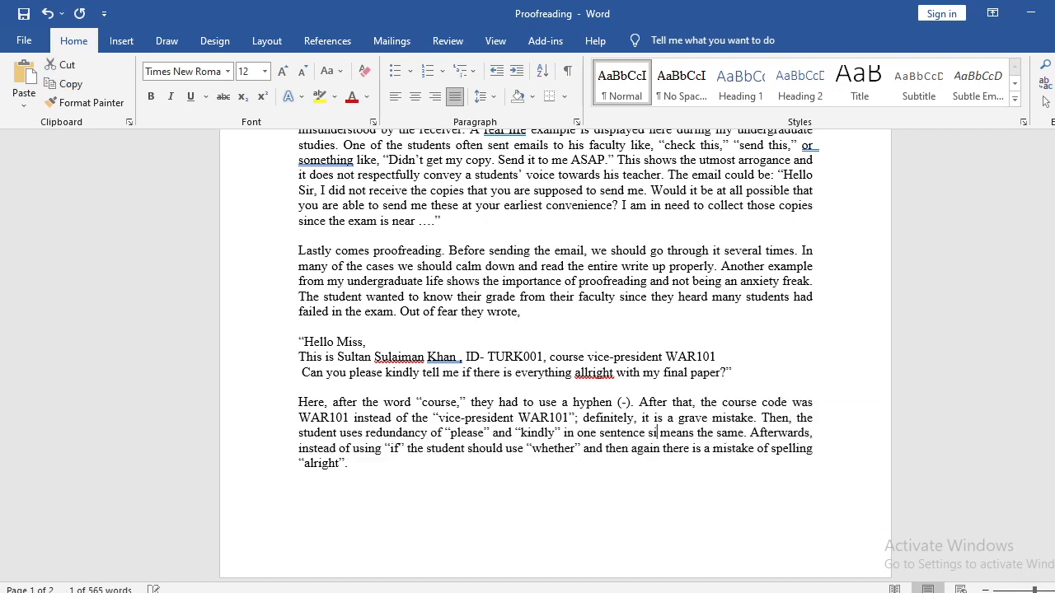
type("since they")
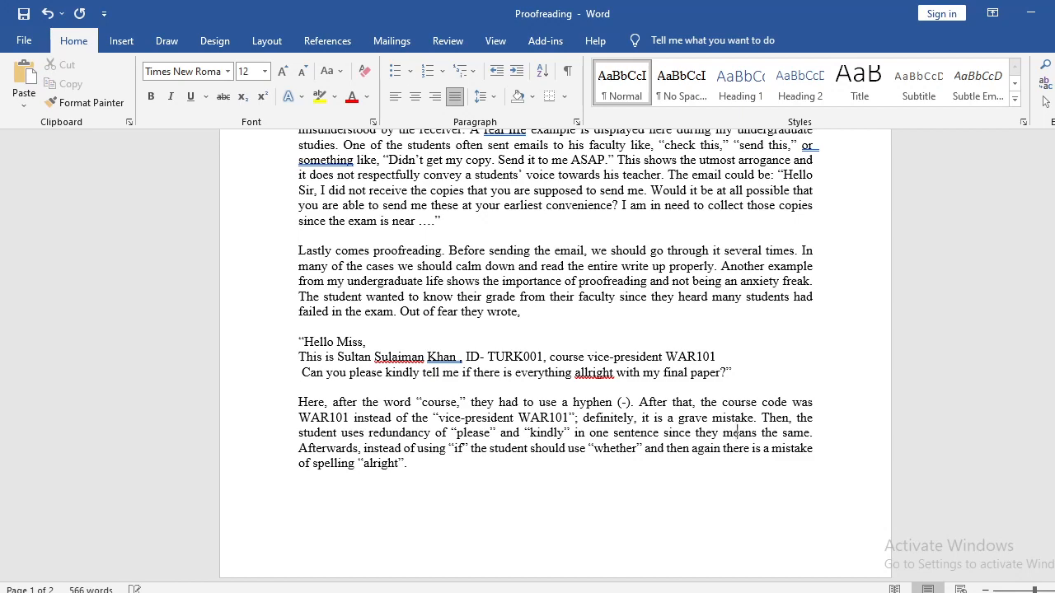
key("BackSpace")
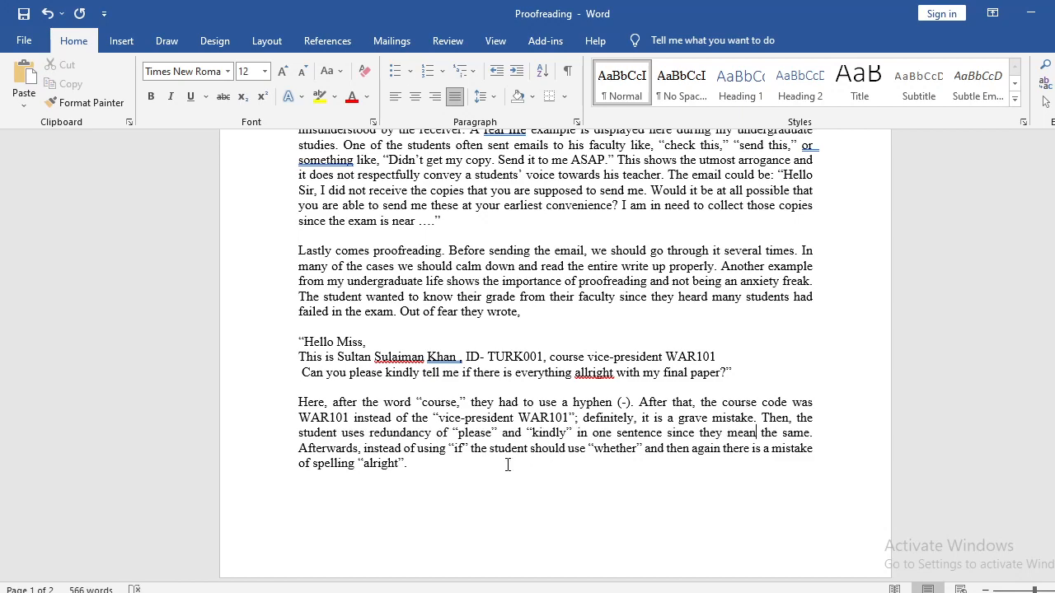
End the "Afterwards" sentence after "whether" by placing a period inside the closing quotation mark.
scroll(519, 445, "down", 2)
double_click(461, 370)
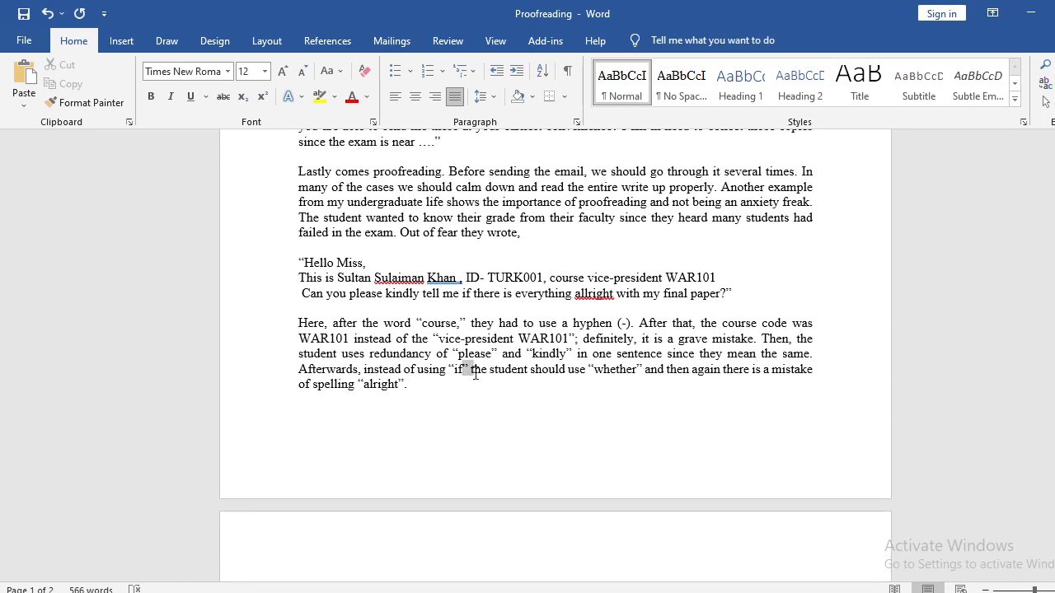
left_click(468, 294)
left_click(485, 382)
left_click_drag(646, 372, 635, 386)
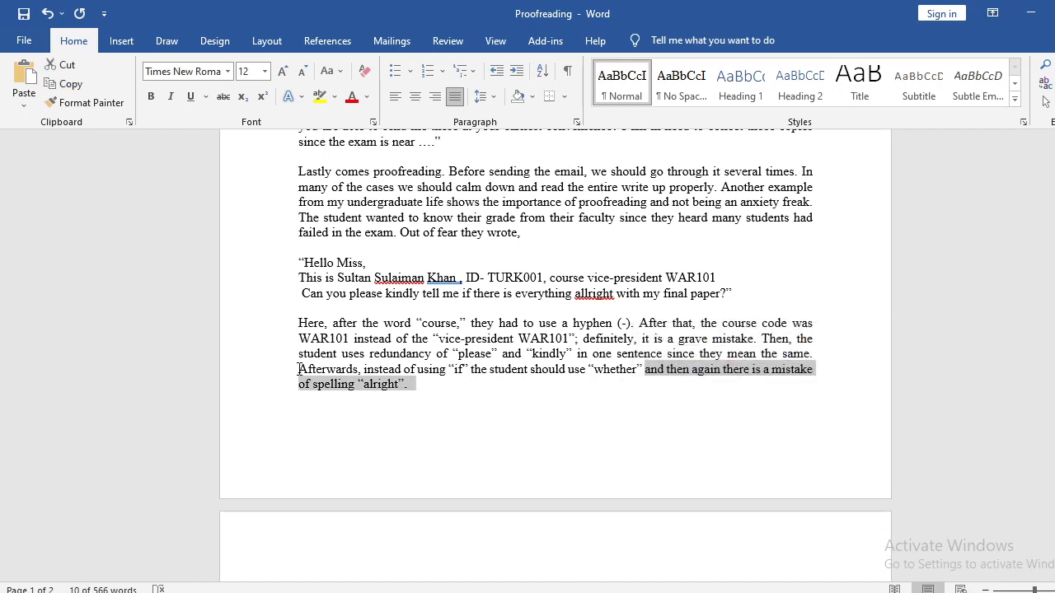
left_click_drag(300, 369, 411, 384)
left_click(488, 392)
left_click(640, 369)
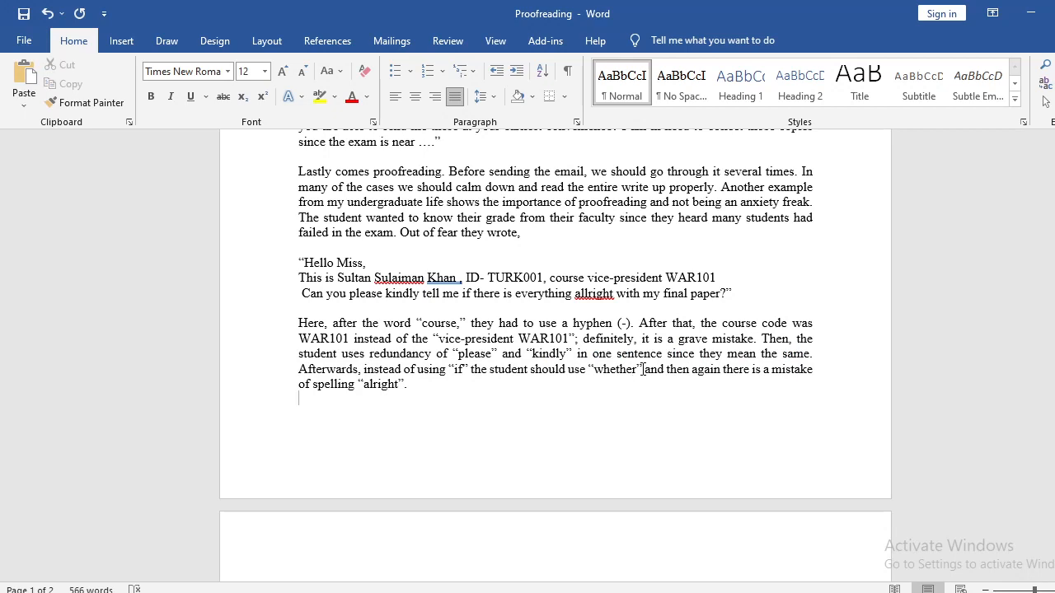
type(".")
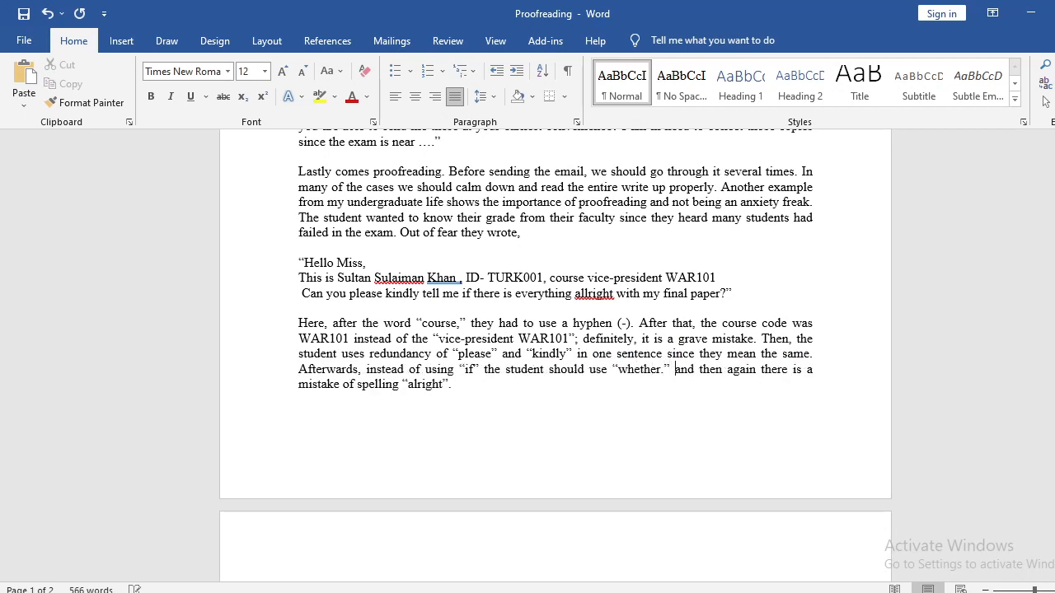
Replace "and then" before "again there is a" with "Finally," to start a new sentence.
left_click_drag(674, 369, 694, 370)
type("M")
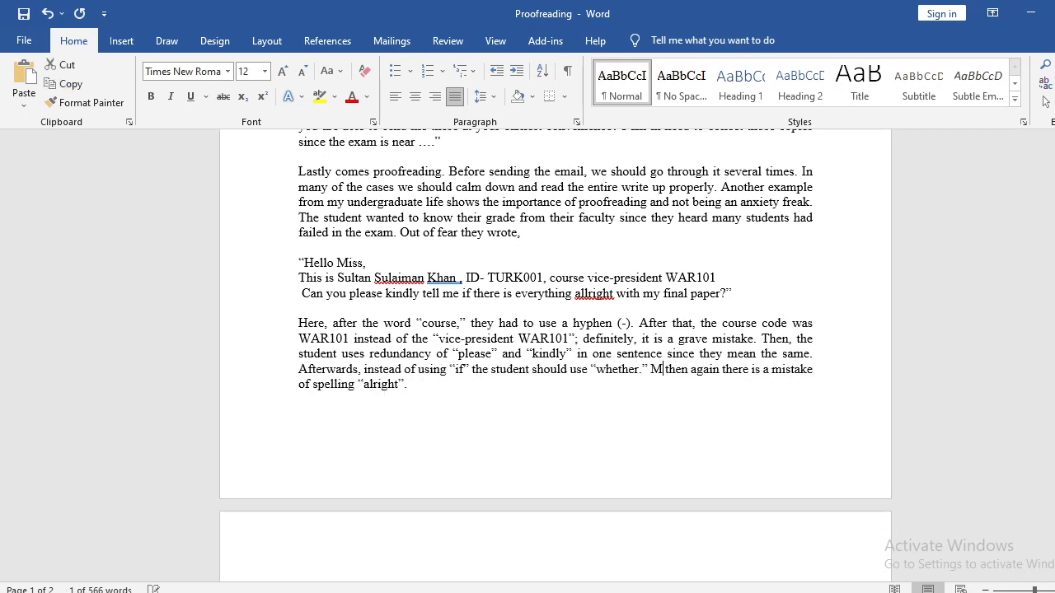
type("orev")
key("BackSpace")
key("BackSpace")
key("BackSpace")
key("BackSpace")
key("BackSpace")
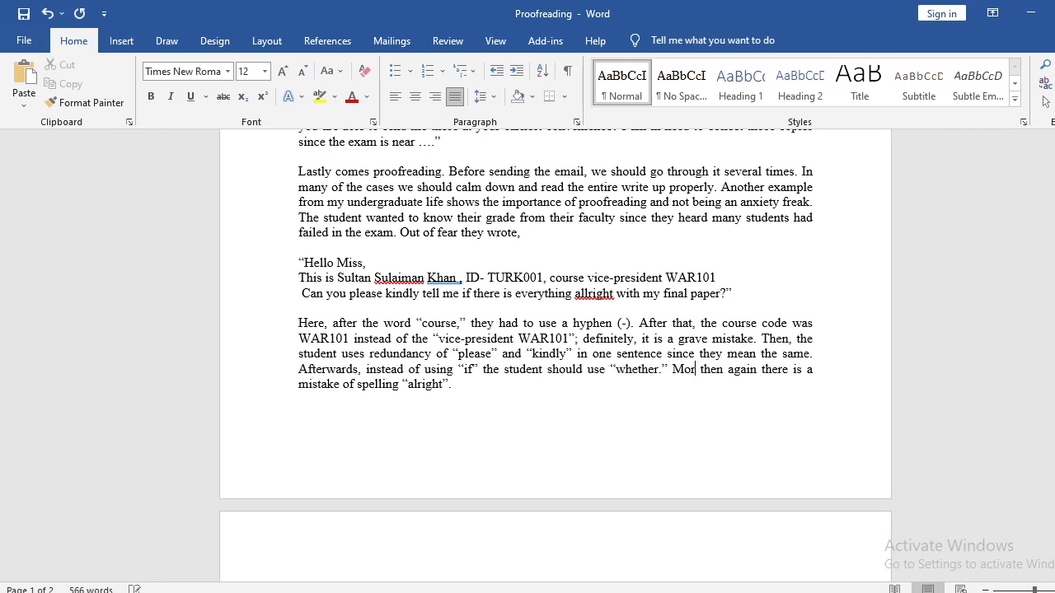
type("Finally,")
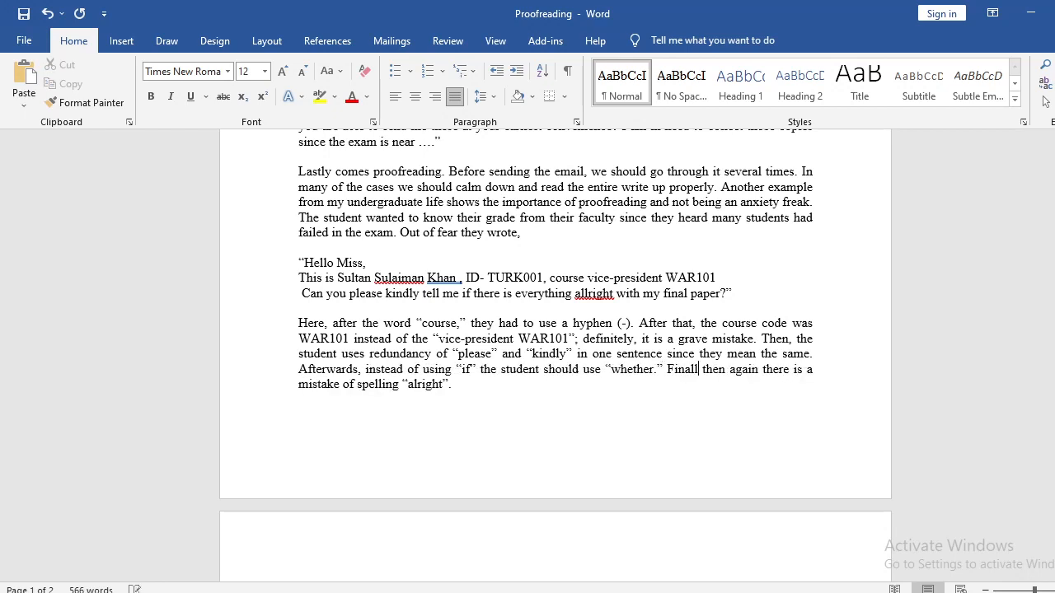
key("shift+Right")
key("shift+Right")
key("shift+Right")
key("shift+Right")
key("shift+Right")
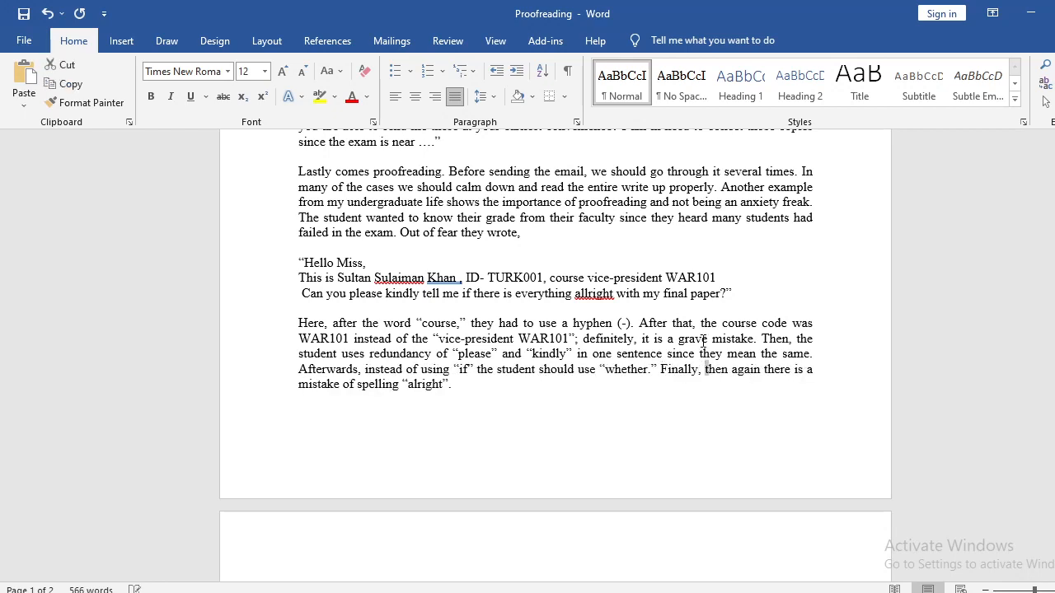
key("Delete")
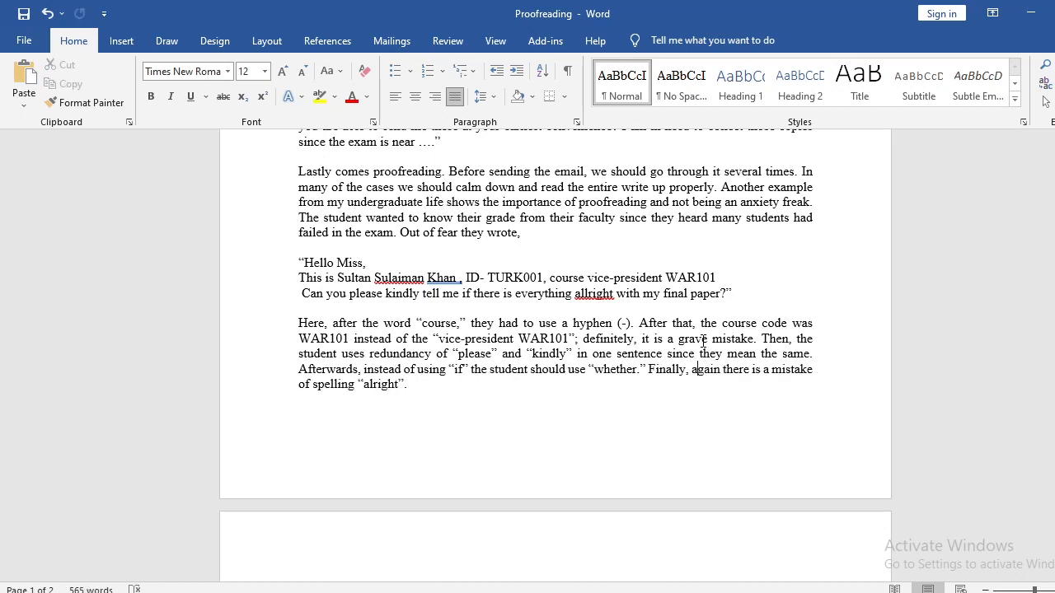
In the "Finally" sentence, insert "spelling" before "mistake" and delete "of spelling" after it.
key("Right")
key("Right")
key("Right")
key("Right")
key("Right")
key("Right")
key("Right")
key("Right")
key("Right")
key("Right")
key("Right")
key("Right")
key("Right")
key("Right")
key("Right")
key("Right")
key("Right")
key("Right")
key("Right")
key("Right")
key("Right")
key("Right")
type("spelling")
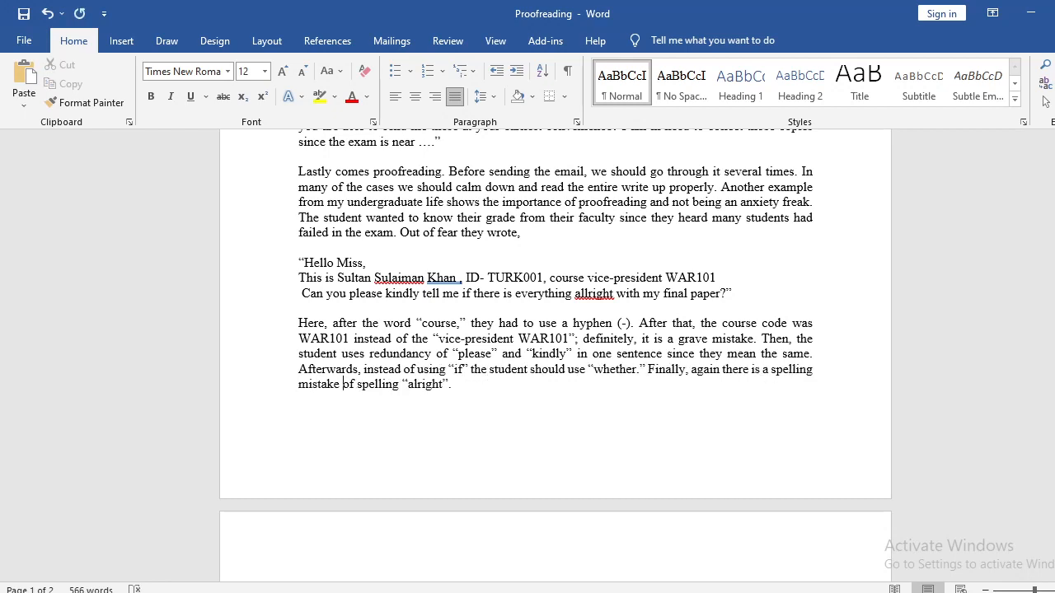
key("shift+Right")
key("shift+Right")
key("shift+Right")
key("shift+Right")
key("shift+Right")
key("shift+Right")
key("shift+Right")
key("shift+Right")
key("shift+Right")
key("shift+Right")
key("shift+Right")
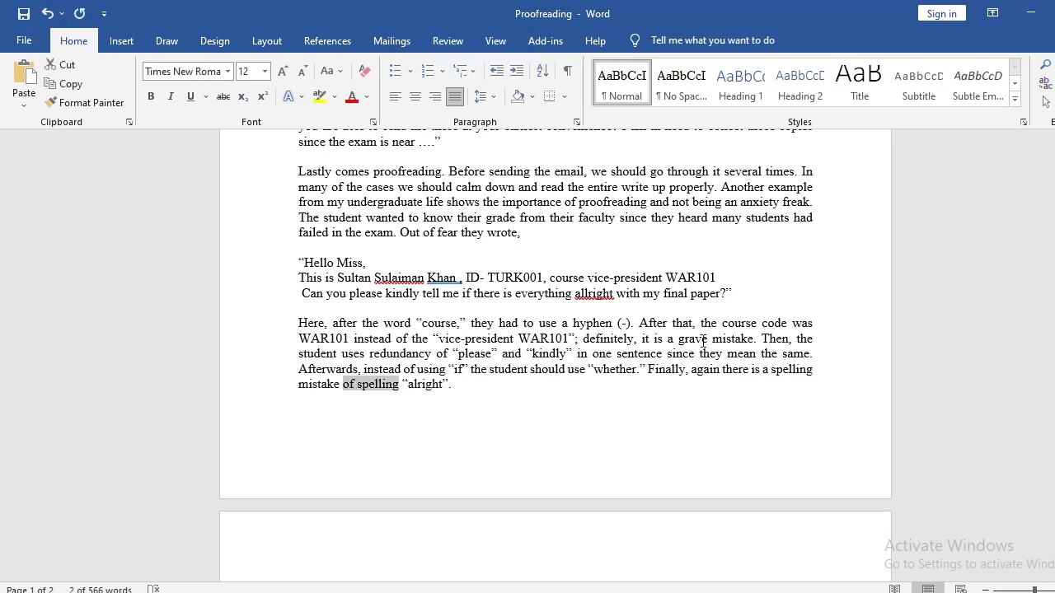
key("Delete")
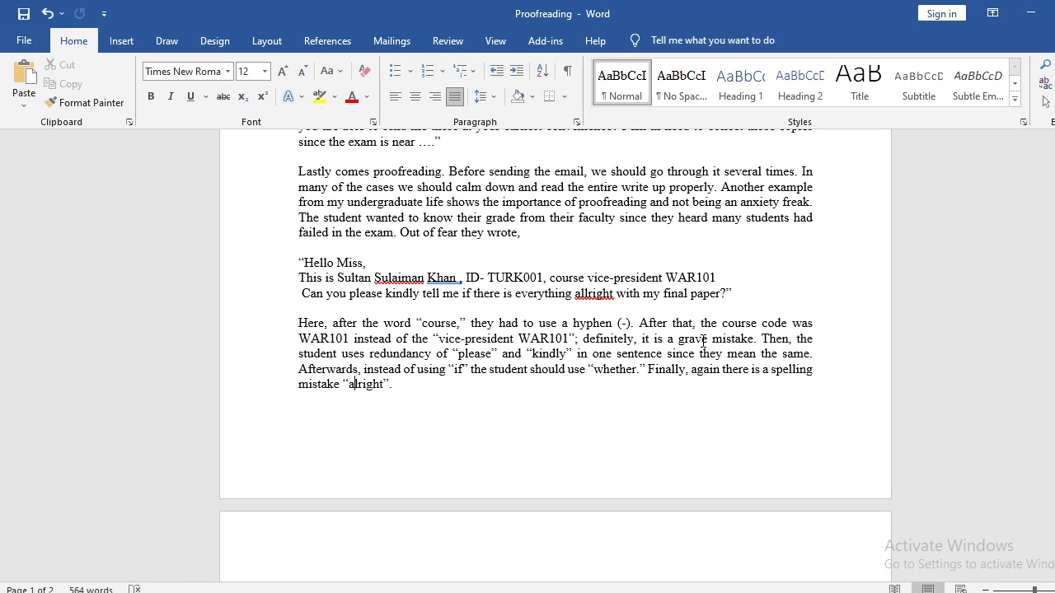
Move the period after "alright" inside the closing quotation mark.
key("Right")
key("Right")
type(".")
key("Right")
key("Delete")
key("BackSpace")
key("Return")
Append the lead-in "A rephrasing of the final request would be," and an opening quotation mark to the "Here" paragraph.
scroll(456, 401, "up", 2)
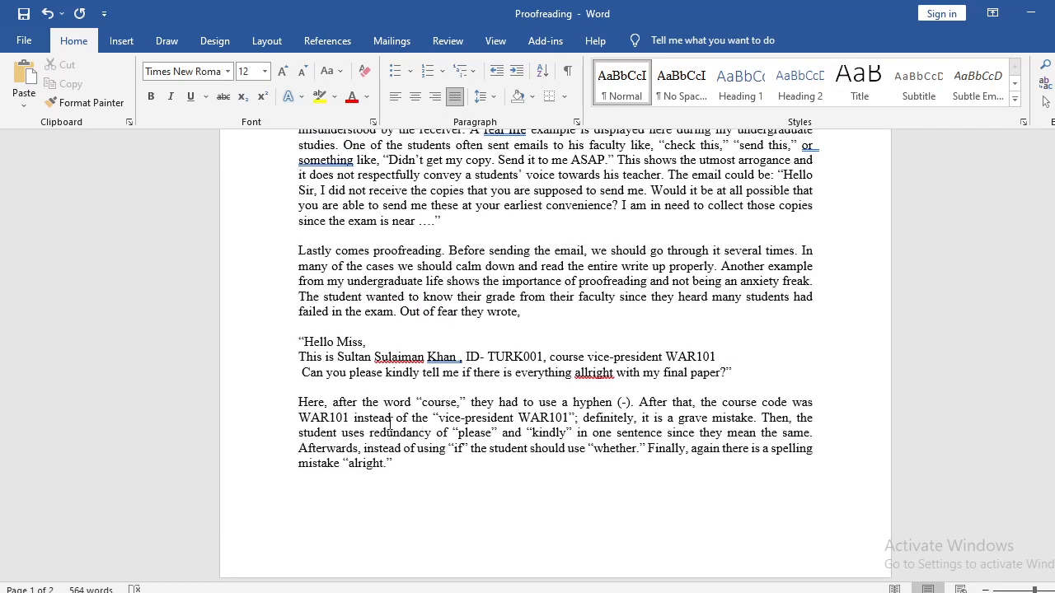
left_click_drag(299, 374, 677, 381)
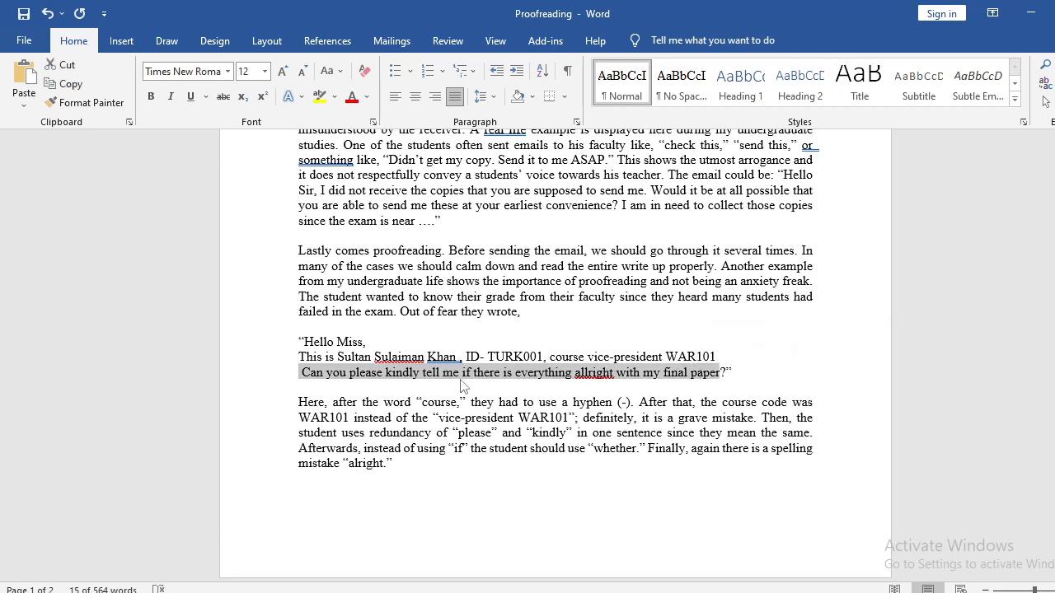
left_click(735, 369)
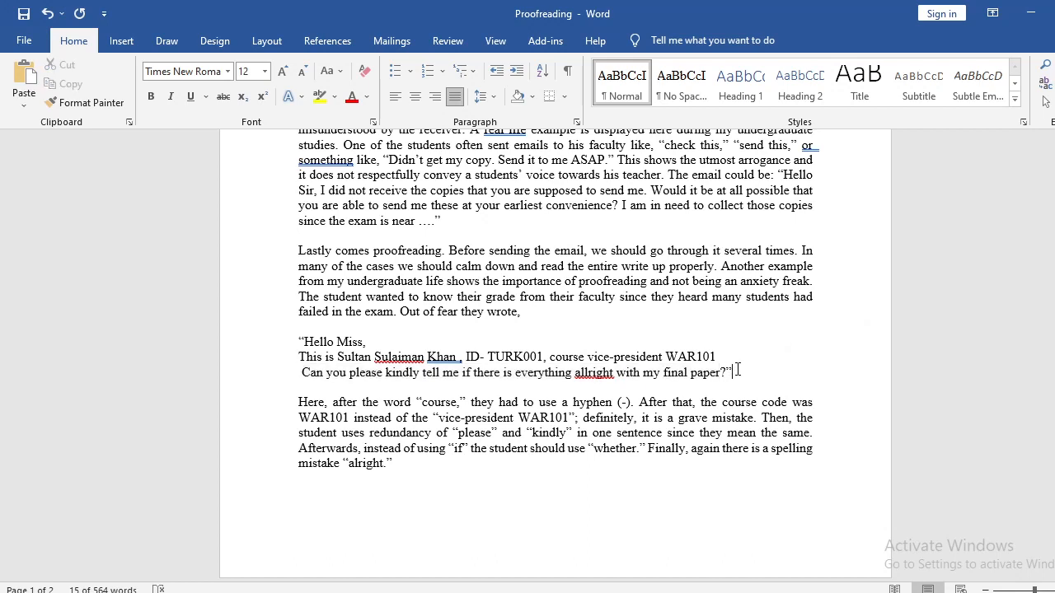
left_click(450, 468)
left_click_drag(303, 375, 727, 388)
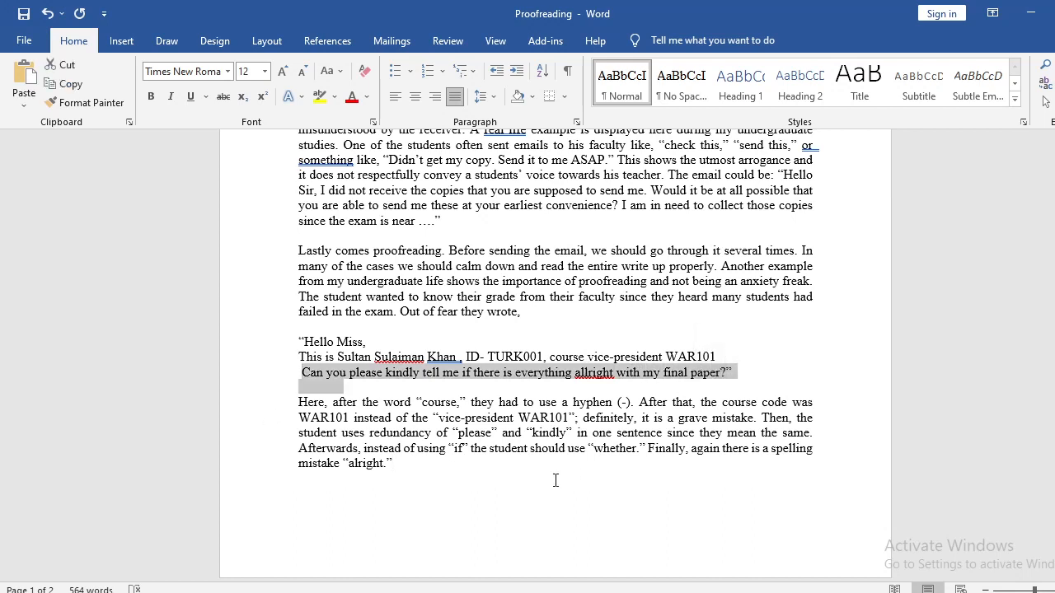
left_click(528, 469)
type("A ")
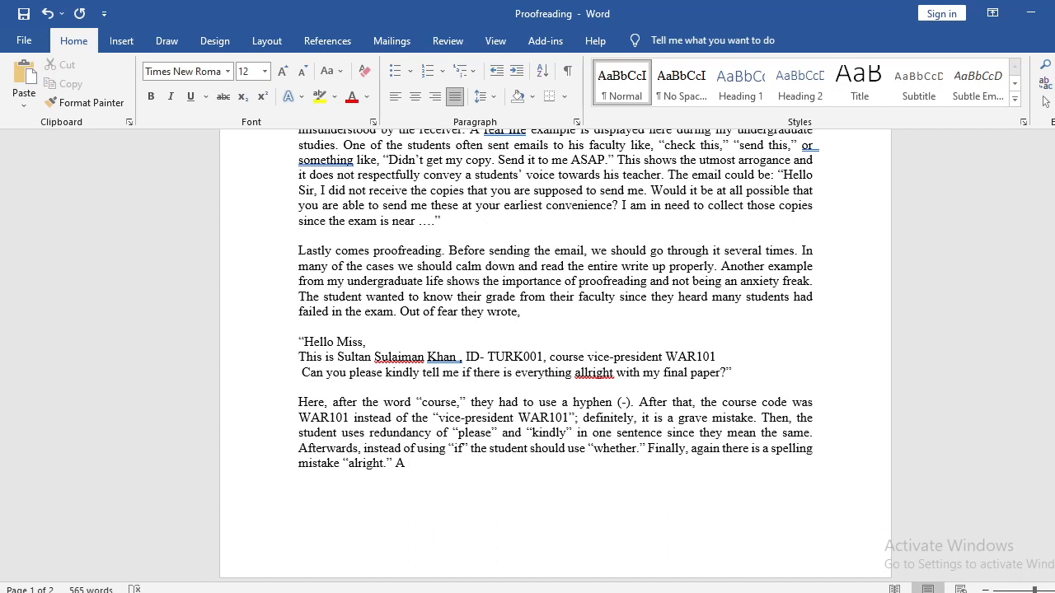
type("n")
key("BackSpace")
type("t")
type("rephrasing of")
type(" the ")
type("first")
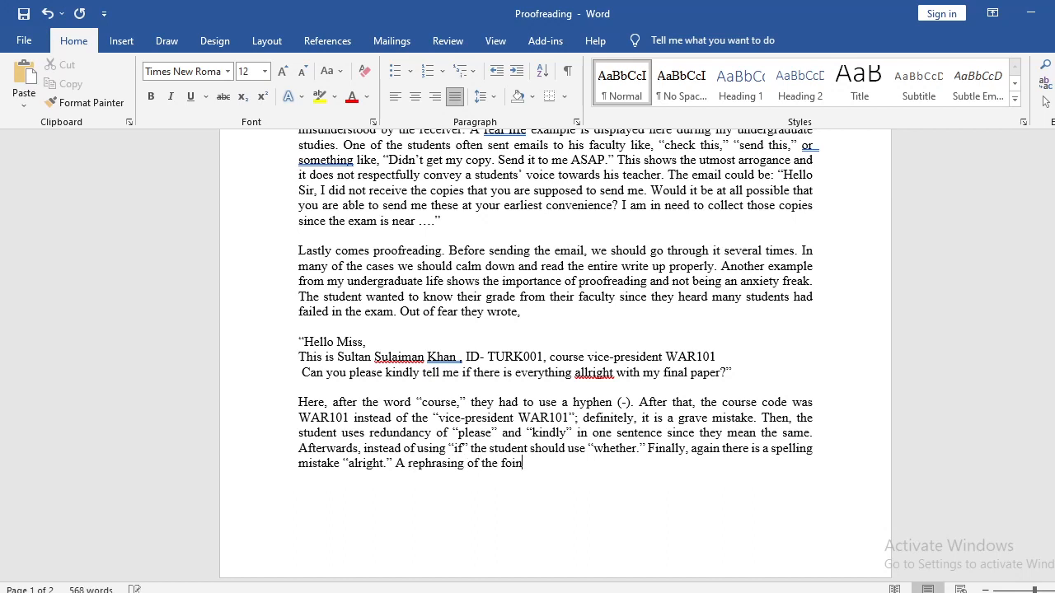
key("BackSpace")
key("BackSpace")
key("BackSpace")
key("BackSpace")
type("inal request would be, \"")
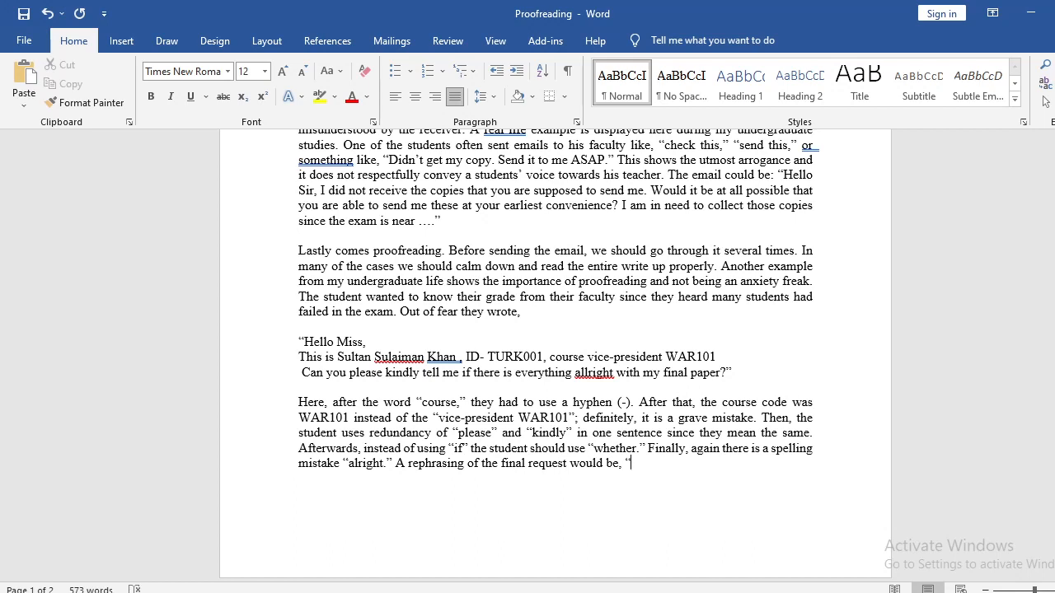
type("Is it ct all possible for yo")
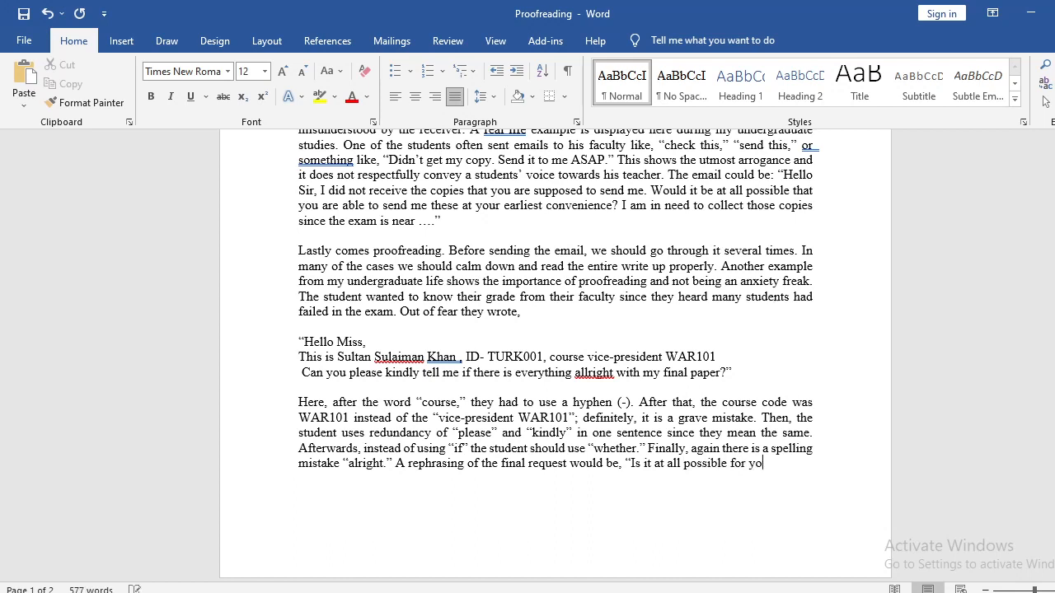
type("u to kindly ")
type("inform")
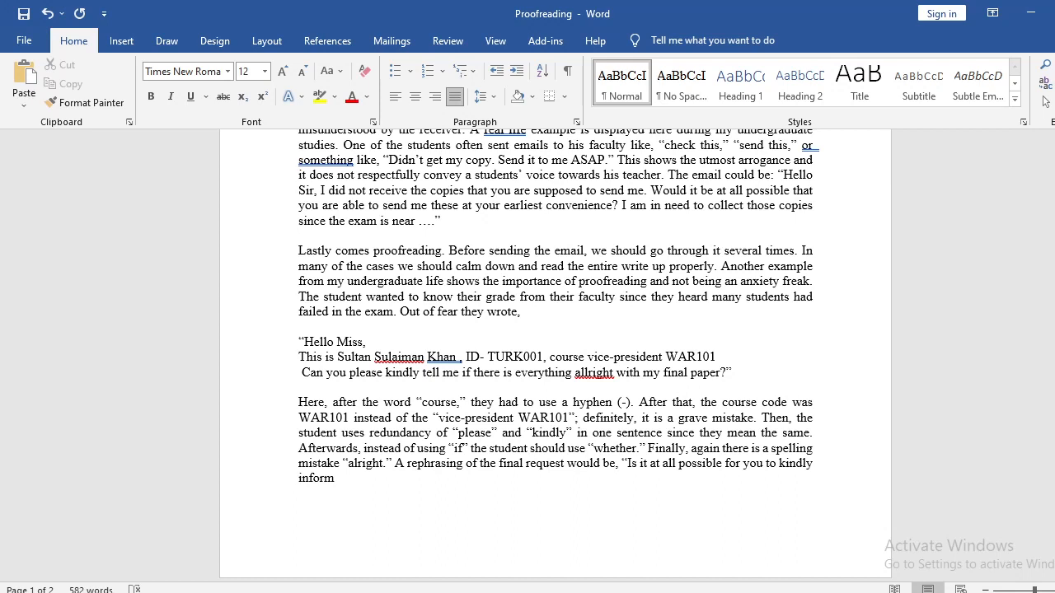
Complete the quotation with "me if everything is alright with my final paper?" and a closing quotation mark.
type("me if")
type(" there ")
type("is")
key("BackSpace")
key("BackSpace")
key("BackSpace")
key("BackSpace")
key("BackSpace")
key("BackSpace")
key("BackSpace")
key("BackSpace")
type("everything is alright")
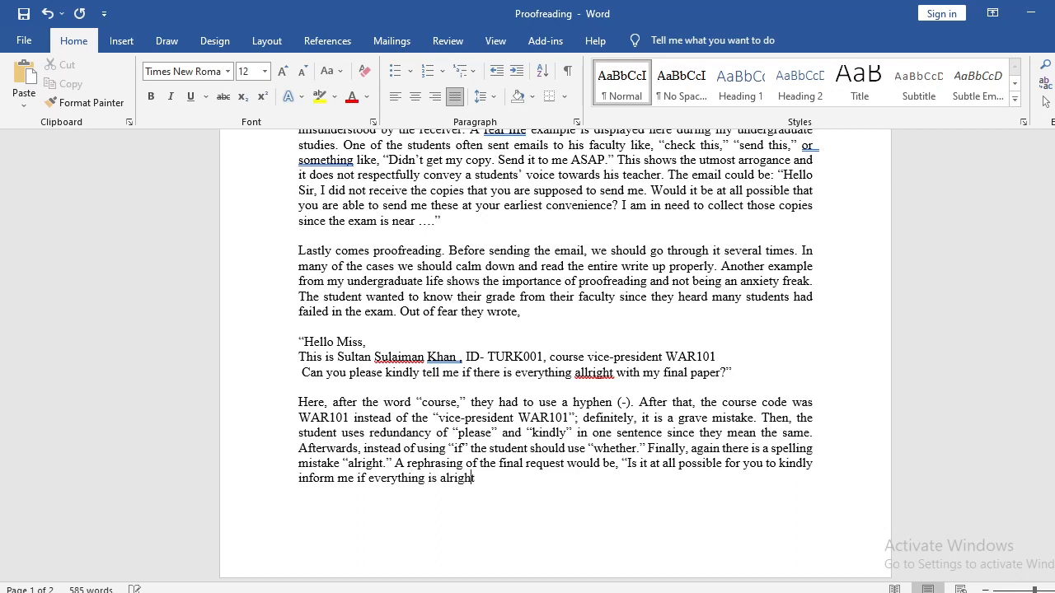
type(" with my final")
type(" paper")
type("?\"")
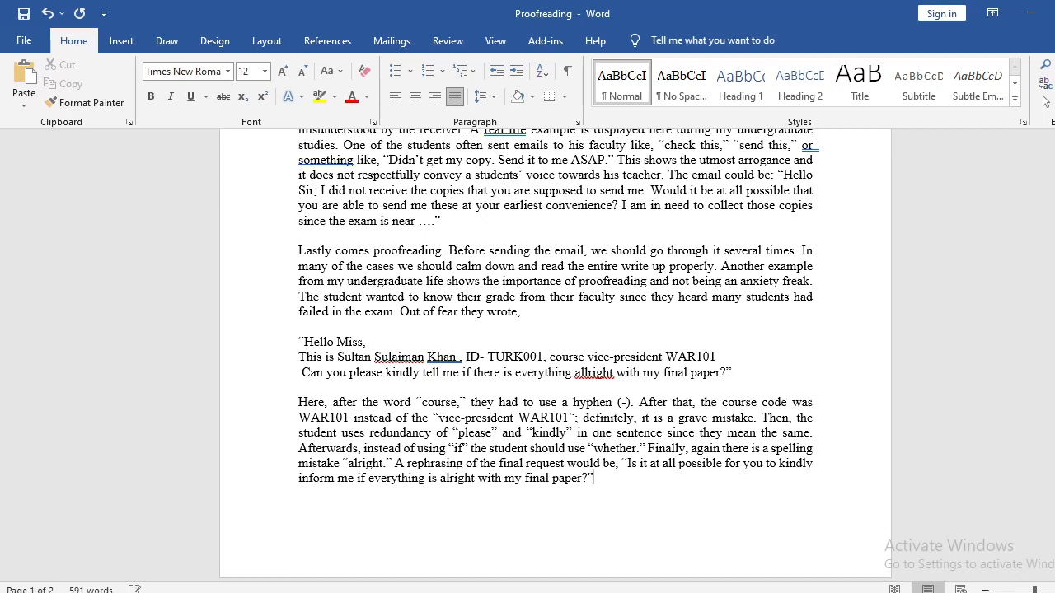
In the closing "All in all" paragraph on page 2, change "etiquette" to "etiquettes".
scroll(530, 472, "down", 5)
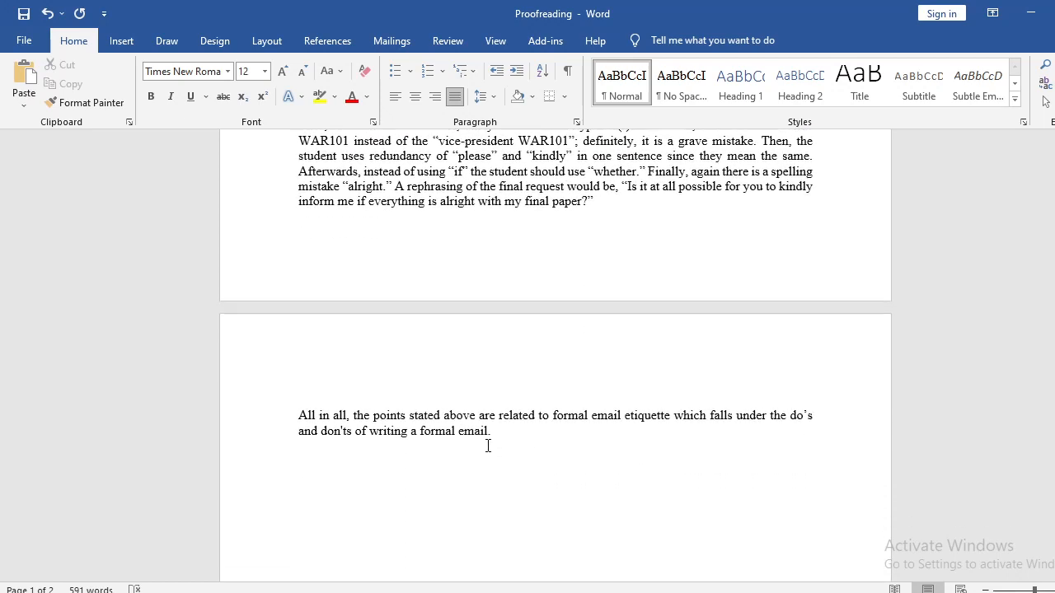
left_click_drag(298, 415, 529, 435)
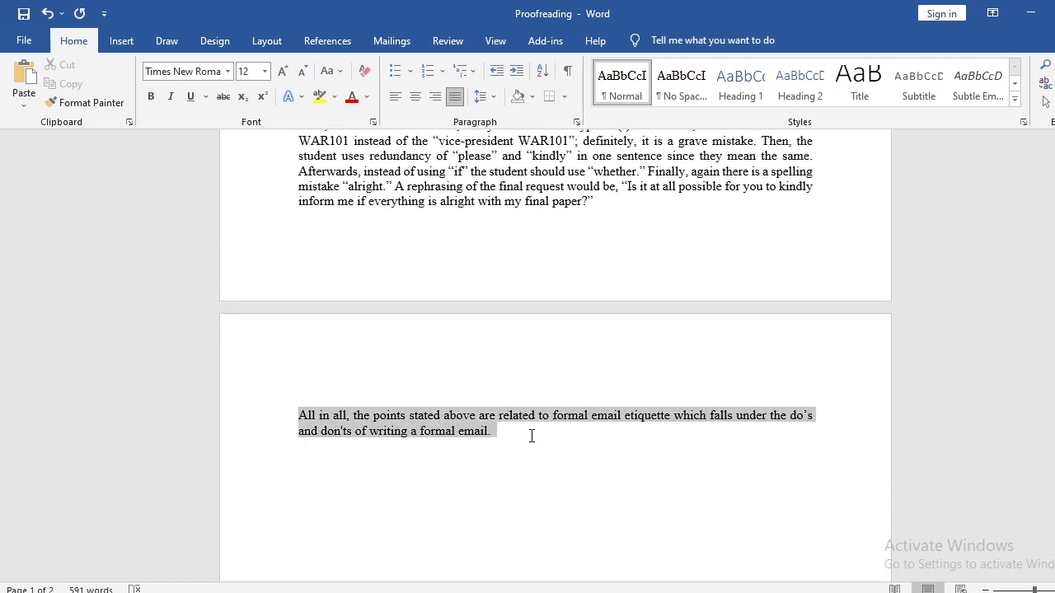
left_click(535, 489)
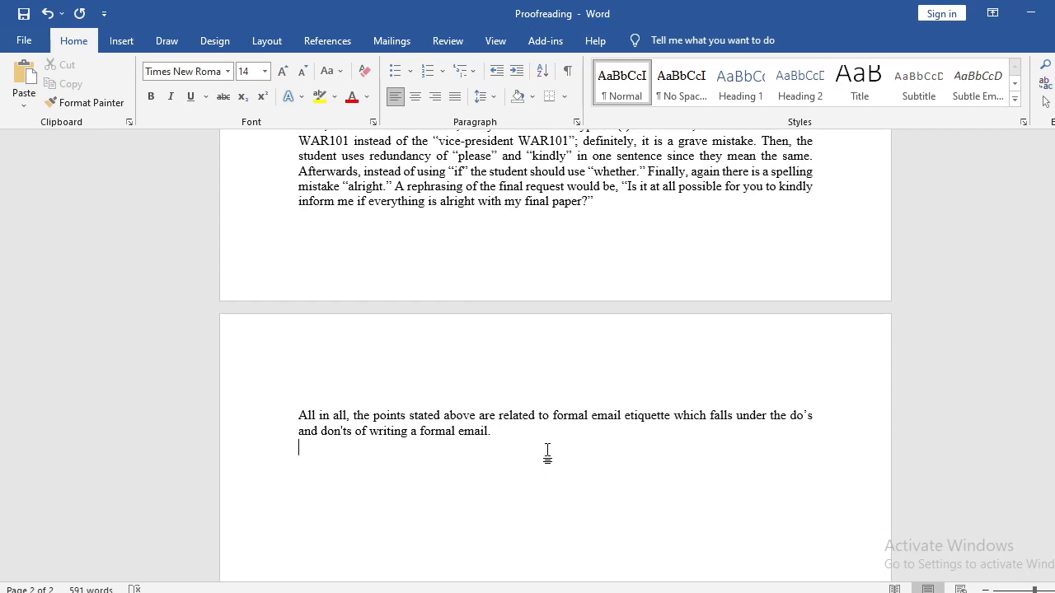
left_click(672, 417)
type("s")
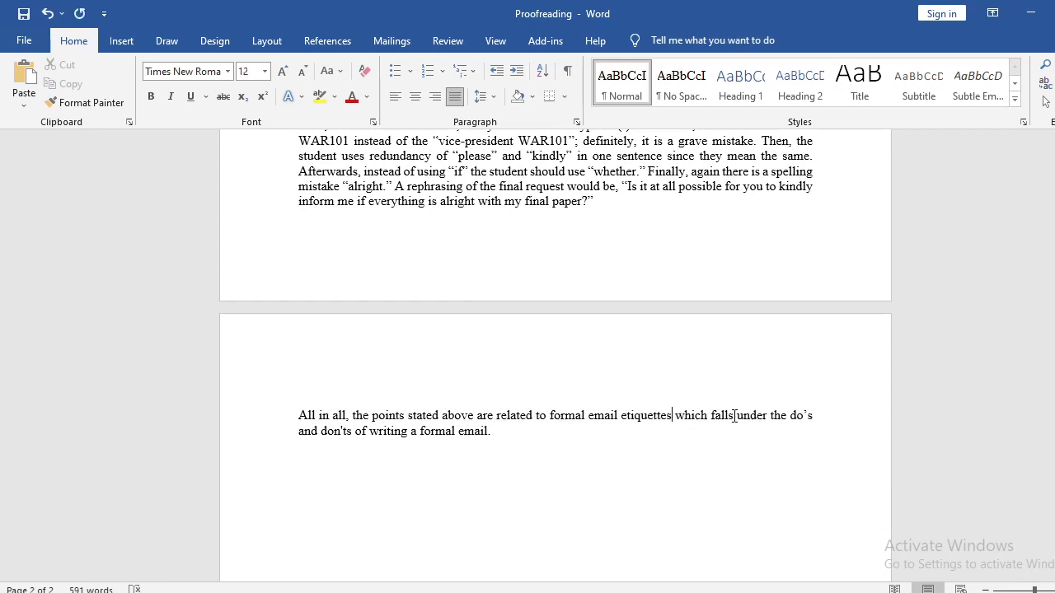
In the "All in all" sentence, change "falls" to "fall" and "do's" to "dos".
double_click(735, 416)
left_click(353, 416)
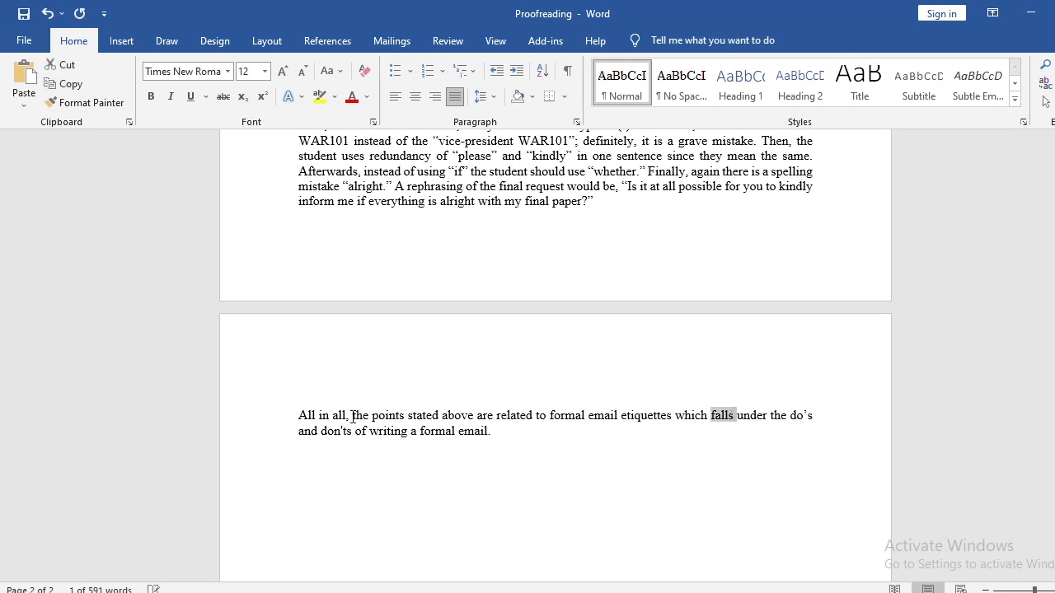
left_click_drag(373, 416, 461, 416)
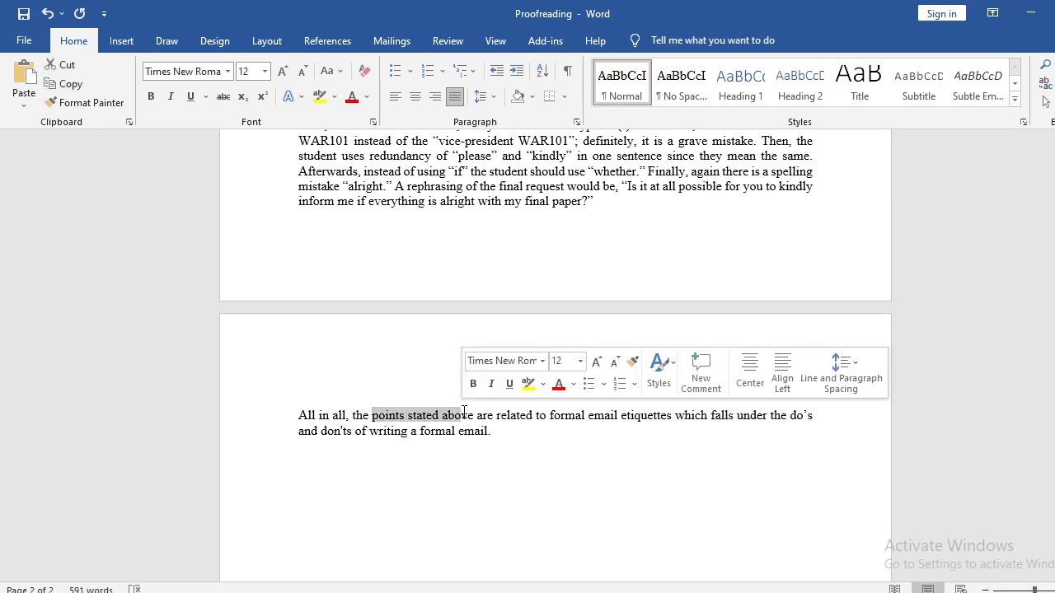
left_click(733, 417)
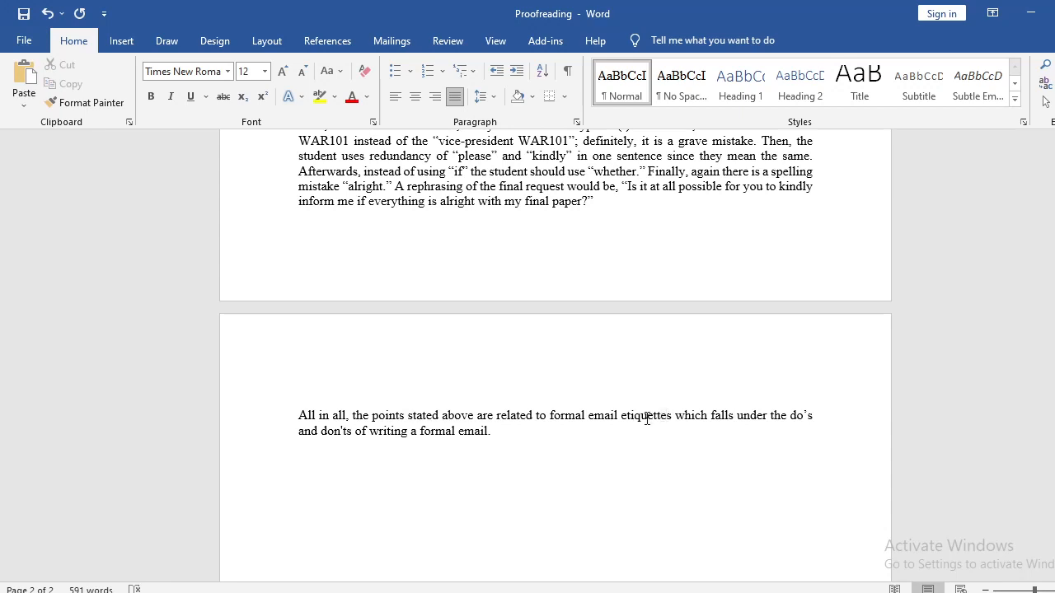
left_click_drag(641, 417, 666, 418)
left_click(734, 418)
key("BackSpace")
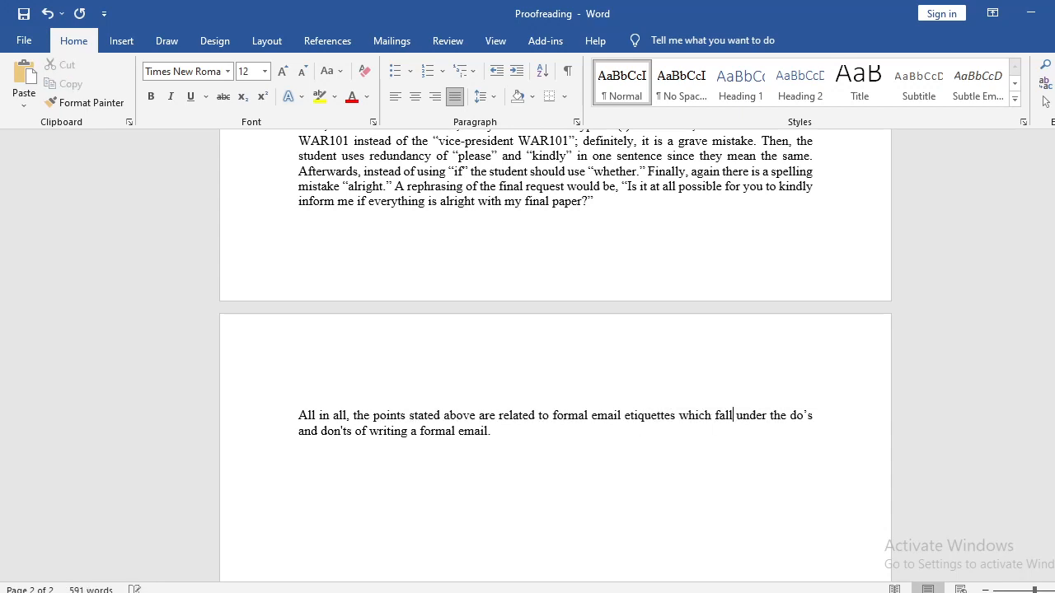
key("BackSpace")
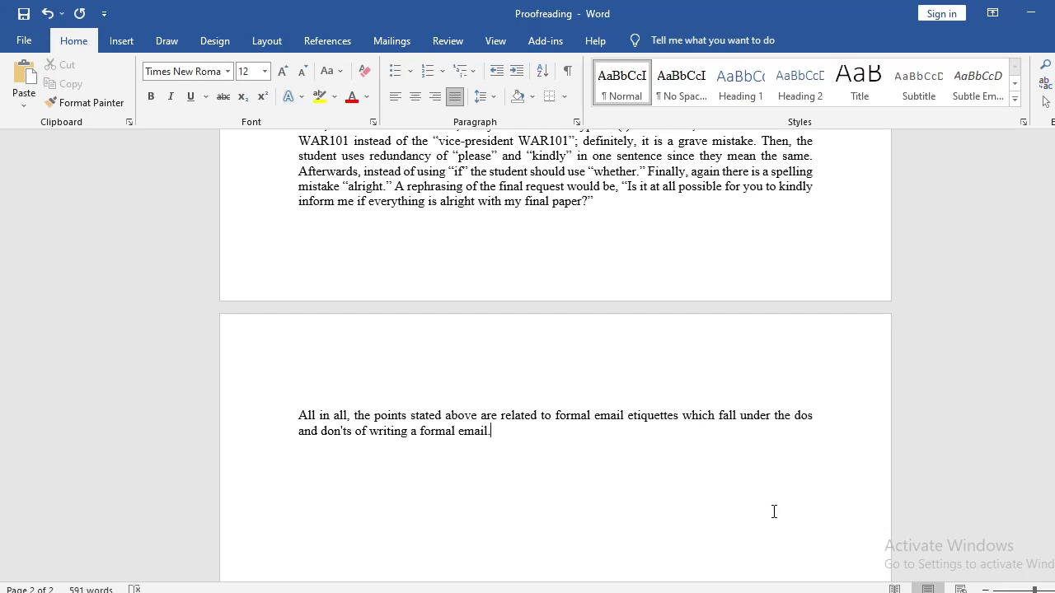
Remove the extra space between "or" and "something like" in the "Thirdly" paragraph.
scroll(770, 510, "down", 3)
scroll(769, 510, "up", 20)
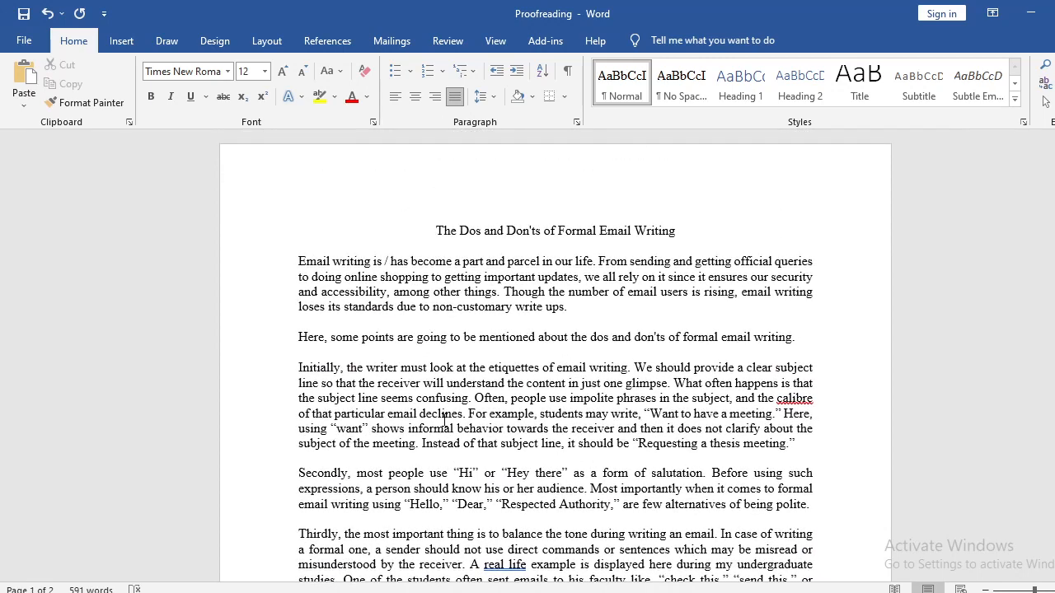
scroll(445, 420, "down", 4)
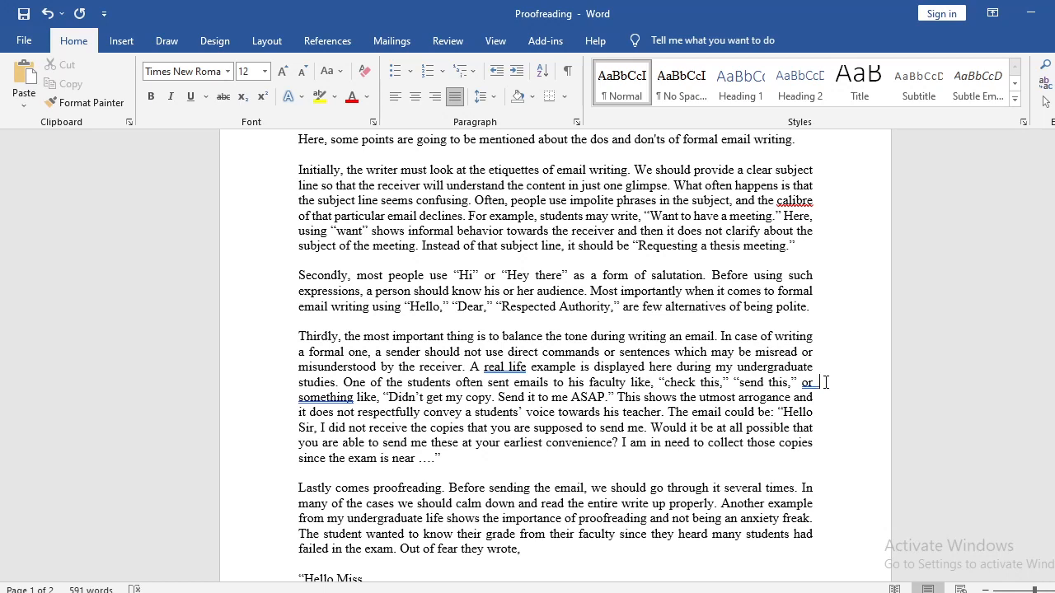
key("BackSpace")
scroll(562, 417, "up", 2)
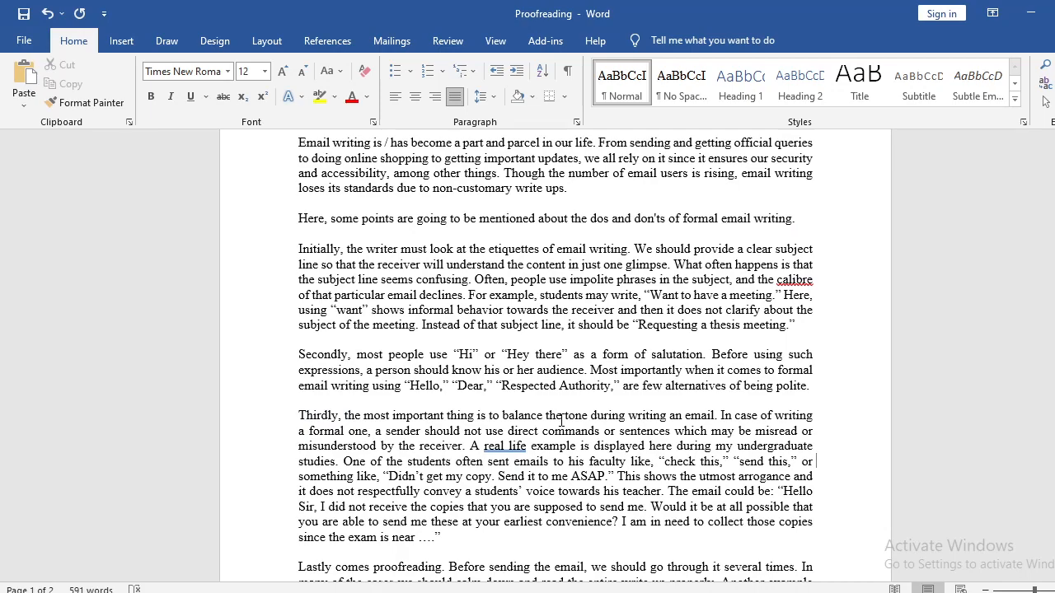
Review the corrected text from the title through the "All in all" paragraph, checking for remaining wording, punctuation and spacing errors.
scroll(561, 421, "up", 3)
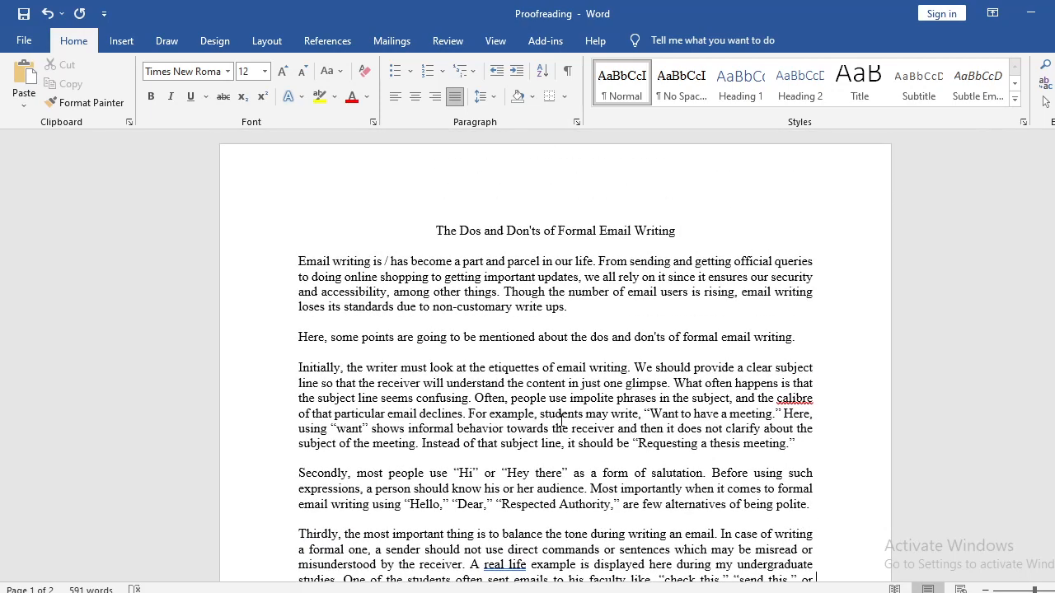
scroll(562, 421, "down", 8)
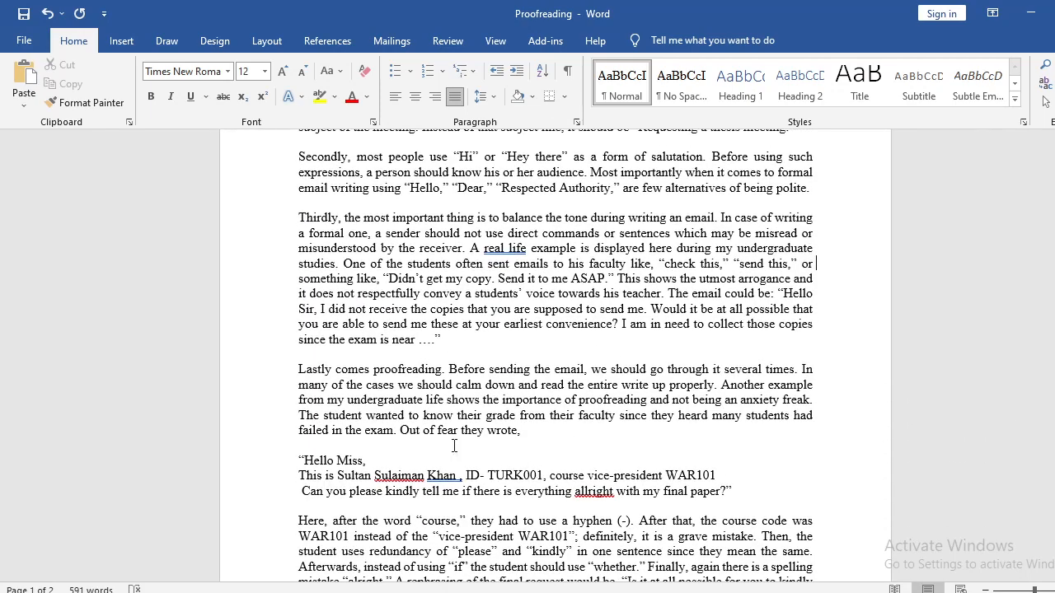
scroll(454, 446, "down", 5)
scroll(387, 429, "down", 1)
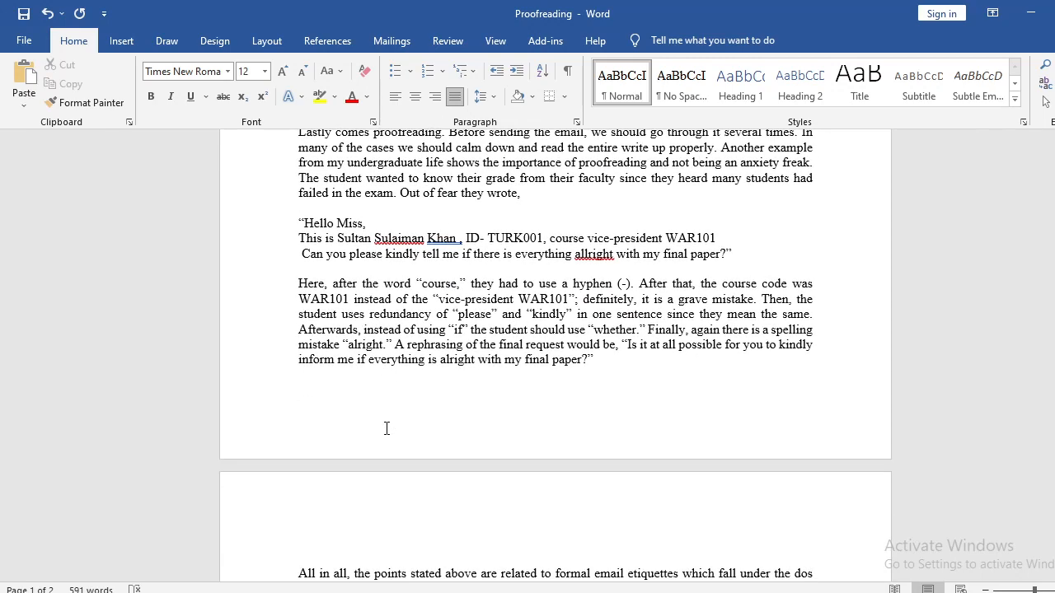
scroll(386, 429, "down", 2)
scroll(386, 428, "up", 8)
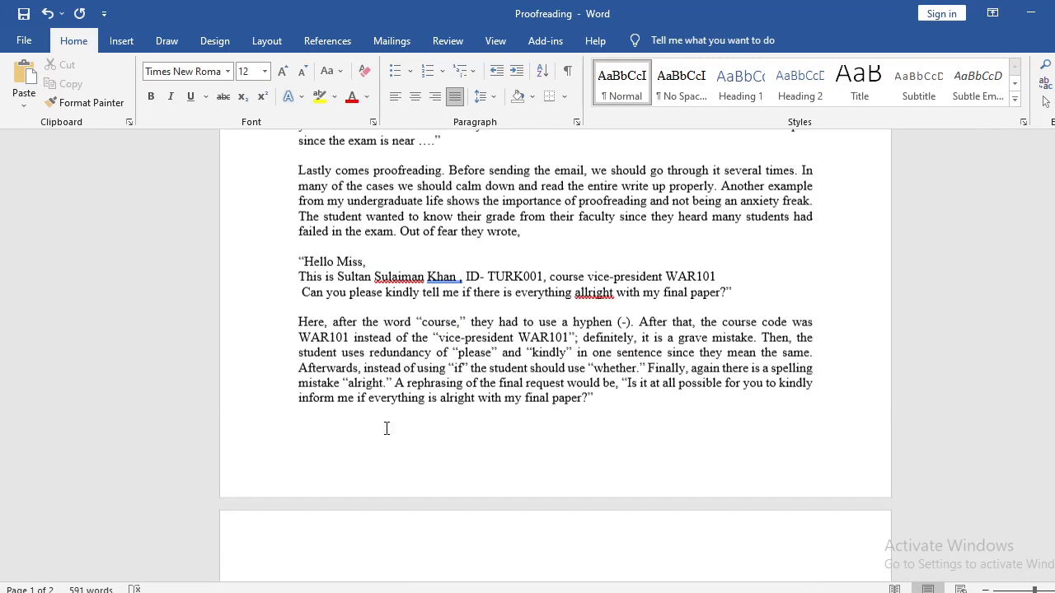
left_click_drag(301, 369, 539, 435)
left_click(536, 437)
scroll(536, 436, "up", 2)
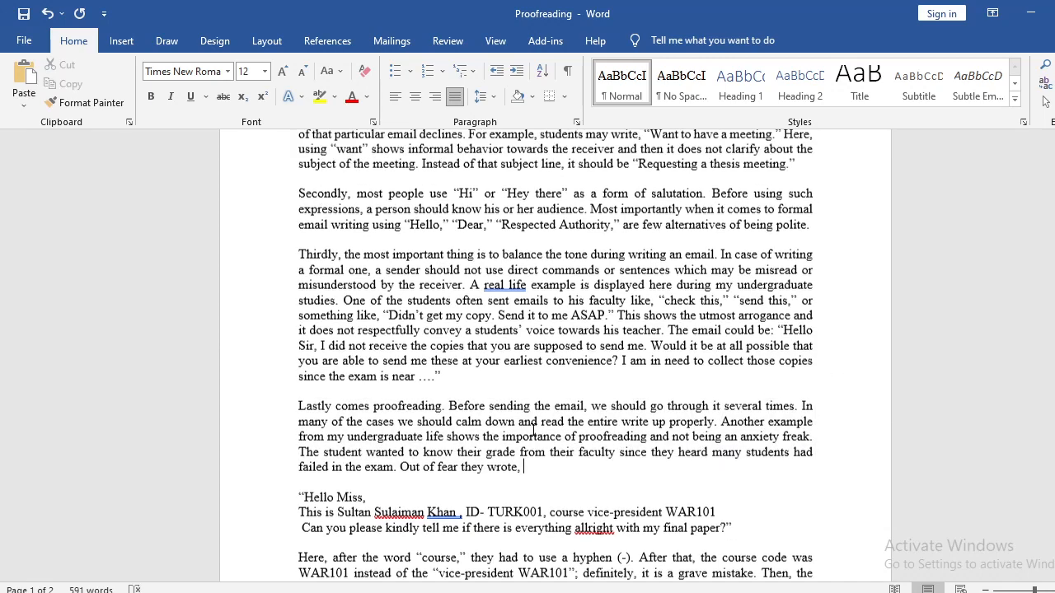
scroll(485, 426, "up", 3)
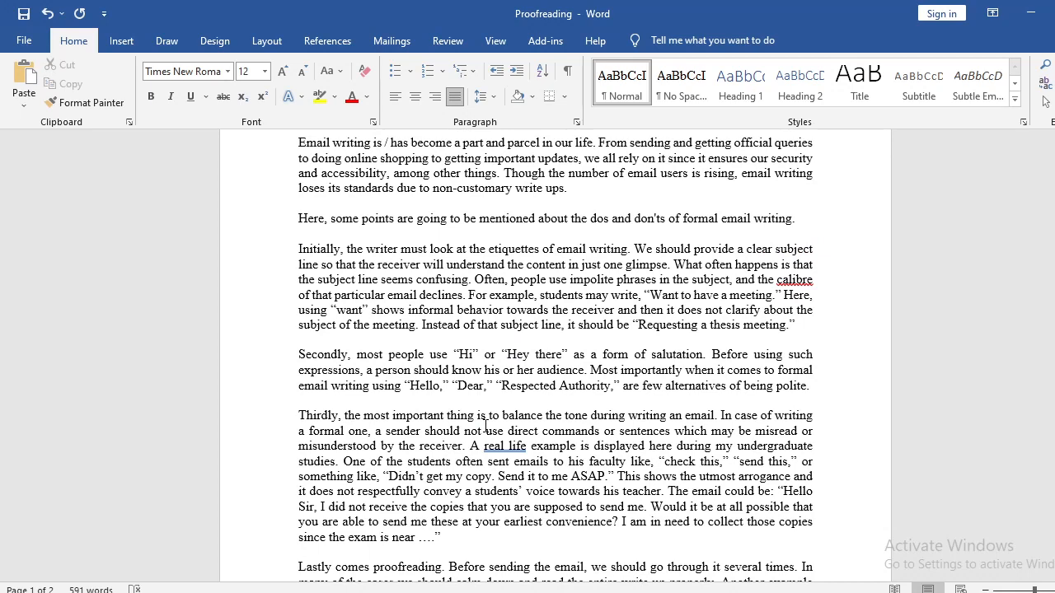
scroll(485, 427, "up", 3)
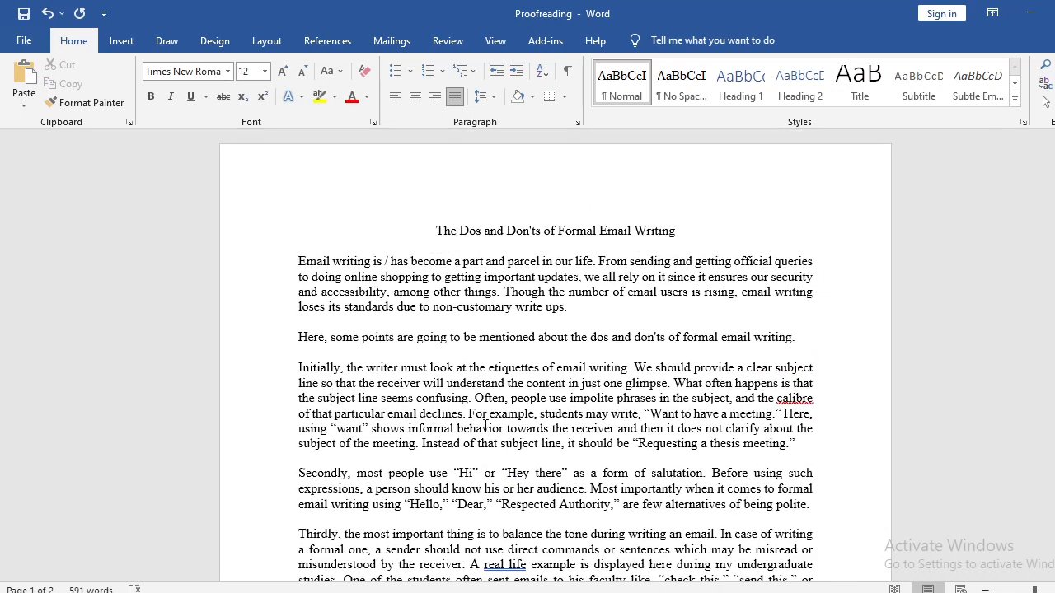
scroll(485, 427, "down", 4)
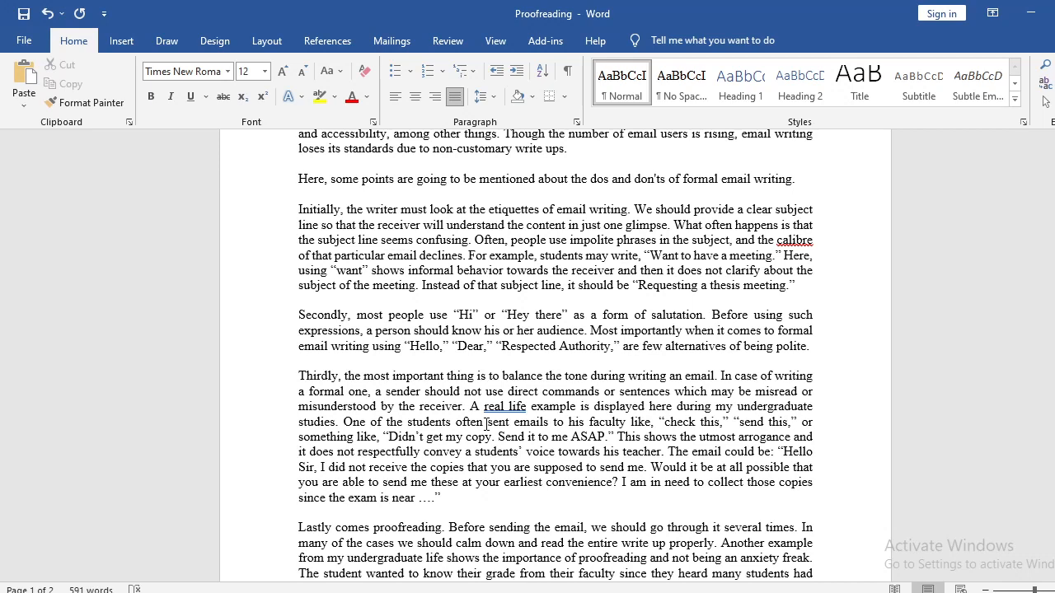
scroll(490, 377, "up", 2)
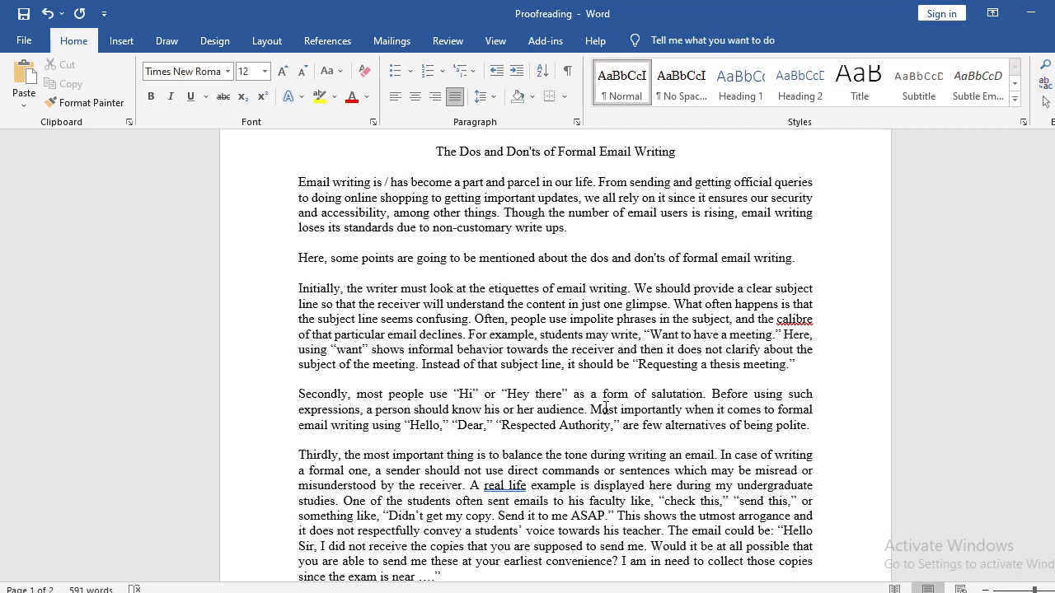
scroll(606, 408, "up", 2)
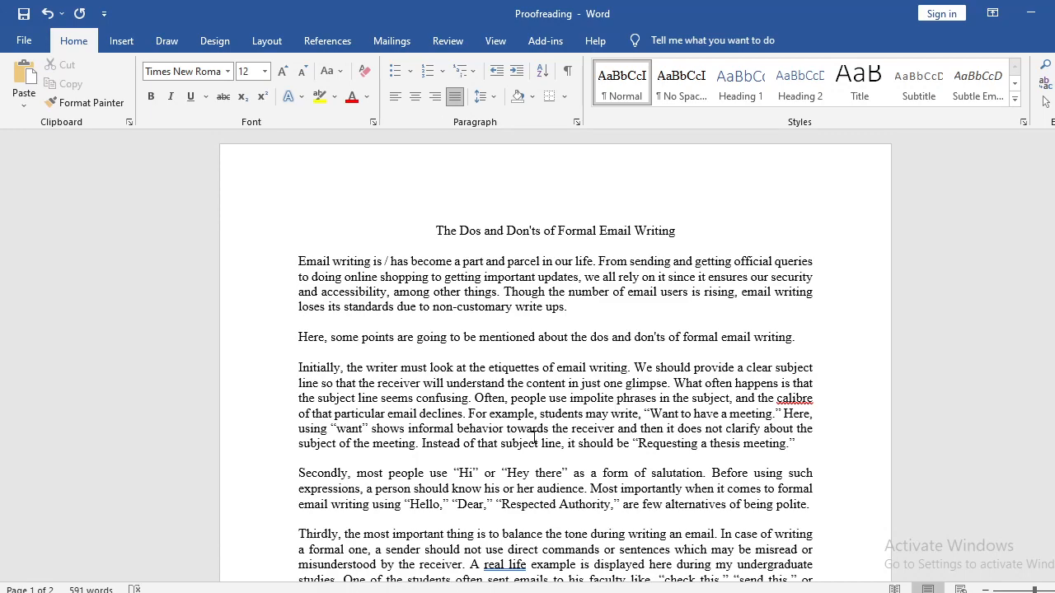
Remove the empty paragraph after the closing "All in all" paragraph on page 2 and return to the document's title.
scroll(534, 437, "down", 10)
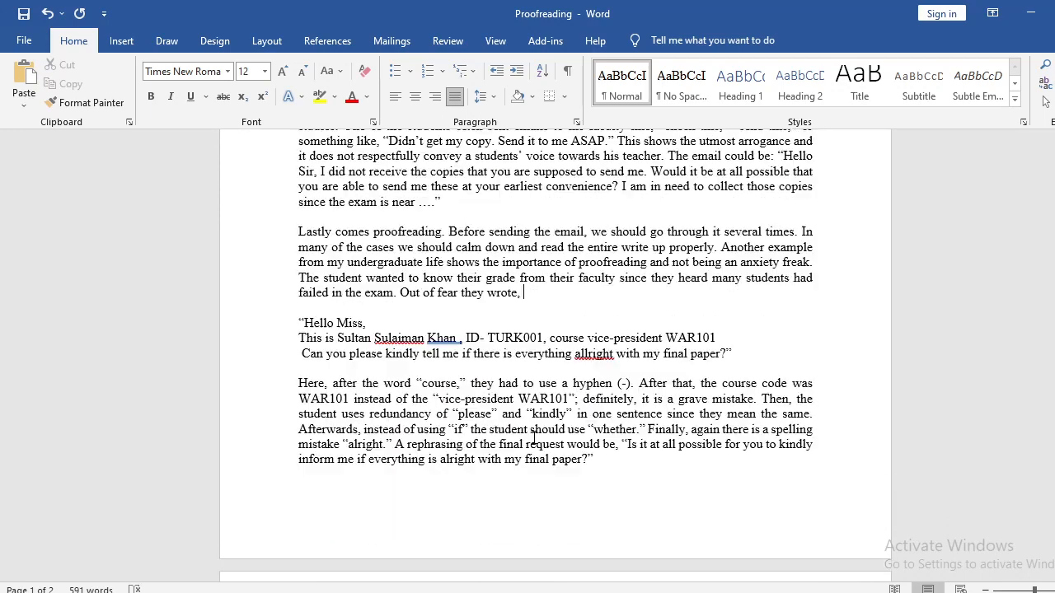
scroll(534, 437, "down", 3)
left_click(543, 485)
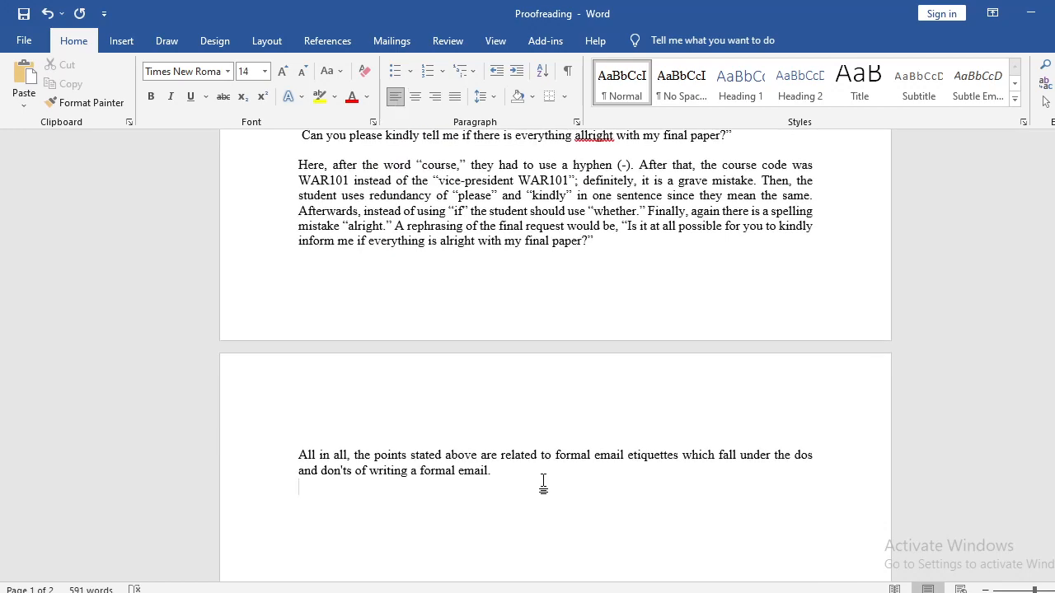
key("BackSpace")
scroll(499, 459, "up", 10)
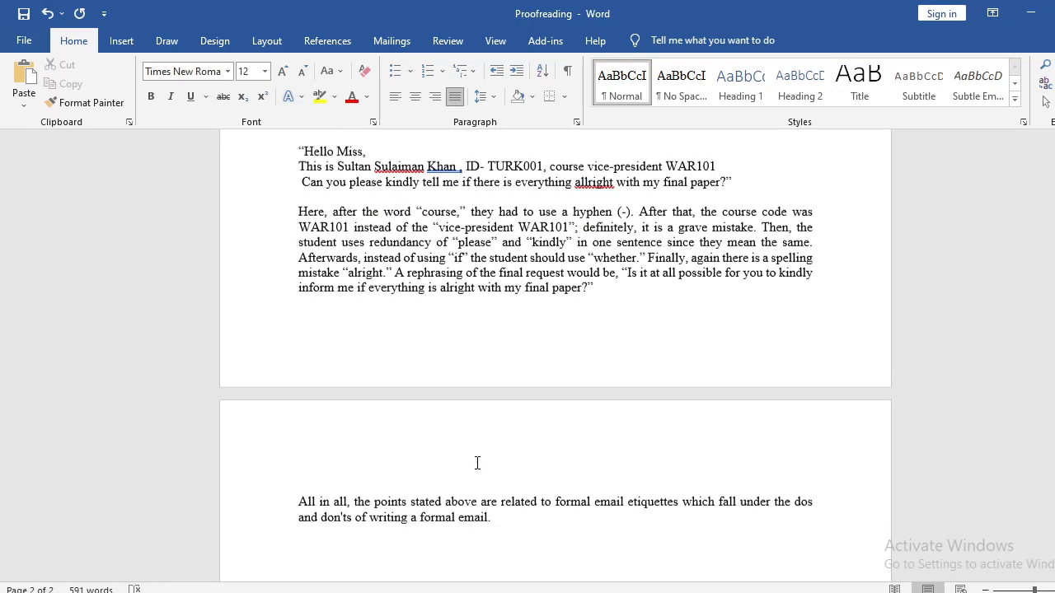
scroll(476, 463, "up", 5)
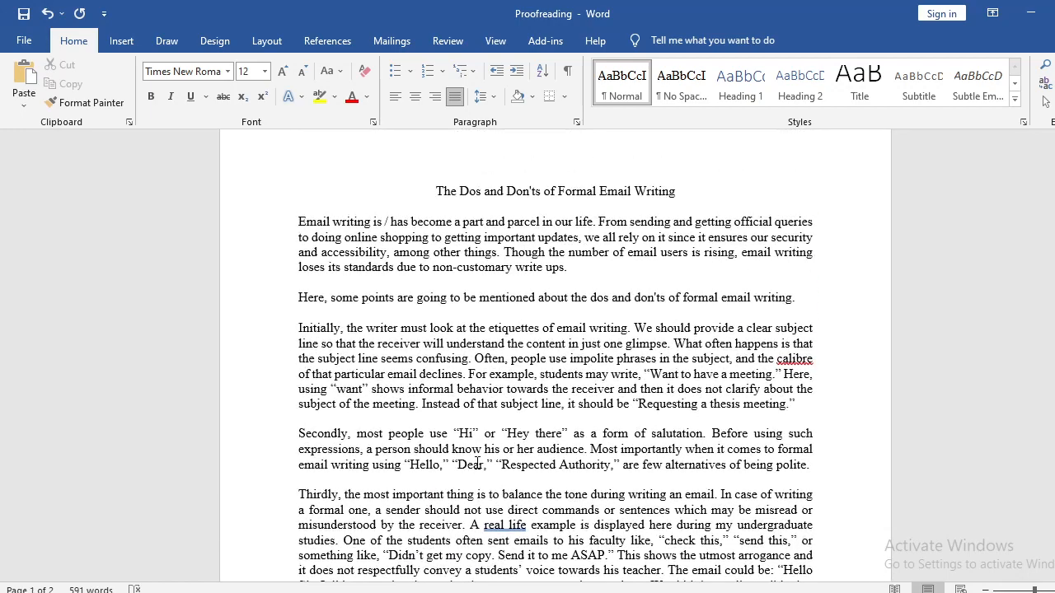